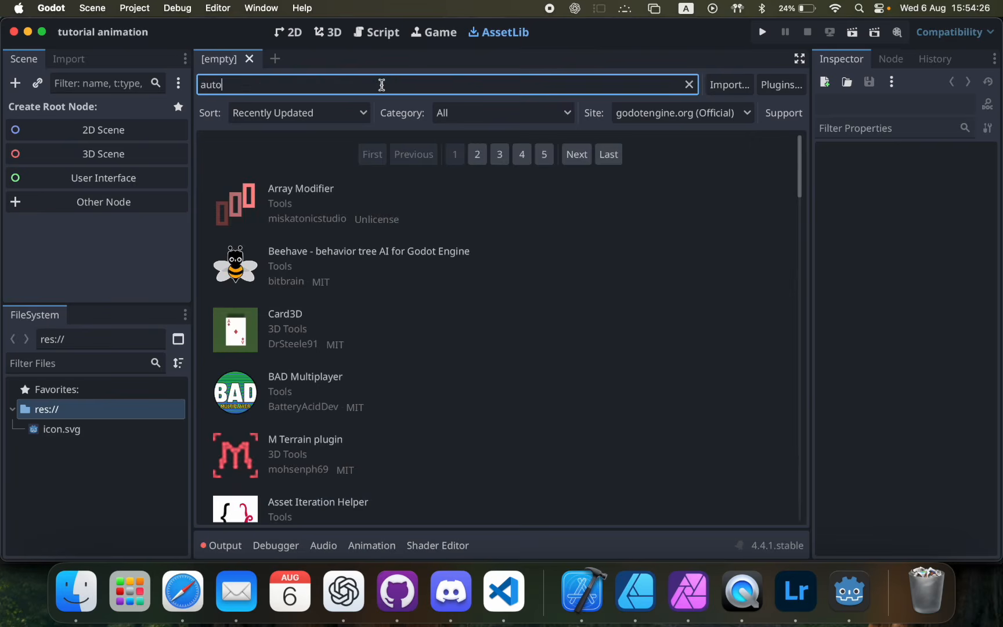
Step: Search the asset library for "autopol" and then for "trian"
type("pol")
key("super+a")
type("tri")
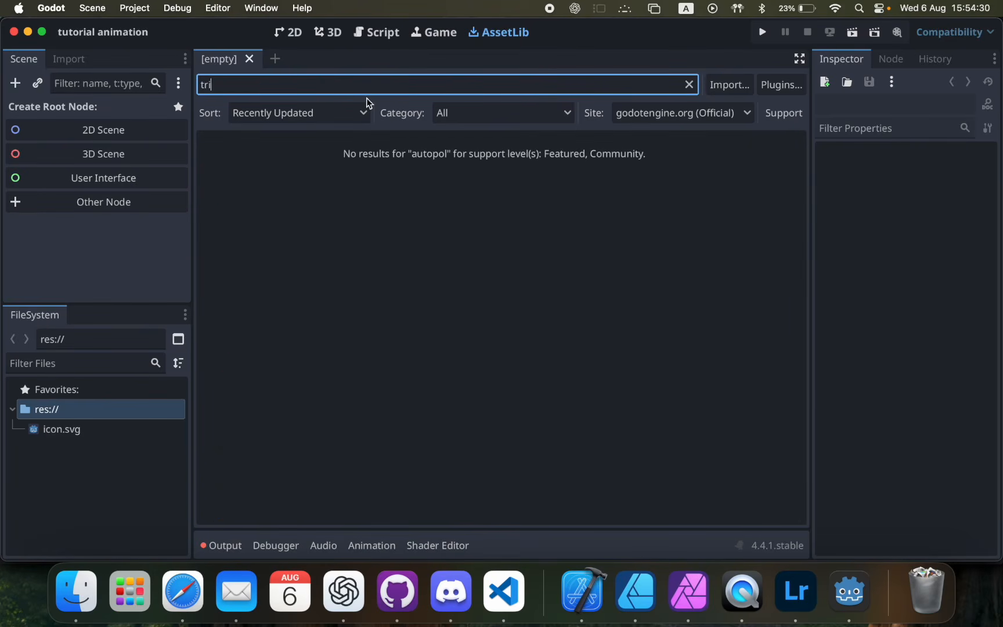
type("an")
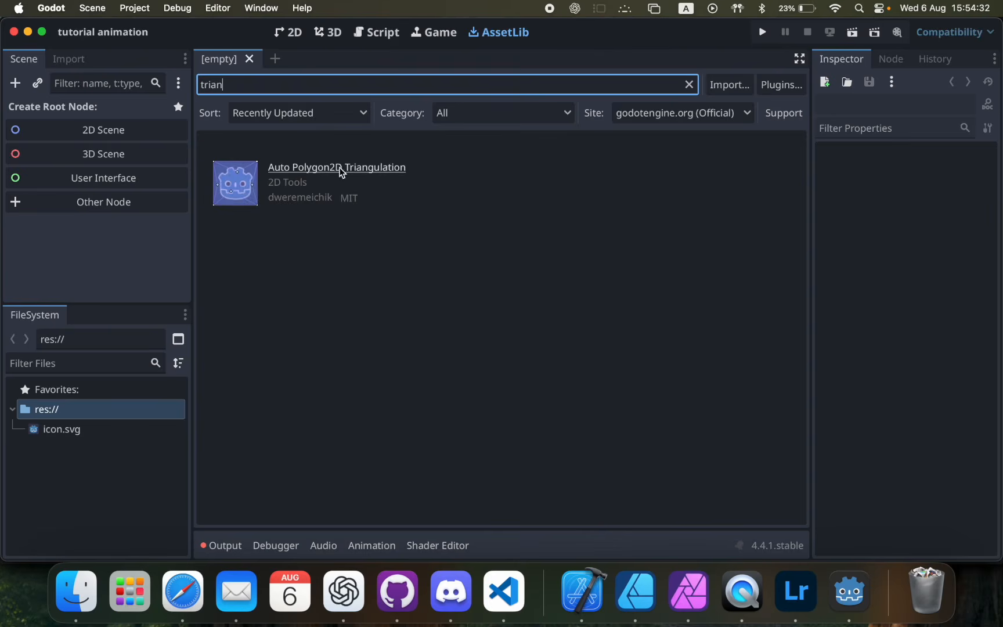
Step: Download the Auto Polygon2D Triangulation asset and install its files into the project
left_click(340, 170)
left_click(615, 475)
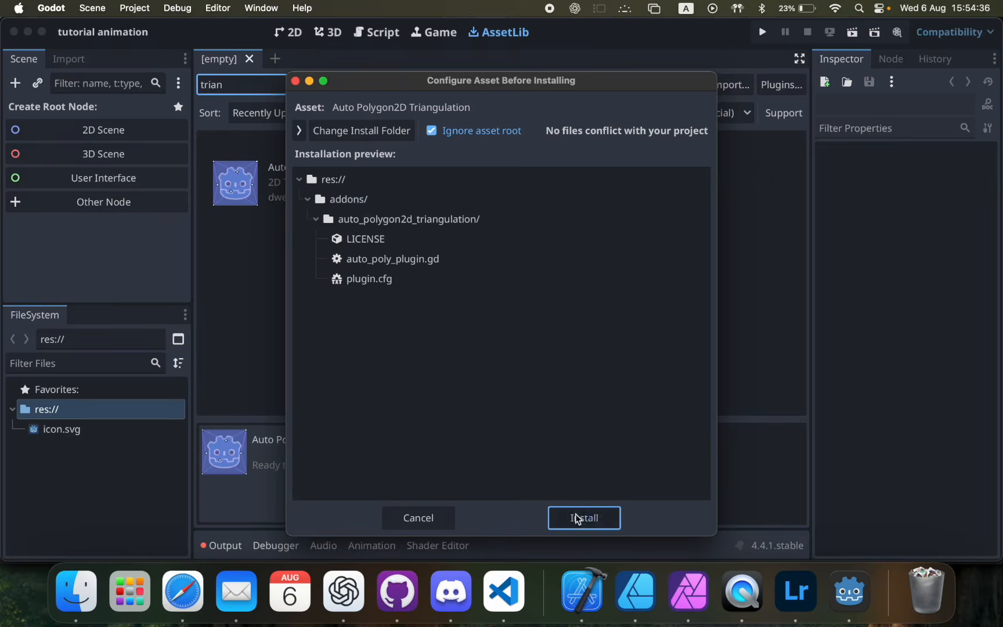
left_click(578, 518)
left_click(441, 328)
Step: Enable the Auto Polygon2D Triangulation plugin in the project settings
left_click(139, 9)
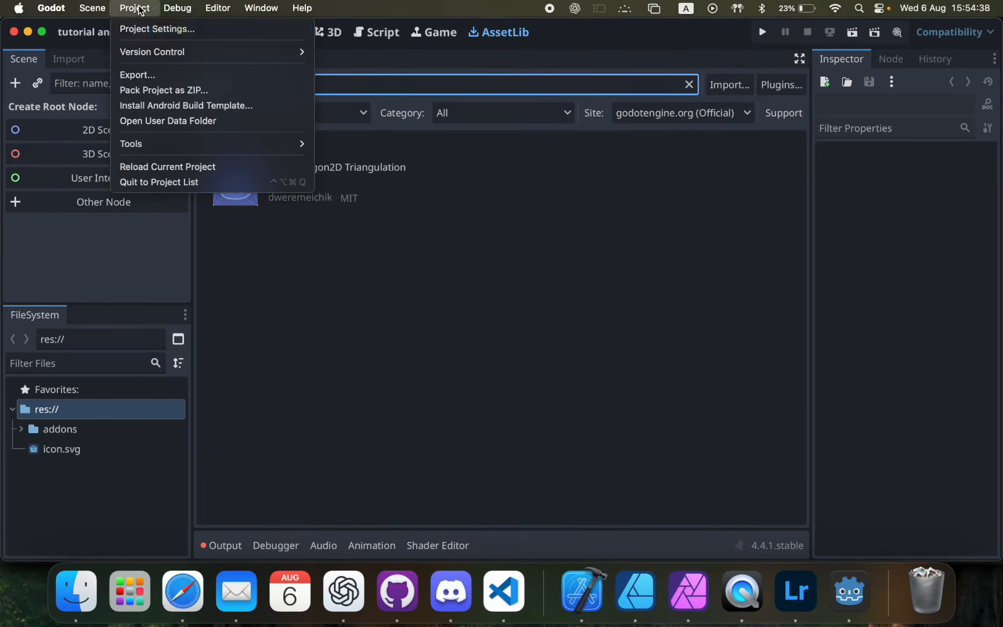
left_click(138, 29)
left_click(367, 87)
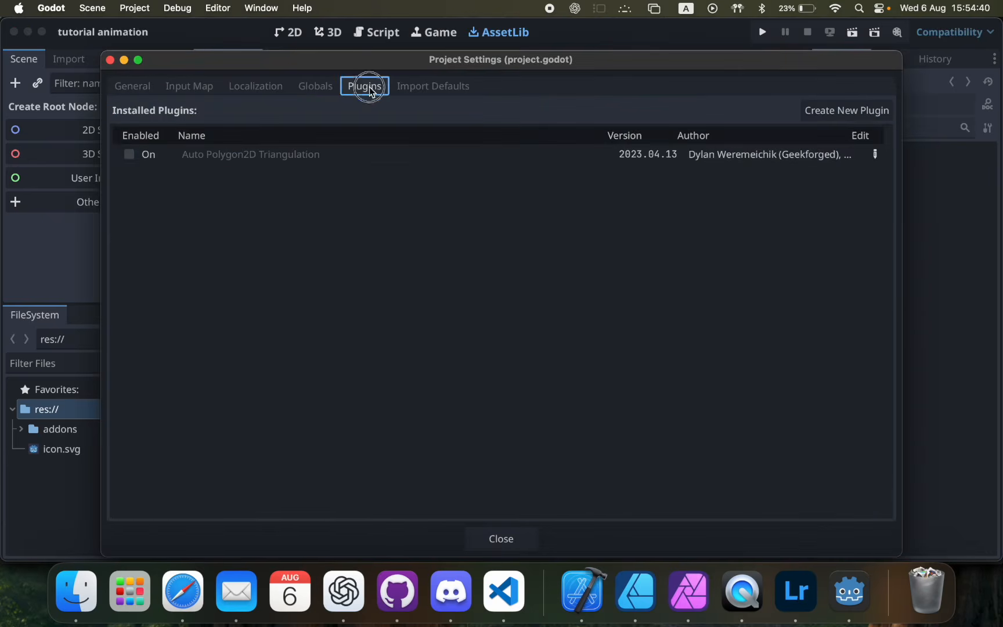
left_click(136, 154)
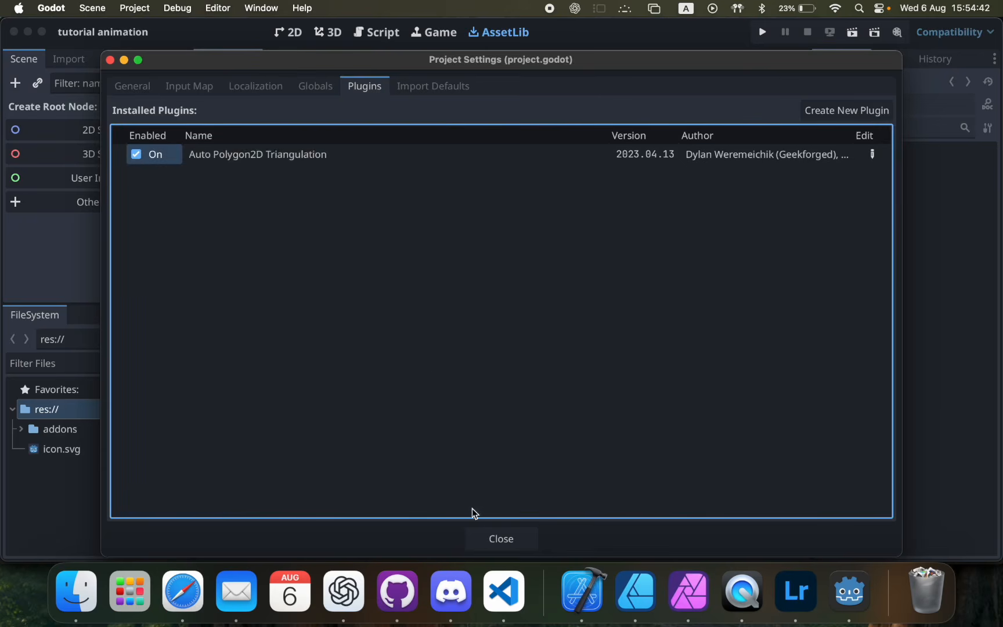
left_click(476, 539)
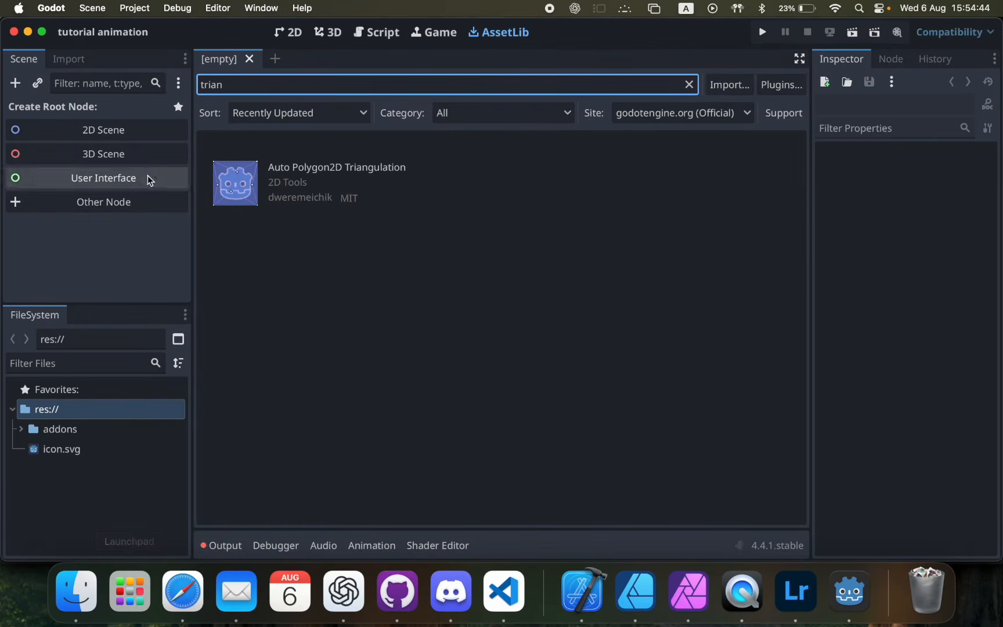
Step: Import Crab.png from the SeaCreatures (GoFish) folder in Finder into the Godot project's res:// folder
left_click(86, 604)
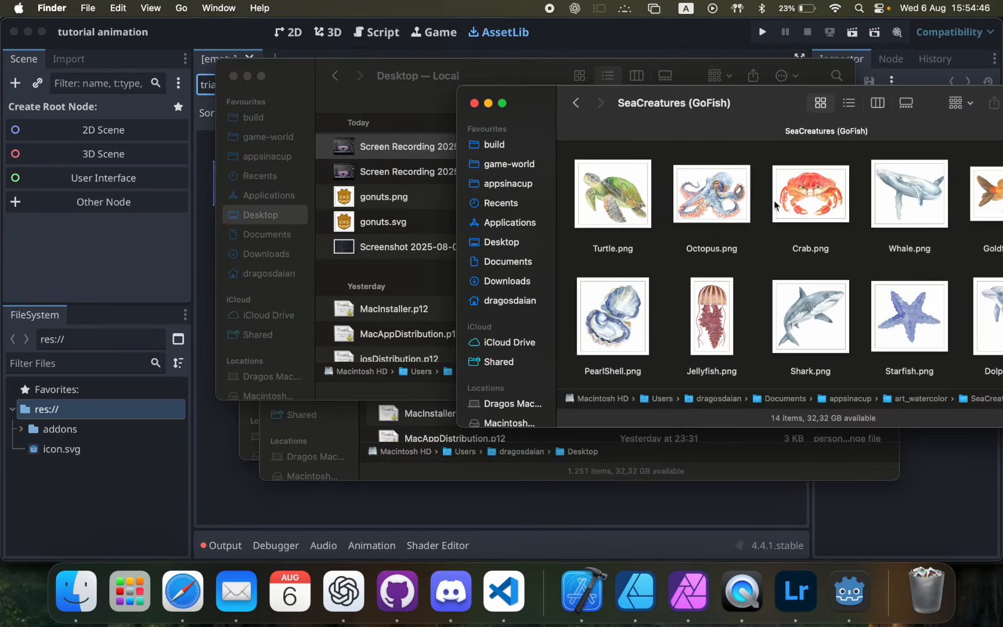
left_click_drag(810, 203, 110, 494)
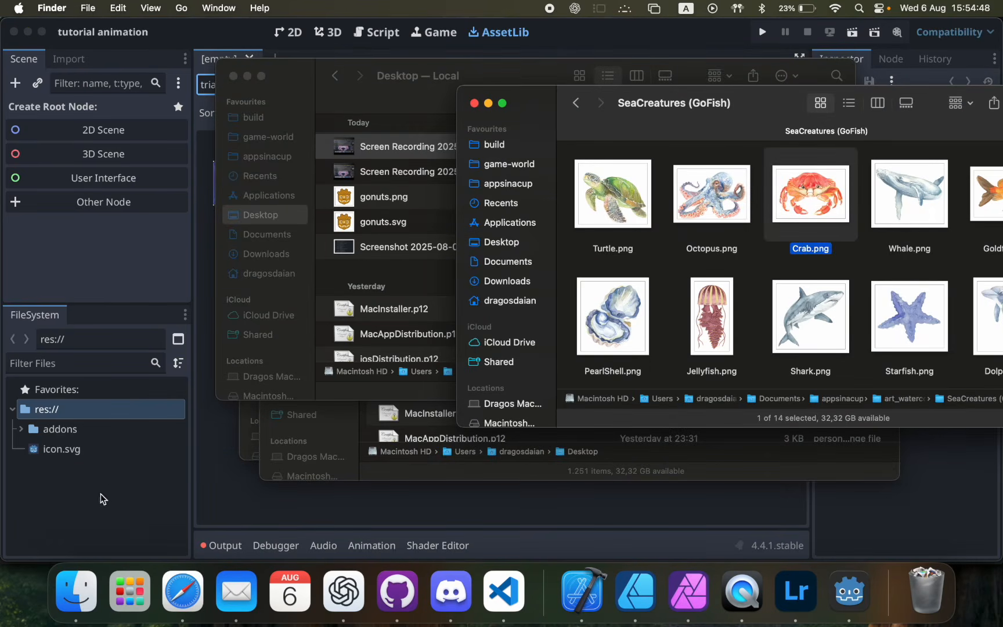
left_click(109, 449)
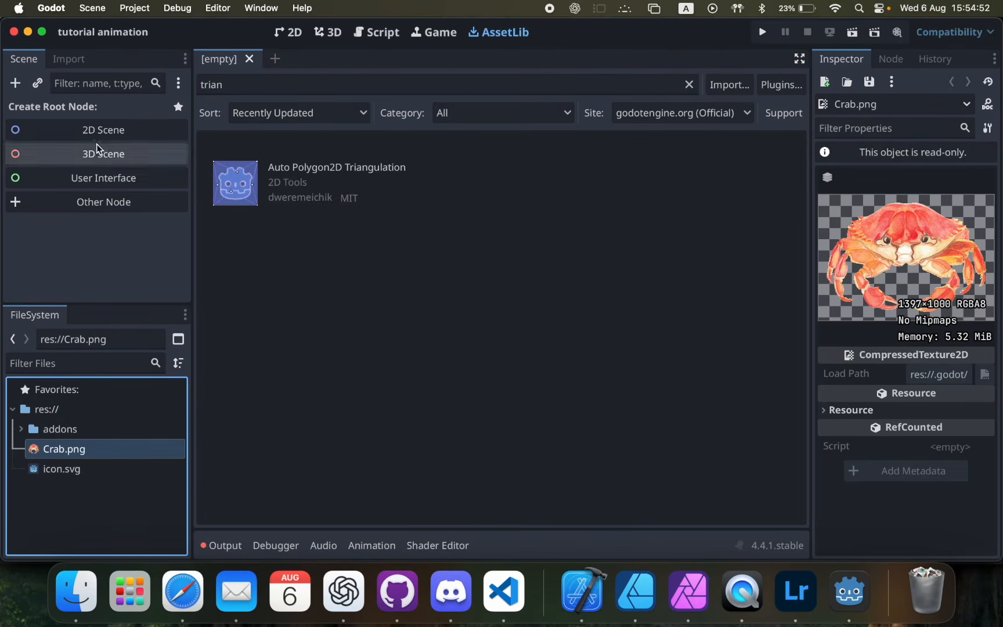
Step: Create a 2D scene, place Crab.png in it as a sprite near the origin, and inspect the Crab.png texture
left_click(286, 33)
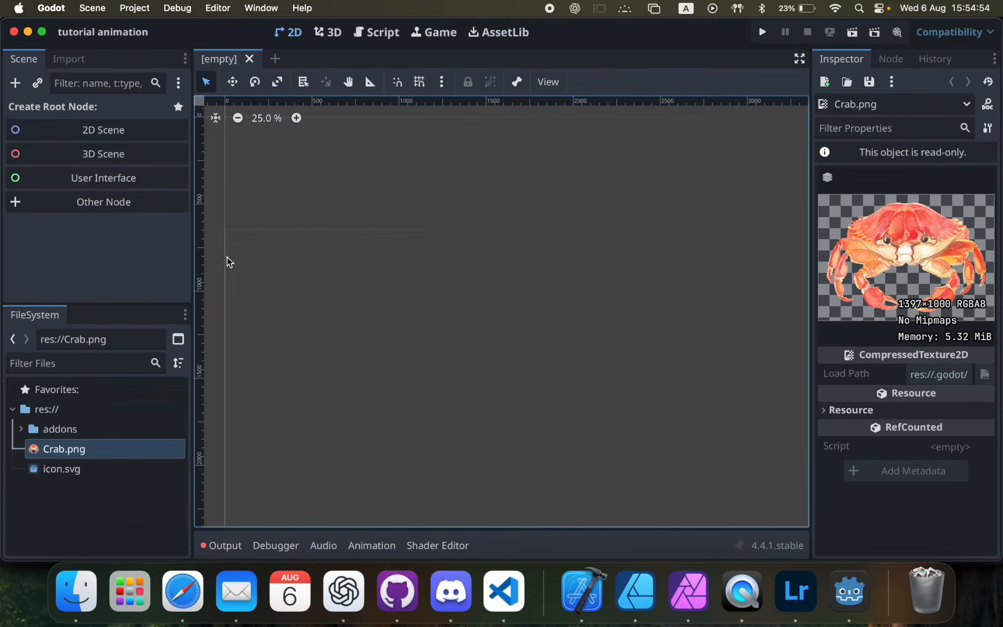
left_click(104, 130)
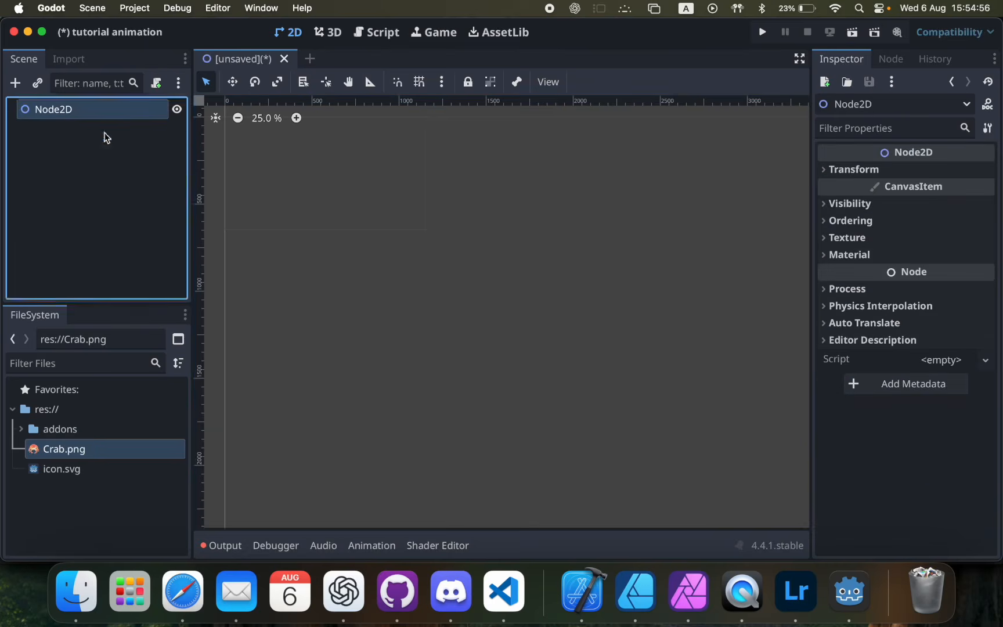
left_click_drag(88, 457, 289, 144)
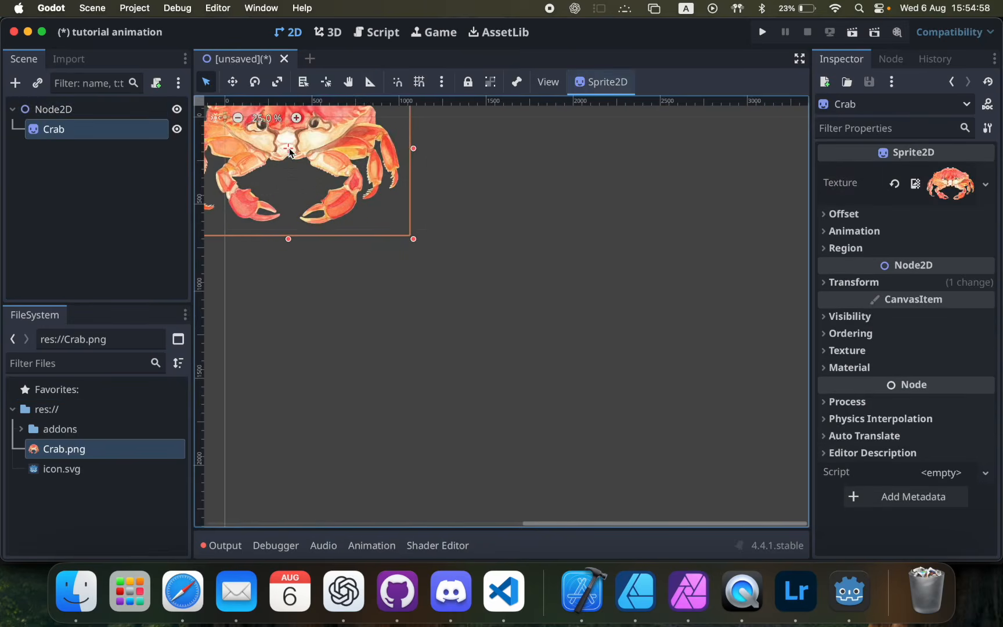
left_click(143, 464)
double_click(144, 453)
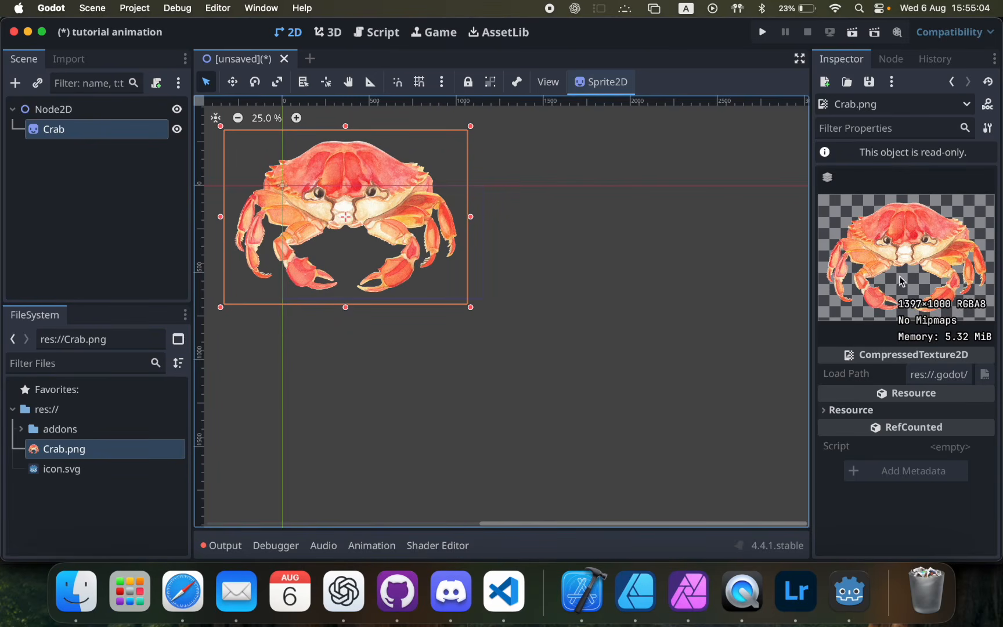
Step: Save the scene as node_2d.tscn and test-run it, stopping the run and closing the output log at the end
scroll(381, 232, "left", 3)
scroll(380, 232, "up", 6)
scroll(381, 232, "down", 3)
scroll(380, 232, "down", 3)
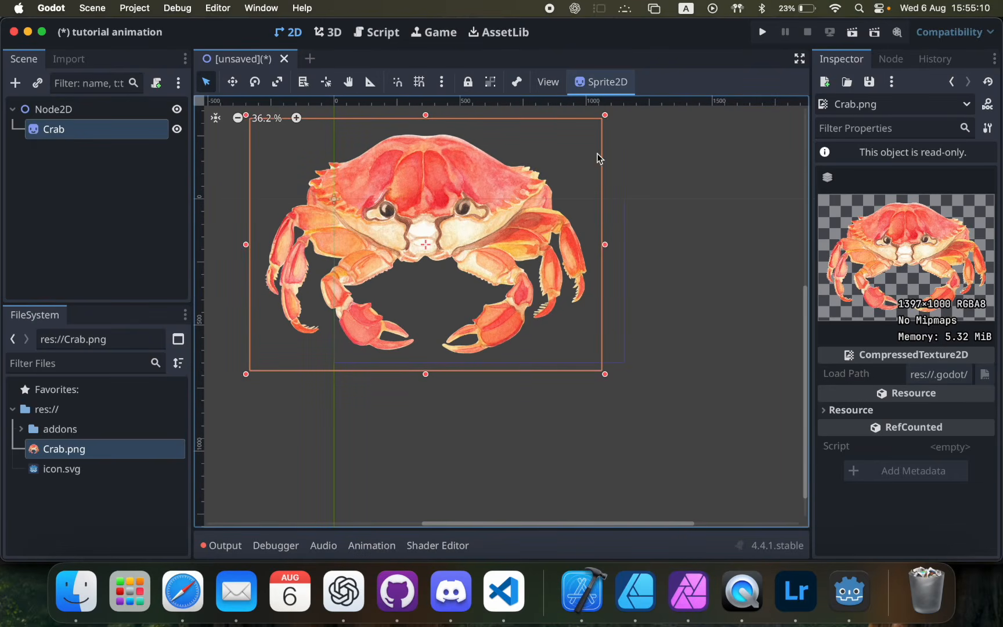
left_click(850, 32)
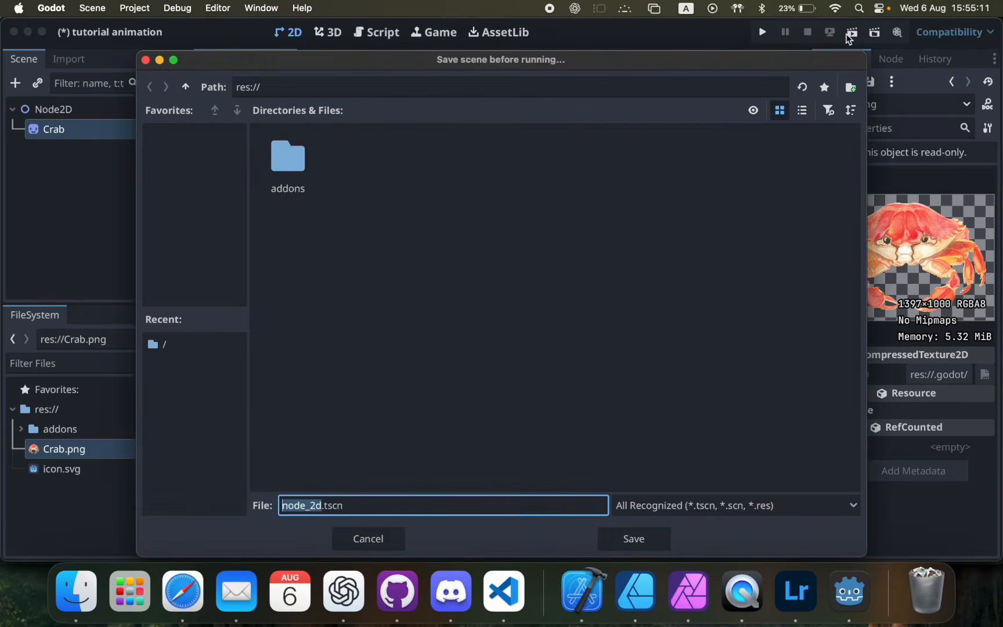
left_click(639, 540)
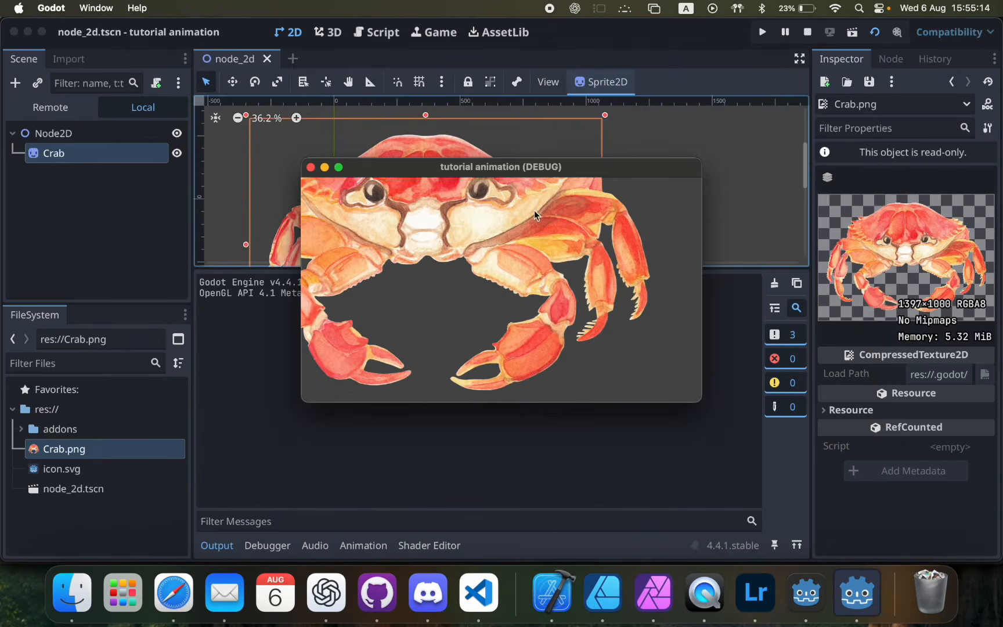
left_click(808, 32)
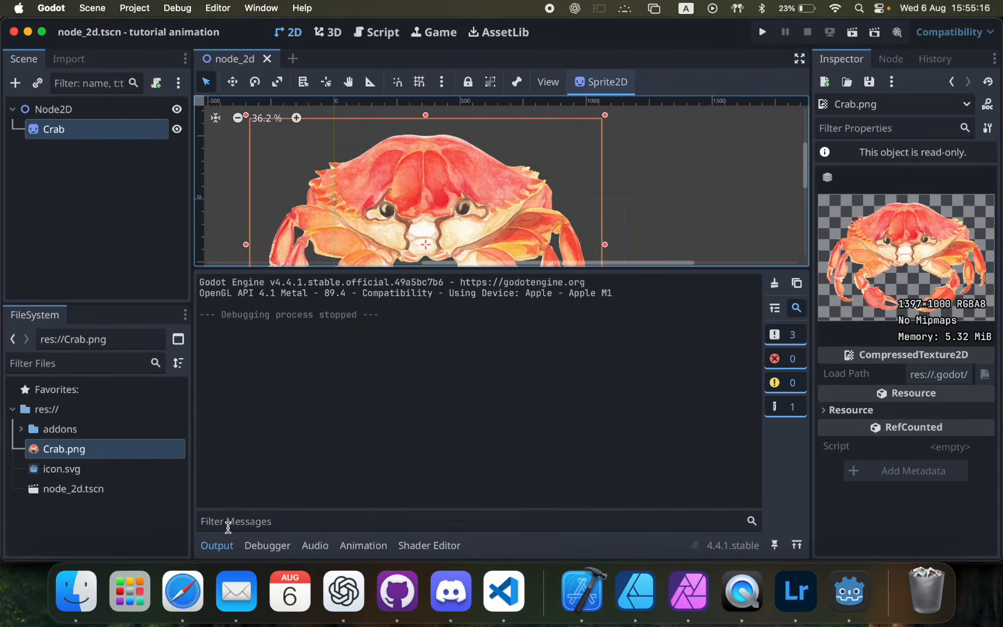
left_click(217, 545)
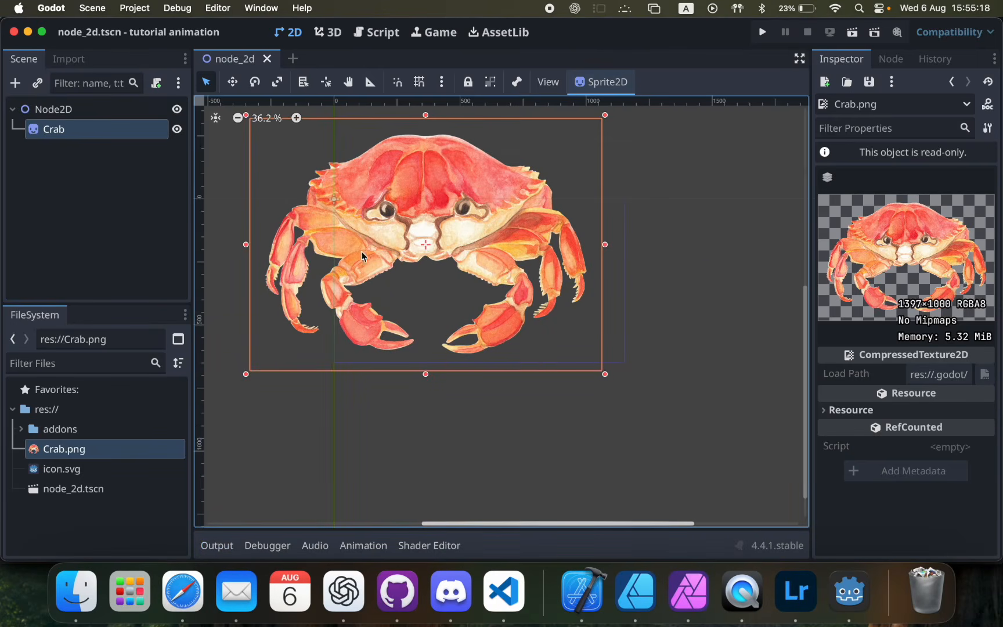
Step: Start converting the crab sprite to a Polygon2D and update the preview with Simplification set to 10
scroll(418, 262, "up", 1)
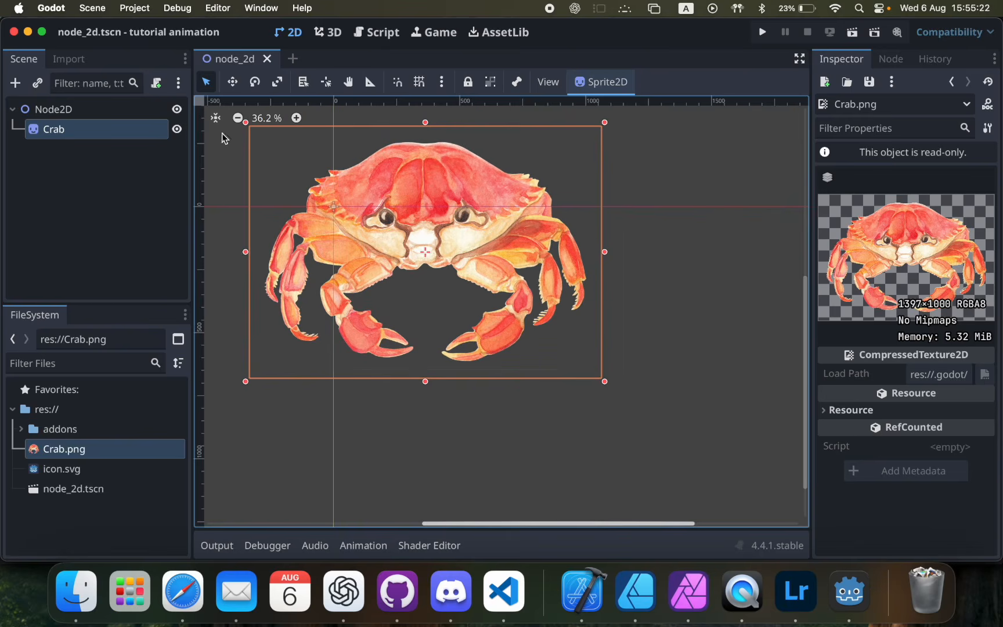
left_click(592, 86)
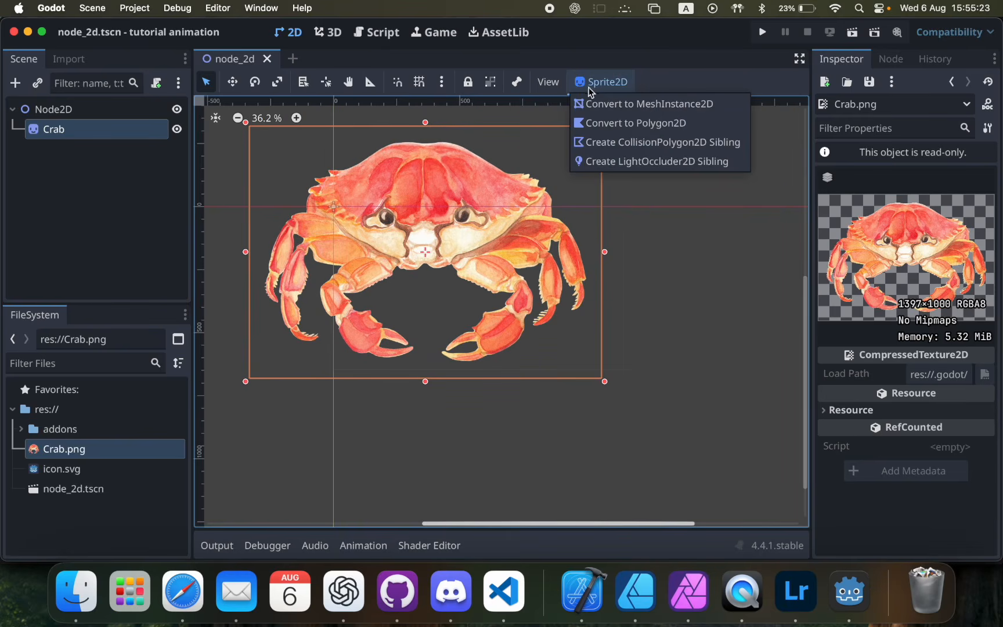
left_click(609, 127)
scroll(407, 311, "up", 10)
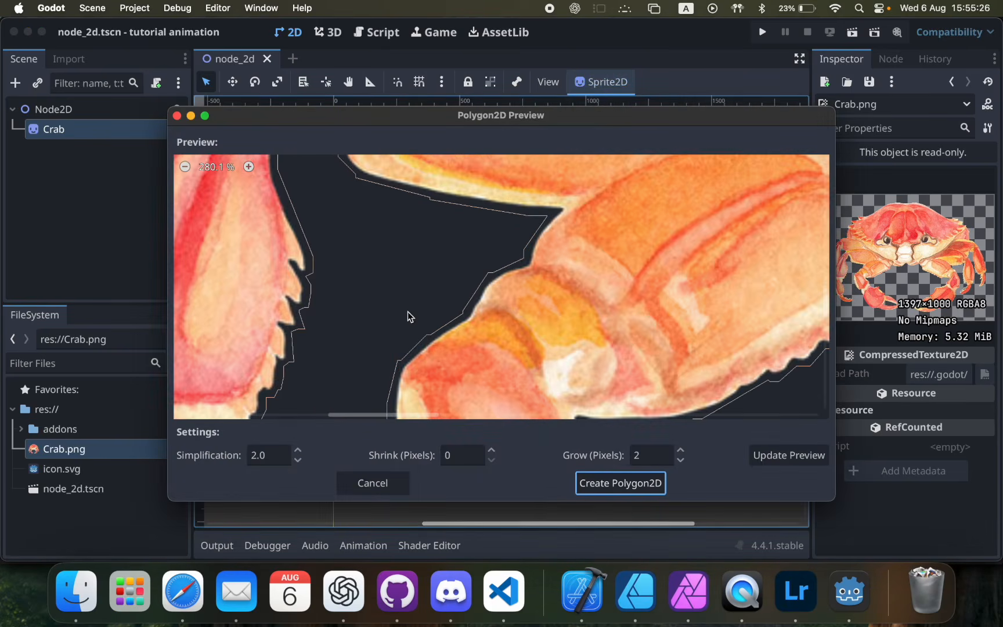
double_click(264, 455)
type("10")
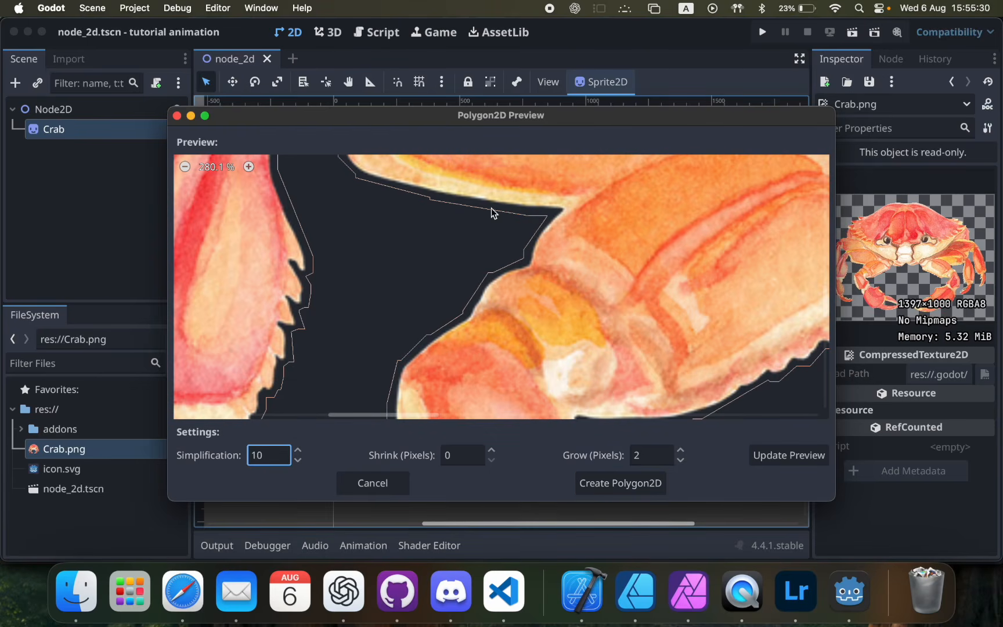
scroll(491, 213, "down", 5)
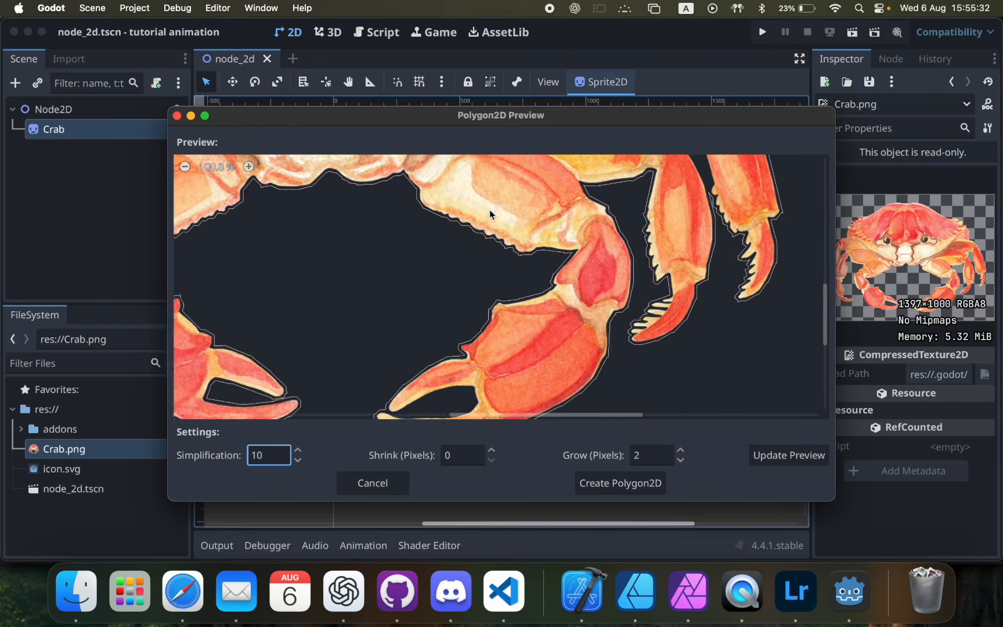
scroll(490, 210, "right", 1)
scroll(691, 219, "up", 3)
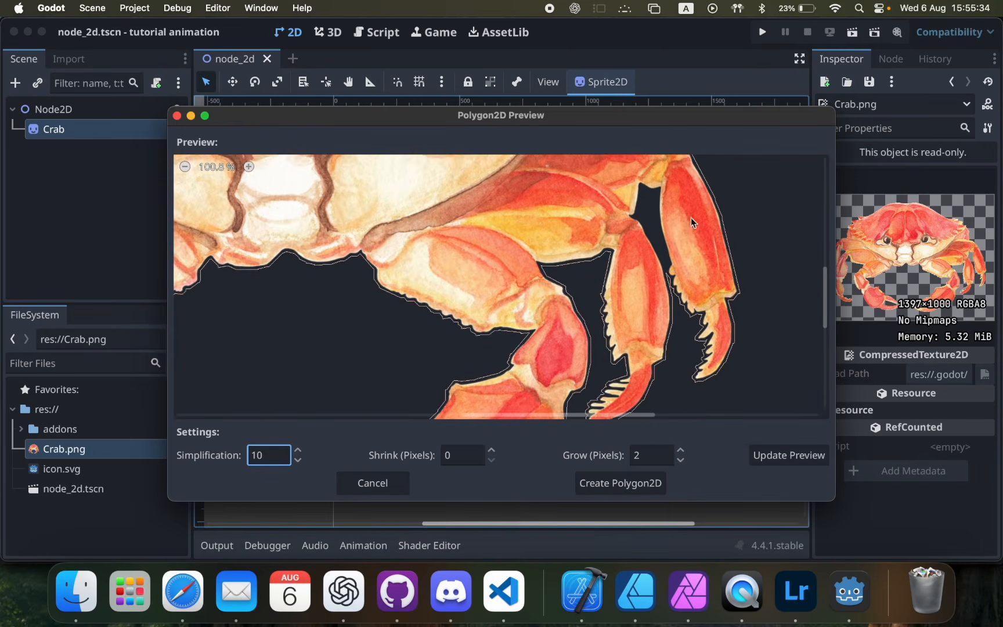
scroll(599, 277, "down", 2)
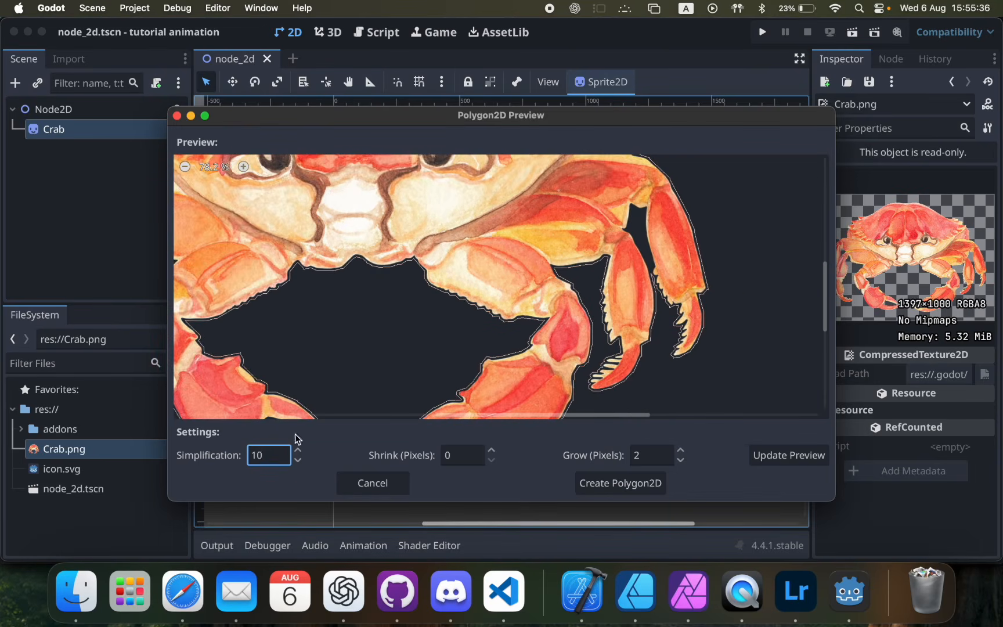
left_click(789, 455)
Step: Check the simplified outline around the whole crab and create the Polygon2D from it
scroll(624, 278, "down", 4)
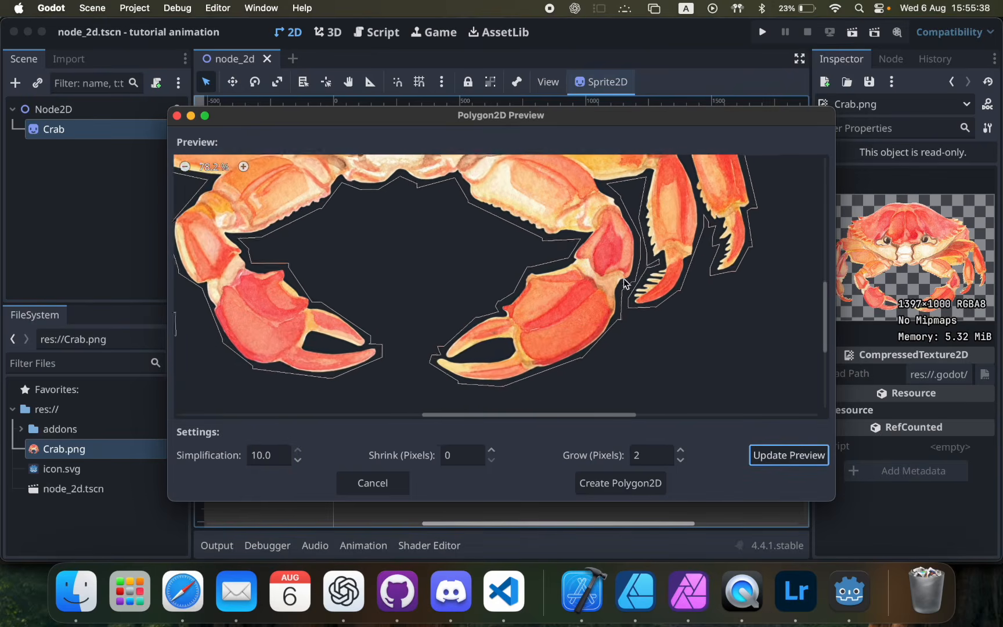
scroll(624, 278, "up", 10)
scroll(624, 278, "left", 3)
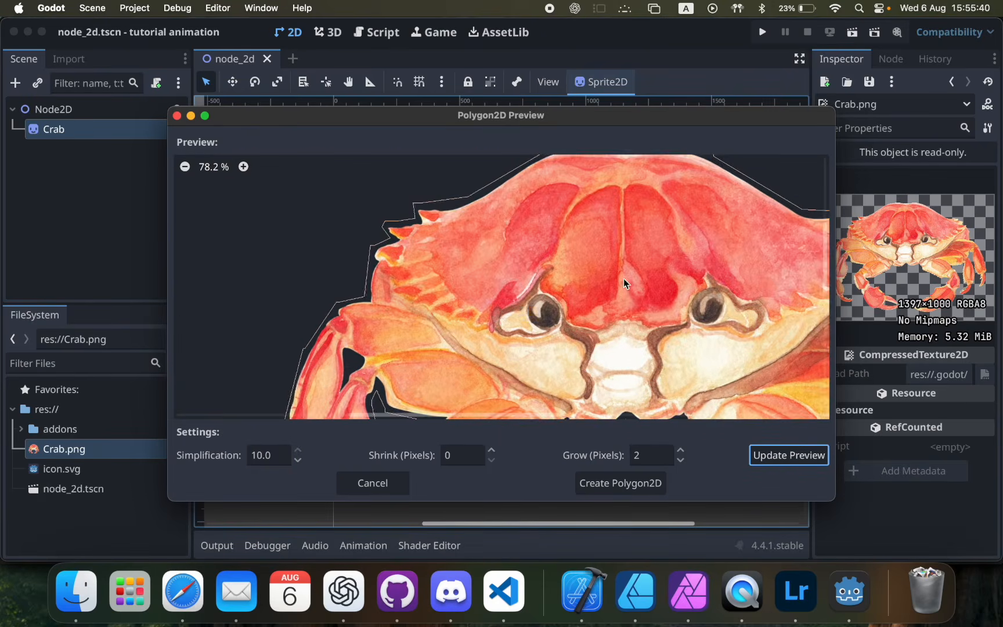
scroll(624, 278, "right", 5)
scroll(624, 278, "down", 3)
scroll(467, 269, "down", 2)
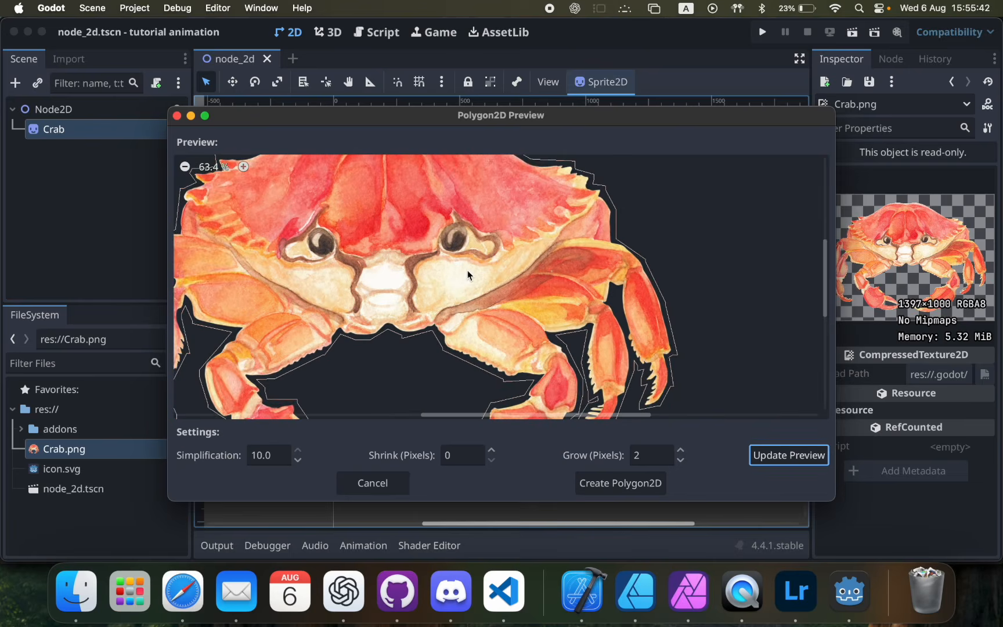
scroll(468, 270, "down", 4)
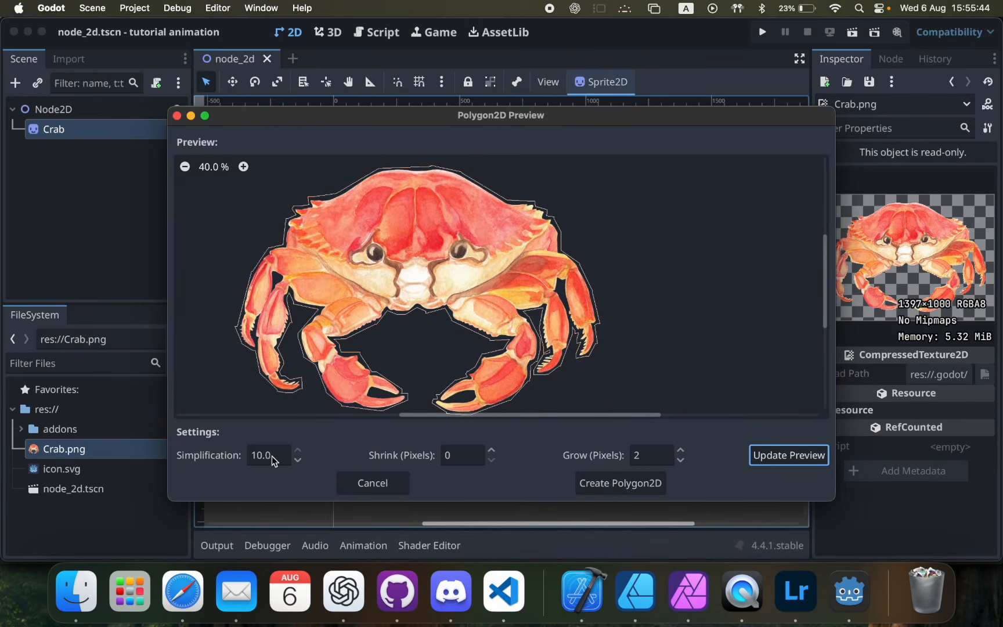
left_click(618, 480)
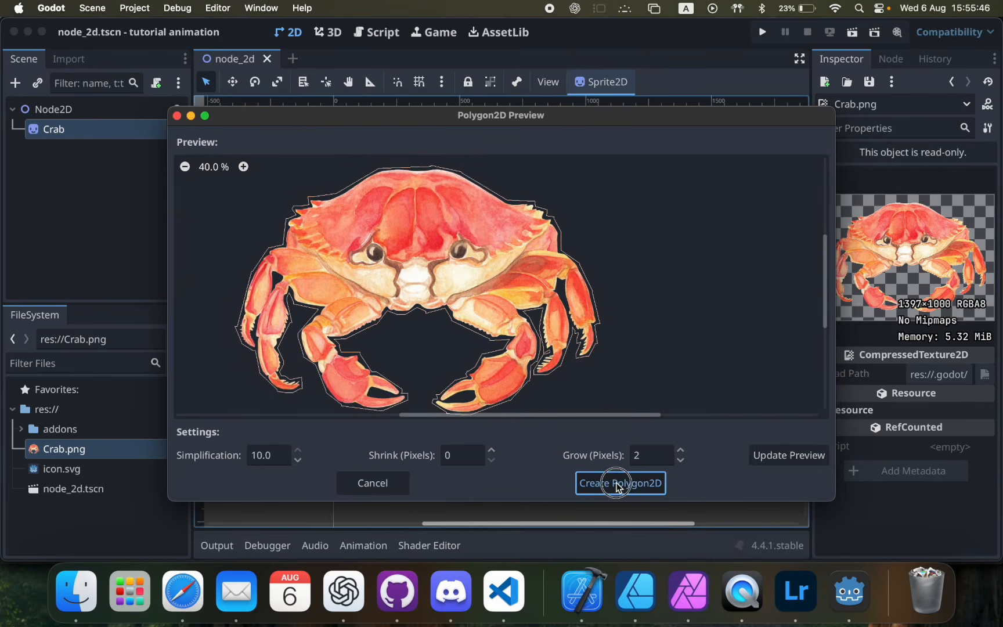
Step: Shift one outline point under the crab's mouth slightly downward, and look at the mesh in Polygons and UV modes
scroll(369, 386, "up", 3)
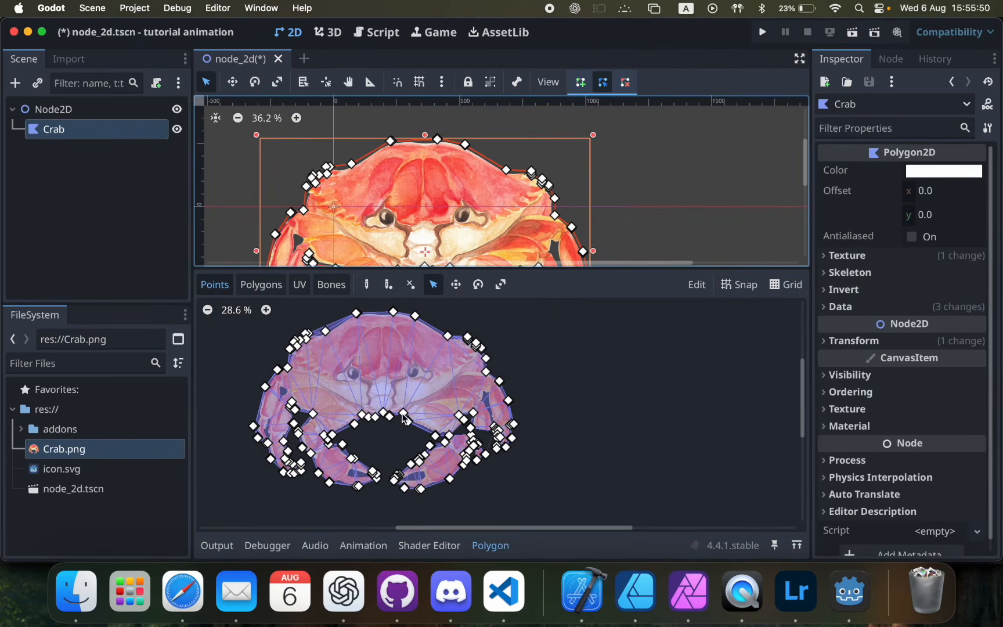
scroll(404, 418, "up", 4, "ctrl")
left_click_drag(355, 412, 356, 422)
left_click(261, 284)
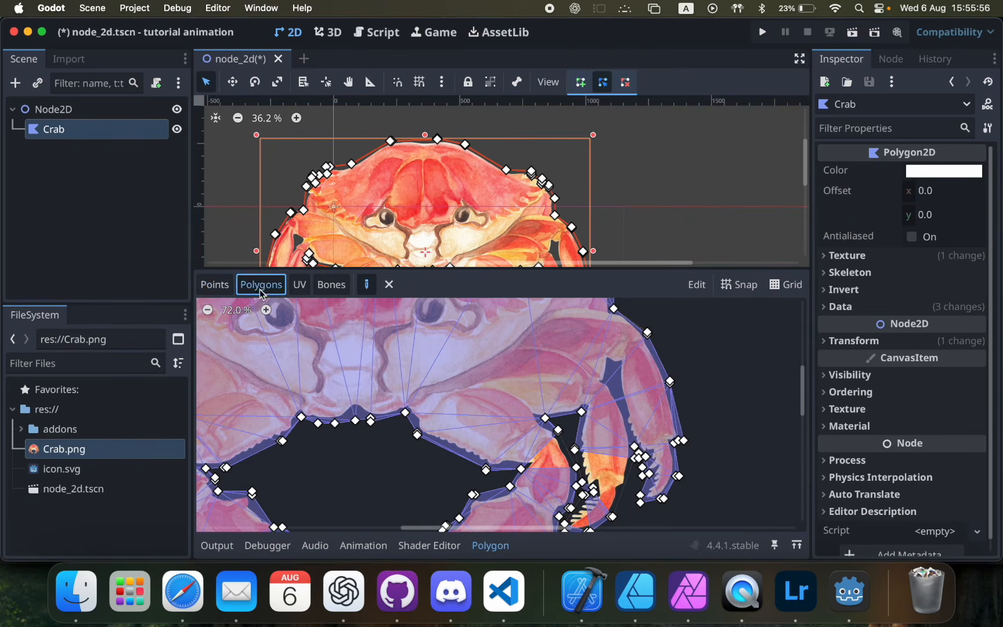
scroll(388, 418, "down", 3, "ctrl")
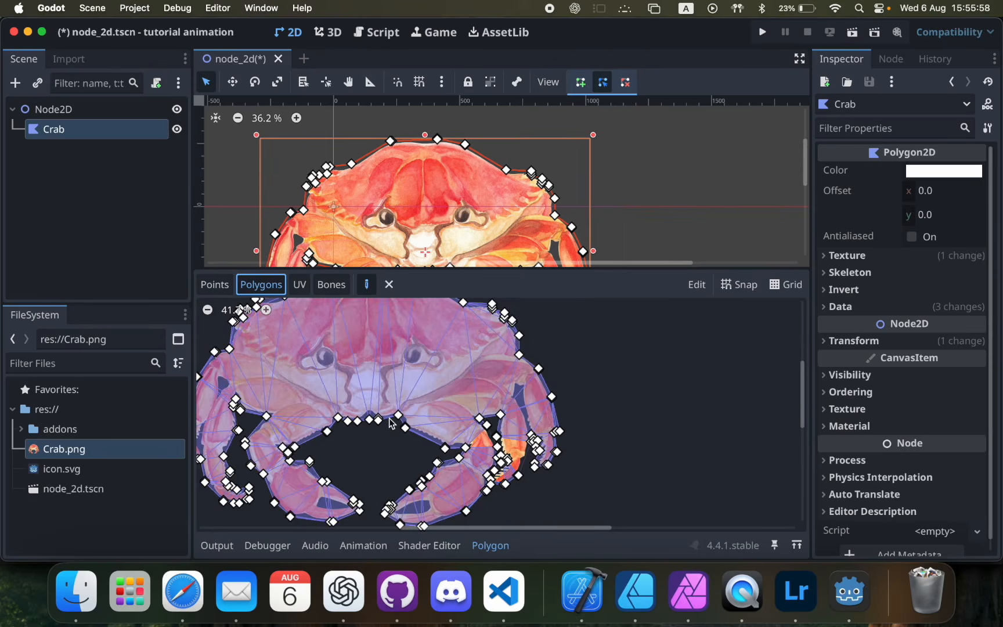
left_click(300, 285)
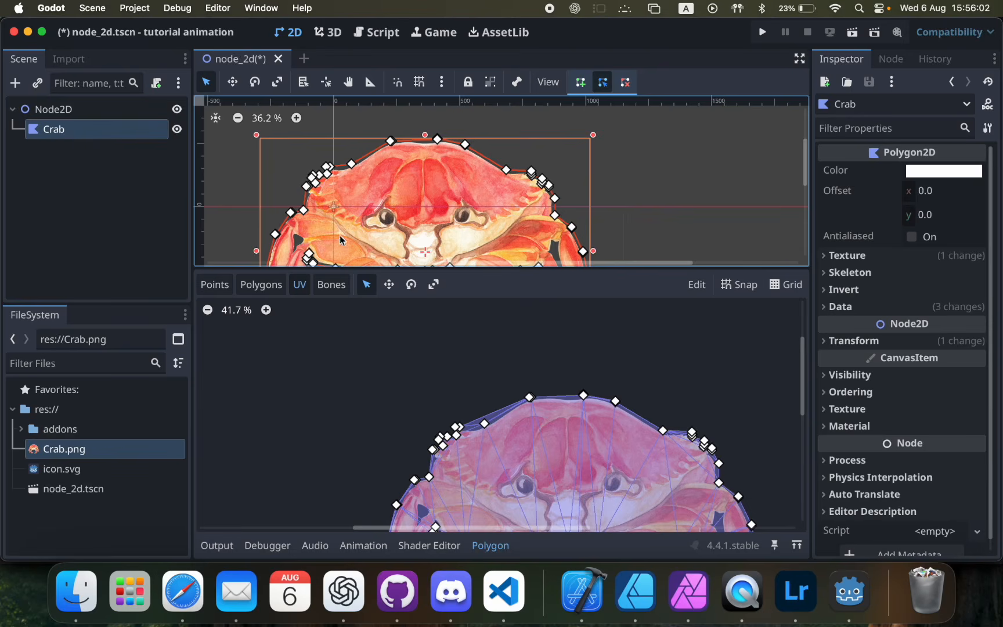
Step: Compare the crab mesh between Polygons and UV modes, and look at the options for copying between polygon and UV
left_click(261, 284)
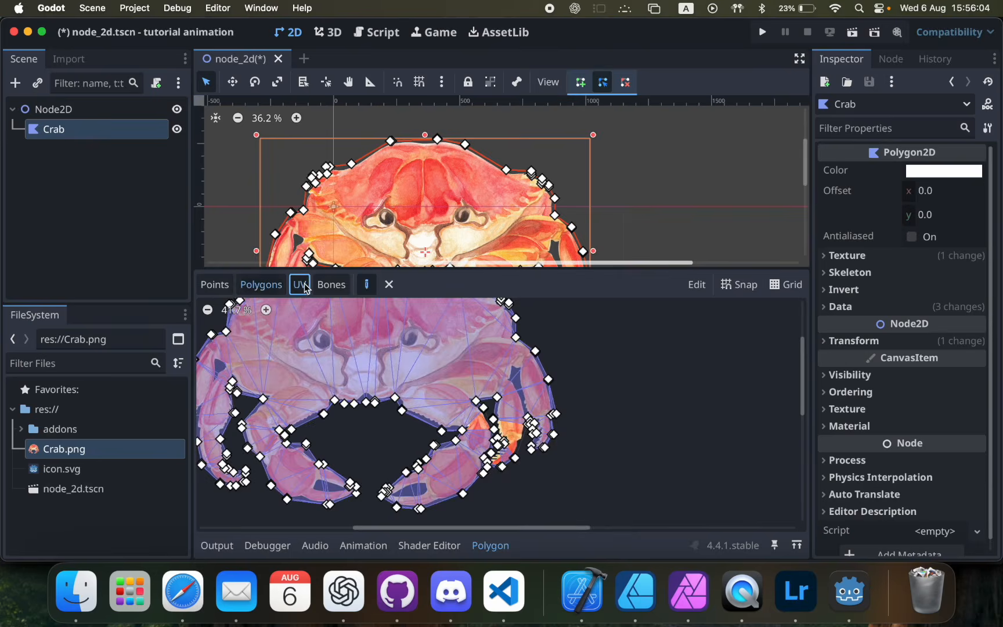
left_click(300, 284)
left_click(261, 284)
left_click(300, 285)
left_click(261, 284)
left_click(300, 284)
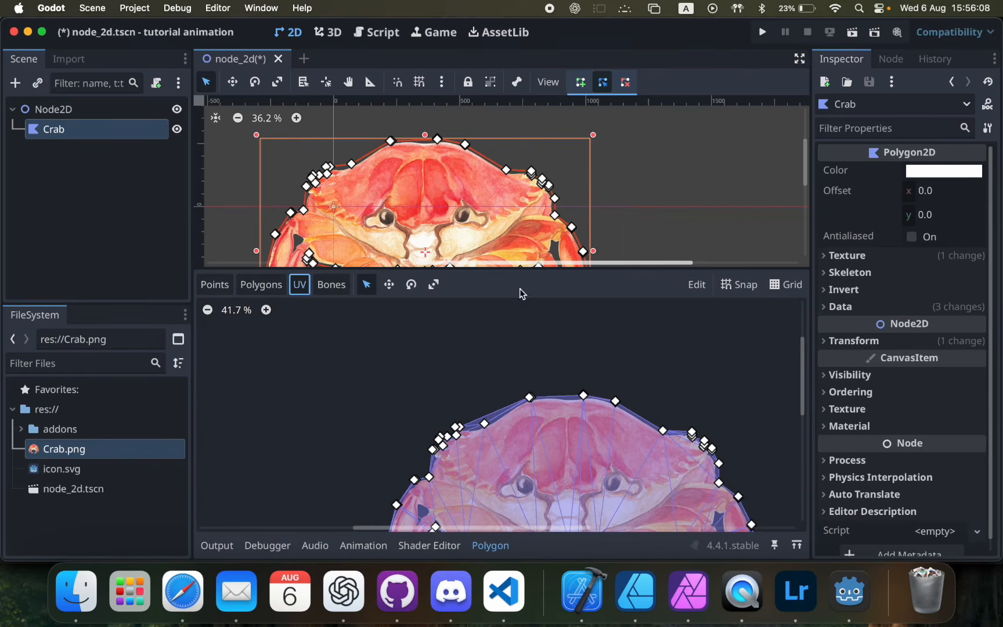
left_click(697, 285)
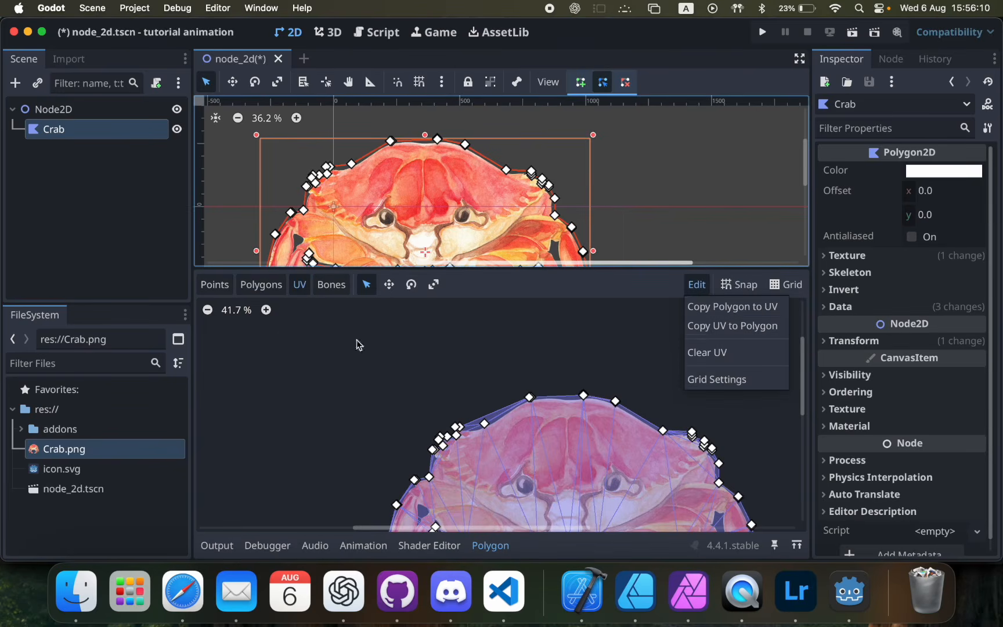
Step: Try adding an internal point on the crab's face, check it in UV mode, and undo it
left_click(215, 284)
left_click(382, 337)
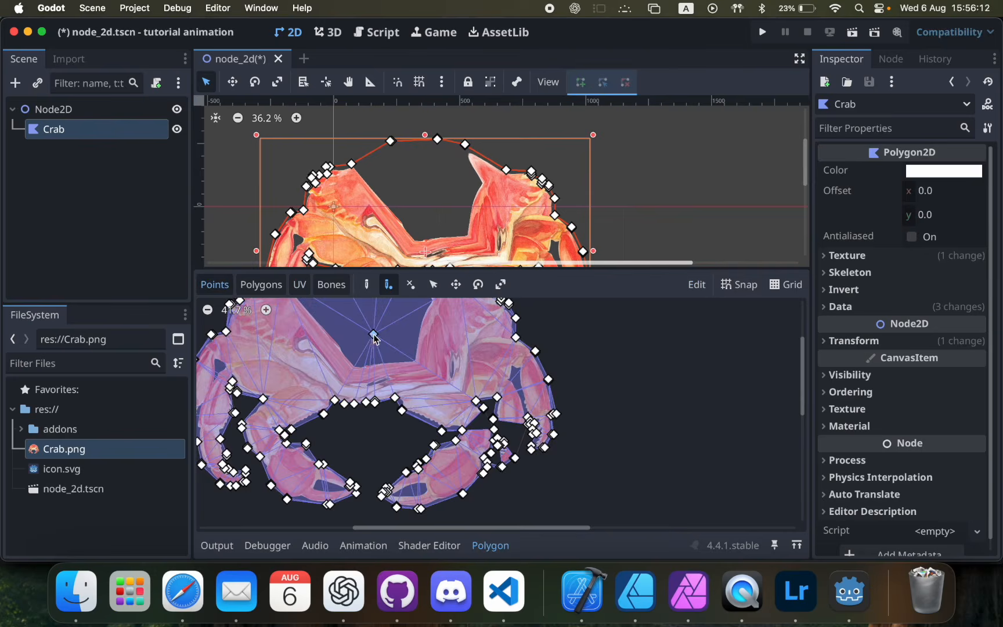
left_click(299, 285)
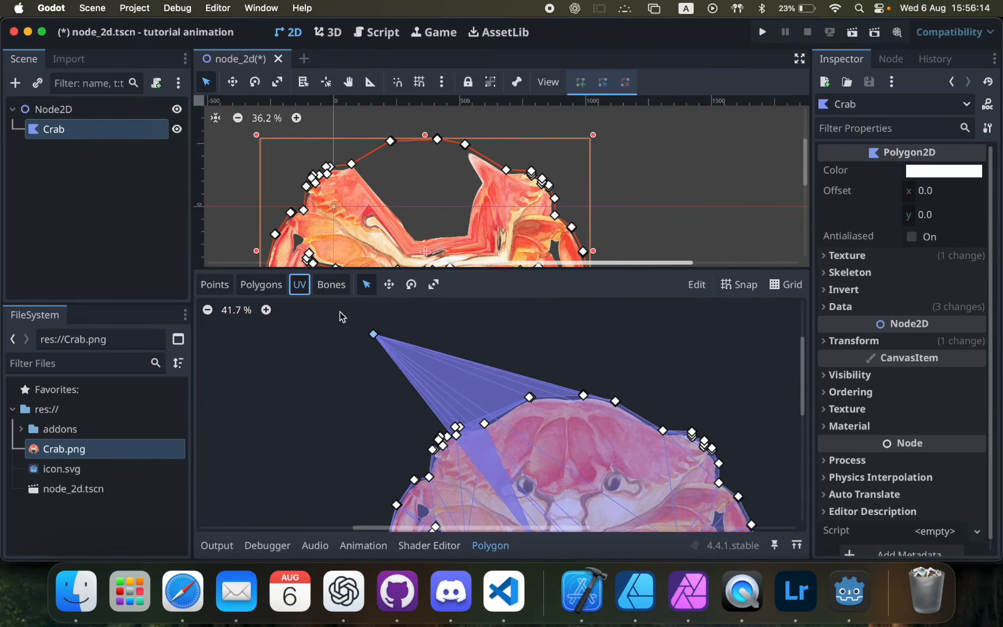
key("super+z")
Step: Copy the UV to the polygon, and shift one outline point at the shell's upper-left spikes slightly to the right
left_click(698, 284)
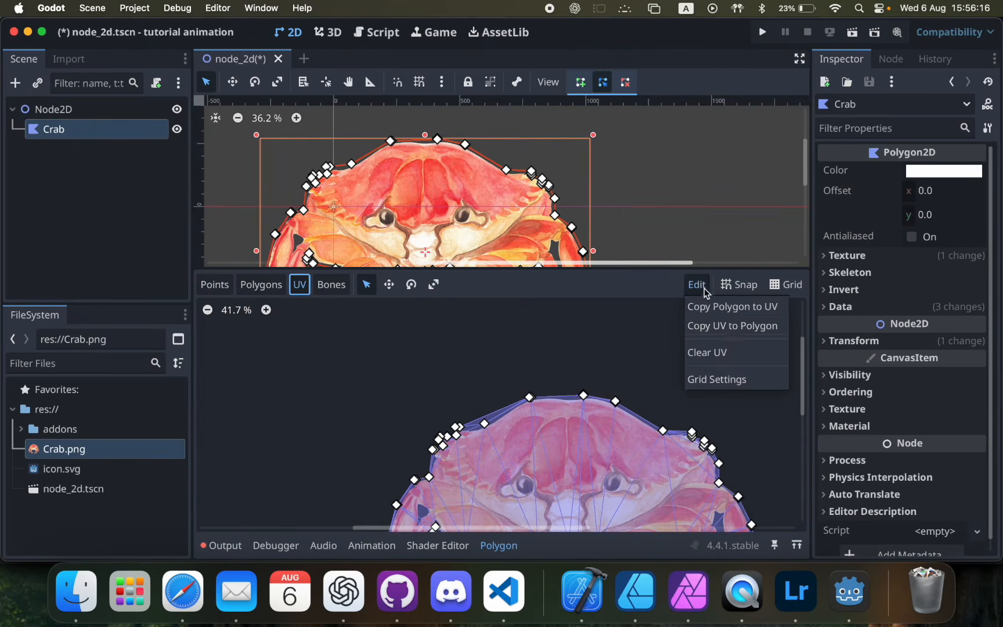
left_click(725, 325)
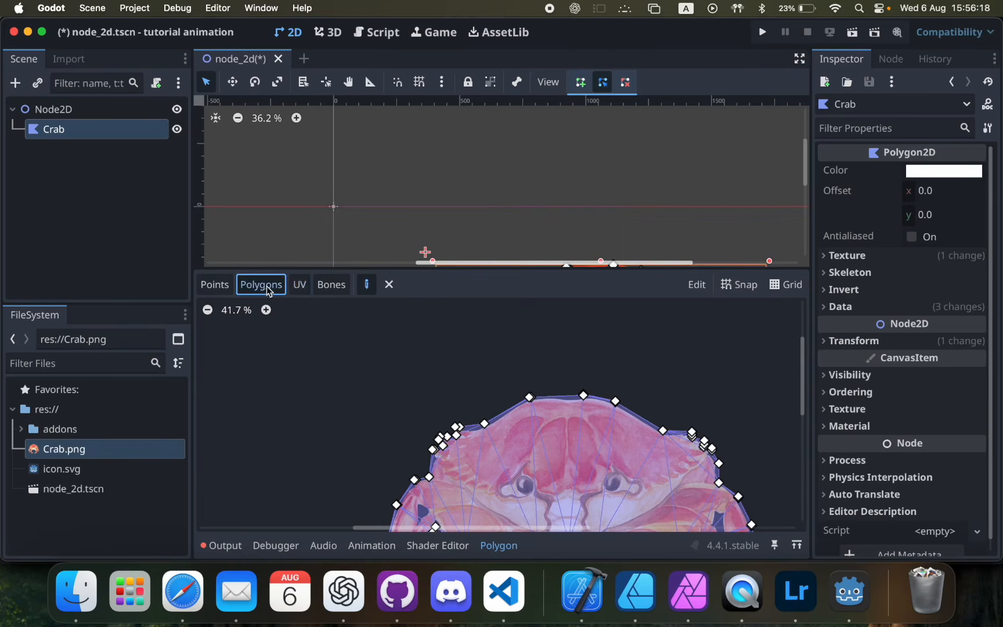
left_click(214, 285)
scroll(479, 420, "up", 8)
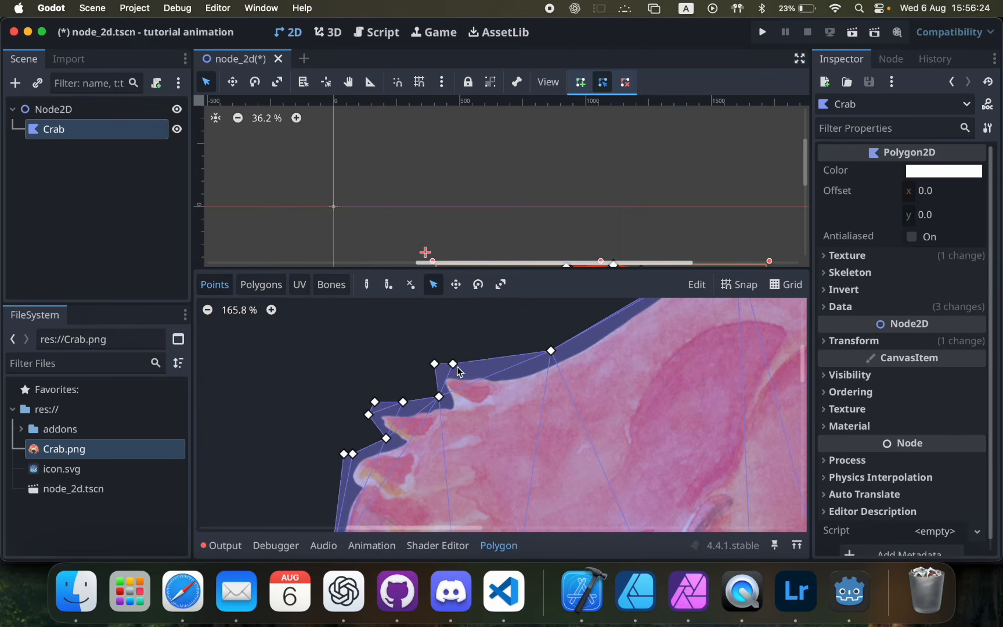
mouse_move(453, 362)
left_mouse_down()
mouse_move(473, 351)
mouse_move(469, 360)
left_mouse_up()
Step: Reposition the outline points along the inner edge of the crab's left-side leg so the outline follows the artwork around its segments
scroll(469, 360, "down", 10)
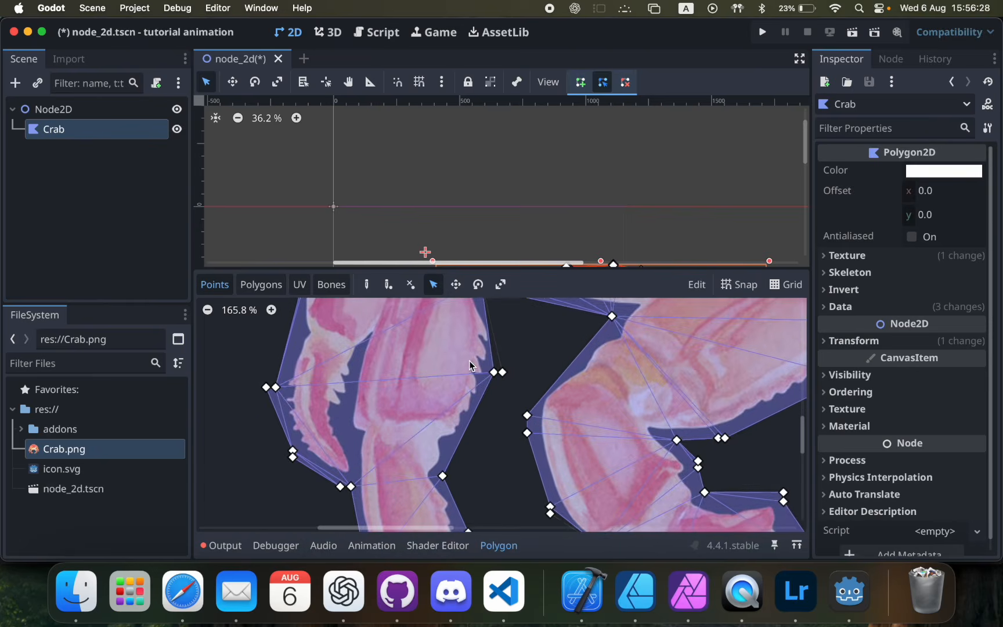
scroll(471, 366, "right", 5)
mouse_move(448, 365)
left_mouse_down()
mouse_move(448, 342)
mouse_move(445, 356)
left_mouse_up()
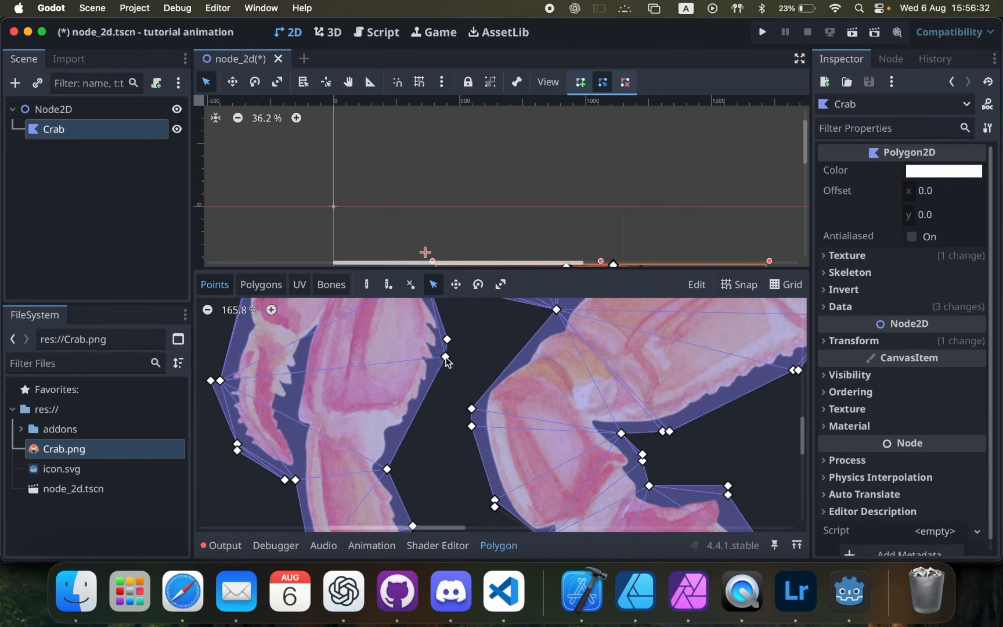
left_click_drag(387, 469, 430, 393)
scroll(429, 394, "down", 3)
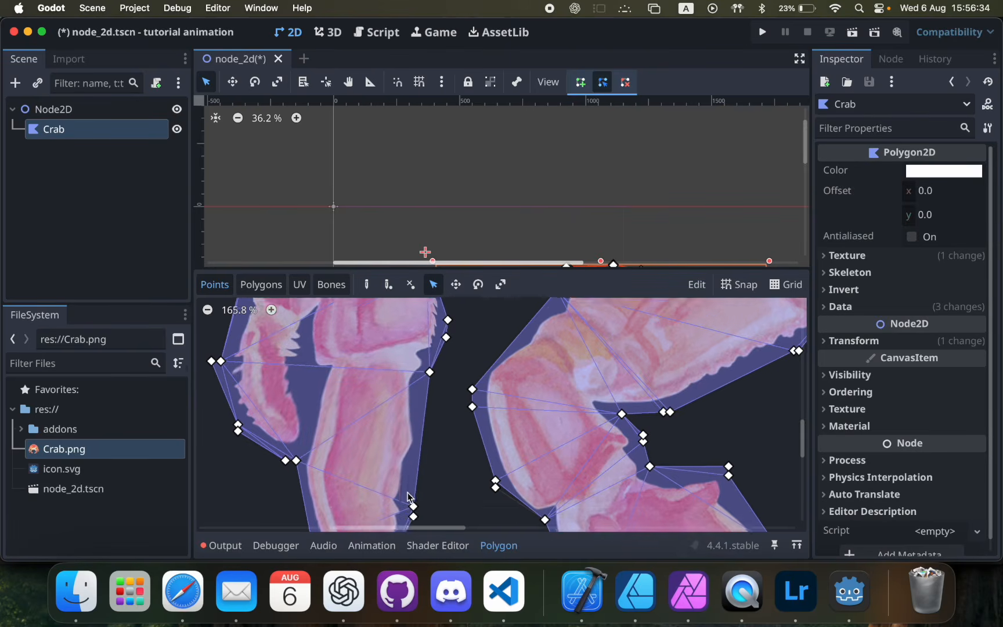
left_click_drag(415, 441, 412, 395)
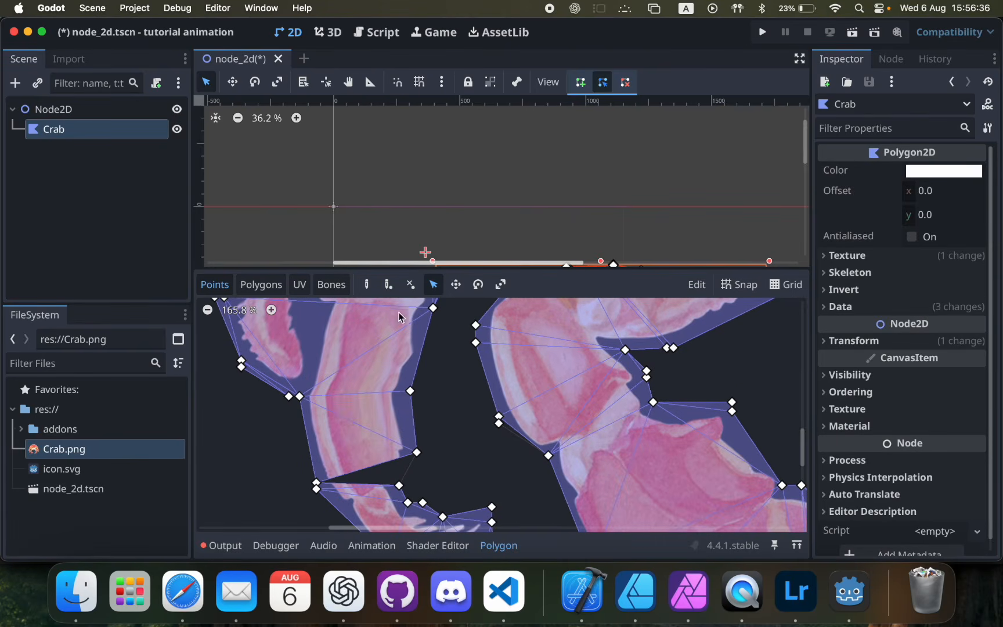
left_click_drag(403, 486, 407, 482)
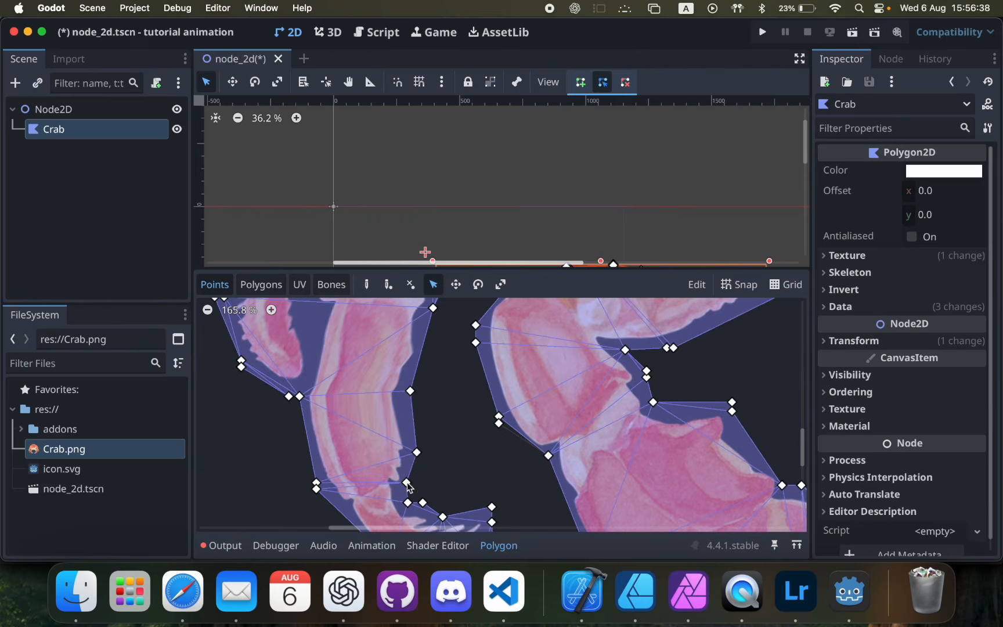
scroll(433, 433, "up", 2)
scroll(433, 433, "right", 1)
mouse_move(468, 465)
left_mouse_down()
mouse_move(456, 461)
mouse_move(474, 476)
left_mouse_up()
scroll(473, 477, "up", 3)
scroll(474, 477, "left", 1)
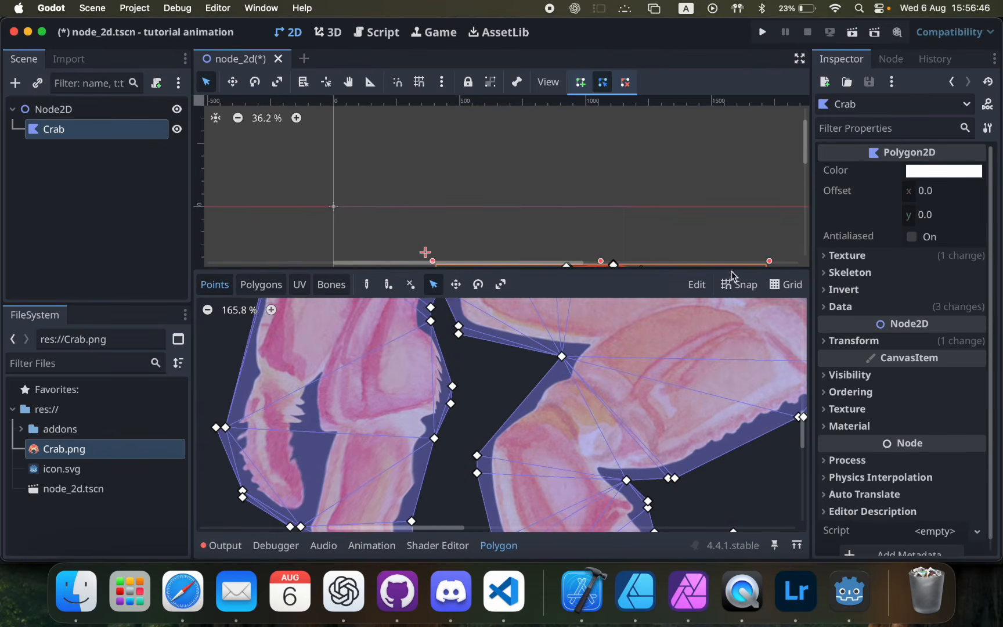
Step: Copy the polygon to the UV, check the mesh in UV mode, and return to Points mode
left_click(696, 285)
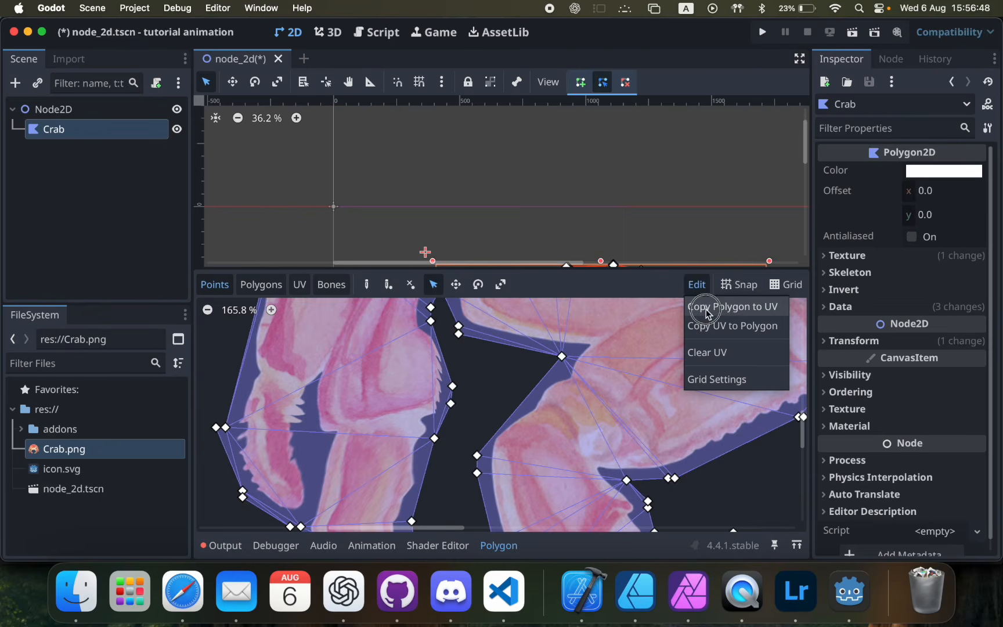
left_click(707, 310)
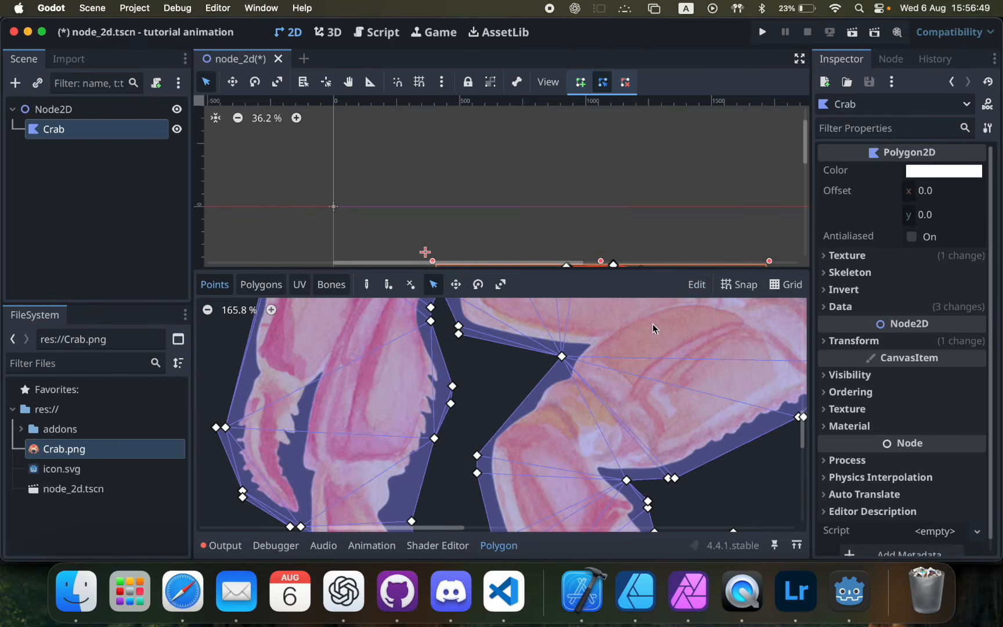
left_click(300, 285)
left_click(215, 285)
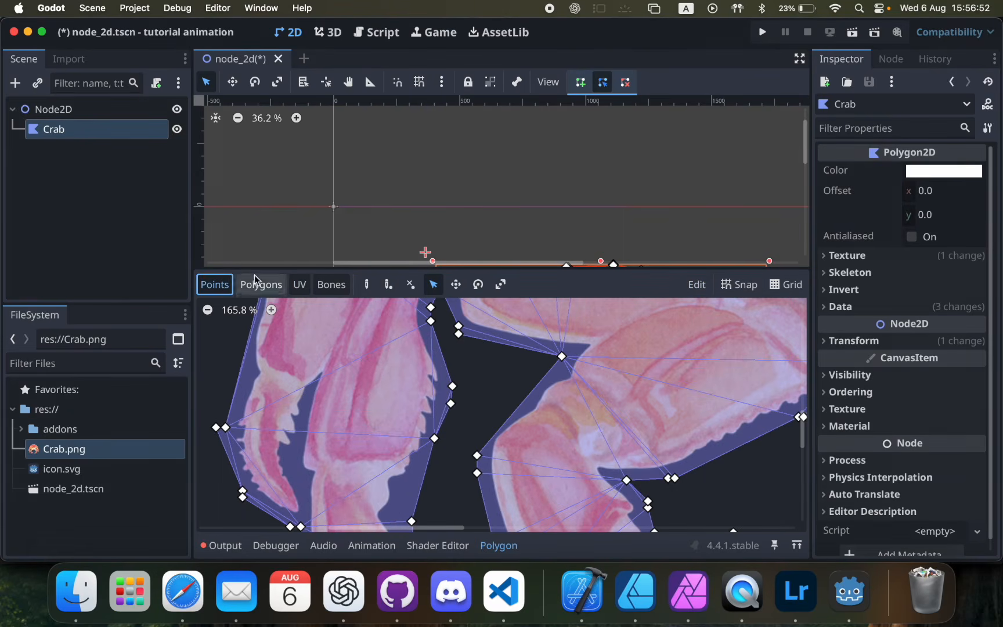
Step: Add five internal points to the left-side front claw, from the base of the pincers up to the joint with the arm
scroll(328, 253, "down", 10)
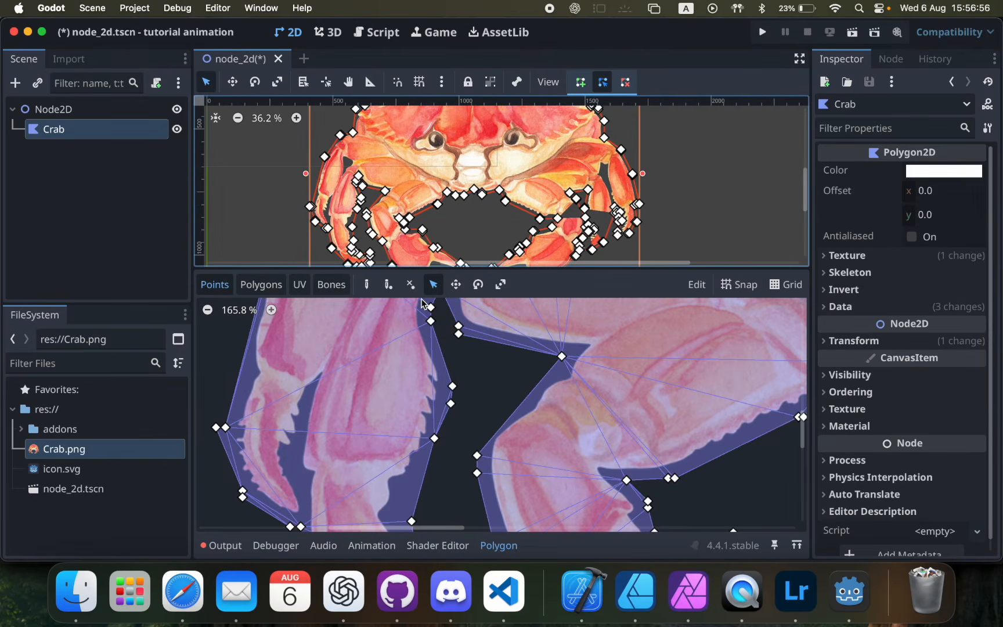
scroll(431, 398, "up", 2)
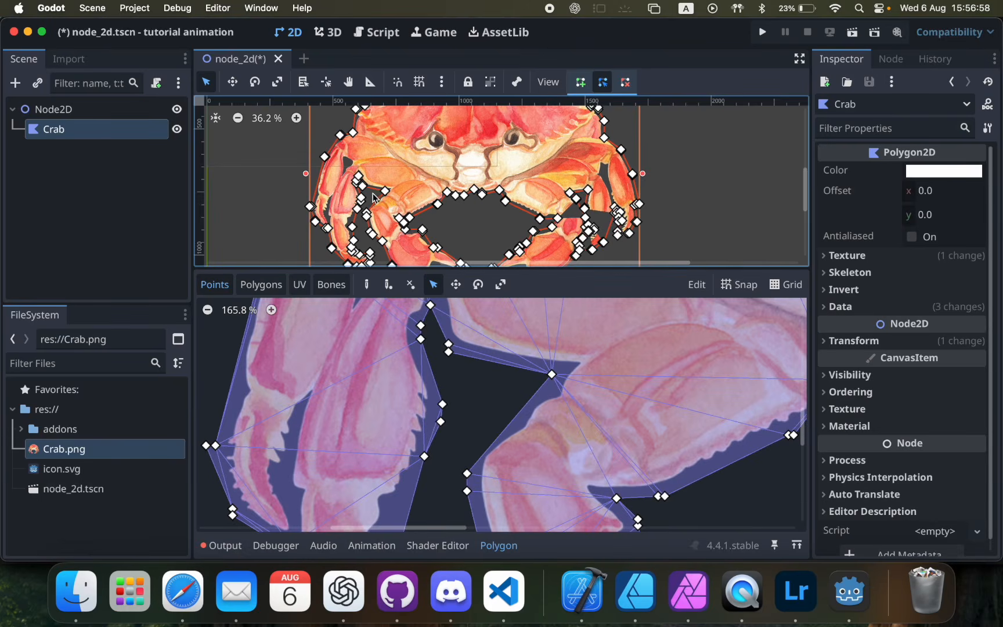
scroll(336, 427, "down", 10)
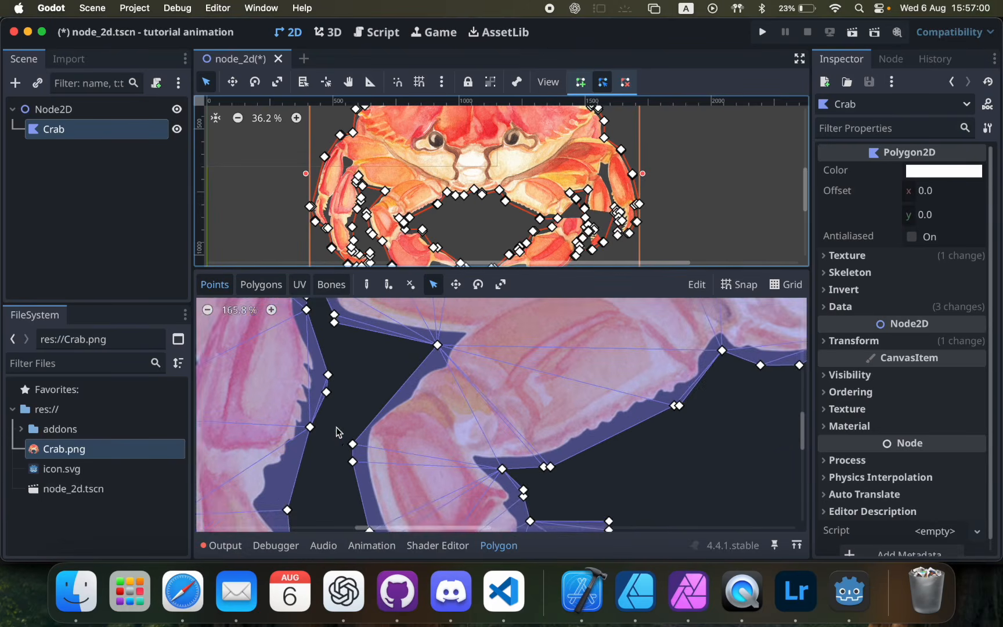
scroll(410, 401, "down", 1)
scroll(410, 400, "up", 1)
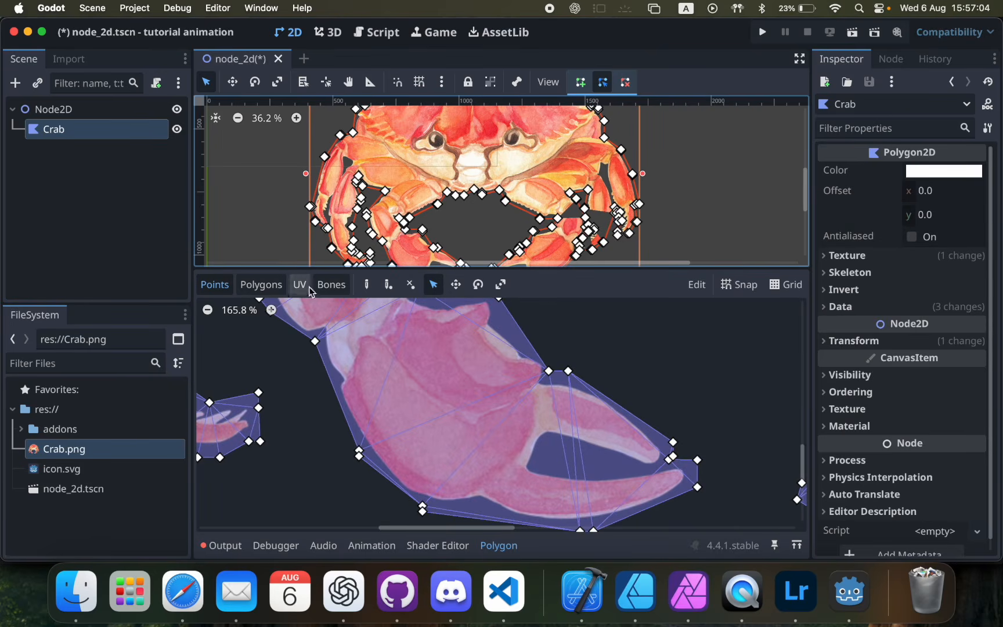
left_click(388, 283)
left_click(571, 441)
left_click(467, 426)
left_click(506, 369)
scroll(468, 370, "up", 5)
left_click(428, 371)
left_click(362, 403)
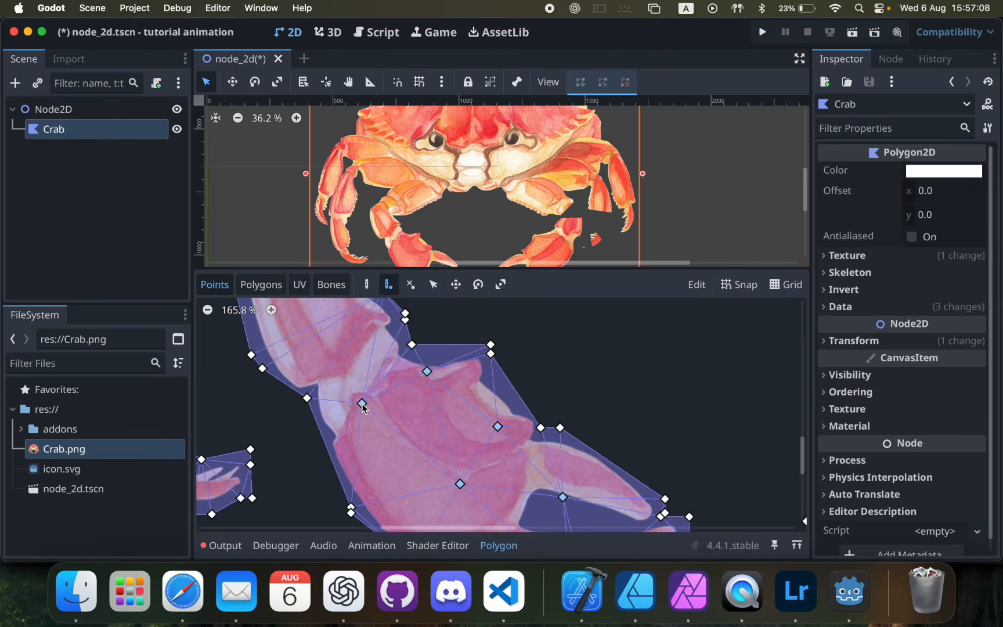
Step: Add six internal points along the left-side front arm, in pairs from above the claw joint up past the elbow
scroll(362, 404, "up", 5)
left_click(338, 412)
left_click(397, 390)
scroll(398, 392, "up", 5)
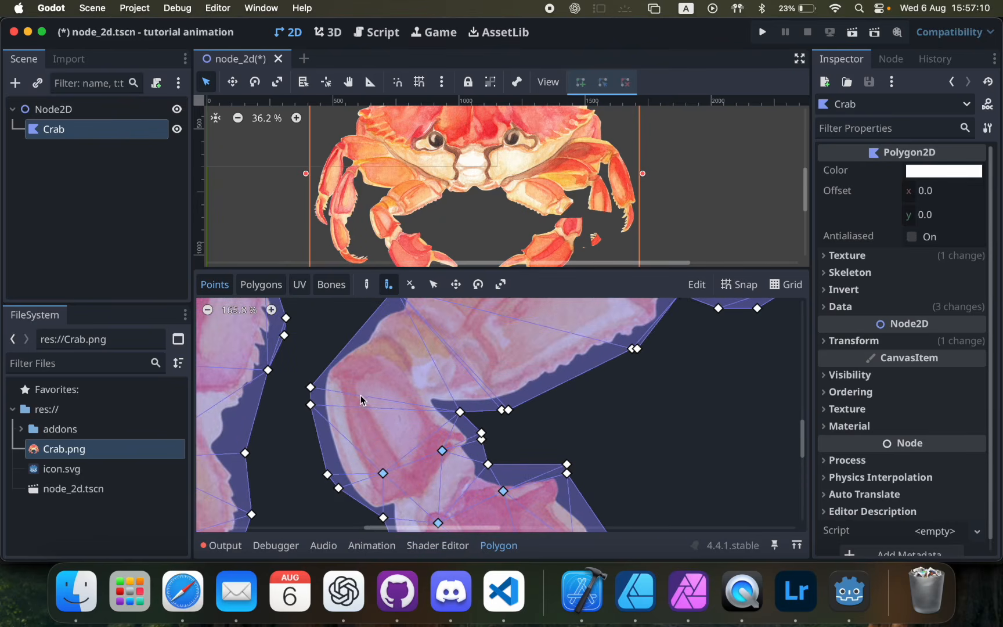
left_click(337, 393)
left_click(413, 393)
scroll(390, 372, "up", 3)
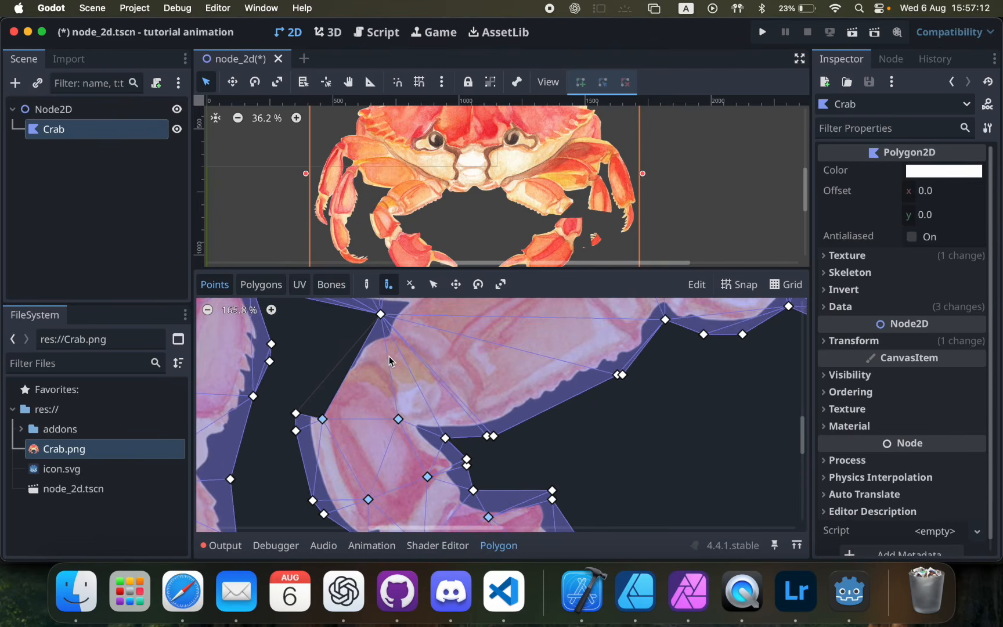
left_click(384, 353)
left_click(488, 394)
Step: Add five internal points along the upper edge of the left-side front arm where it meets the body
scroll(488, 394, "up", 6)
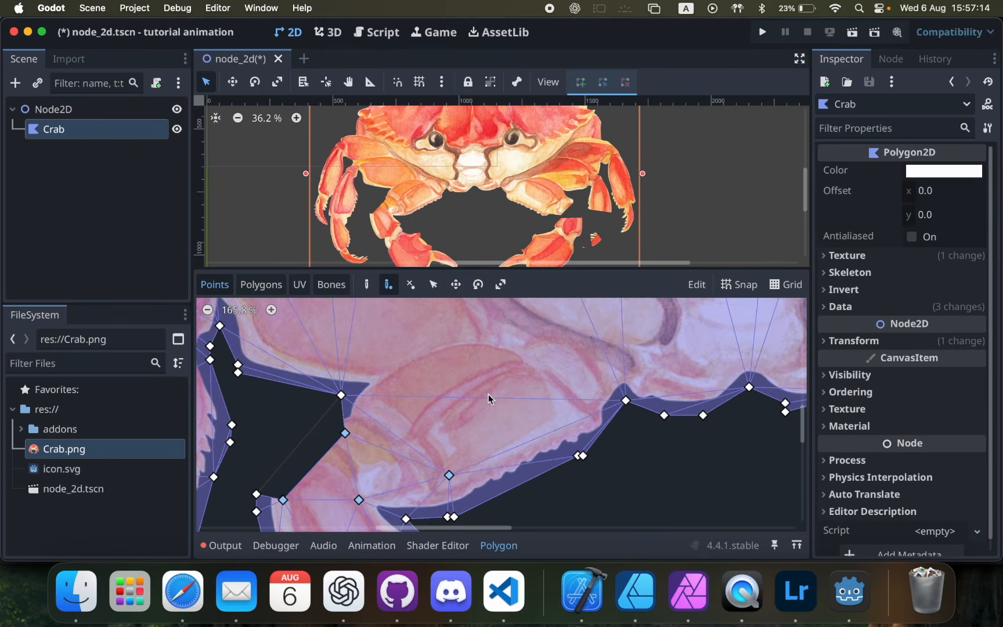
left_click(375, 378)
left_click(409, 354)
scroll(415, 365, "up", 3)
left_click(420, 360)
left_click(460, 361)
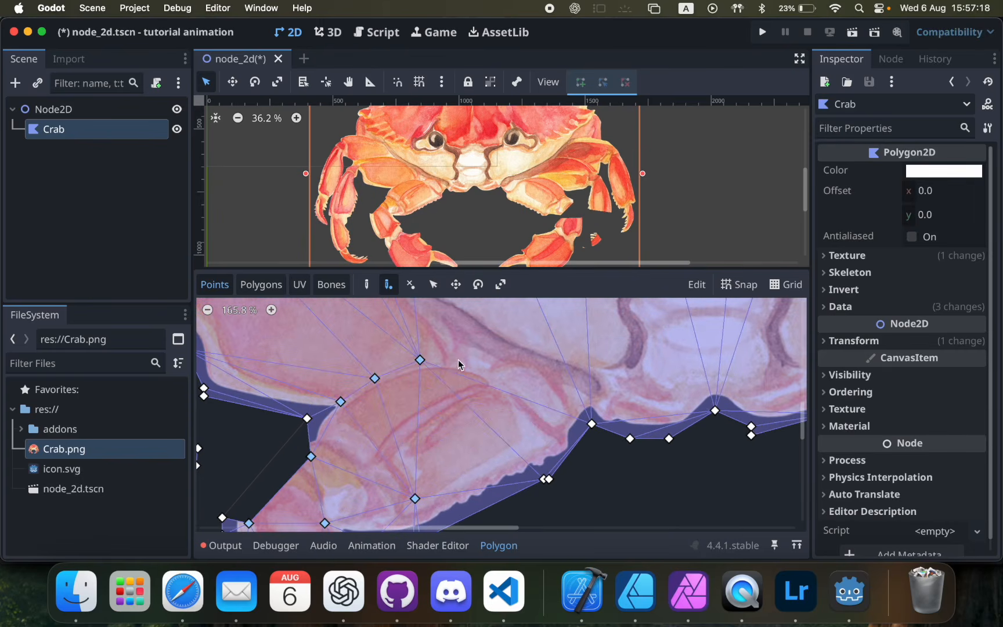
left_click(547, 395)
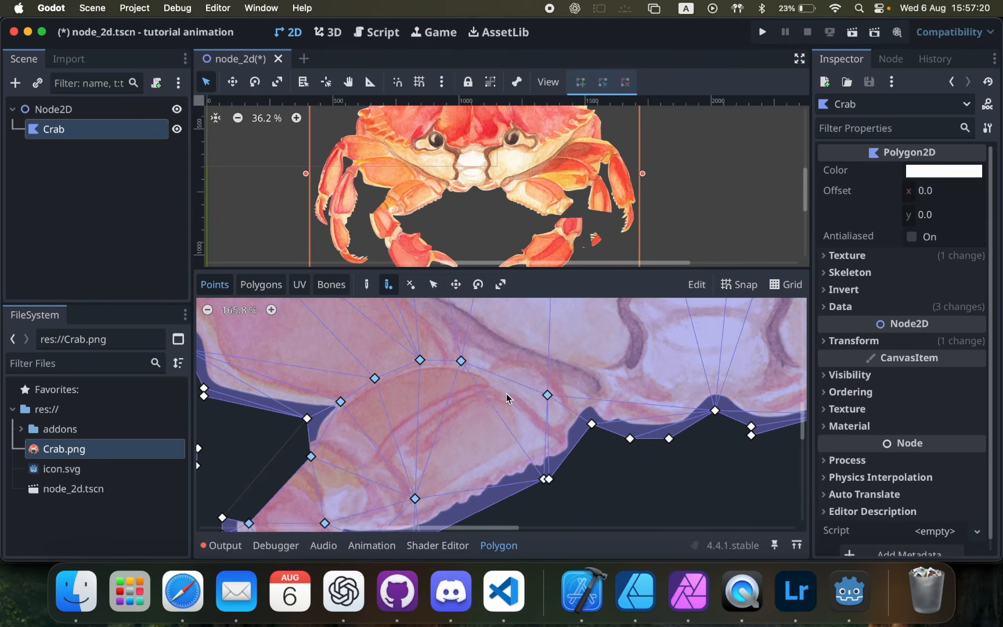
Step: Add three internal points along the dark line below the face, between the mouth and the left-side front arm
scroll(502, 396, "up", 4)
scroll(487, 419, "up", 3)
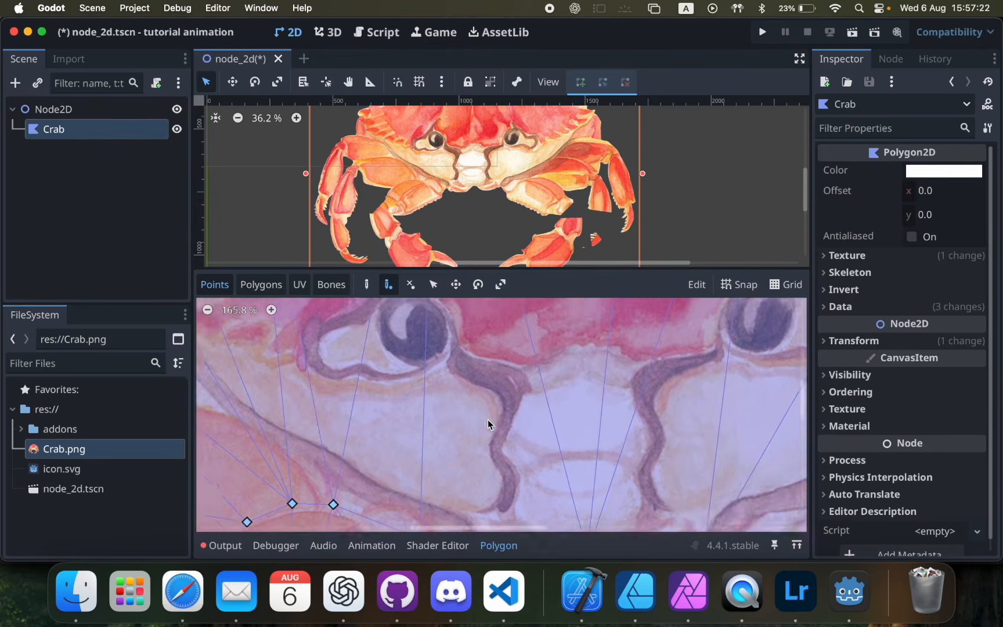
scroll(488, 419, "right", 3)
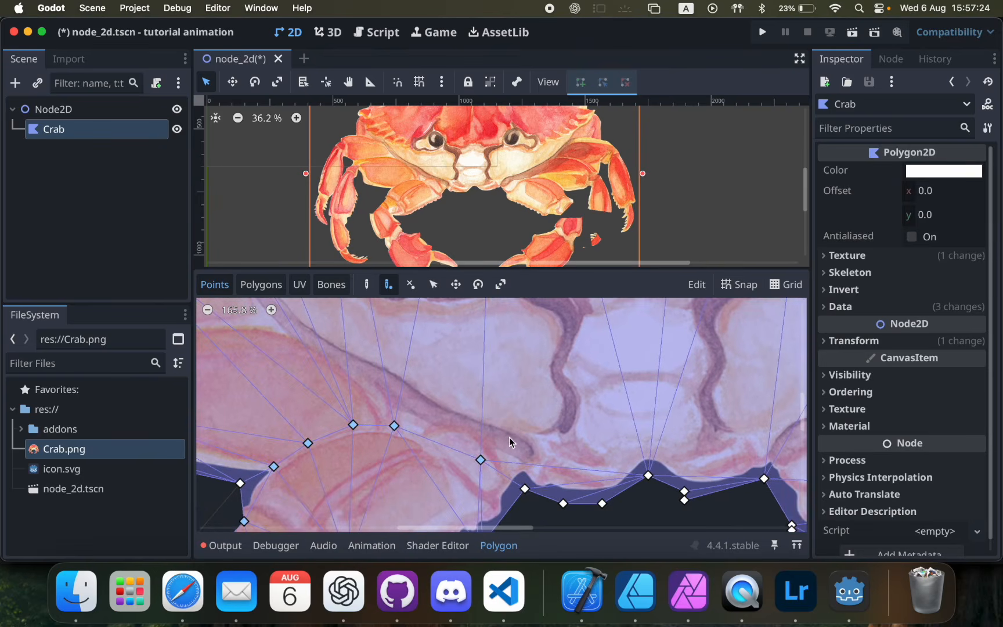
left_click(514, 439)
left_click(455, 410)
left_click(389, 375)
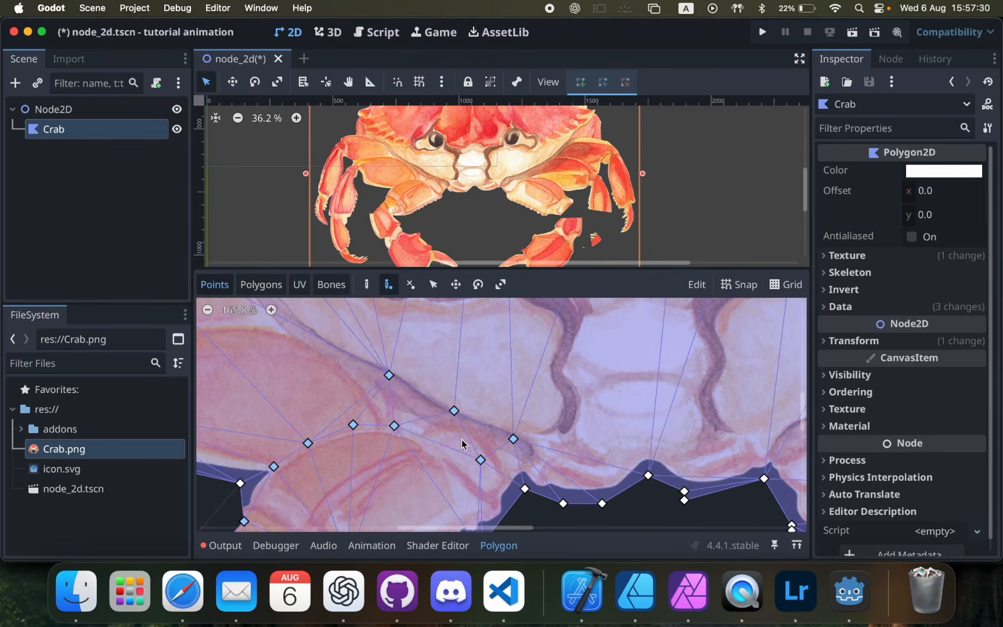
Step: Examine the internal points and triangulation around the left-side front arm and the leg behind it
scroll(416, 417, "left", 2)
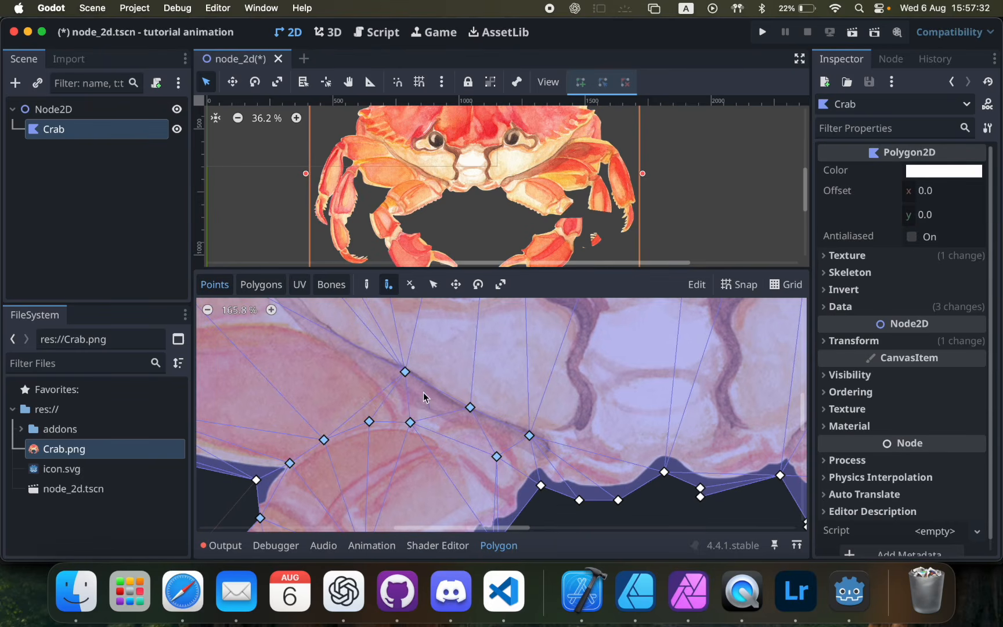
scroll(423, 392, "left", 3)
scroll(423, 393, "down", 1)
scroll(423, 393, "left", 10)
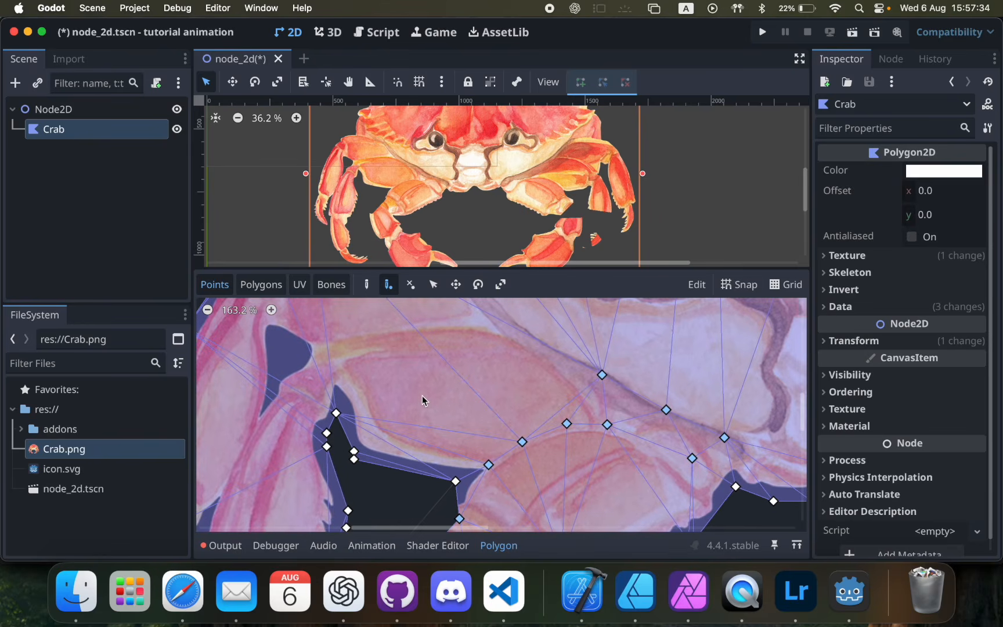
scroll(445, 467, "down", 4)
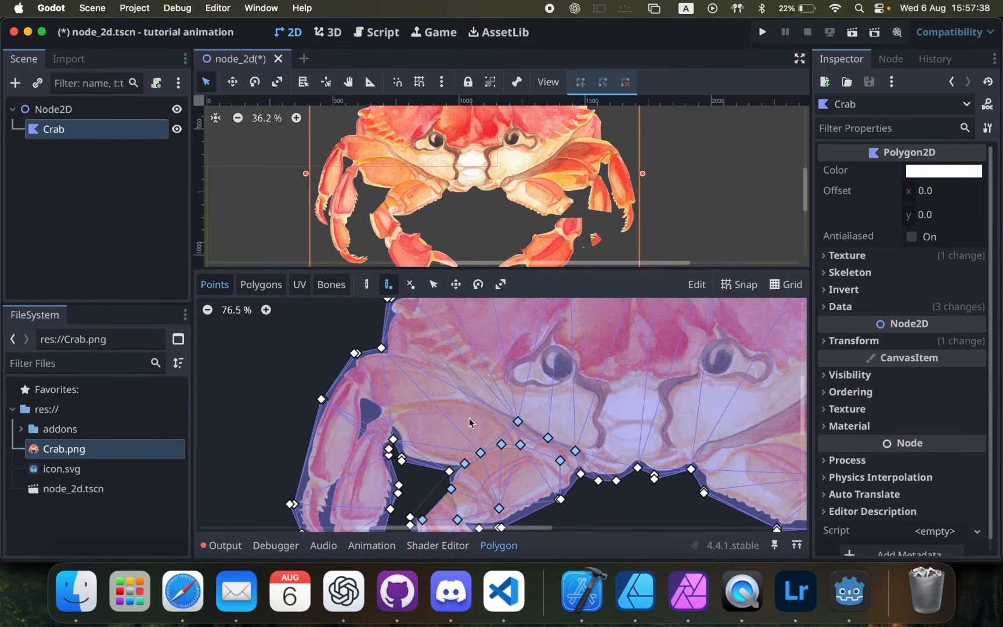
scroll(459, 430, "up", 6)
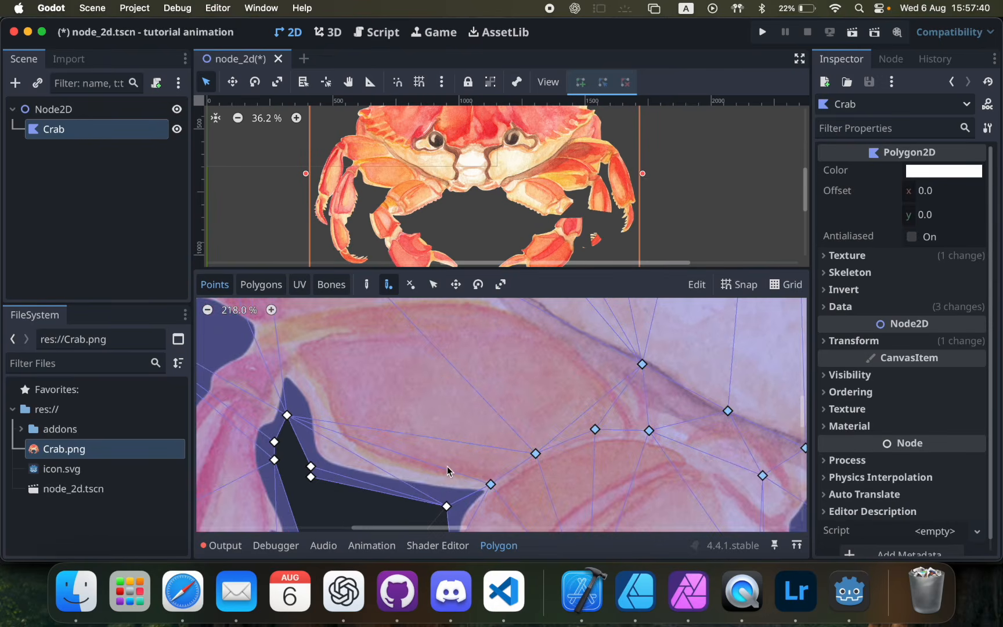
scroll(548, 428, "down", 5)
scroll(523, 420, "right", 2)
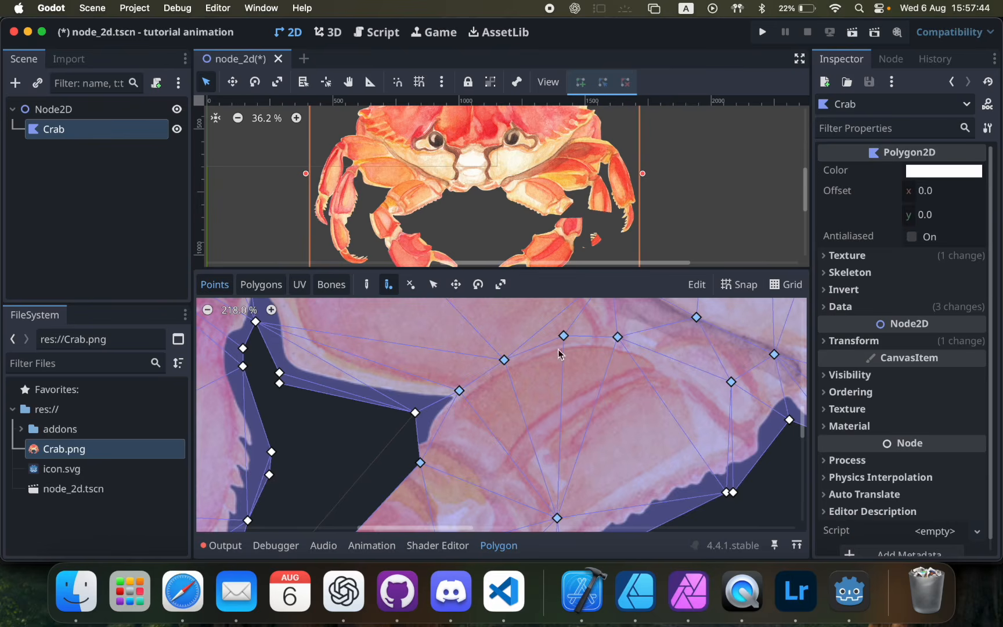
Step: Add four internal points parallel to the existing row along the upper edge of the left-side front arm
scroll(499, 409, "up", 5)
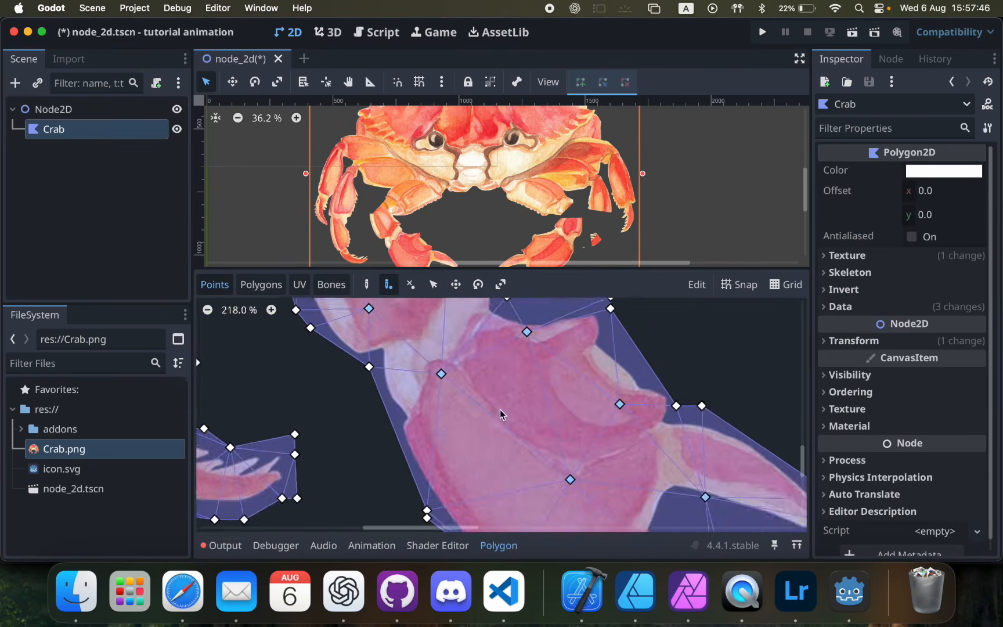
scroll(499, 409, "up", 3)
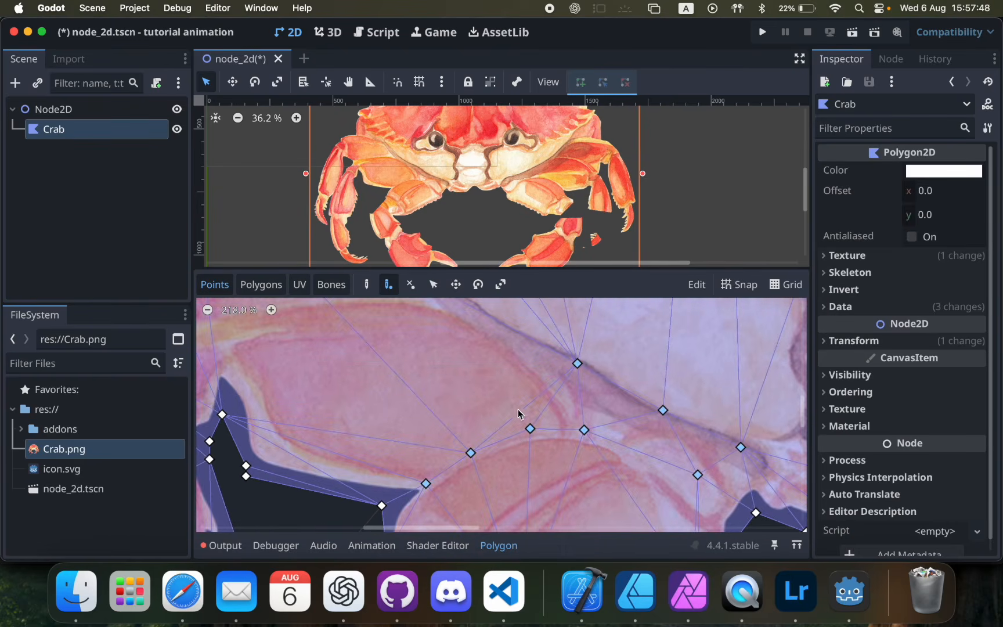
left_click(372, 492)
left_click(422, 467)
left_click(462, 438)
left_click(515, 409)
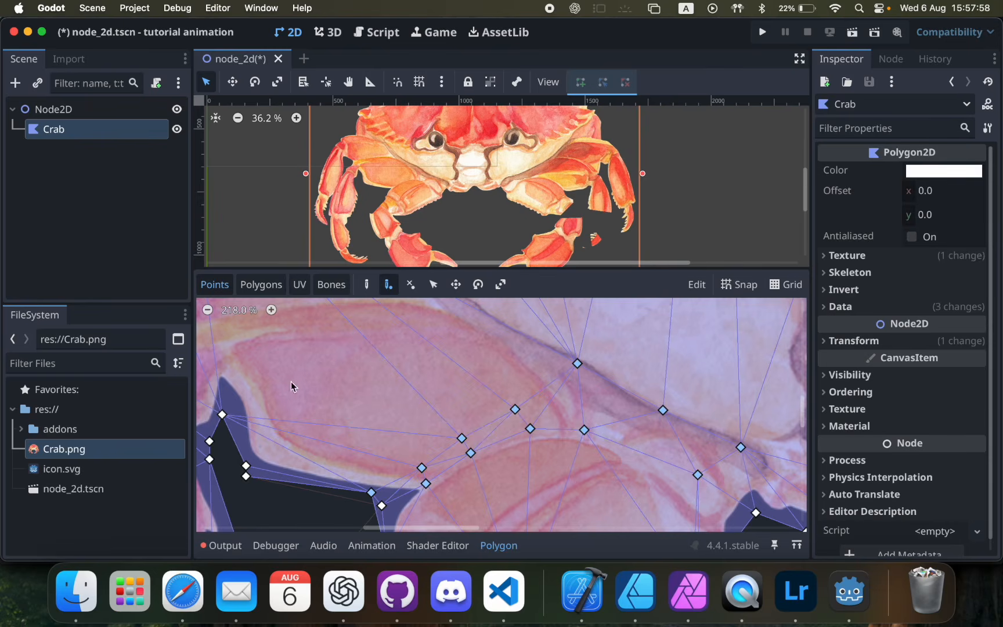
Step: Extend the internal points along the dark line below the face with four more up to the shell's left-side edge
scroll(499, 410, "down", 5)
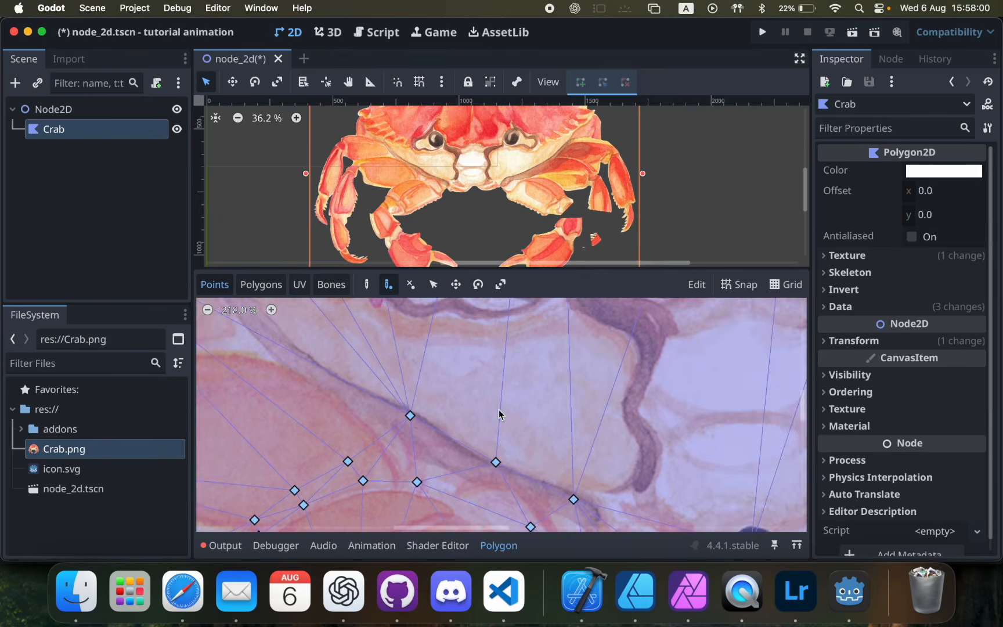
scroll(498, 411, "down", 6)
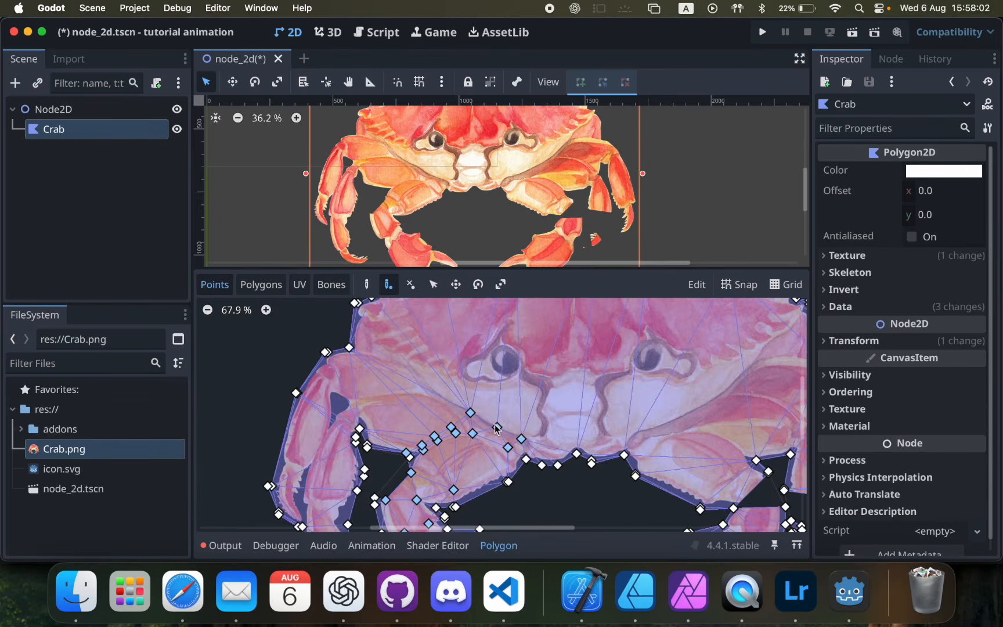
scroll(497, 428, "up", 12)
scroll(423, 377, "left", 5)
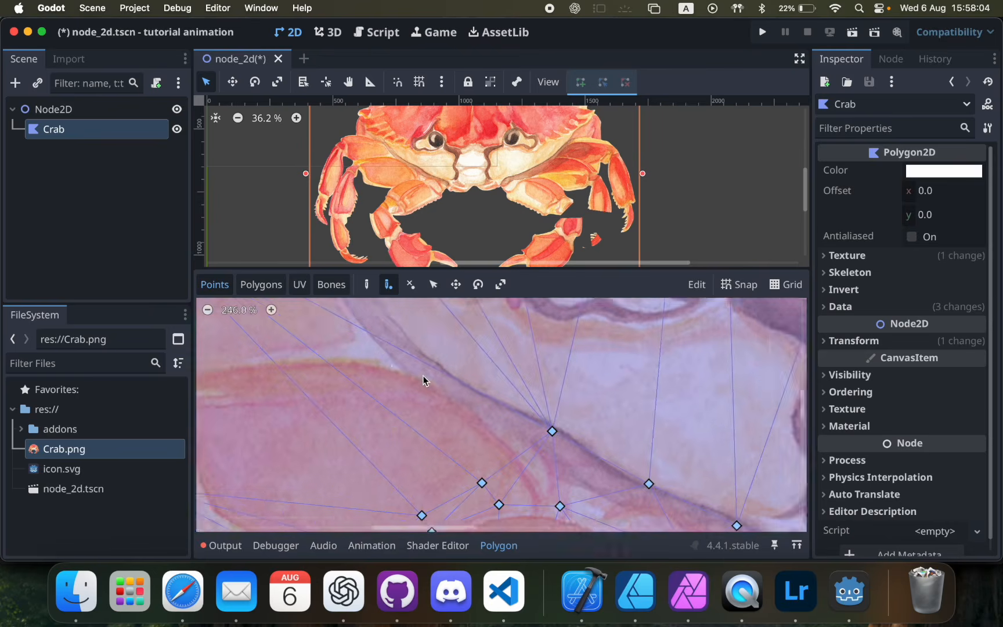
scroll(424, 377, "down", 7)
scroll(424, 378, "up", 2)
left_click(454, 436)
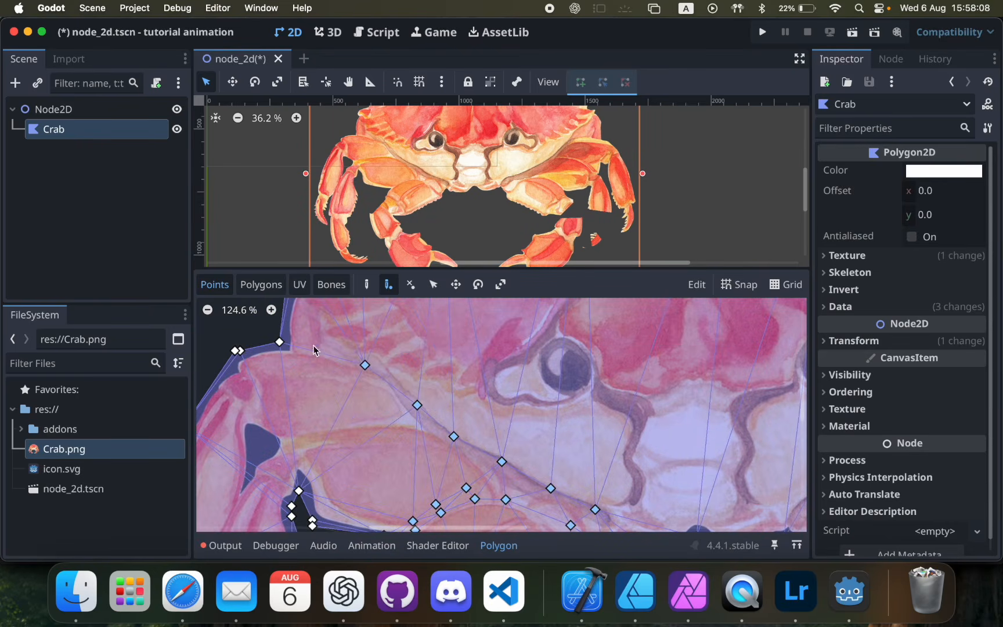
Step: Add a second row of internal points just below the dark line, paired with the points along the shell's left-side edge
left_click(501, 479)
scroll(305, 352, "up", 4)
scroll(305, 352, "down", 3)
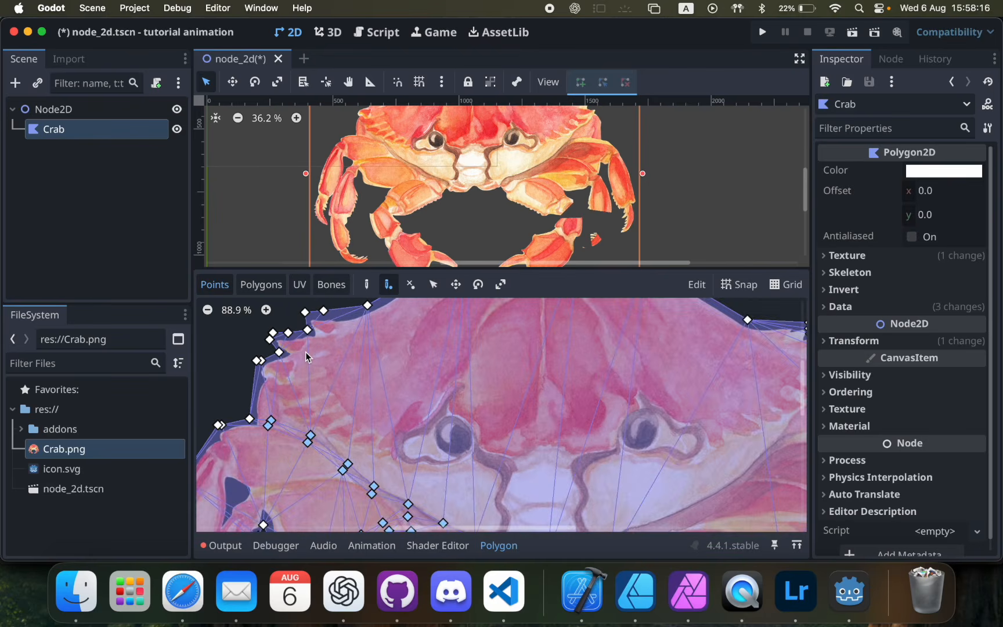
Step: Add six internal points along the dark line from beside the mouth up to the shell's right-side edge
scroll(305, 352, "right", 2)
scroll(305, 352, "down", 3)
scroll(305, 352, "right", 3)
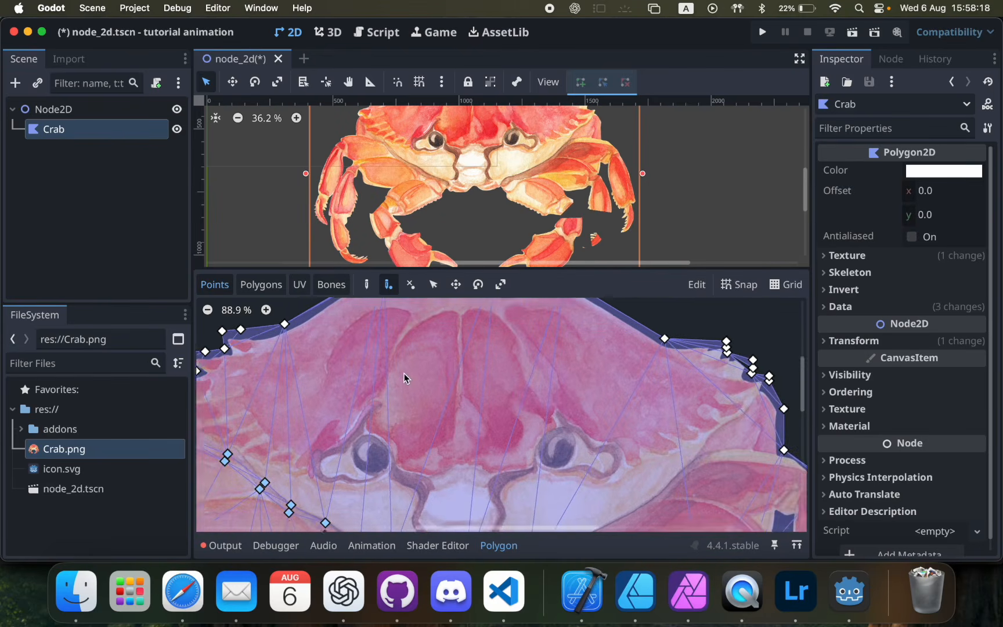
scroll(405, 378, "down", 3)
scroll(405, 374, "right", 1)
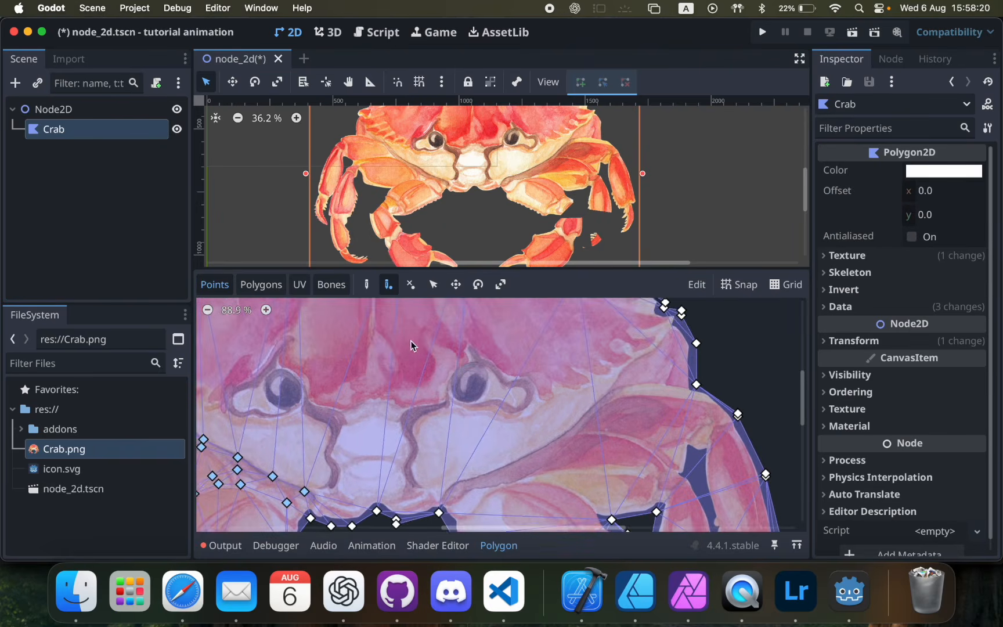
scroll(443, 360, "down", 3)
scroll(443, 360, "right", 1)
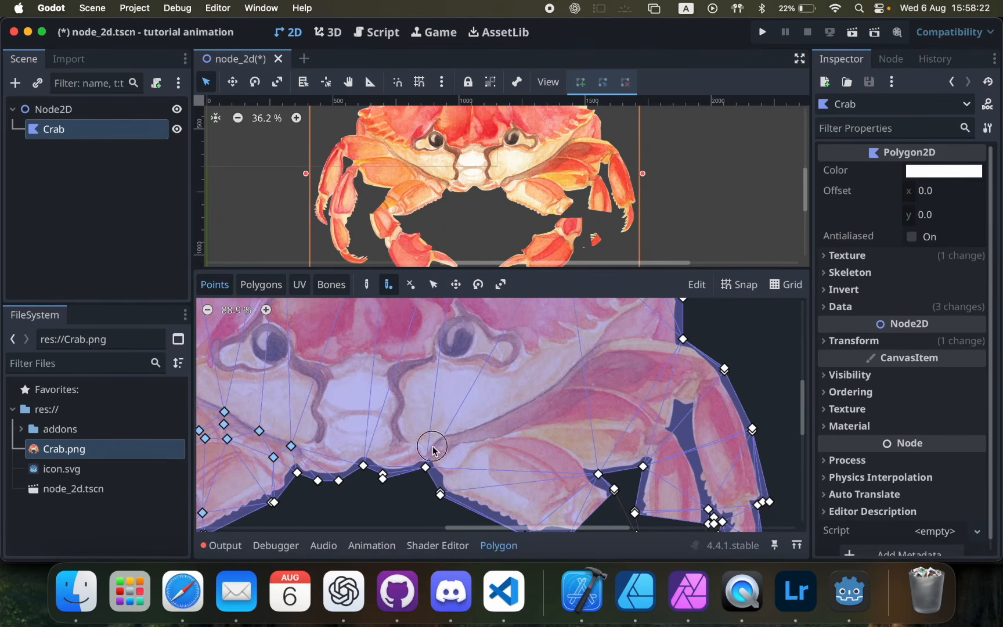
scroll(540, 401, "up", 5)
scroll(540, 401, "right", 6)
left_click(501, 424)
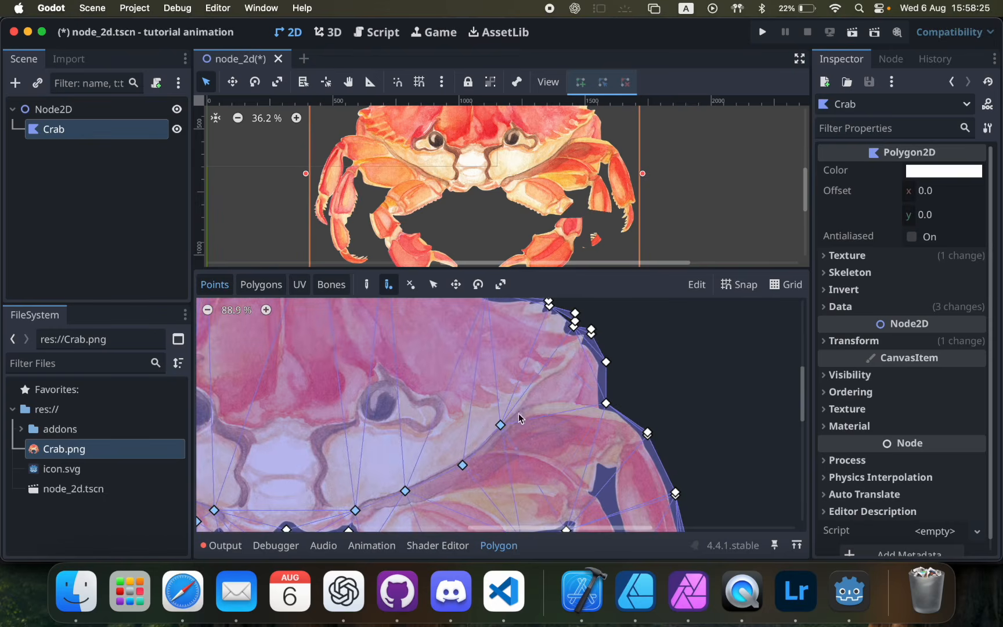
left_click(577, 361)
Step: Add six paired internal points just below the dark line, from the shell's right-side edge back down to the mouth
left_click(570, 355)
left_click(546, 390)
left_click(507, 431)
scroll(506, 430, "down", 3)
scroll(506, 431, "left", 2)
left_click(504, 416)
left_click(441, 444)
Step: Copy the polygon to the UV map
scroll(440, 438, "down", 2)
scroll(440, 438, "left", 2)
scroll(431, 431, "left", 10)
scroll(431, 430, "down", 2)
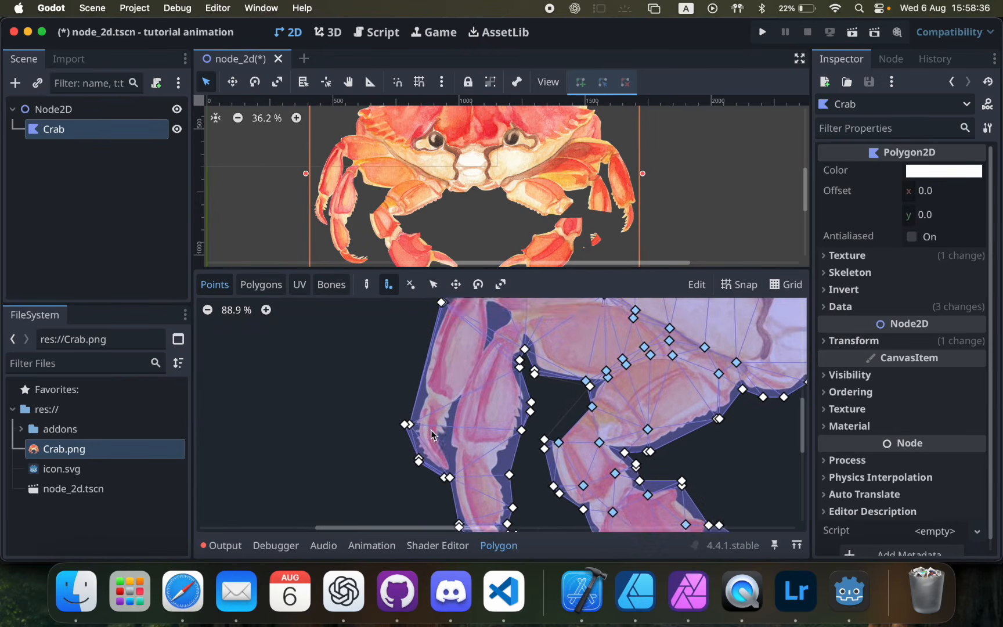
scroll(481, 430, "up", 5, "ctrl")
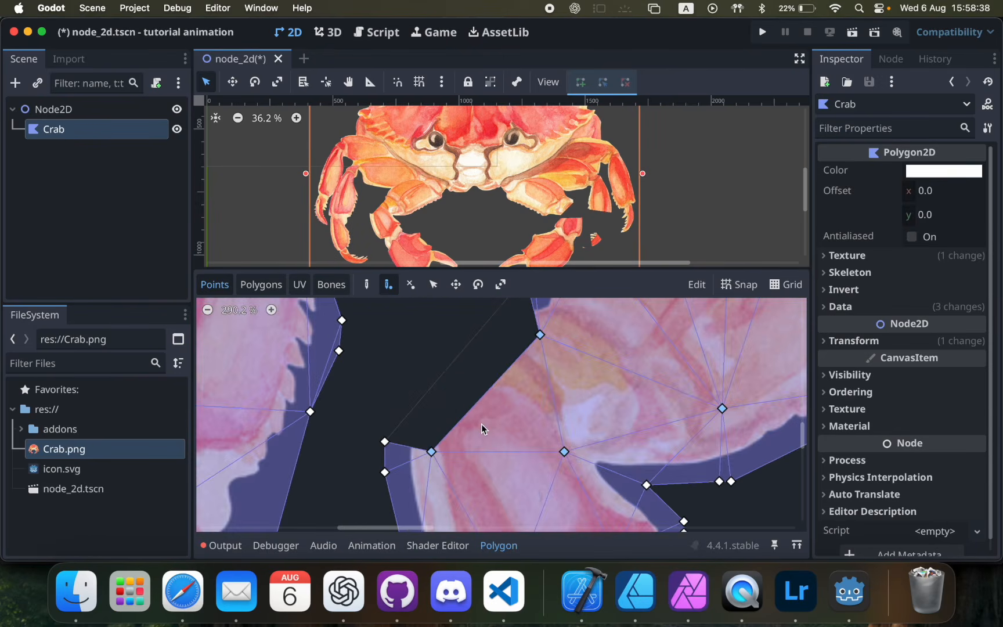
scroll(464, 406, "up", 1)
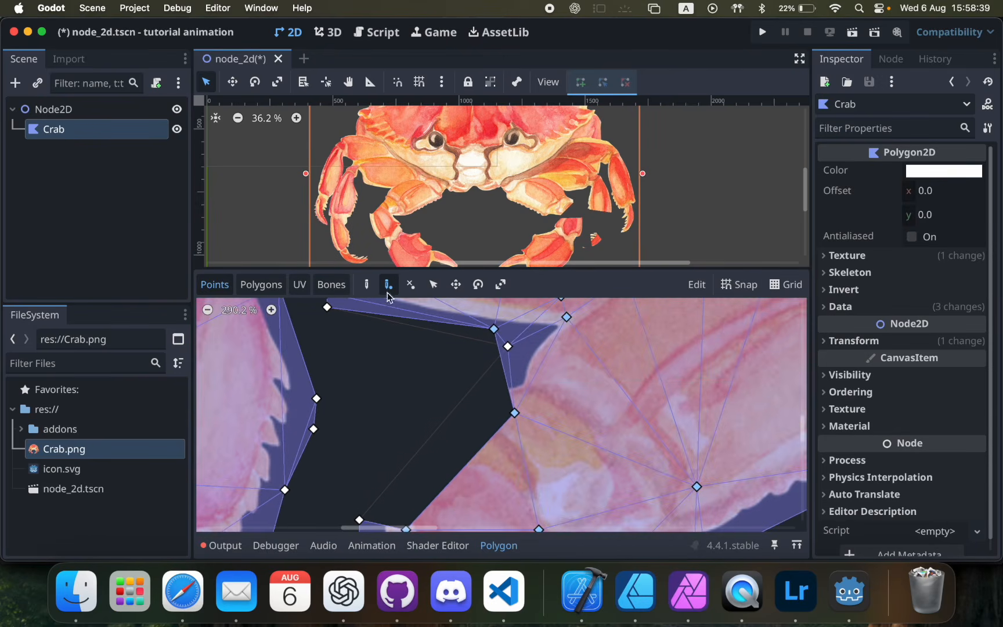
left_click(697, 285)
left_click(724, 307)
scroll(483, 400, "down", 1)
left_click(370, 488)
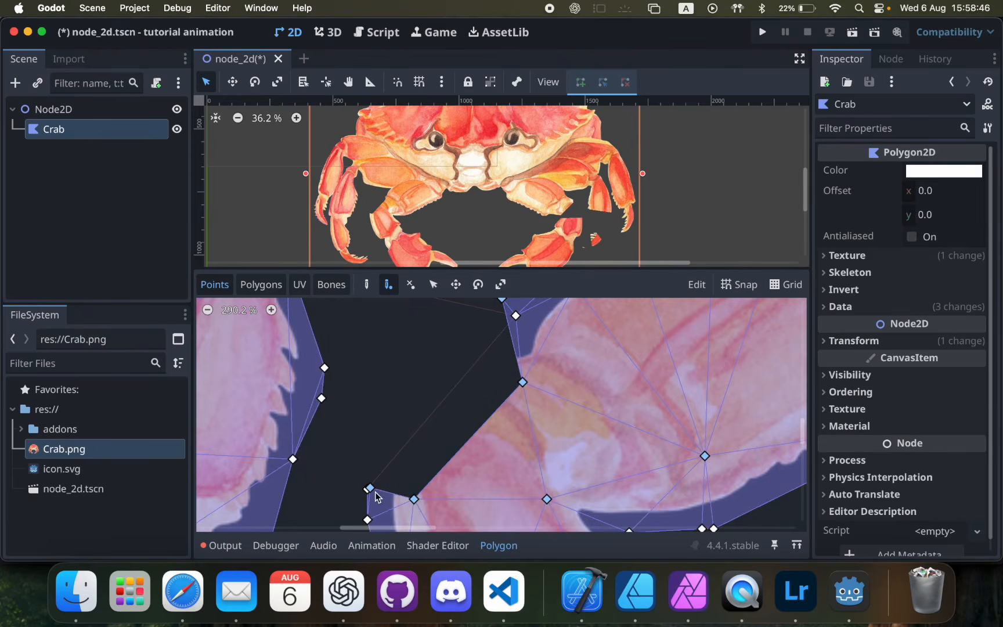
left_click(411, 284)
left_click(371, 489)
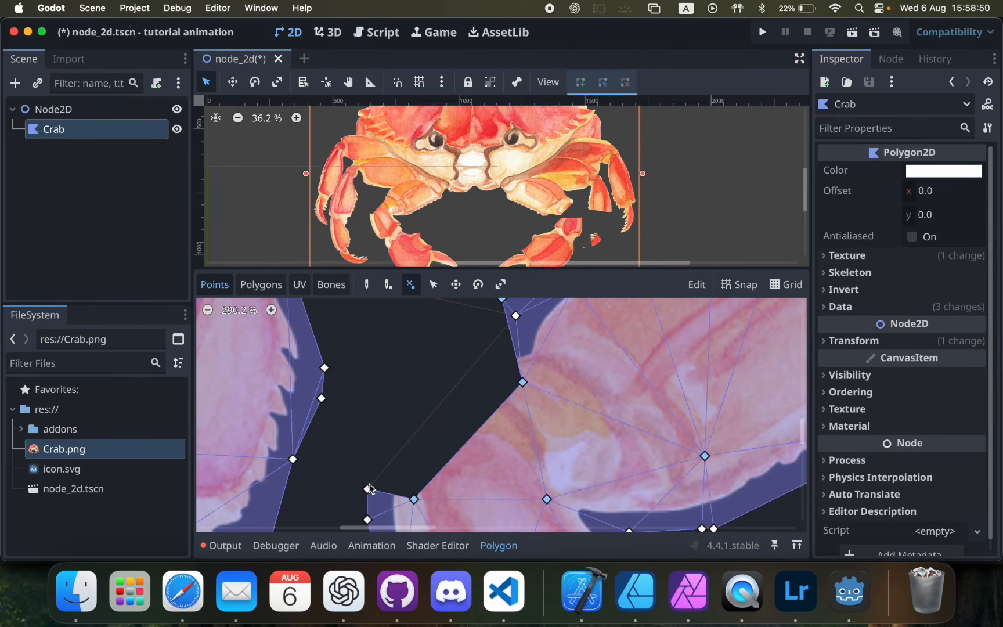
Step: Move the outline point at the left-side front arm's elbow outward to enclose the arm, and copy the polygon to the UV map
left_click(433, 284)
left_click_drag(370, 490, 389, 434)
left_click(696, 284)
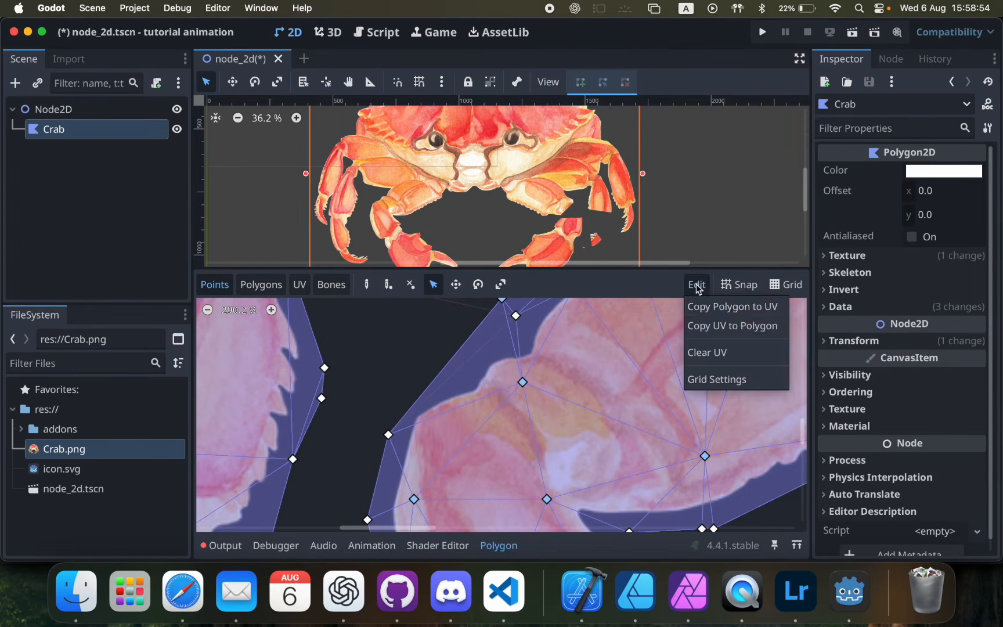
left_click(710, 306)
Step: Reposition the outline points in the gap between the left-side leg and the front arm's elbow so the outline encloses both
scroll(525, 395, "down", 4)
scroll(525, 394, "up", 2)
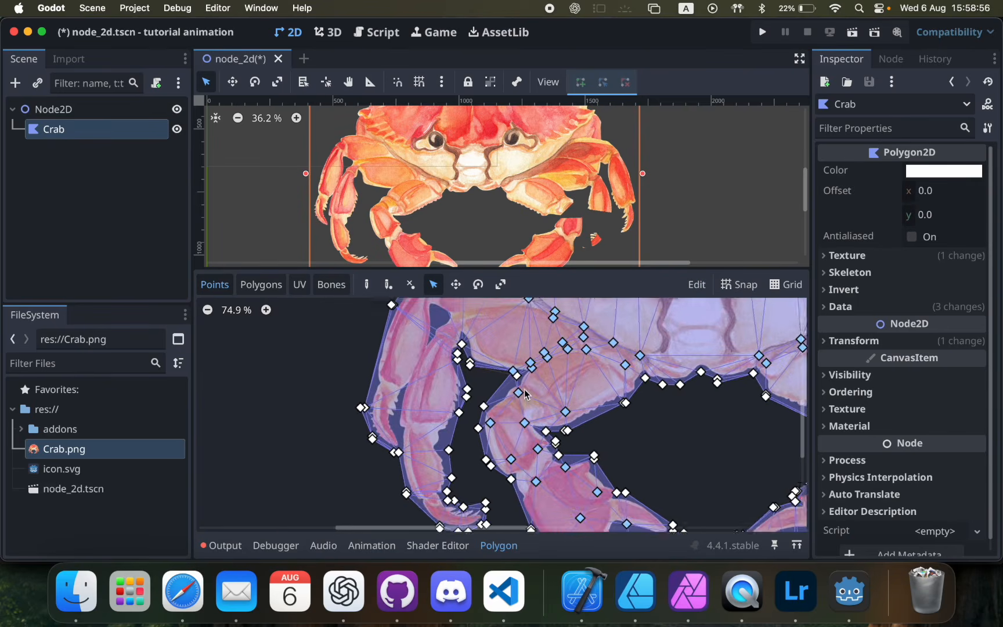
scroll(462, 418, "up", 3)
left_click_drag(497, 377, 426, 379)
scroll(459, 389, "down", 5)
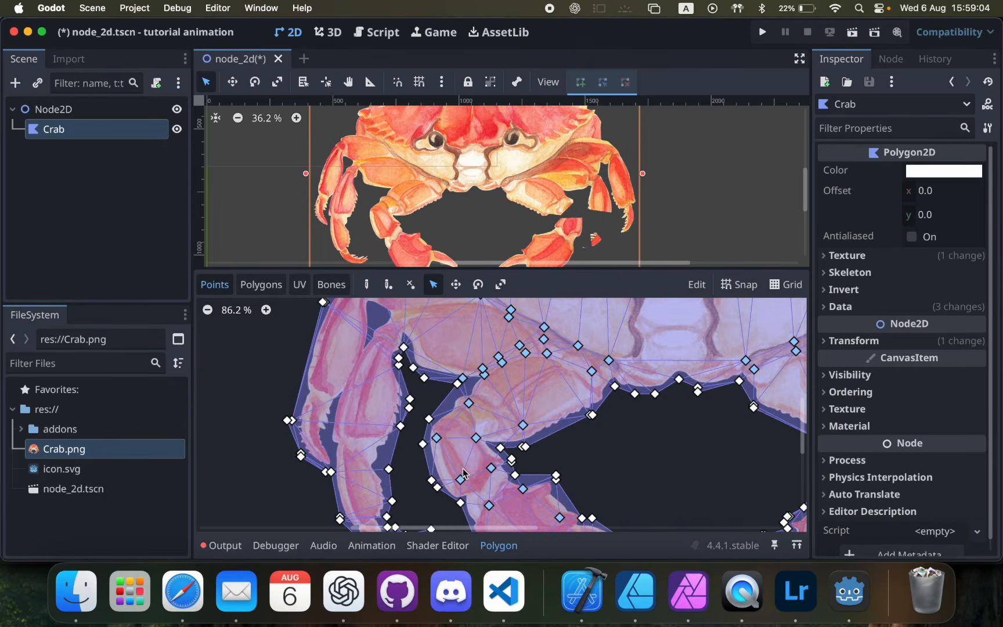
Step: Move one outline point beside the spikes on the shell's right-side edge slightly inward
scroll(440, 430, "down", 5)
scroll(440, 430, "right", 8)
left_click_drag(456, 414, 448, 415)
scroll(446, 416, "up", 3)
scroll(446, 415, "right", 3)
scroll(445, 416, "up", 5)
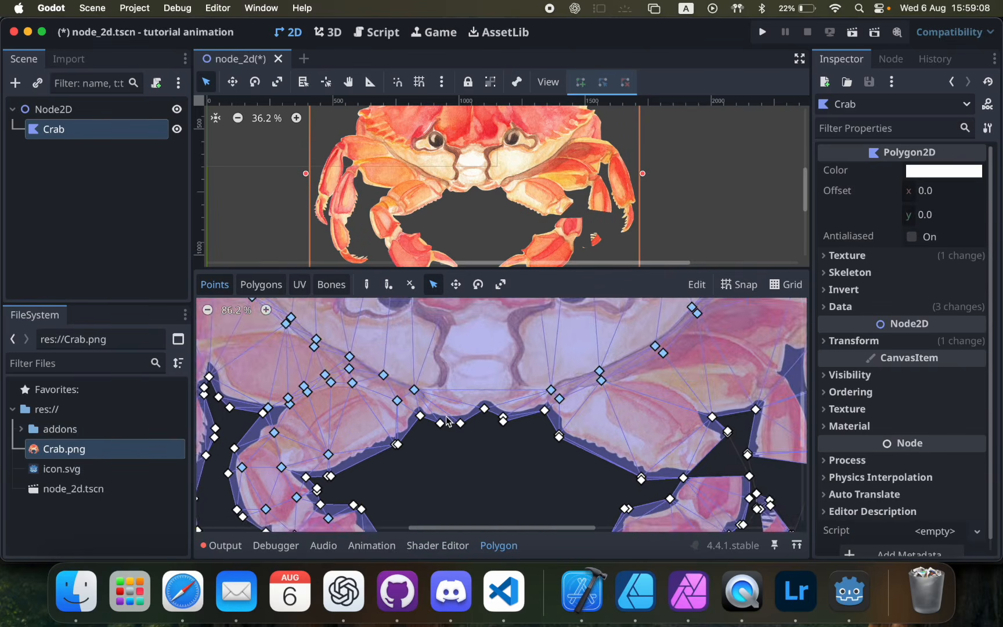
scroll(446, 416, "right", 5)
scroll(445, 415, "down", 1)
scroll(446, 416, "right", 2)
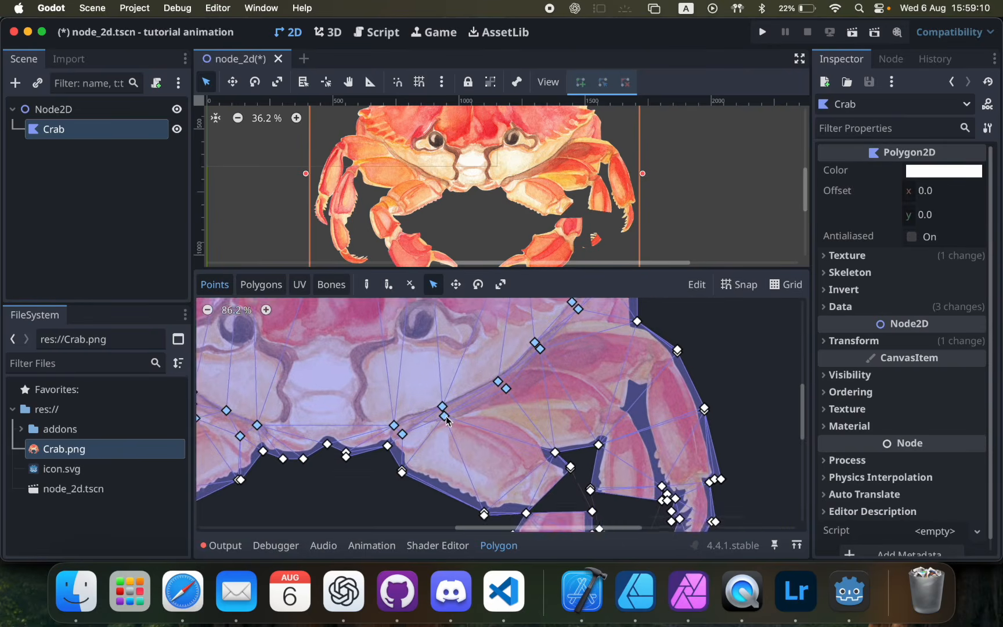
scroll(445, 416, "up", 8)
scroll(446, 416, "left", 4)
scroll(516, 411, "up", 9)
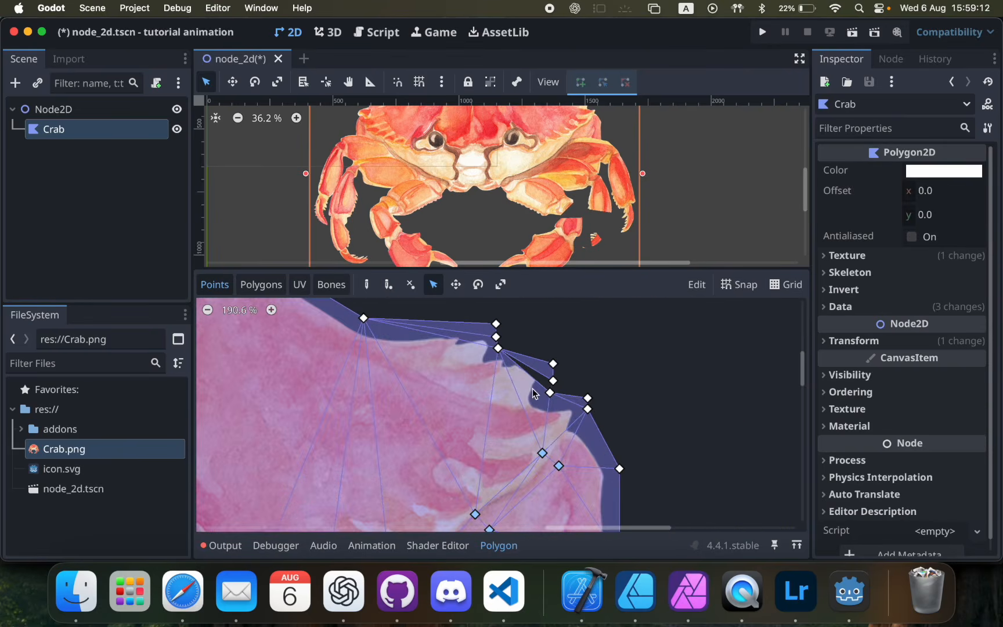
left_click_drag(585, 369, 577, 368)
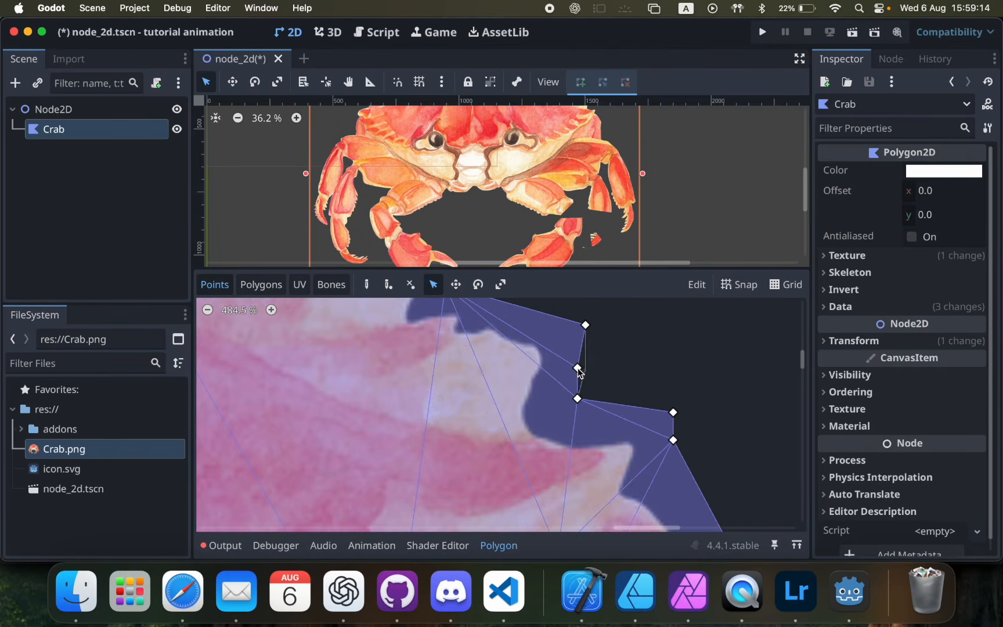
Step: Move three outline points of the small detached leg tip beside the right-side claw so they follow its serrated inner edge
scroll(578, 368, "down", 5)
scroll(578, 372, "down", 3)
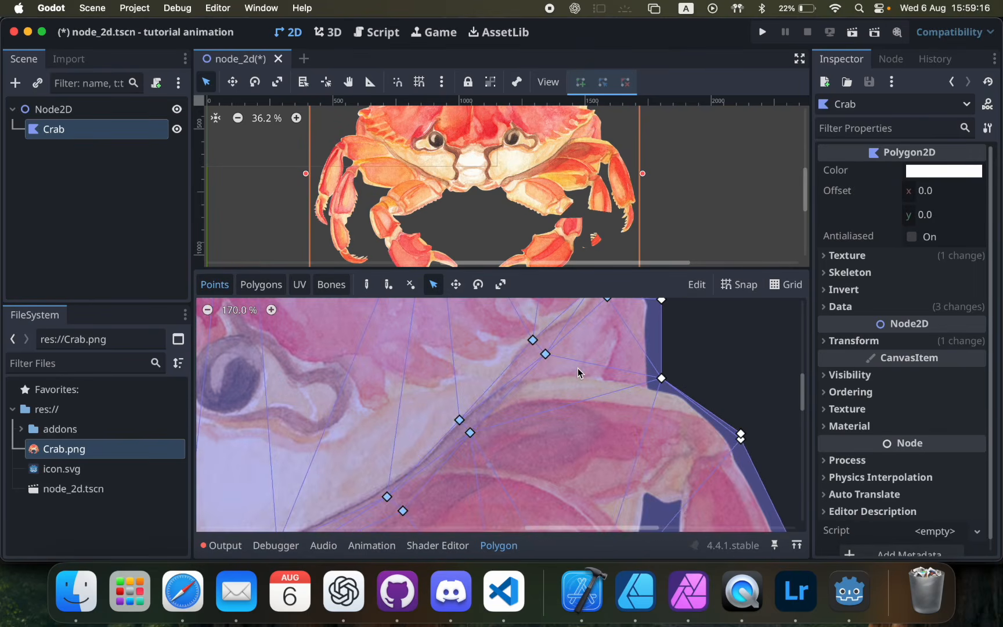
scroll(579, 372, "down", 3)
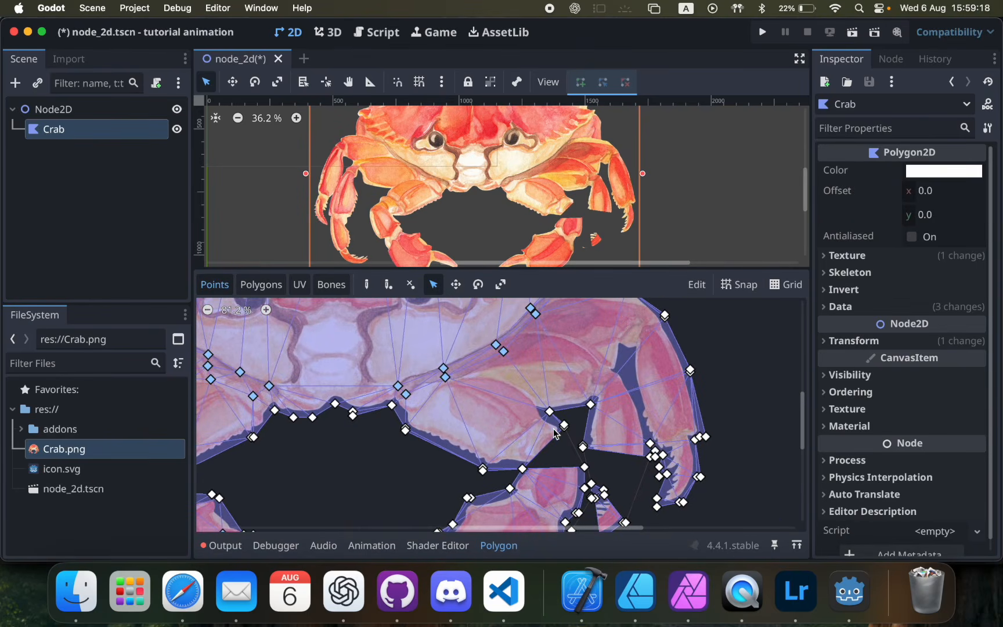
scroll(554, 428, "down", 3)
scroll(537, 426, "up", 5)
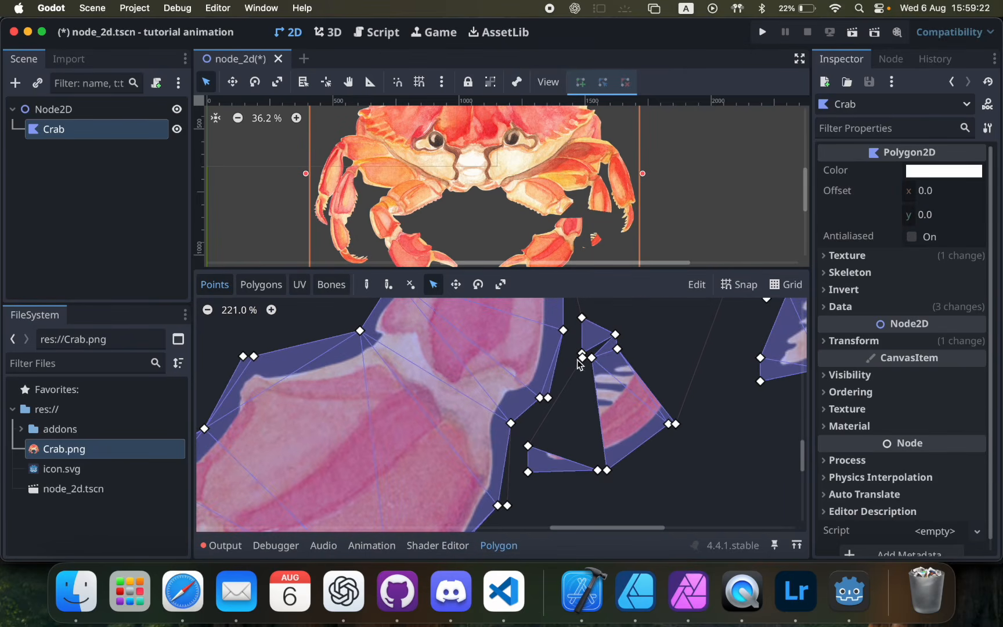
left_click_drag(583, 357, 566, 401)
left_click_drag(591, 357, 576, 379)
left_click_drag(617, 349, 593, 365)
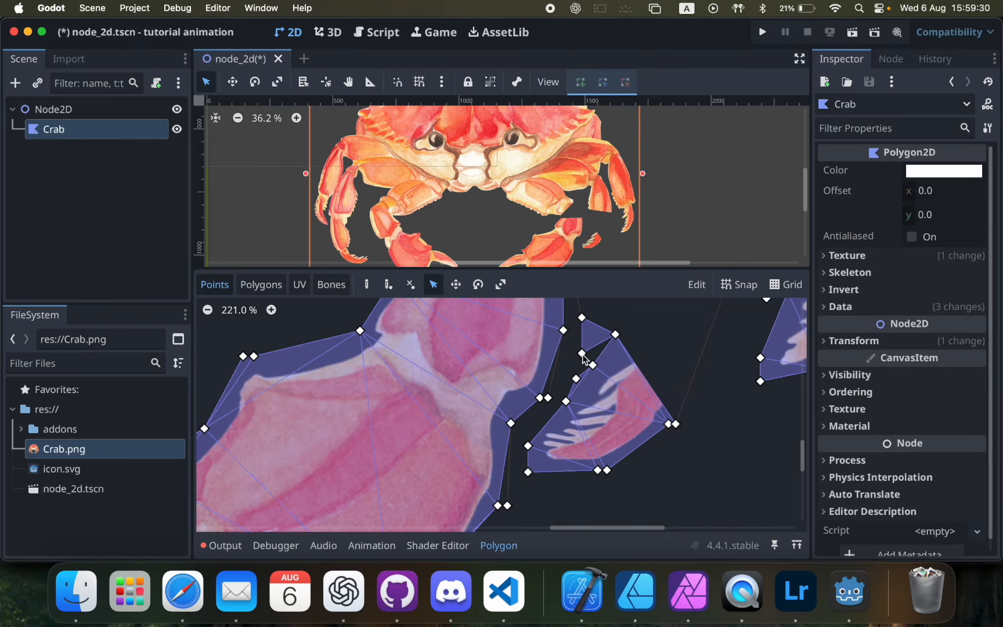
Step: Move the outline points at the right-side front arm's elbow outward so the outline encloses the bend
scroll(584, 359, "up", 3)
scroll(558, 351, "up", 3)
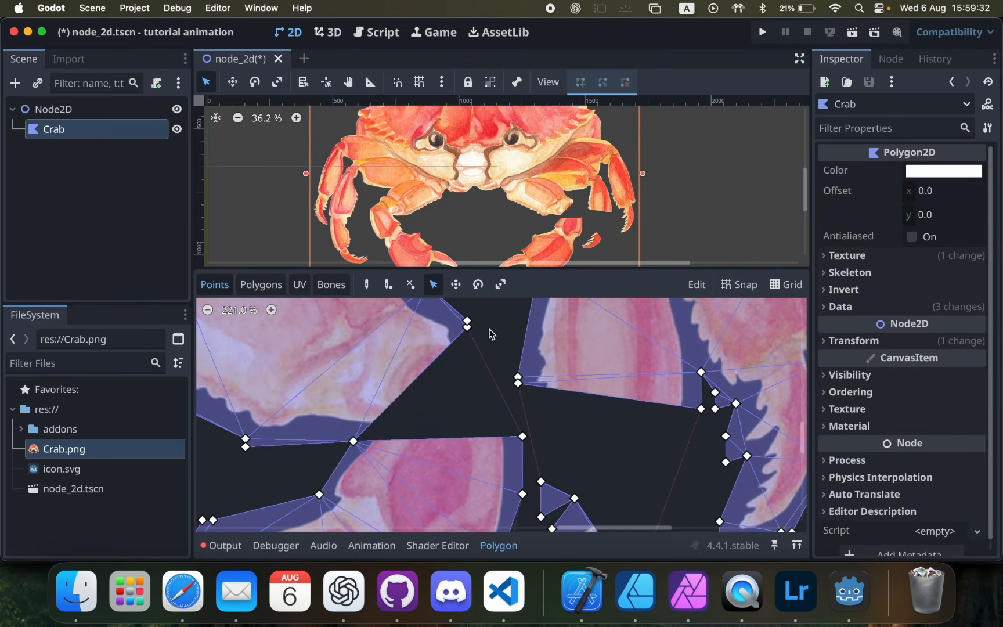
left_click_drag(471, 330, 487, 366)
scroll(486, 367, "down", 4)
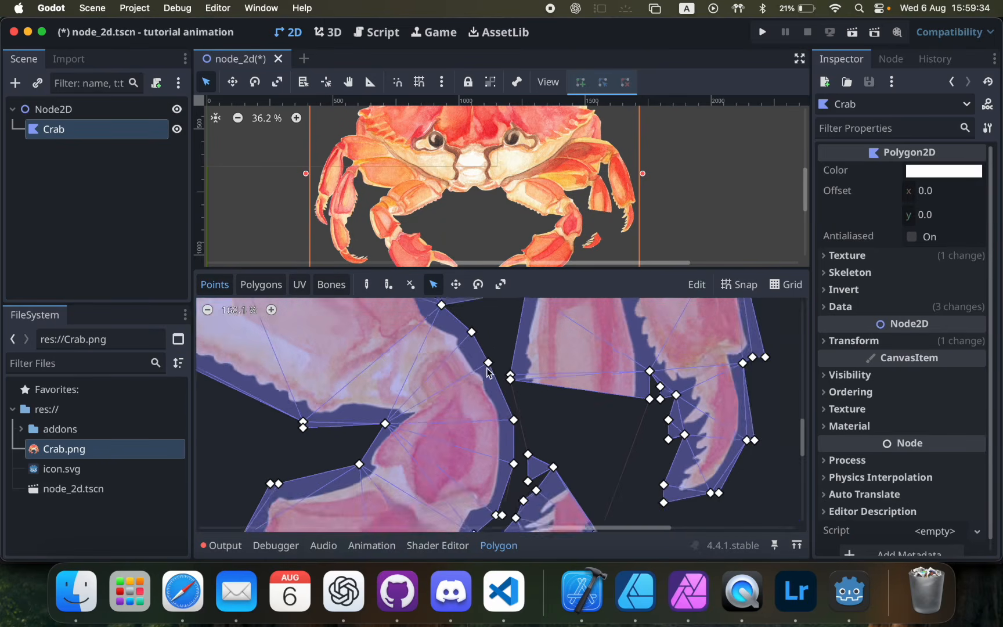
Step: Add two internal points to the right-side claw, one at the pincer base and one in the palm
left_click(388, 284)
scroll(355, 392, "down", 5)
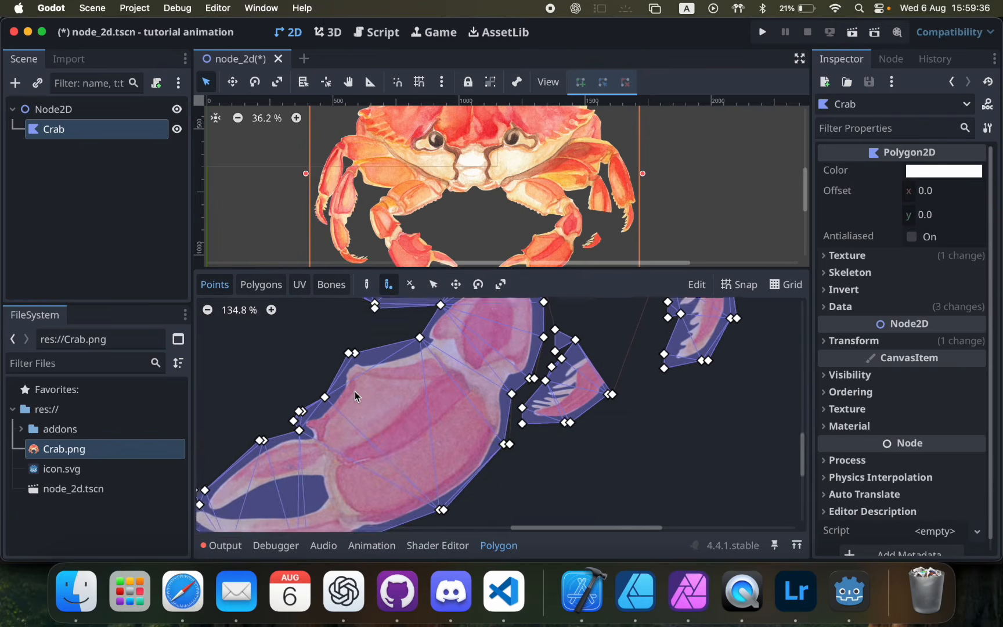
left_click(330, 446)
left_click(422, 402)
Step: Add an internal point in the arm segment above the right-side claw, then try another nearer the elbow and undo it
scroll(422, 402, "up", 3)
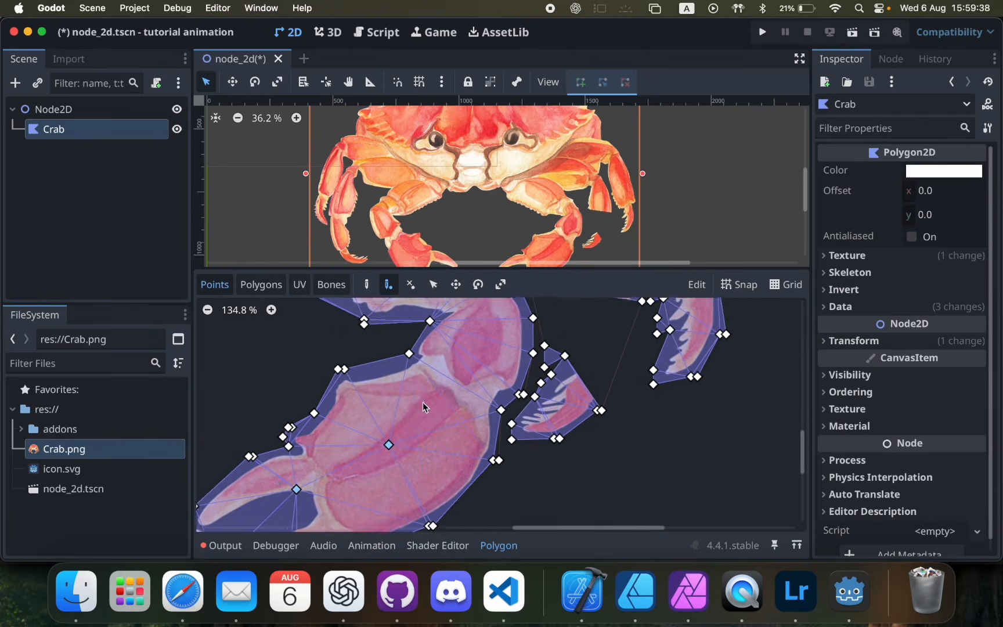
scroll(456, 368, "up", 5)
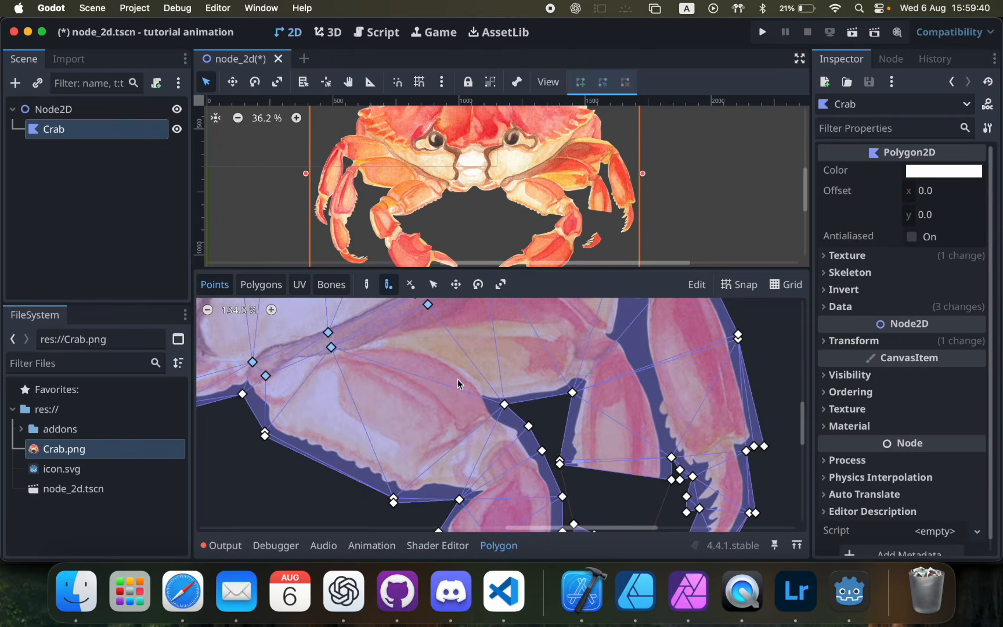
left_click_drag(512, 417, 509, 410)
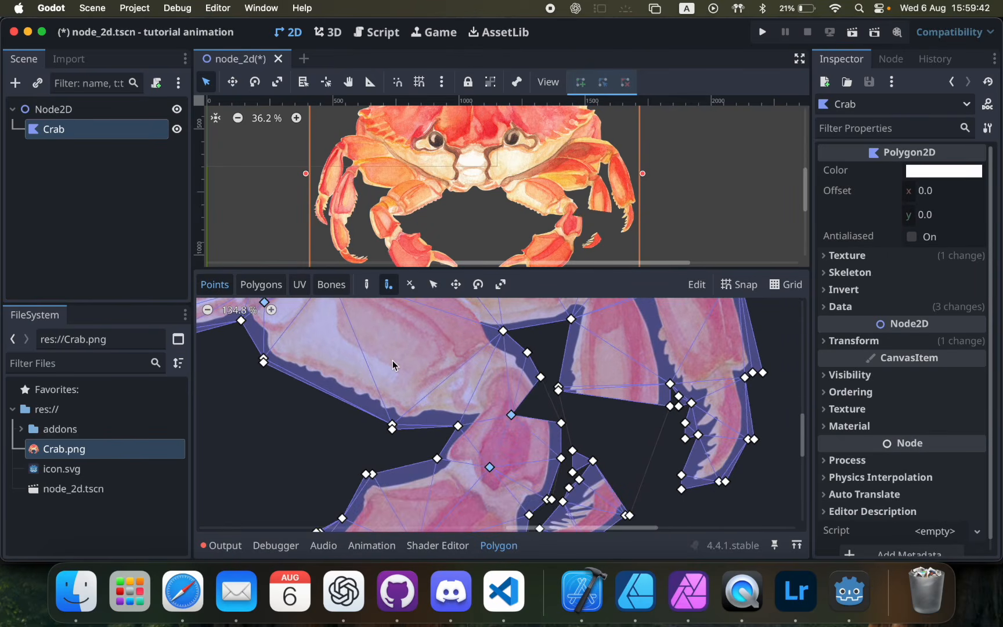
key("super+z")
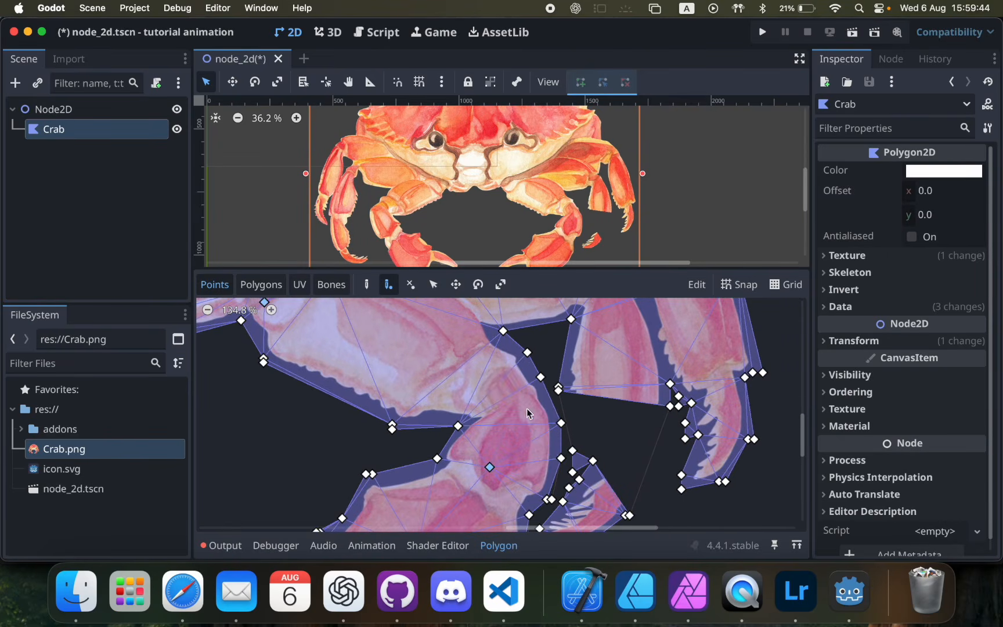
Step: Add internal points across the right-side claw's upper arm segment and along the leg segment just above it
scroll(402, 386, "up", 4)
scroll(402, 386, "left", 3)
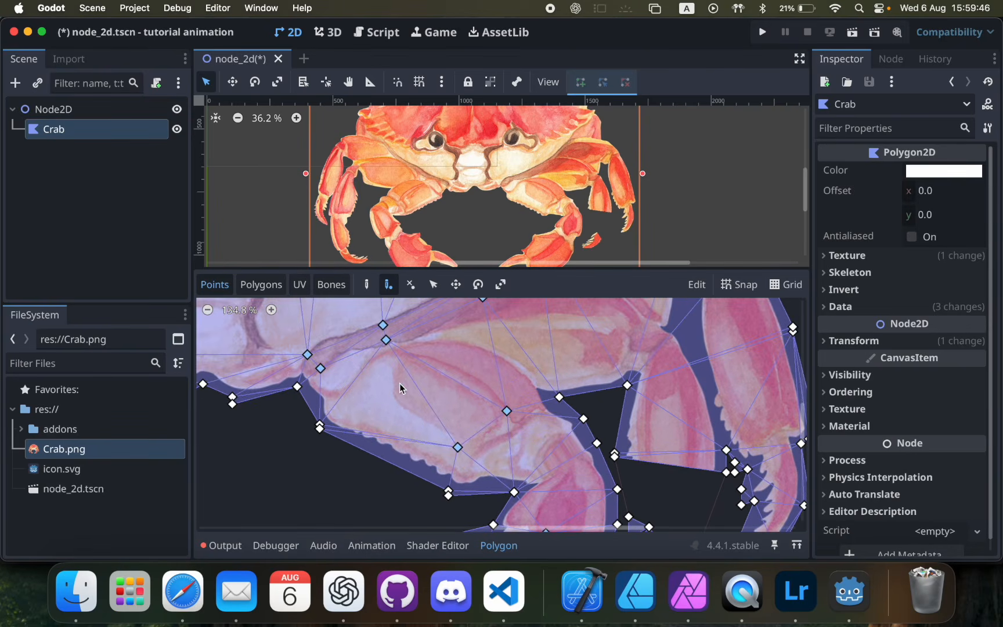
scroll(458, 377, "up", 2)
scroll(459, 377, "right", 2)
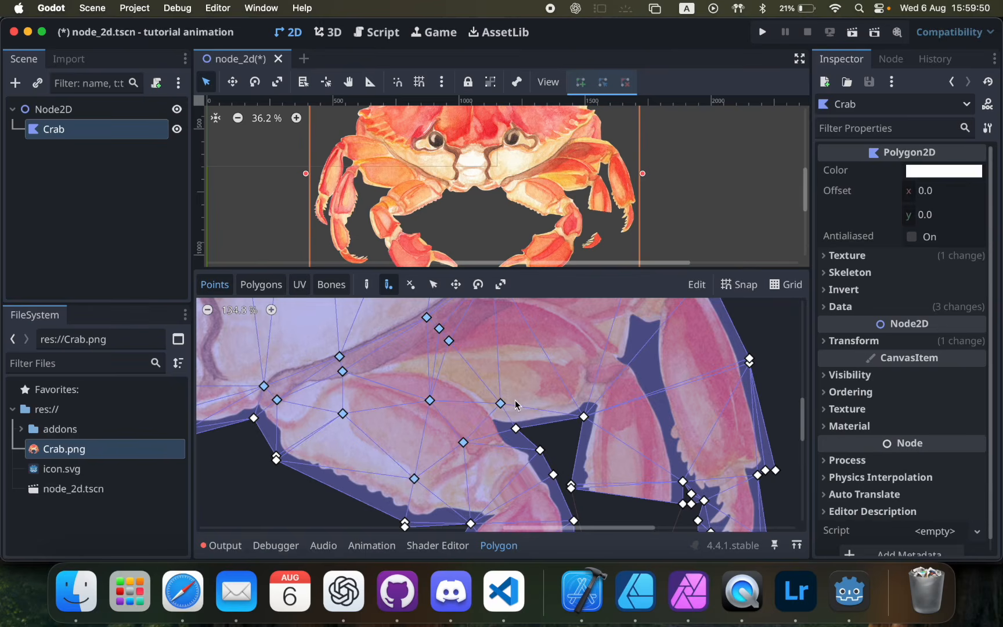
left_click(508, 401)
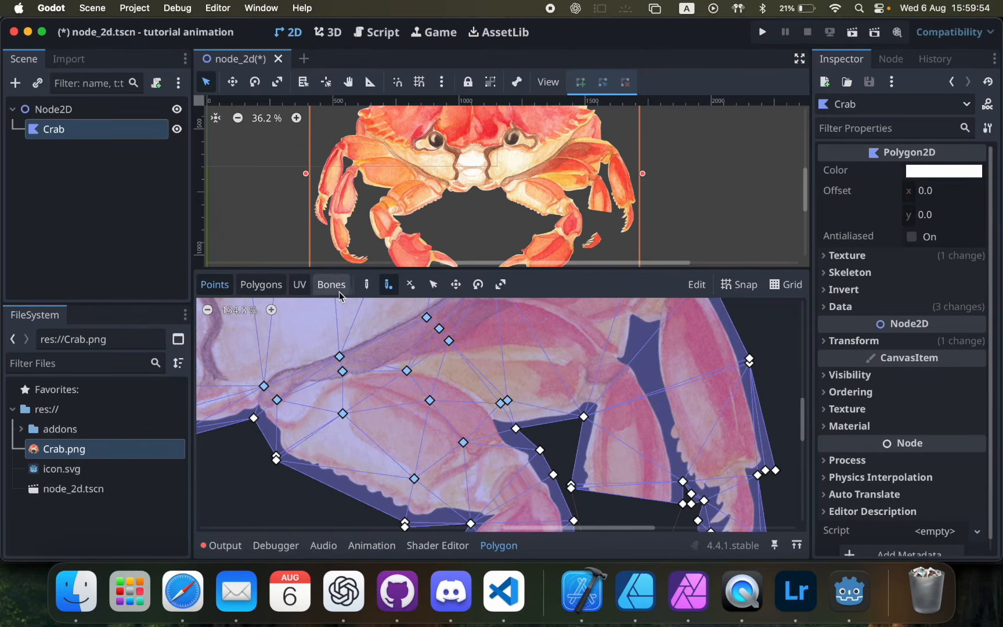
Step: Reposition two internal points, one at the base and one near the elbow of that leg segment, and copy the polygon to UV
left_click(433, 284)
left_click_drag(448, 344, 417, 364)
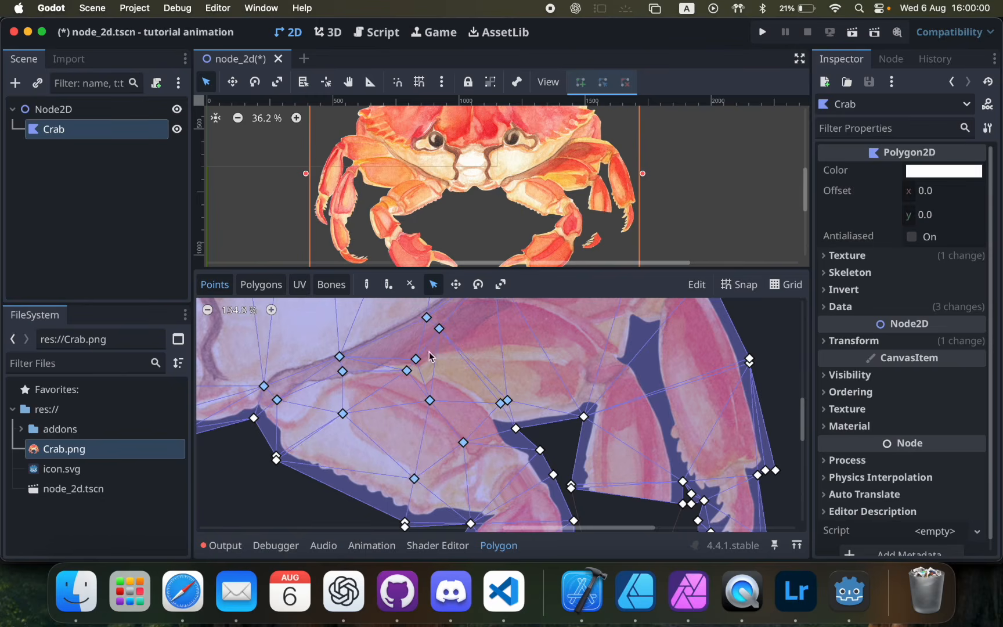
mouse_move(509, 404)
left_mouse_down()
mouse_move(490, 413)
mouse_move(502, 403)
left_mouse_up()
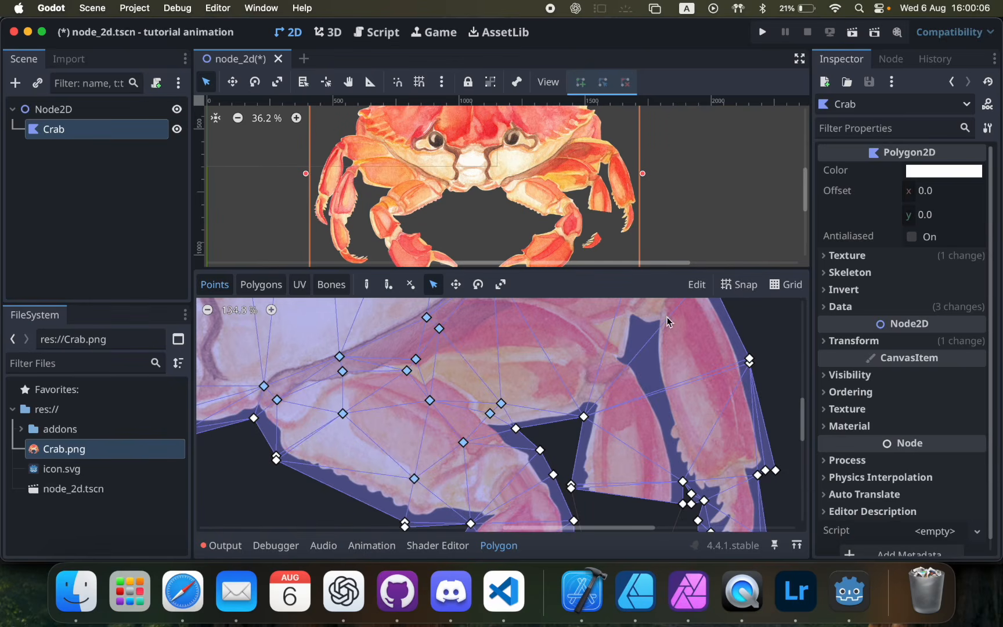
left_click(696, 285)
left_click(700, 307)
Step: Move the outline points at the cut-off lower end of the right-side inner leg downward to enclose its joint, and copy the polygon to UV
scroll(442, 391, "right", 5)
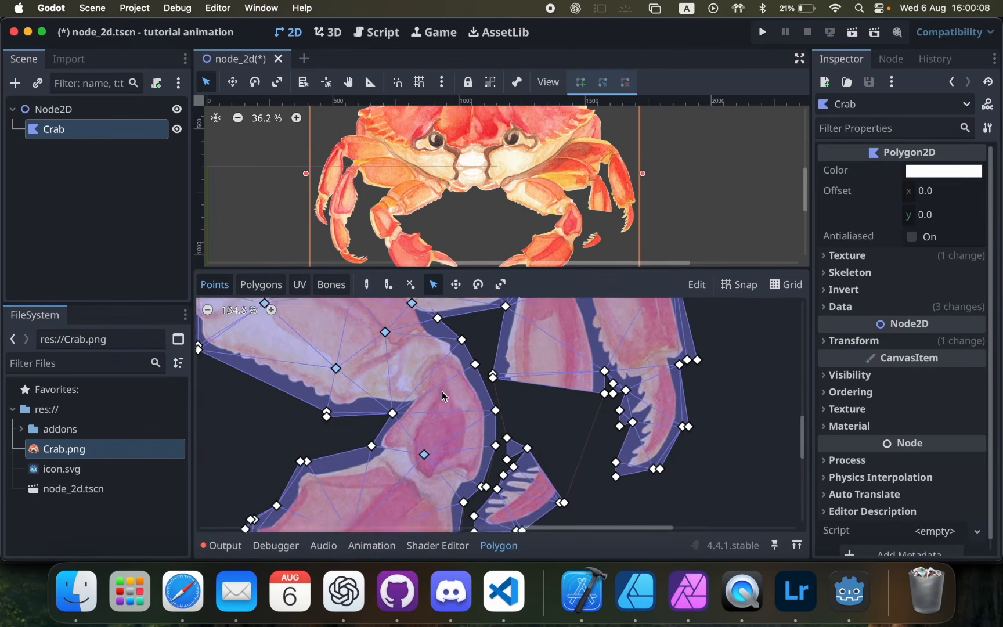
scroll(442, 391, "up", 2)
scroll(442, 391, "down", 1)
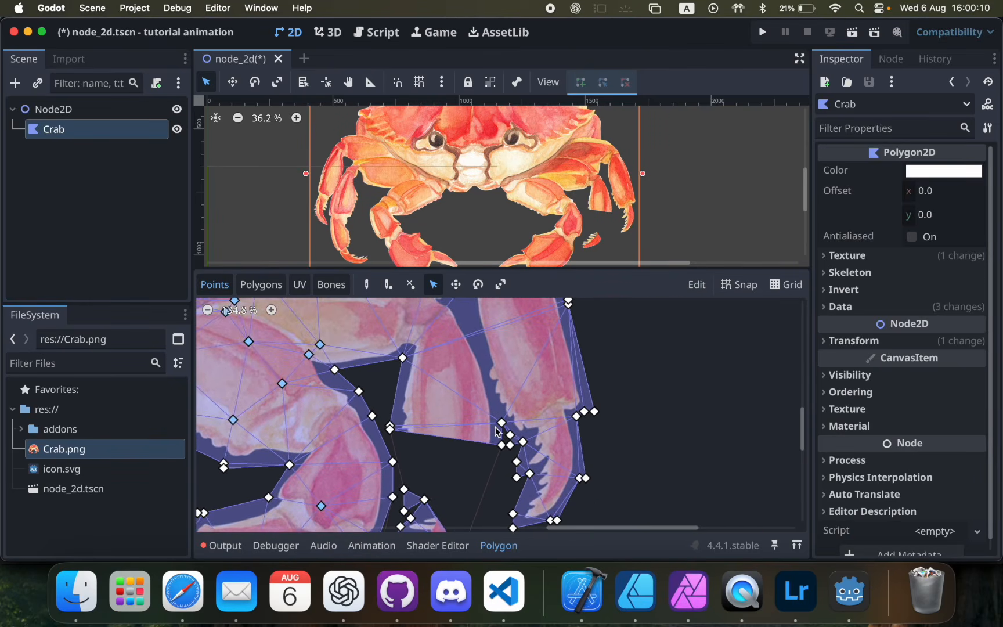
scroll(495, 426, "up", 5)
scroll(495, 426, "down", 3)
left_click_drag(306, 329, 321, 399)
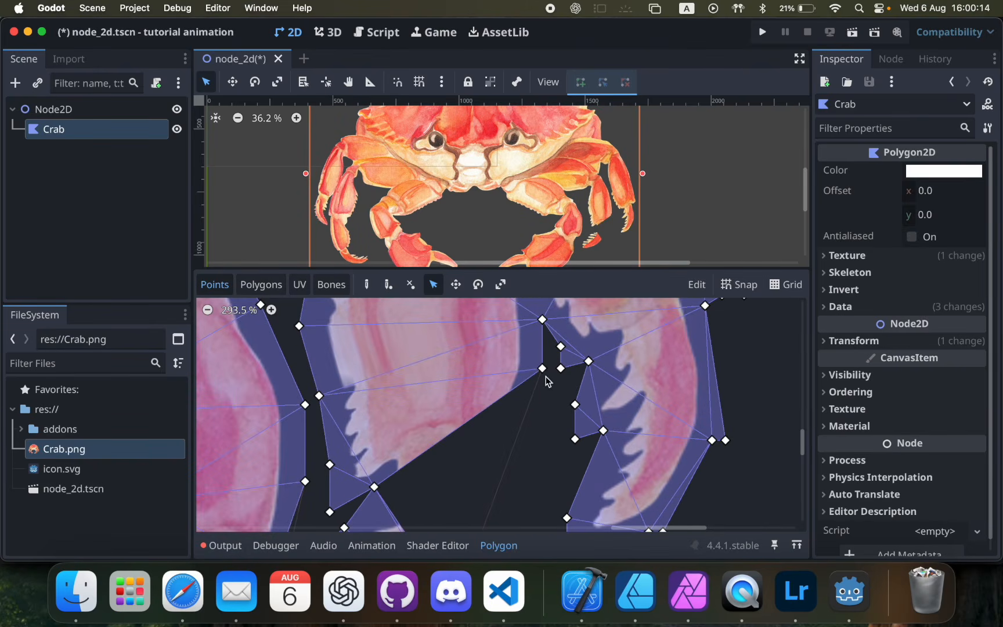
left_click_drag(542, 369, 532, 453)
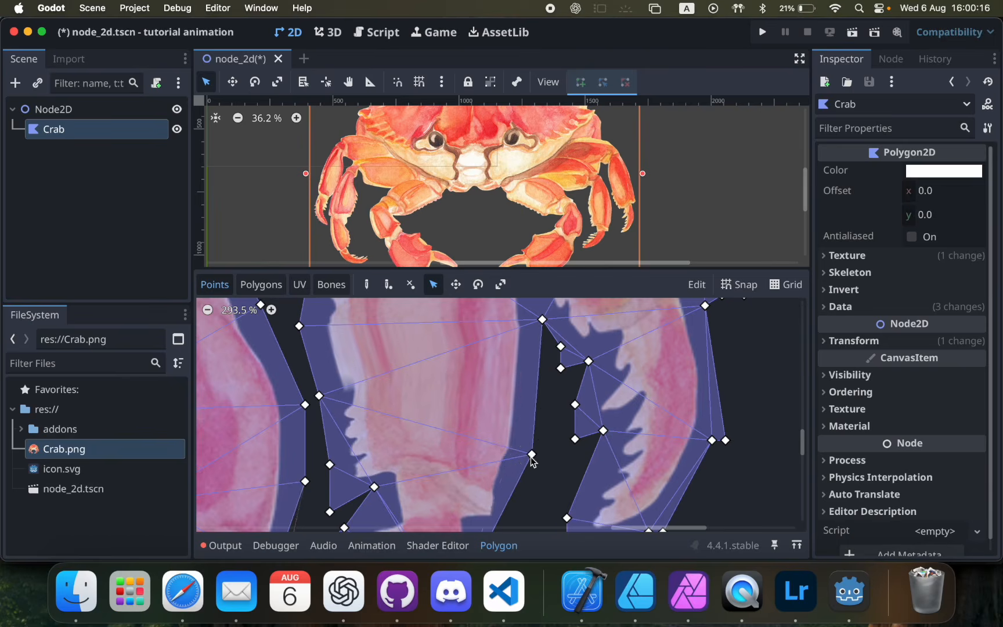
scroll(531, 454, "down", 7)
left_click(697, 284)
left_click(704, 308)
Step: Spread the clustered outline points at the right-side outermost leg's lower joint along its outer edge, and copy the polygon to UV
scroll(522, 454, "up", 3)
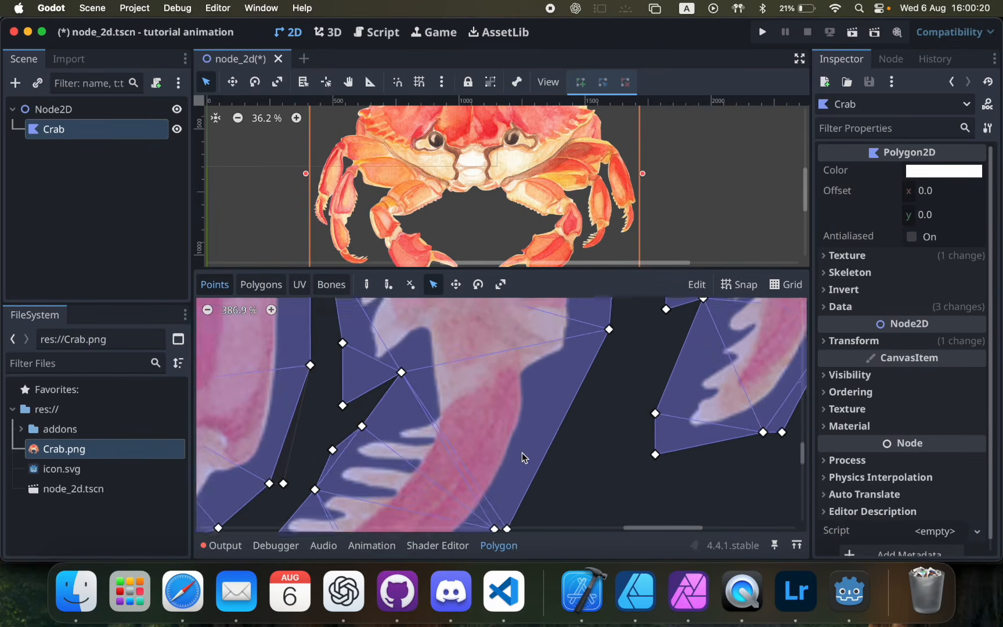
scroll(523, 458, "up", 4)
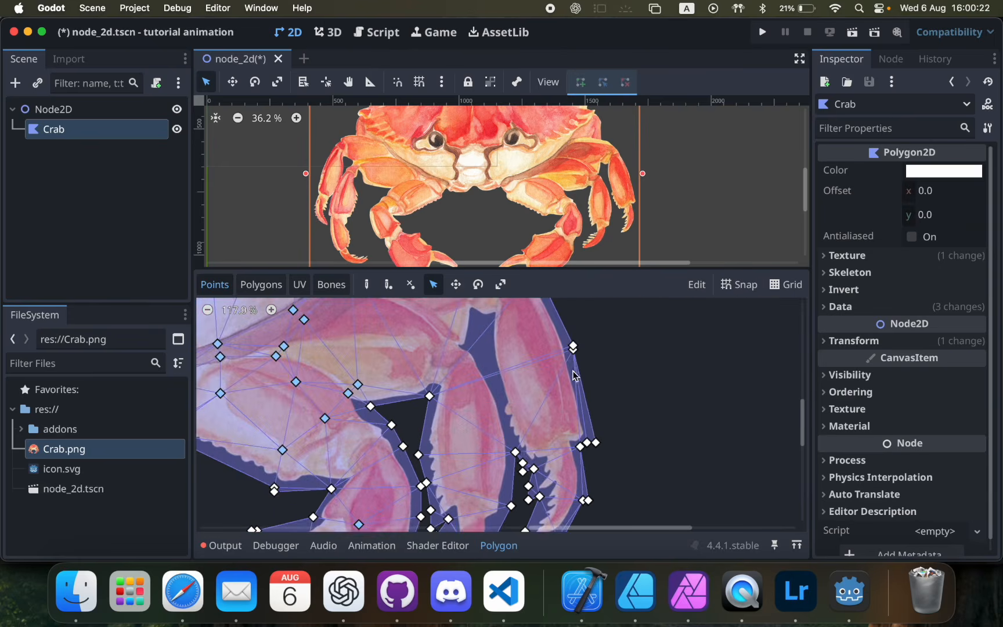
scroll(573, 375, "up", 4)
scroll(573, 374, "up", 5)
scroll(629, 478, "up", 4)
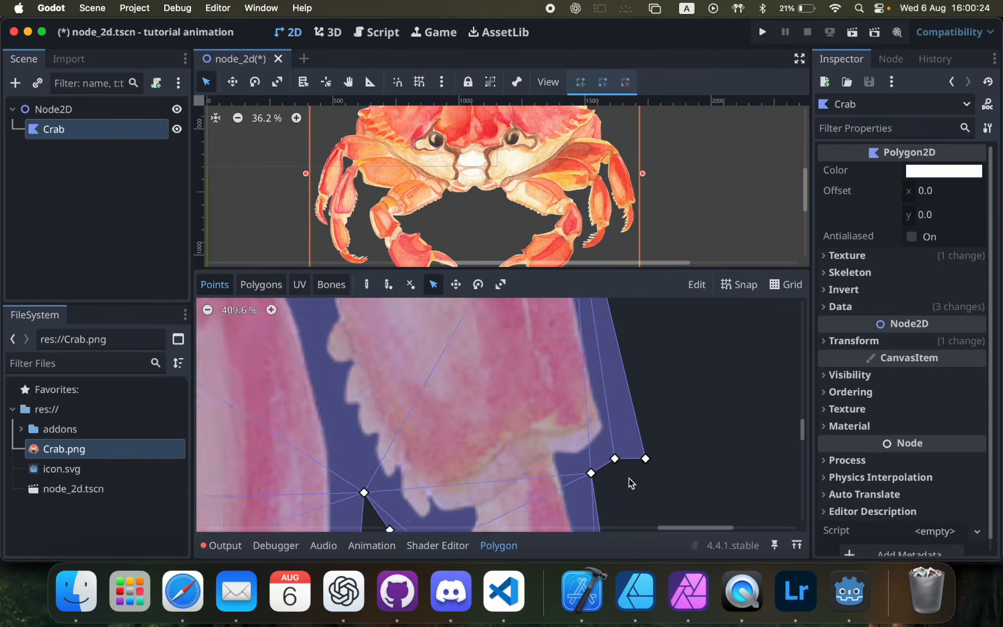
scroll(585, 412, "down", 9)
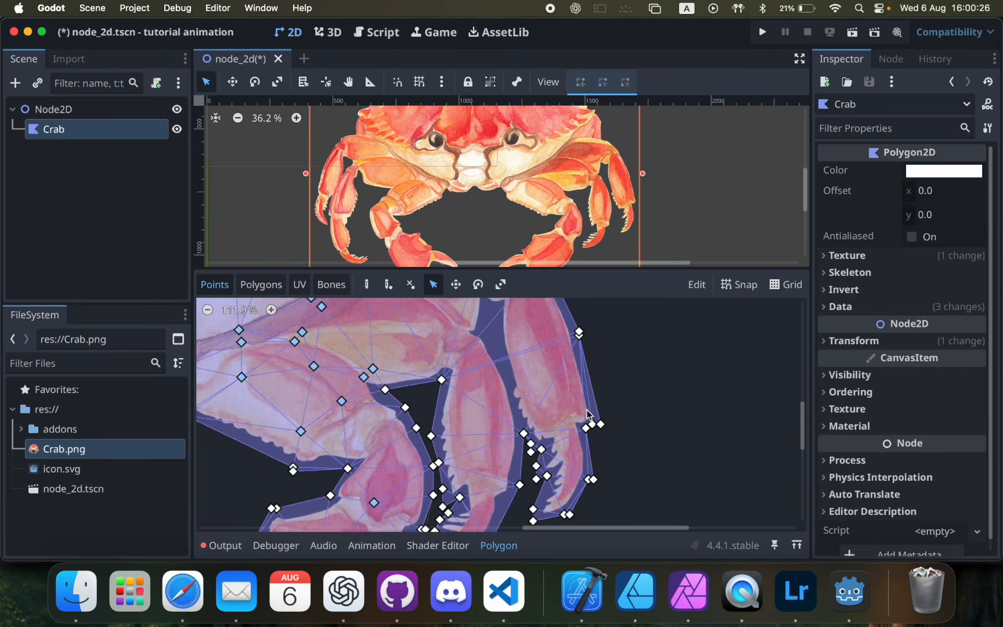
left_click_drag(599, 420, 606, 386)
mouse_move(593, 426)
left_mouse_down()
mouse_move(606, 406)
mouse_move(595, 427)
left_mouse_up()
left_click(697, 285)
left_click(720, 305)
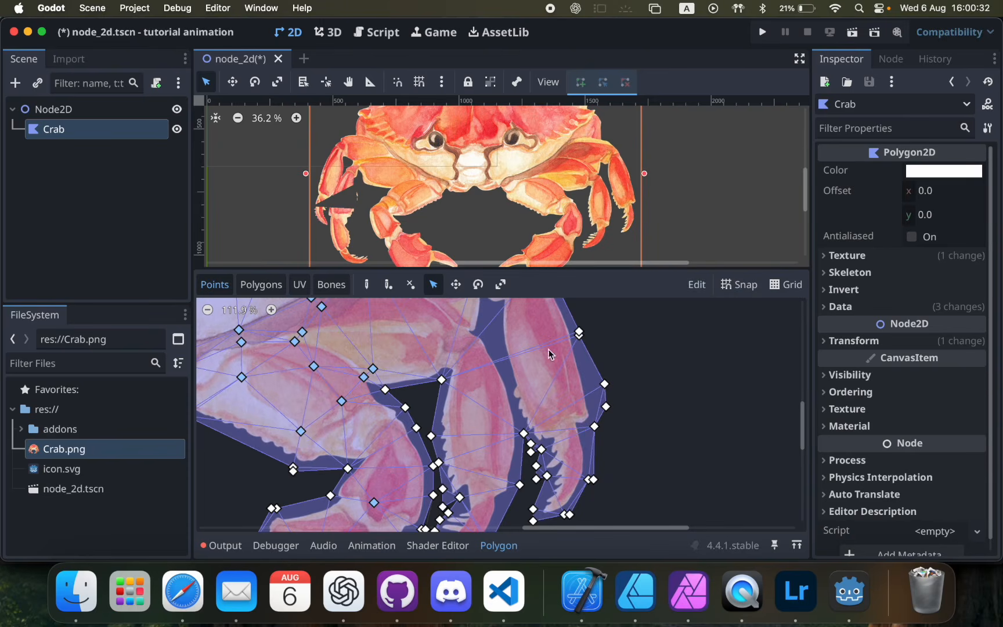
Step: Try to separate the doubled outline point on the right-side outermost leg's upper edge, then copy the UV back to the polygon
left_click_drag(578, 339, 591, 356)
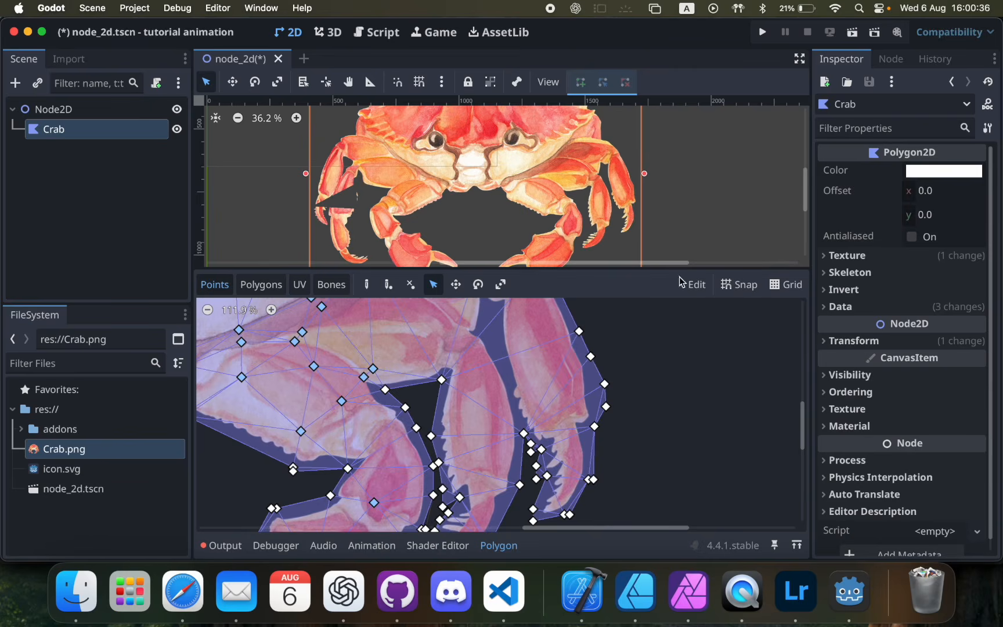
left_click(697, 285)
left_click(720, 324)
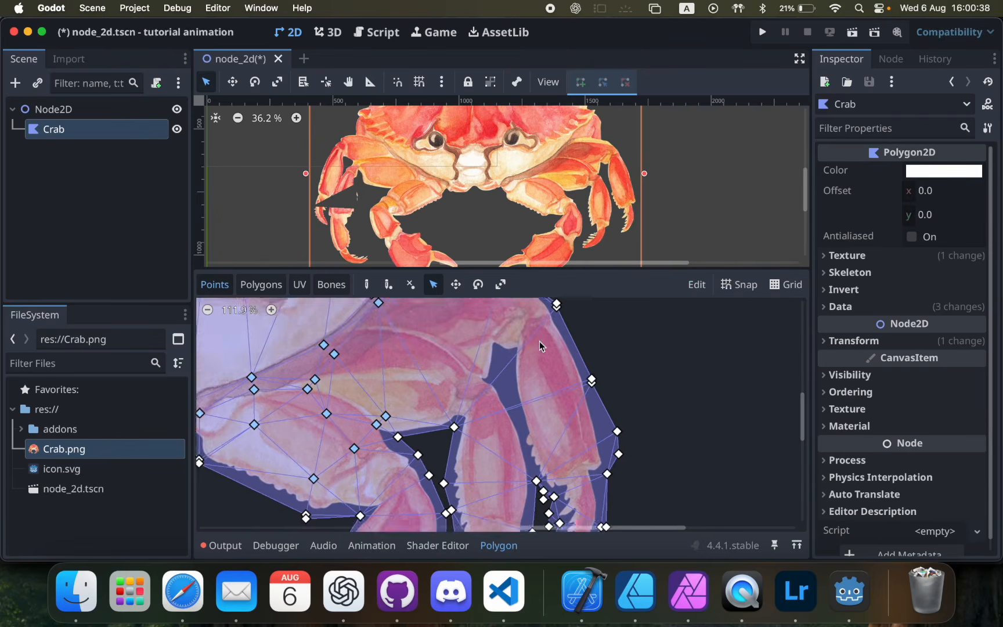
Step: Move the inner of the paired outline points on the left-side outer leg upward to close the triangular gap, and copy the polygon to UV
scroll(539, 343, "up", 10)
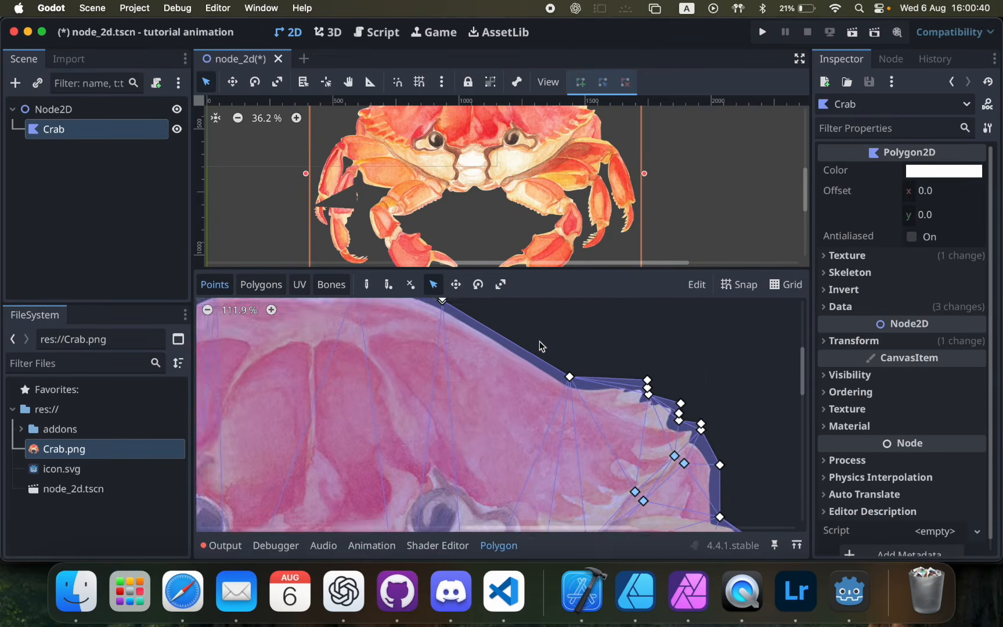
scroll(539, 345, "left", 10)
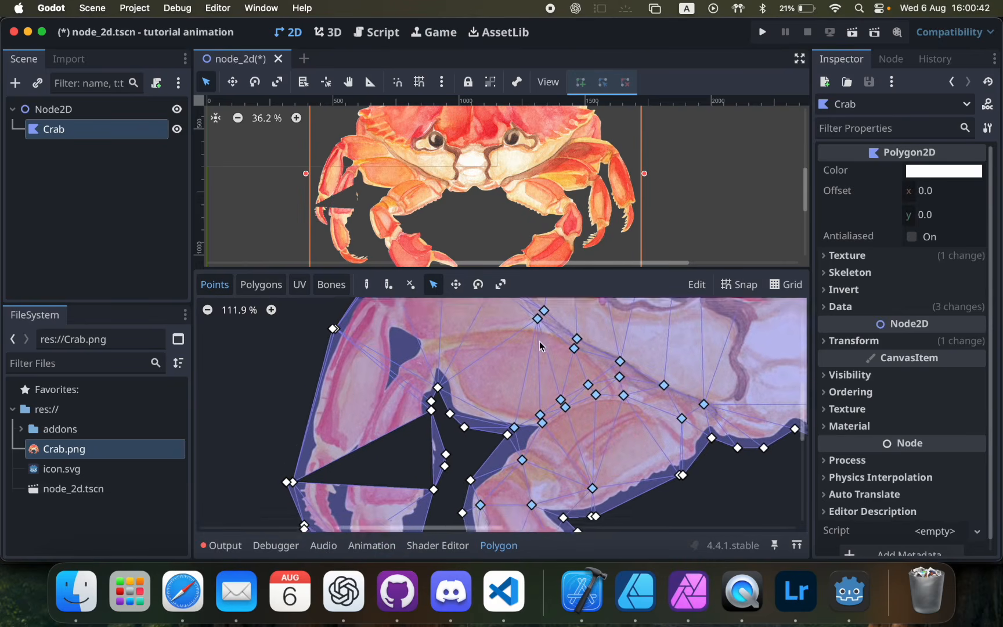
scroll(539, 340, "down", 2)
scroll(446, 435, "up", 7)
scroll(303, 436, "left", 3)
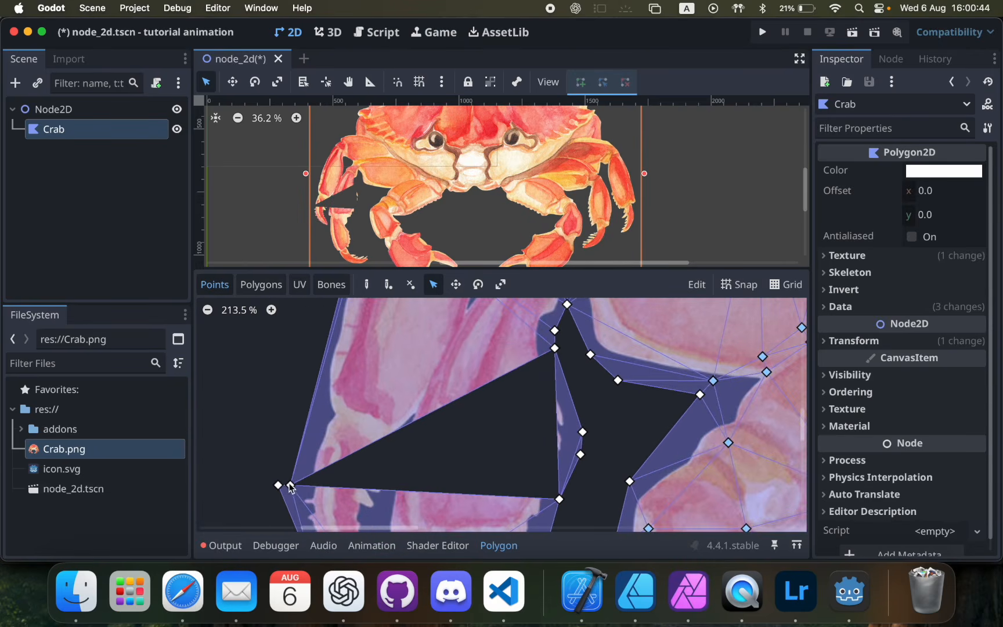
left_click_drag(290, 486, 289, 404)
left_click(697, 284)
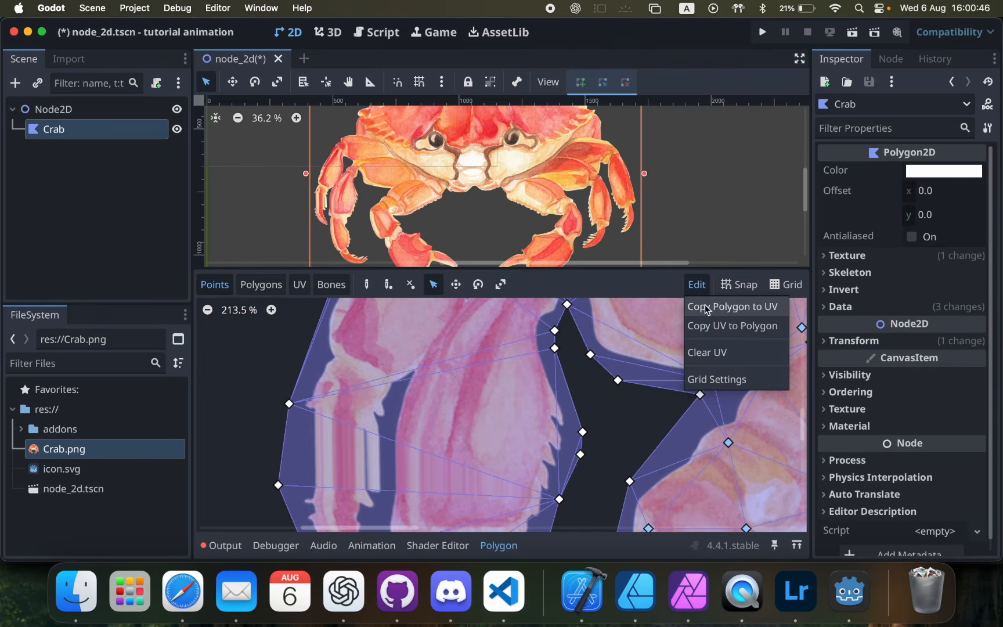
left_click(707, 308)
Step: Separate the two doubled outline points on the shell's top edge and copy the polygon to UV
scroll(504, 395, "down", 6)
scroll(505, 397, "right", 5)
scroll(505, 399, "up", 6)
scroll(505, 399, "right", 2)
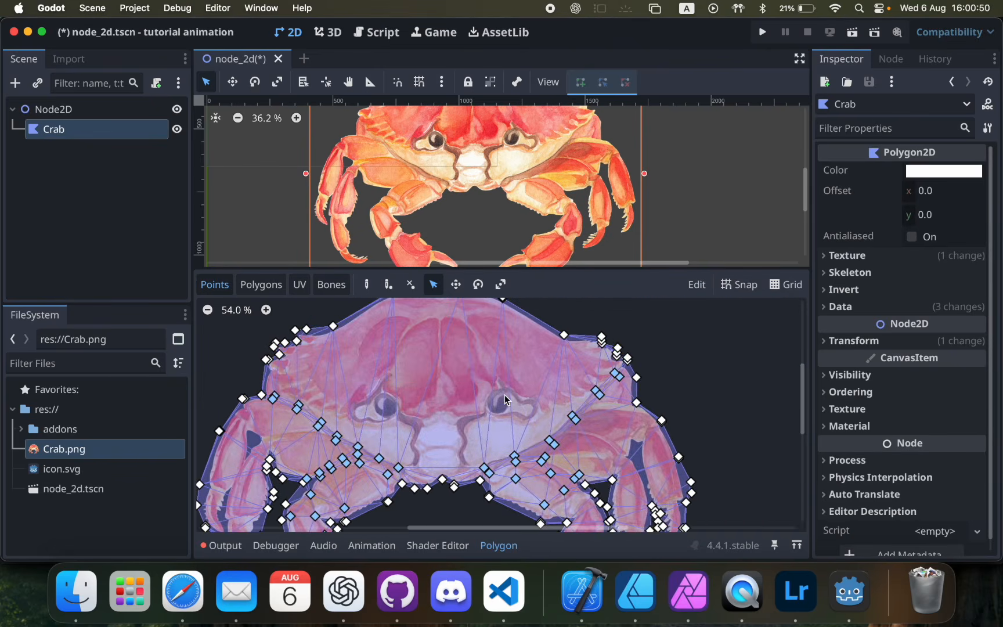
scroll(457, 335, "up", 6)
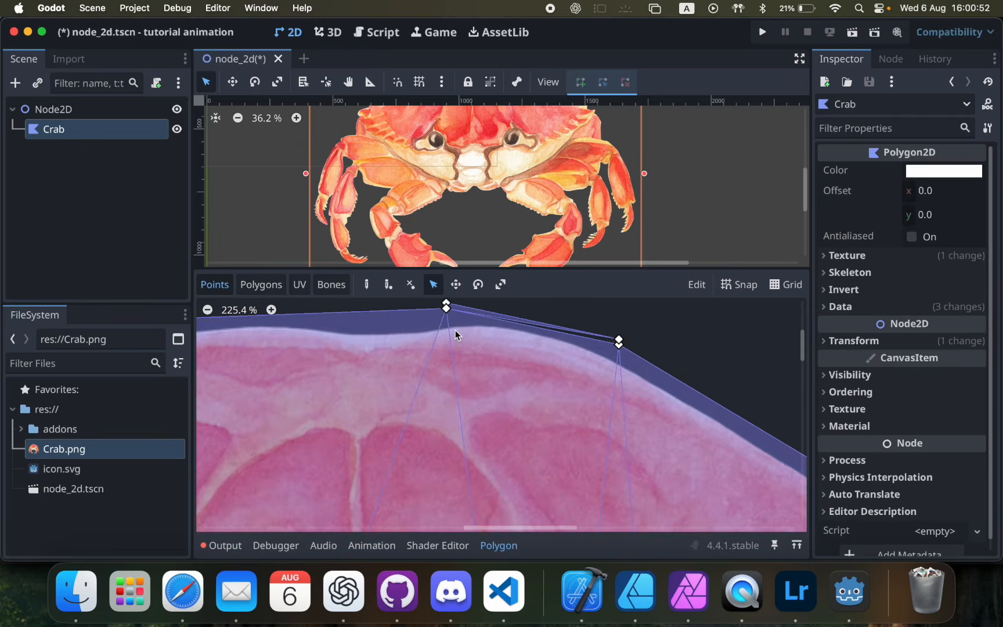
left_click_drag(615, 340, 586, 340)
left_click_drag(457, 311, 462, 312)
left_click(702, 286)
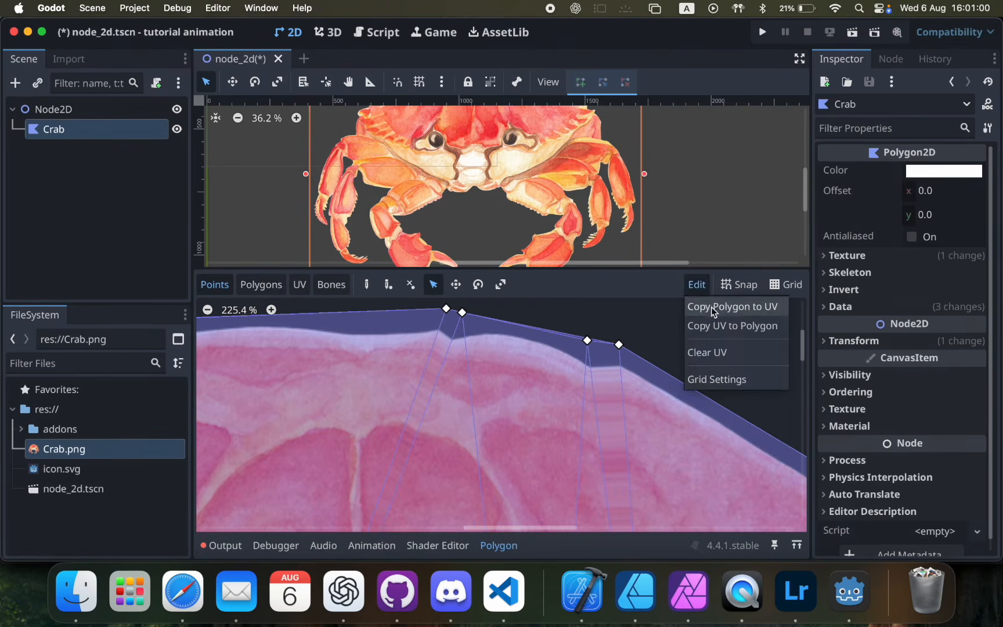
left_click(712, 305)
Step: Add a Skeleton2D node as a child of Crab
scroll(515, 342, "down", 5)
scroll(527, 165, "down", 3)
scroll(527, 165, "down", 3)
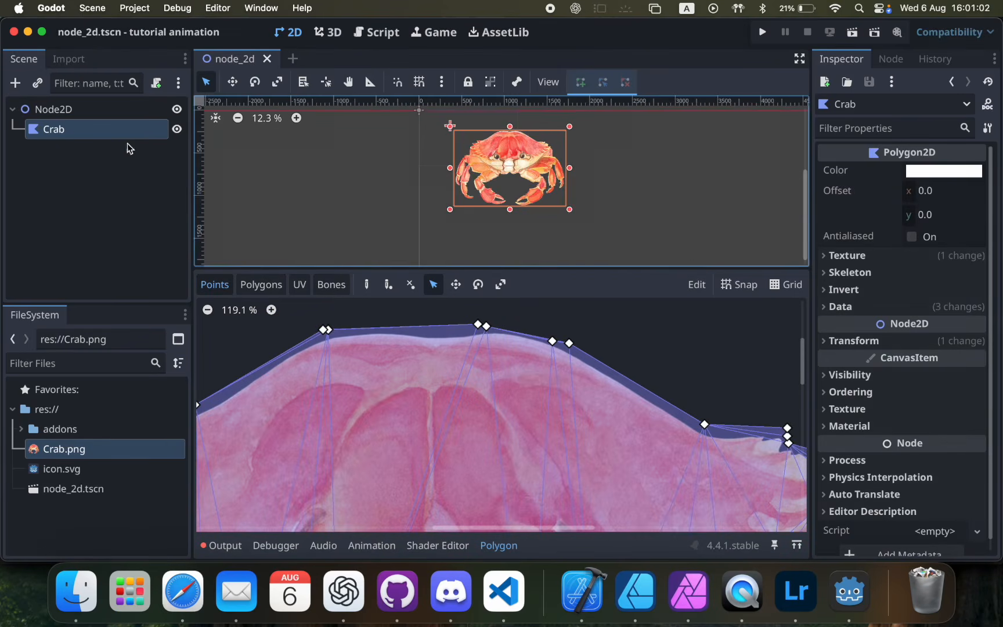
right_click(83, 131)
left_click(115, 140)
type("skele")
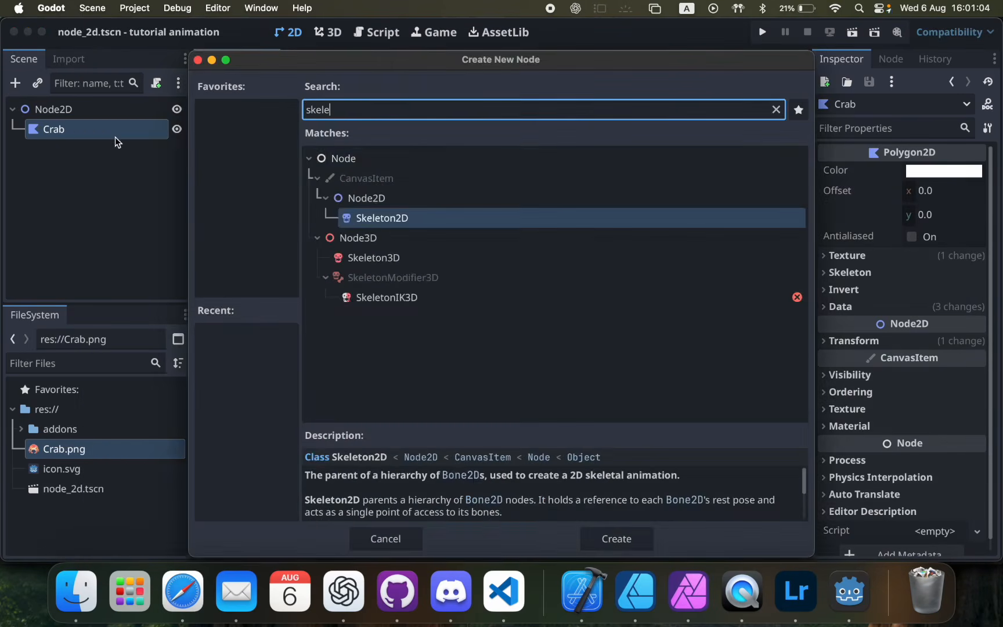
key("Return")
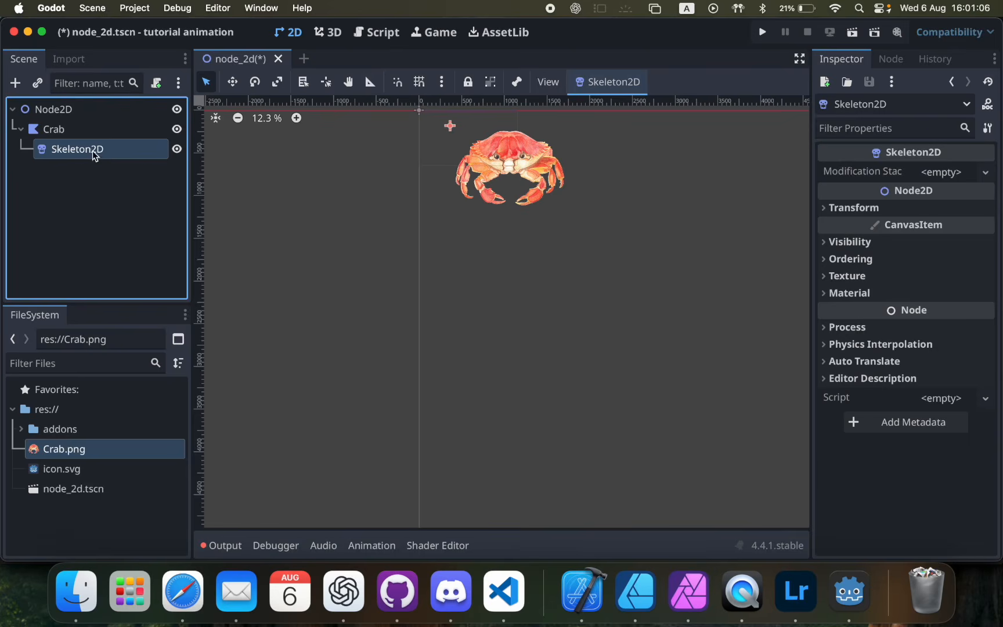
Step: Move the Skeleton2D origin to the centre of the crab's body, between the eyes
scroll(472, 181, "up", 5)
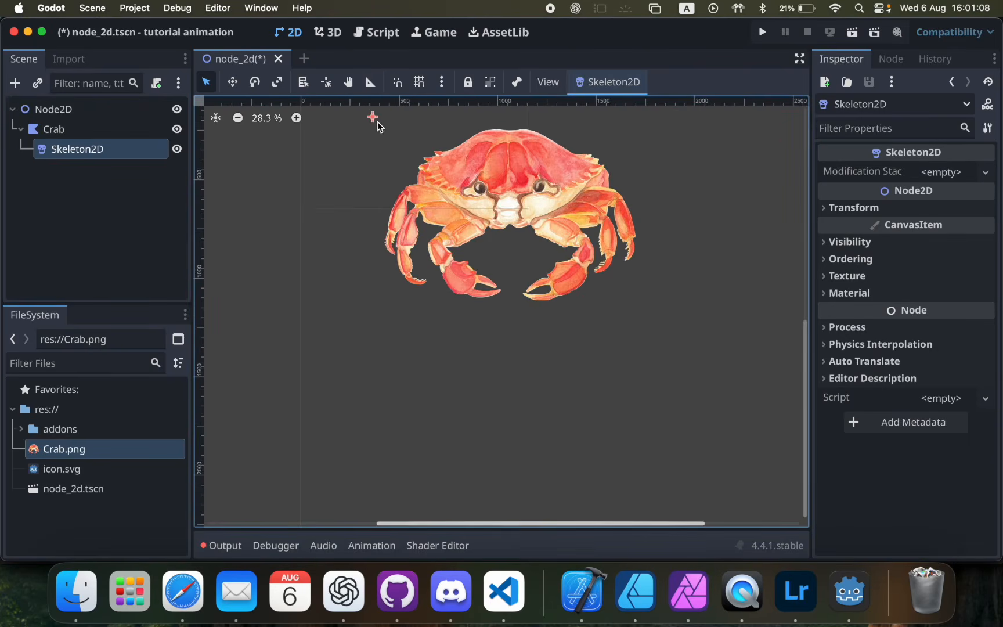
key("w")
left_click_drag(374, 121, 511, 194)
scroll(510, 193, "up", 3)
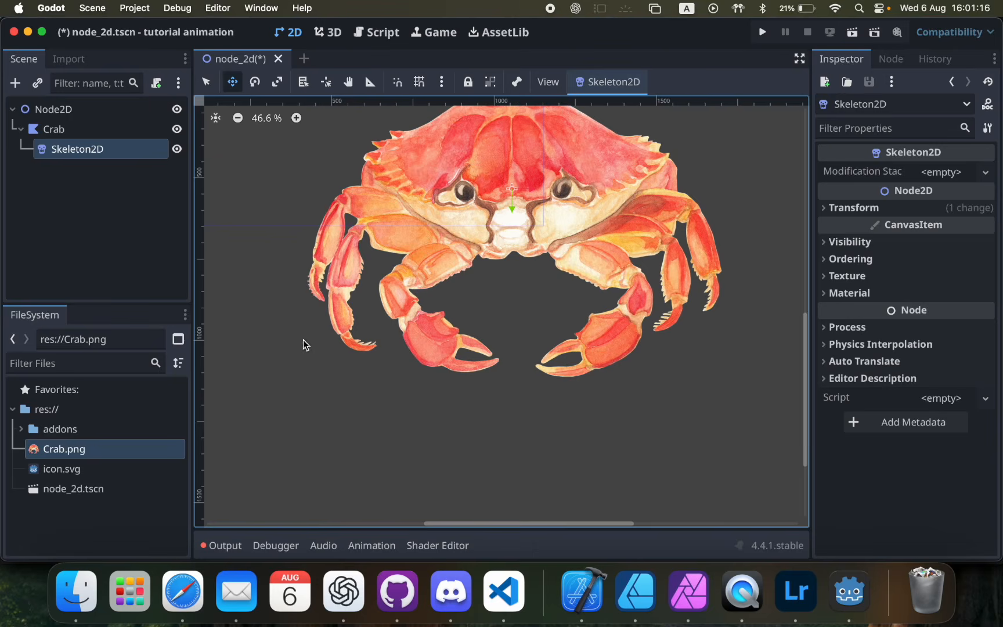
Step: Check the bone layout in the crab_animation.mov reference in QuickTime Player, then return to Godot and add a Bone2D under Skeleton2D
left_click(742, 590)
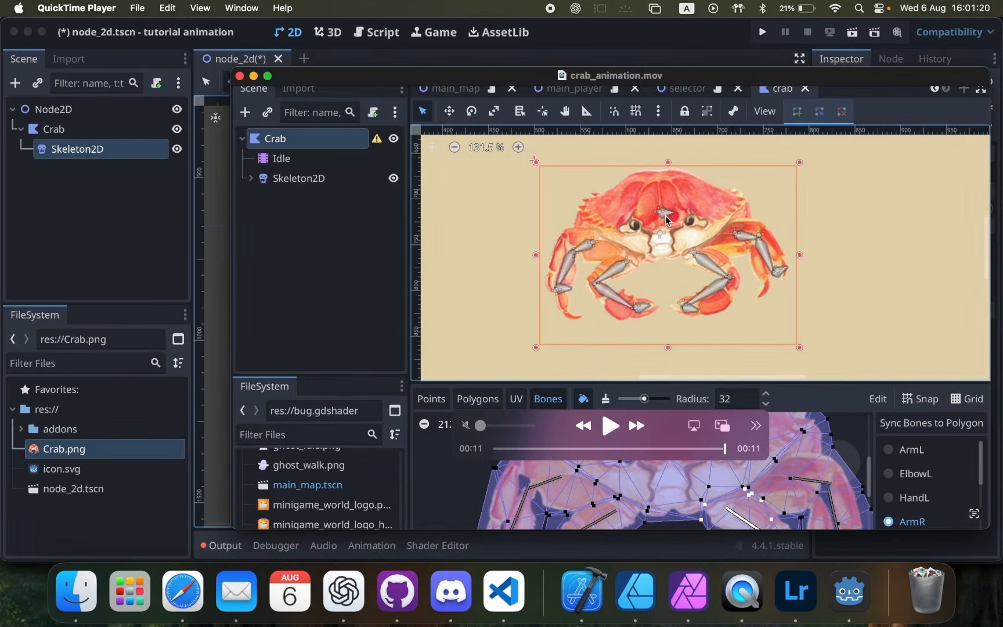
left_click(138, 174)
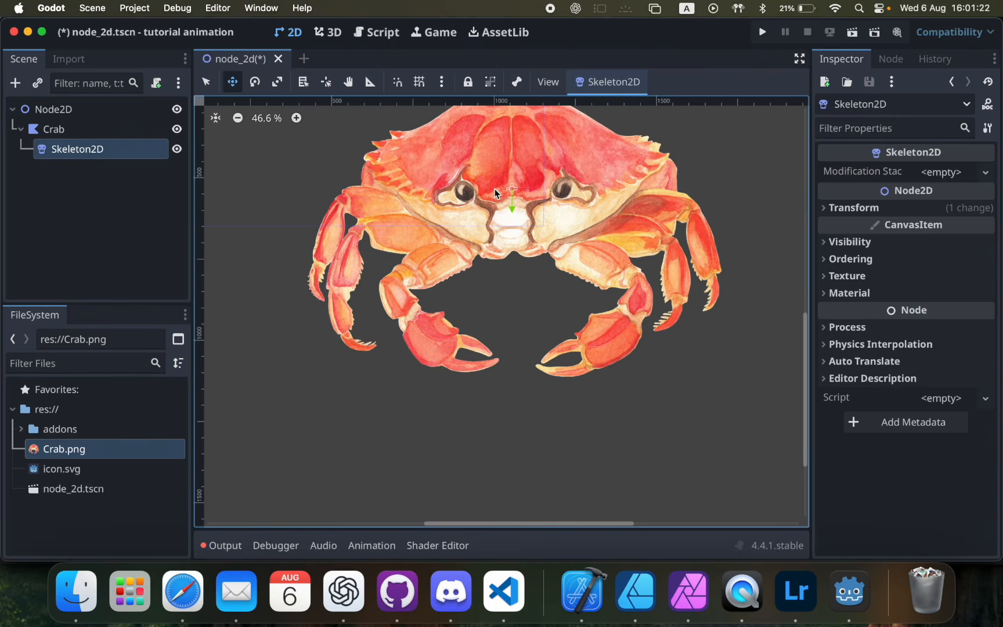
right_click(116, 154)
left_click(148, 146)
type("bone")
key("Return")
Step: Place the bone at the shoulder of the left-side claw arm and name it SholderL
left_click_drag(563, 198, 502, 251)
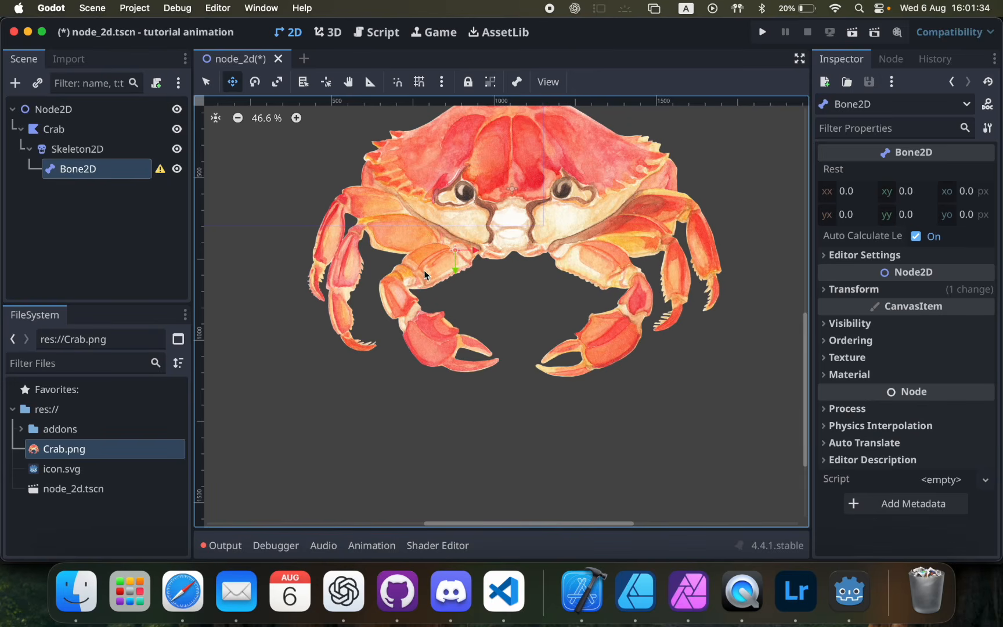
double_click(96, 171)
type("Ha")
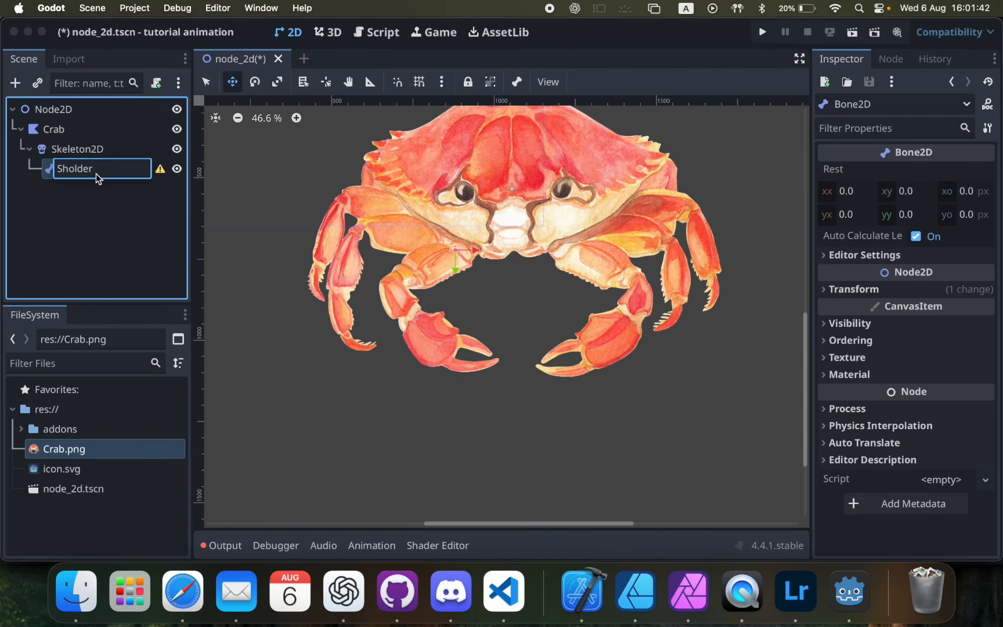
key("Return")
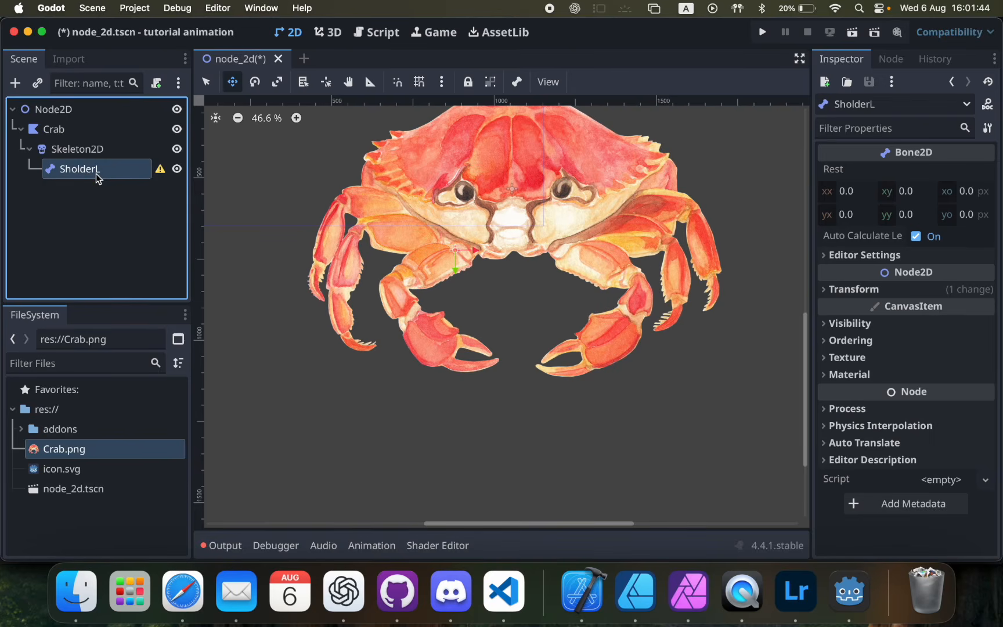
Step: Paste a copy of the SholderL bone as its child and place it at the left-side claw arm's elbow
key("super+v")
left_click(84, 189)
left_click(83, 169)
left_click(82, 172)
left_click_drag(488, 269, 489, 244)
scroll(449, 251, "up", 5)
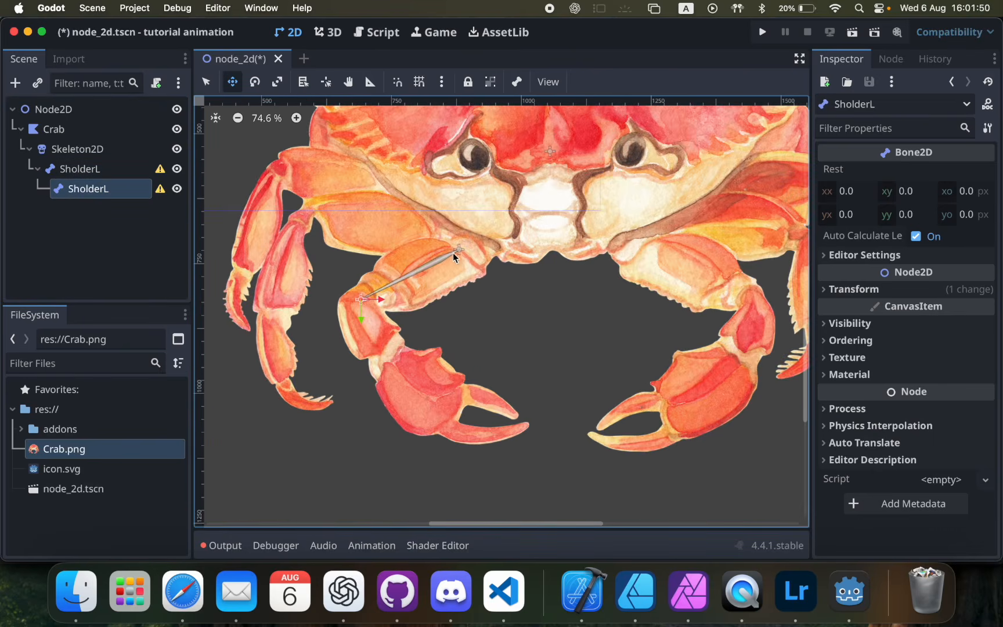
Step: Rename the bone at the left-side claw arm's elbow as SholderL2
double_click(129, 194)
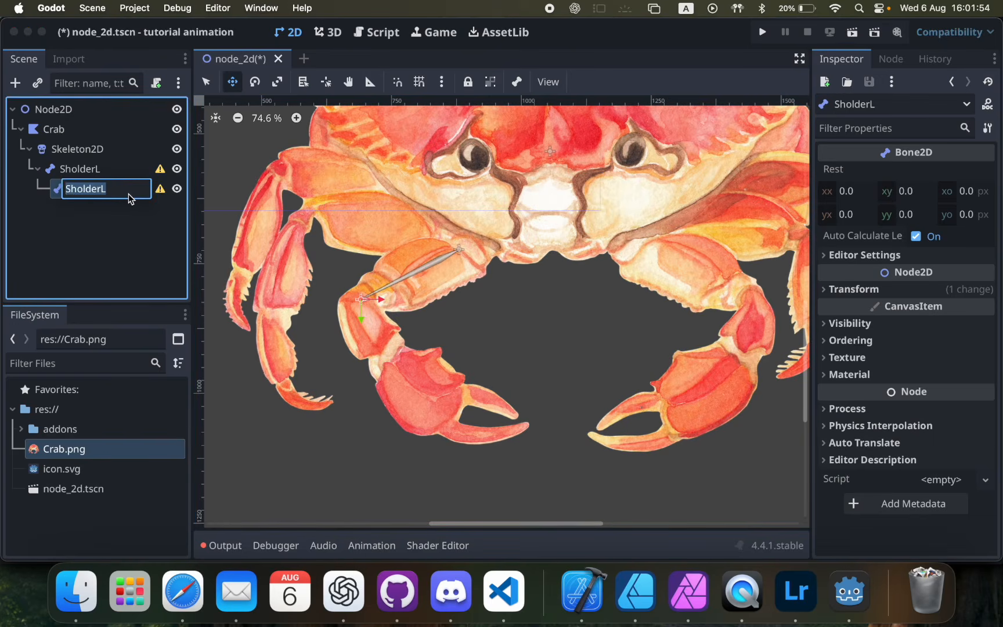
type("S")
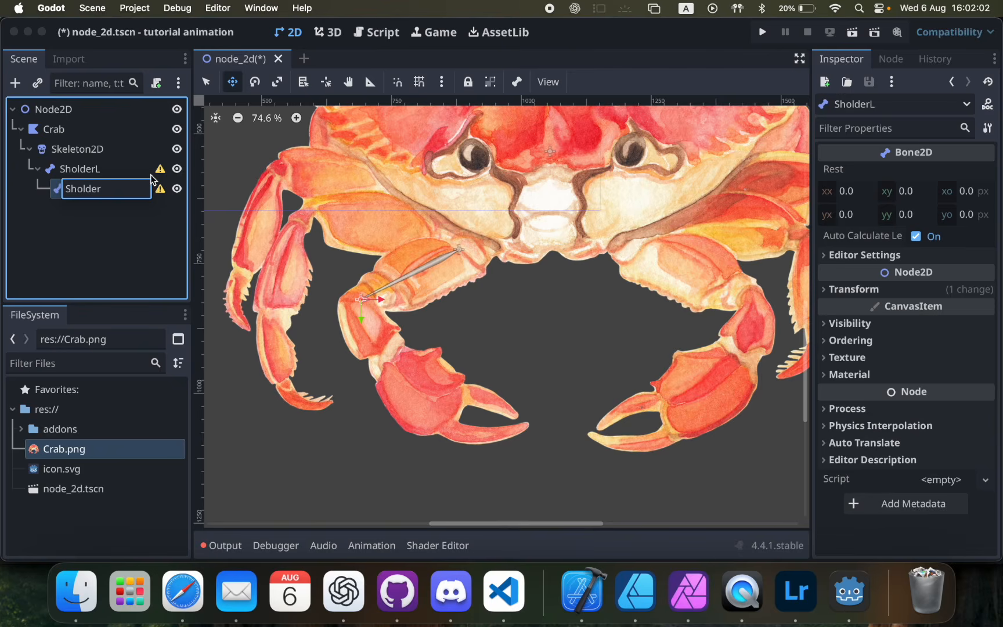
key("Return")
Step: Paste a copy of SholderL2 as its child, name it HandL and place it where the left-side claw's pincers begin
left_click(106, 173)
left_click(104, 193)
key("super+c")
key("super+v")
double_click(100, 207)
type("H")
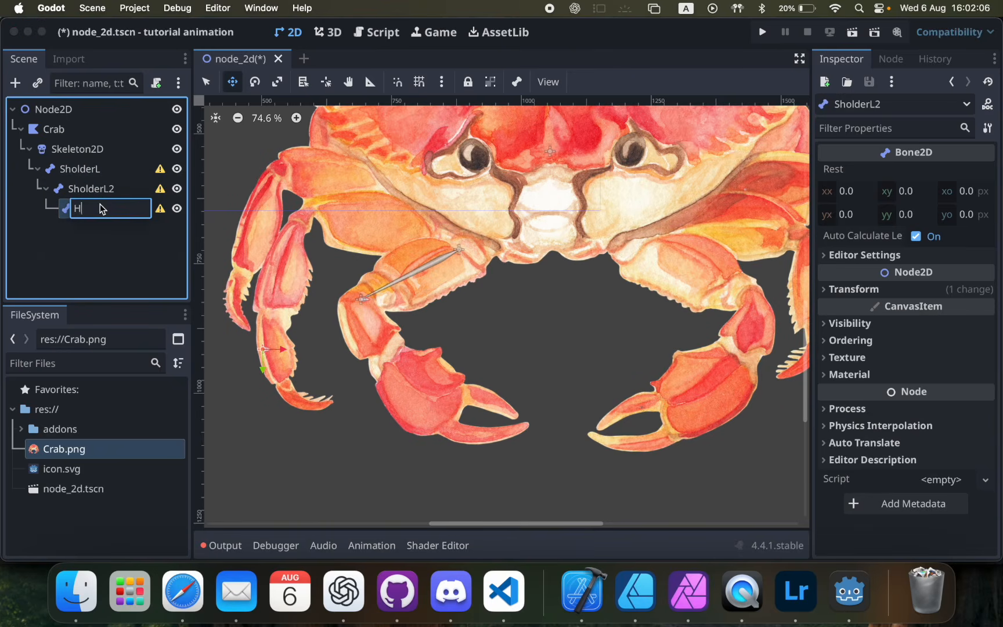
type("andL")
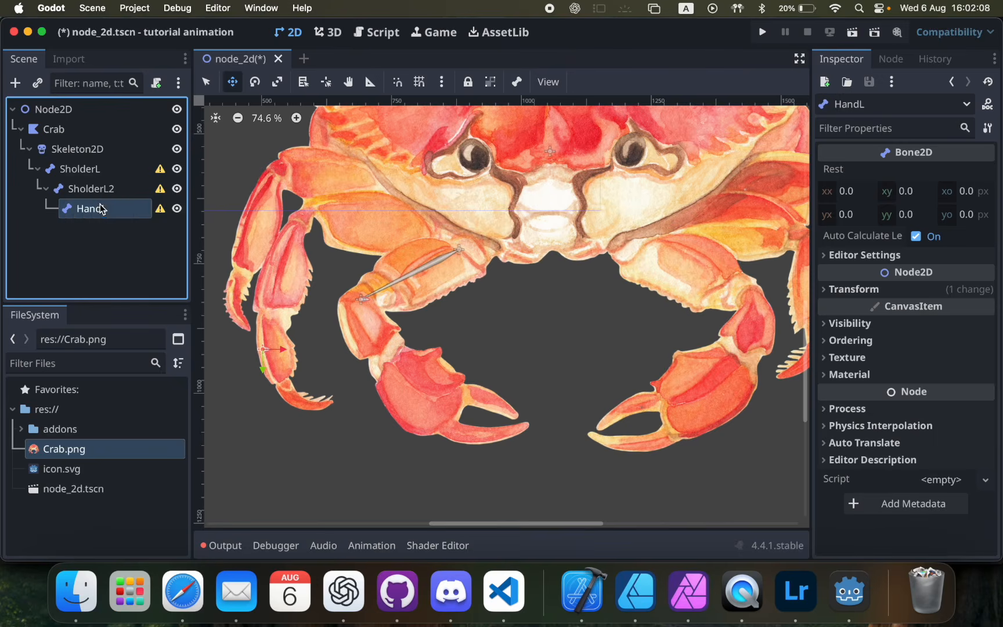
key("Return")
left_click_drag(498, 385, 622, 428)
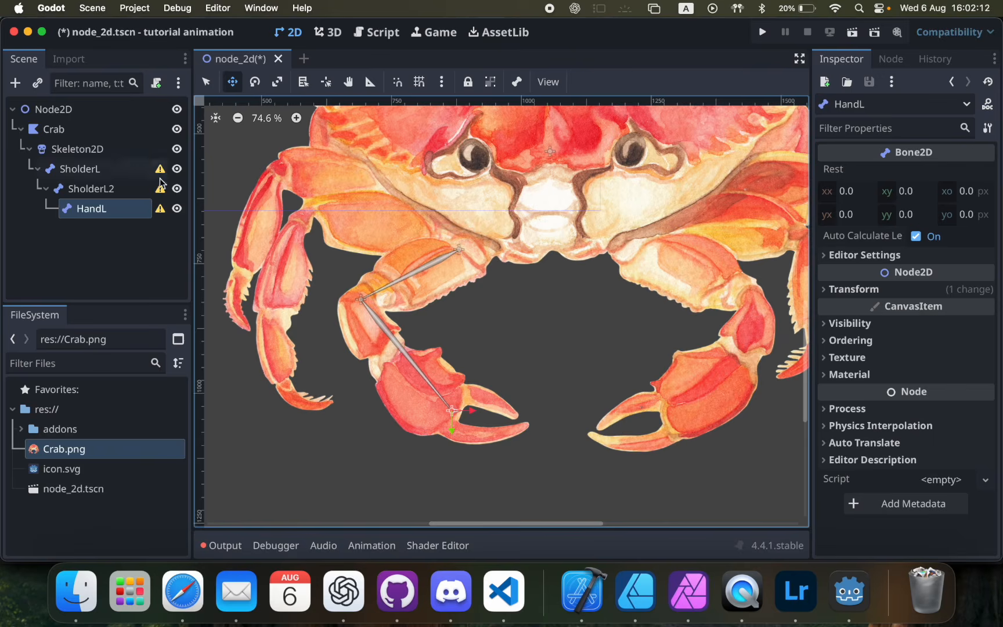
Step: Paste a copy of the SholderL bone chain directly under Skeleton2D and move it to the right-side claw arm's shoulder
left_click(92, 168)
key("super+c")
key("super+v")
left_click_drag(90, 228, 84, 166)
left_click_drag(361, 284, 651, 186)
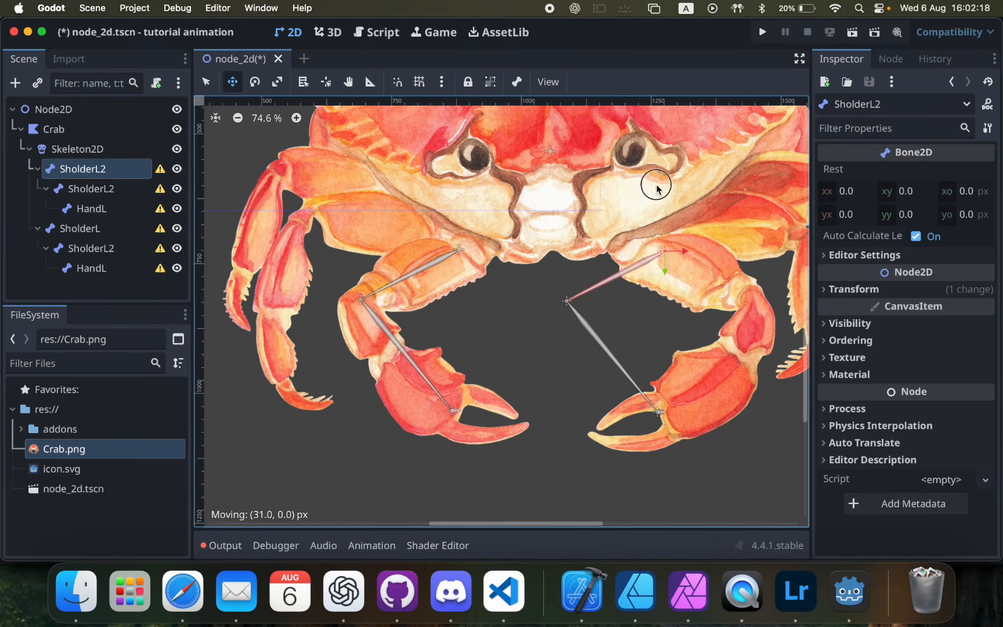
Step: Move the copied chain's elbow bone to the right-side claw arm's elbow and its hand bone to the base of the pincers
left_click(91, 188)
left_click_drag(591, 329, 778, 337)
left_click(102, 209)
left_click_drag(755, 413, 598, 417)
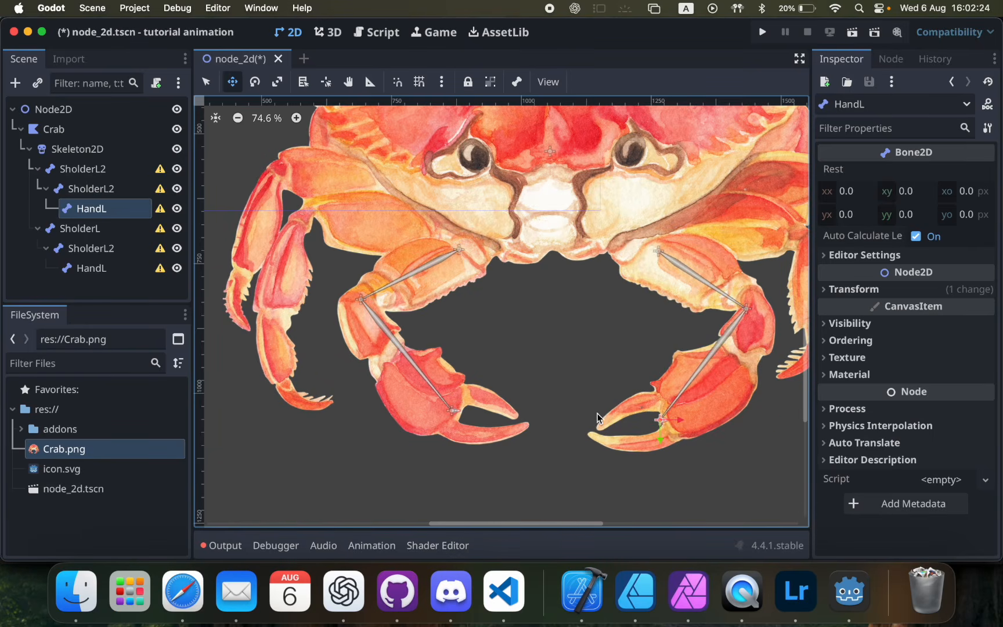
Step: Rename the top bone of the right-side claw arm chain as SholderR
left_click(93, 173)
double_click(93, 174)
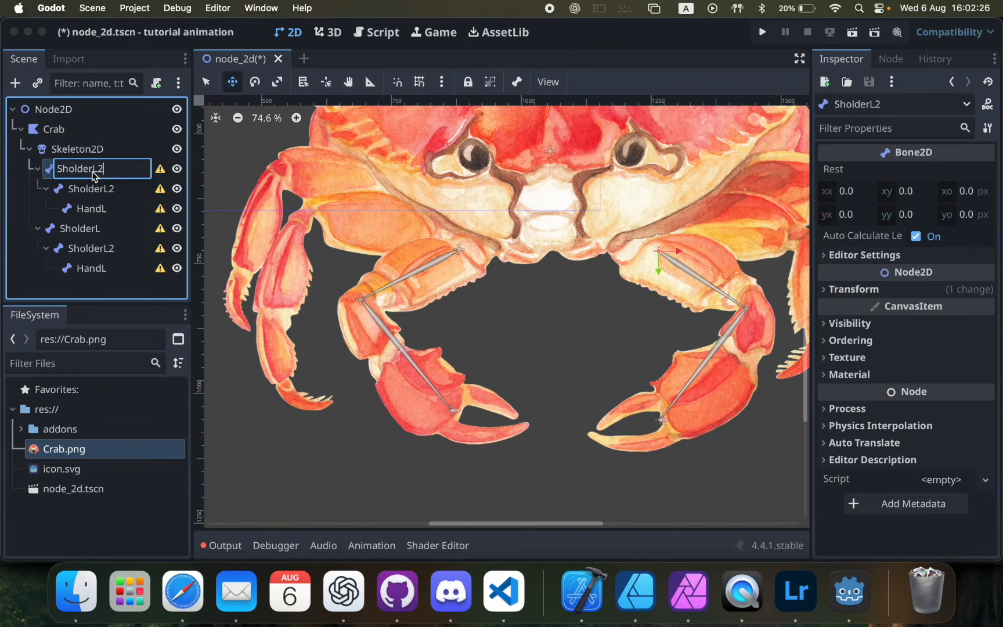
key("BackSpace")
type("R")
key("Return")
key("Down")
key("Down")
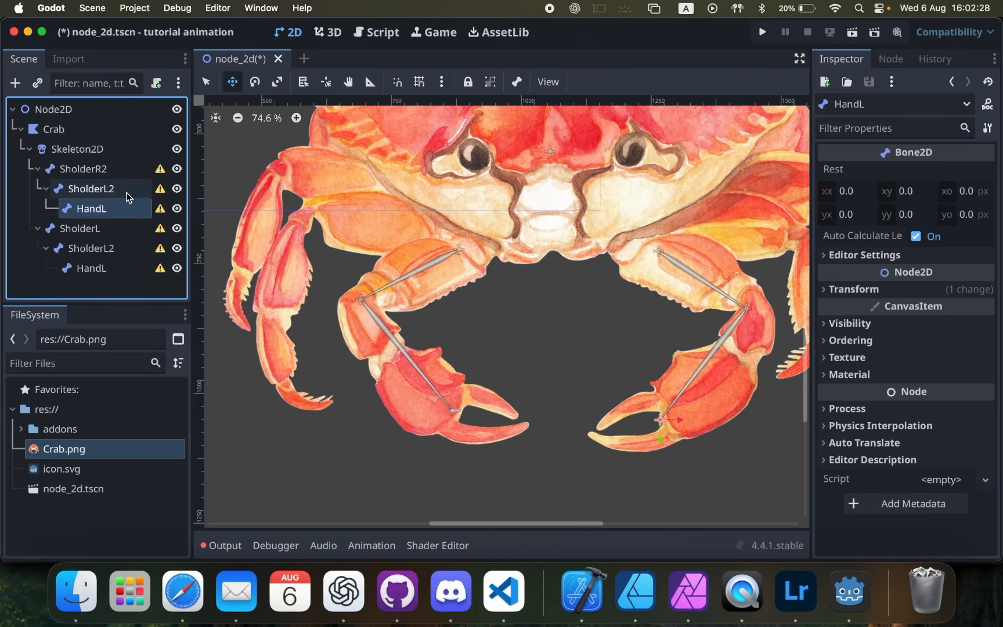
left_click(107, 170)
double_click(109, 170)
key("BackSpace")
key("Return")
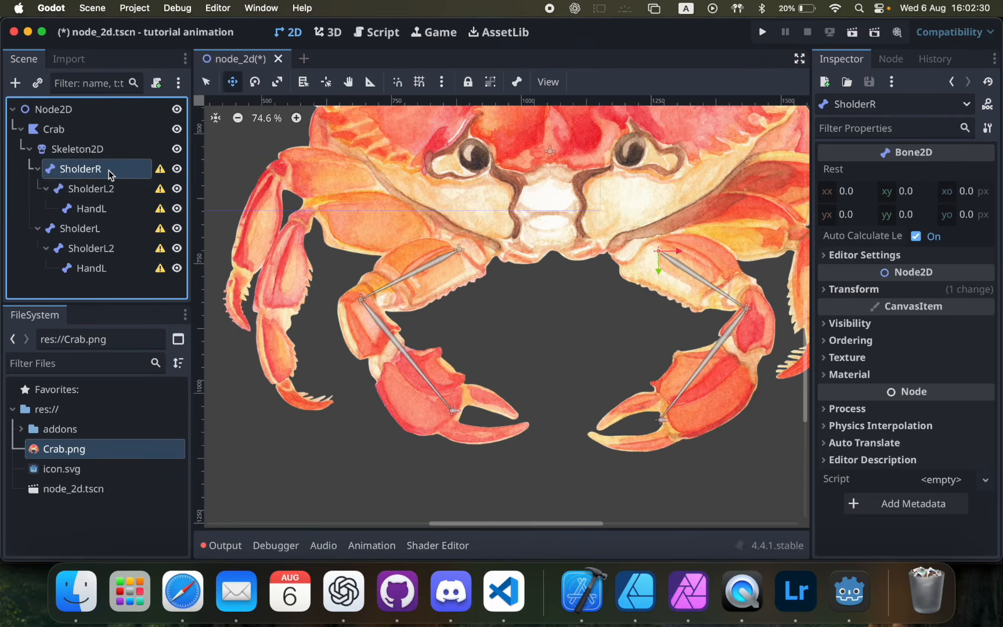
Step: Rename the right-side claw arm's elbow and hand bones as SholderR2 and HandR
left_click(104, 187)
double_click(109, 190)
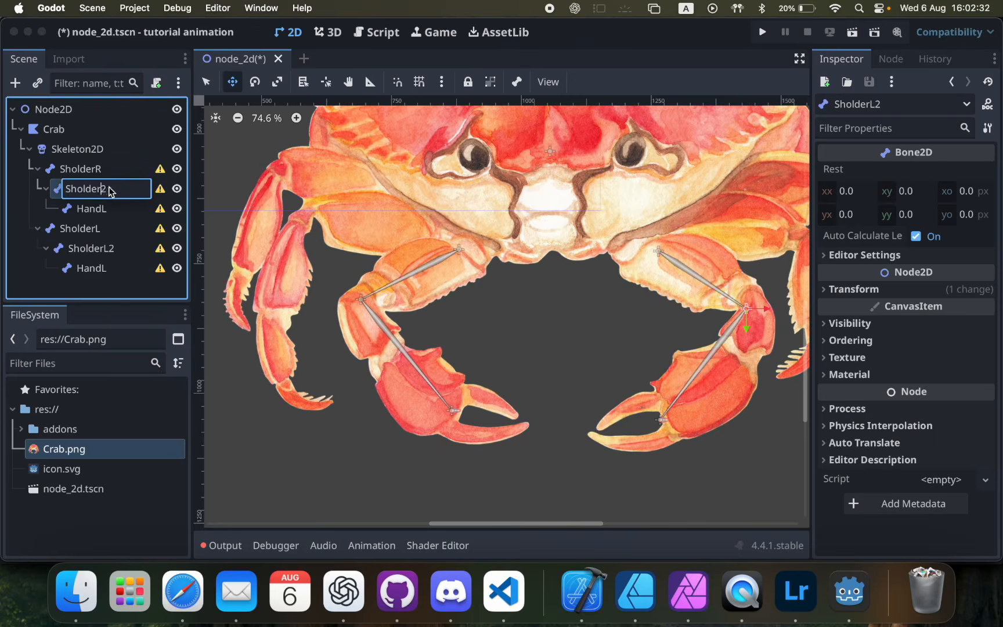
left_click(124, 209)
double_click(124, 213)
key("Return")
scroll(455, 275, "right", 3)
left_click(84, 151)
right_click(87, 152)
left_click(101, 105)
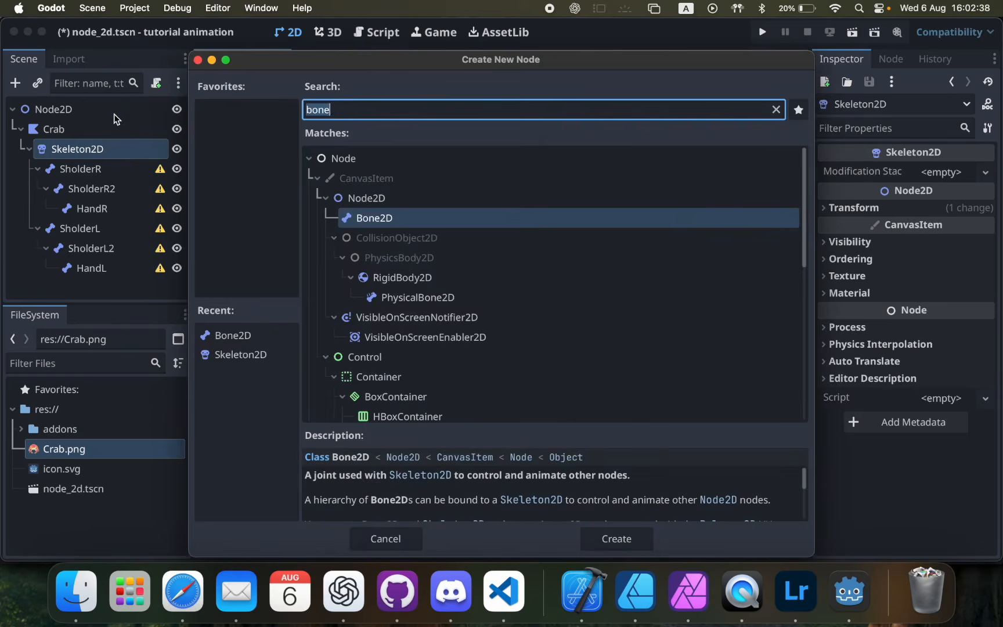
key("Escape")
Step: Paste a copy of the SholderR bone chain directly under Skeleton2D and collapse the SholderR and SholderL branches
left_click(120, 164)
key("ctrl+c")
key("ctrl+v")
left_click_drag(116, 228, 102, 166)
left_click(51, 232)
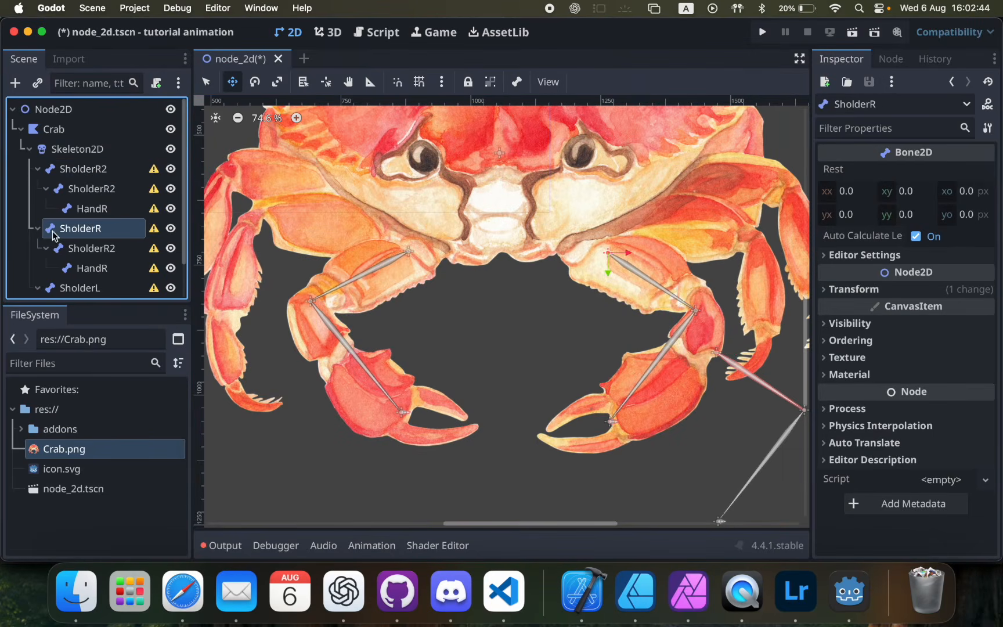
left_click(37, 228)
left_click(38, 248)
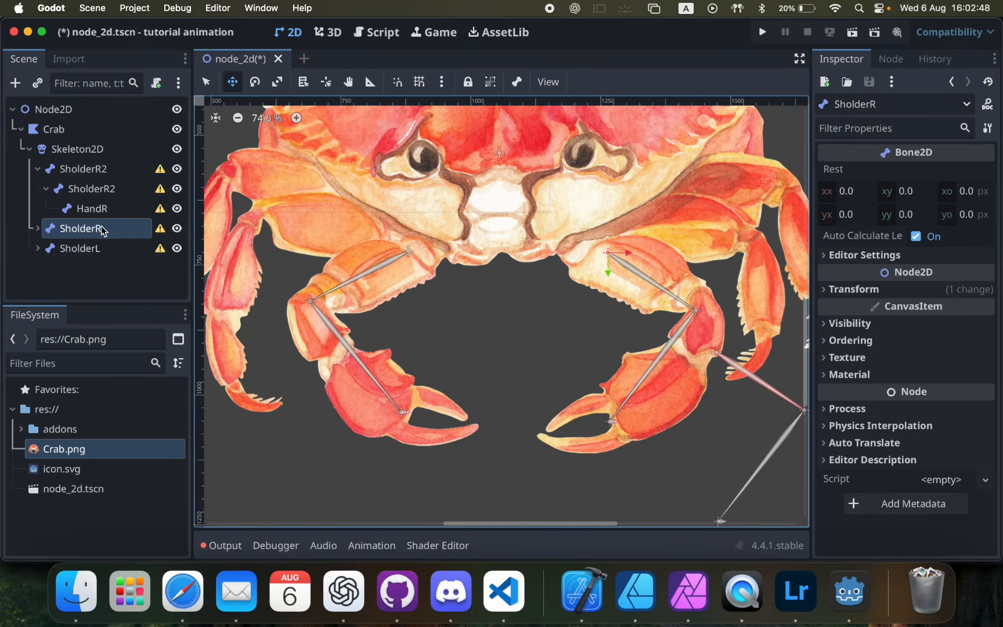
Step: Move the copied bone chain onto the right-side legs, with its top bone near where the legs leave the body
scroll(473, 287, "down", 1)
scroll(473, 286, "right", 2)
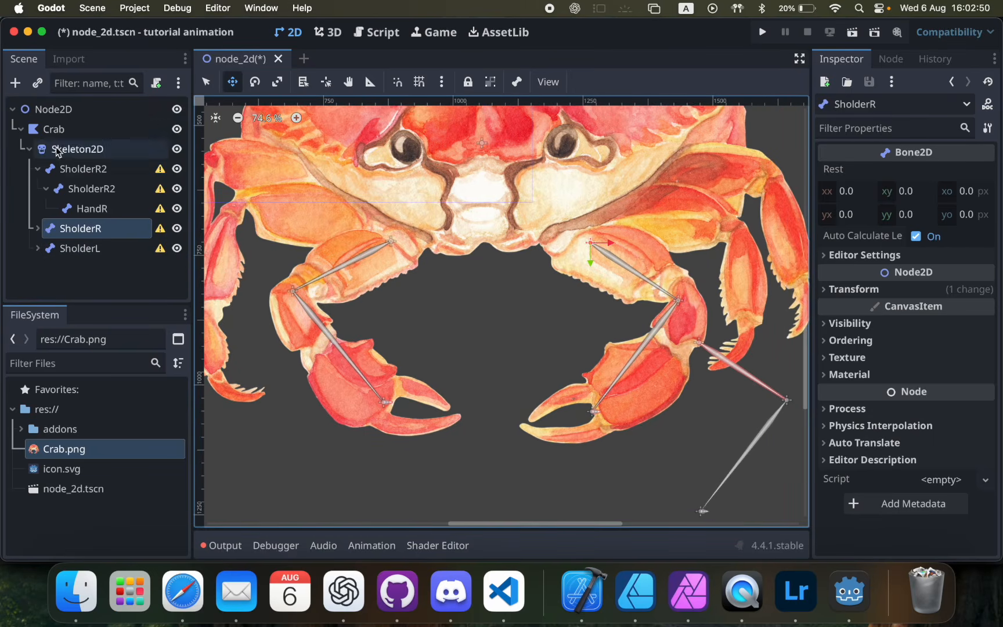
left_click(83, 168)
left_click_drag(667, 299, 674, 151)
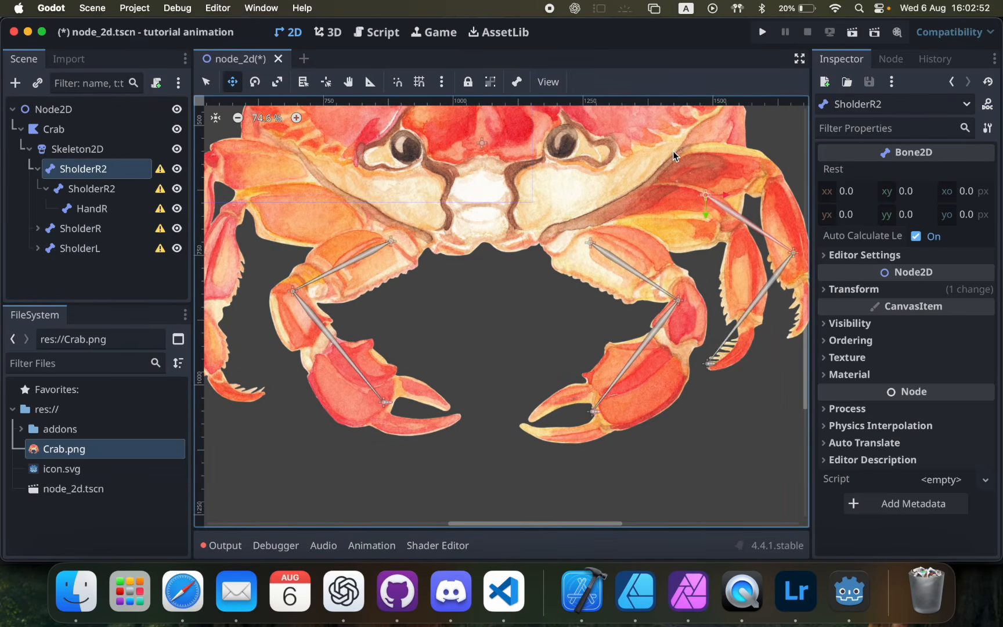
scroll(673, 152, "up", 1)
scroll(674, 152, "right", 1)
scroll(673, 152, "right", 2)
left_click_drag(647, 197, 651, 178)
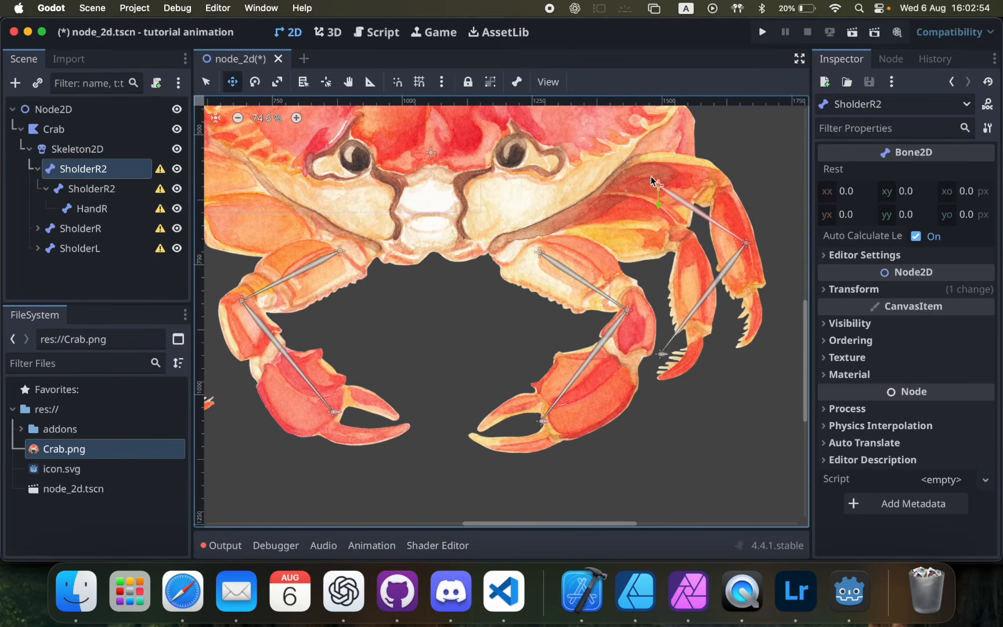
Step: Rename the copied chain's bones from top to bottom as LegR, KneeR and FootR
double_click(91, 171)
type("LegR")
key("Return")
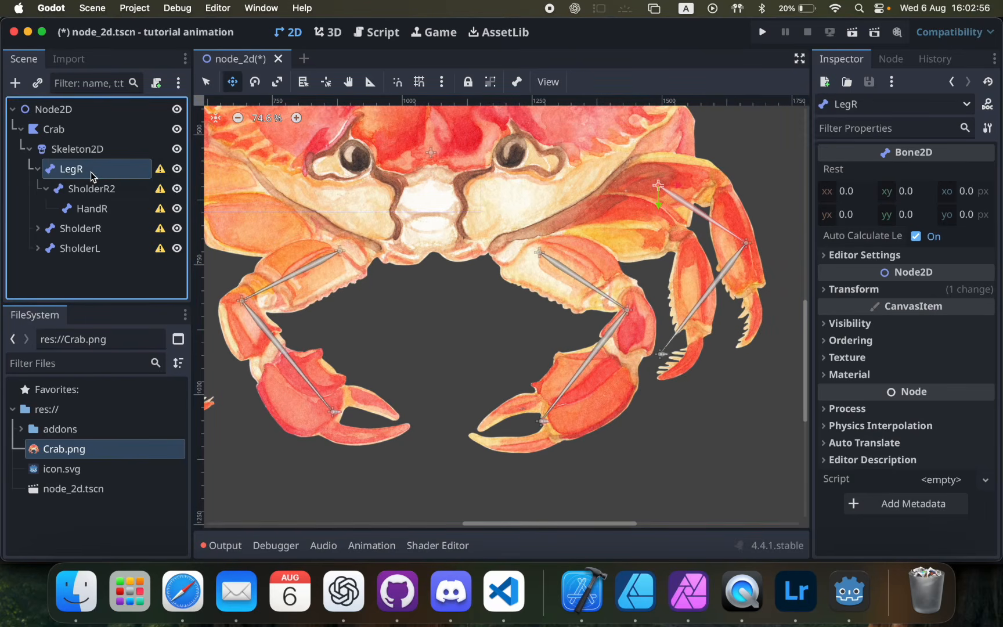
double_click(97, 188)
type("KneeR")
key("Return")
double_click(100, 206)
type("Fo")
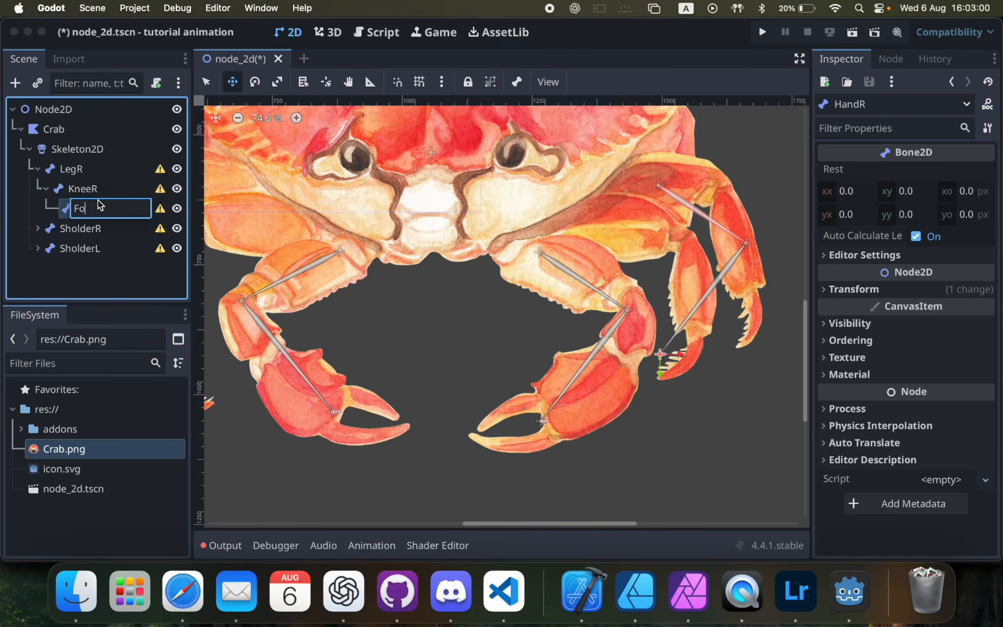
type("otR")
key("Return")
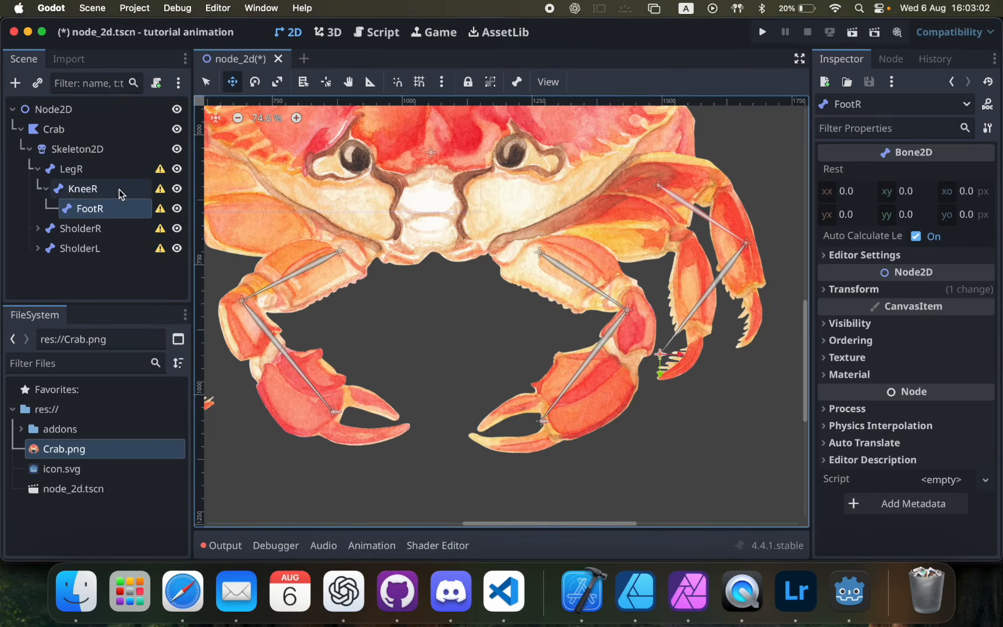
Step: Place the LegR, KneeR and FootR bones at the right-side legs' base, knee bend and lower end
left_click(110, 169)
left_click_drag(302, 201, 273, 224)
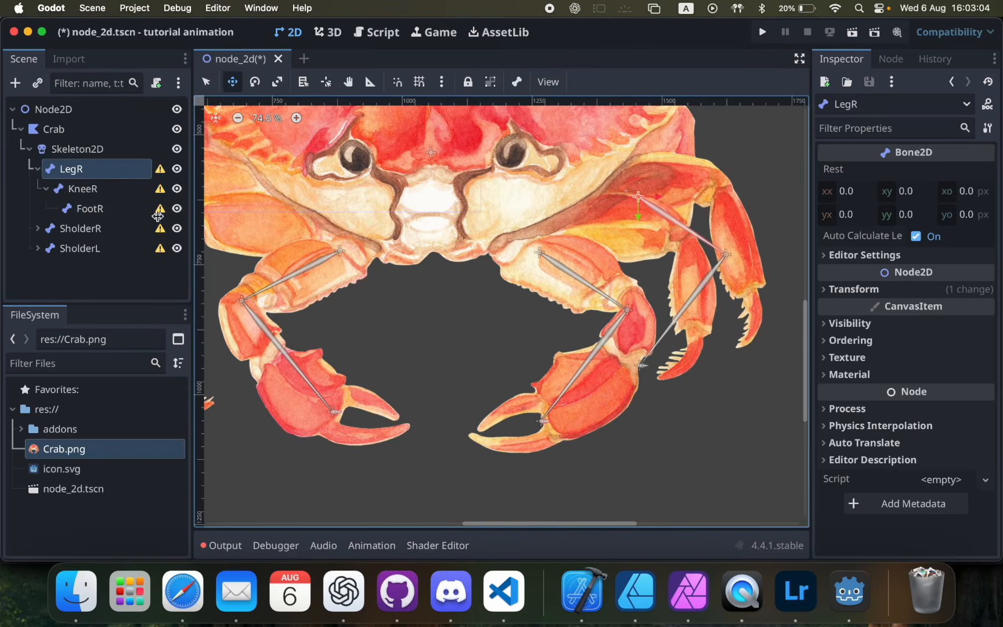
left_click(66, 196)
left_click_drag(666, 244, 646, 218)
left_click(113, 208)
left_click_drag(661, 317, 751, 300)
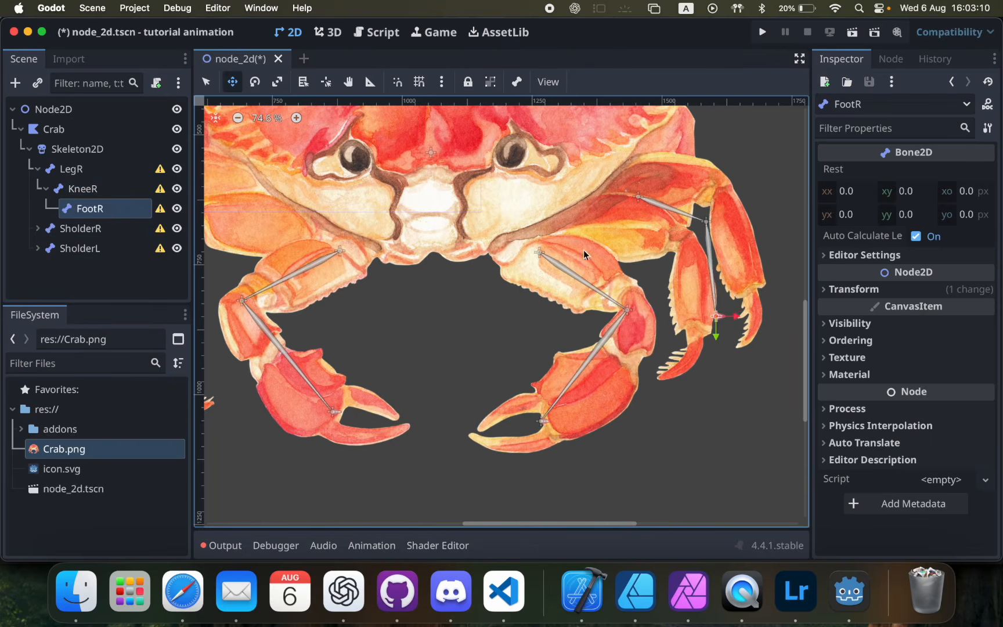
Step: Duplicate the LegR bone chain as a direct child of Skeleton2D and move it to the base of the left-side legs
scroll(586, 253, "left", 3)
left_click(73, 169)
key("super+d")
left_click_drag(74, 228, 78, 167)
left_click_drag(468, 256, 197, 253)
Step: Rename the duplicated leg bones as LegL2, KneeL and FootL
double_click(68, 170)
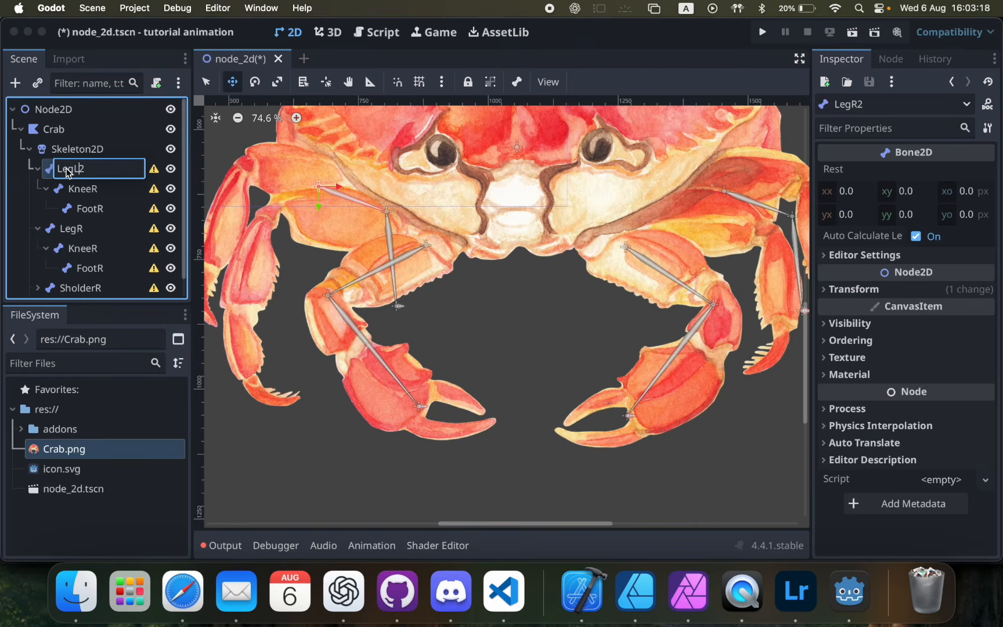
double_click(101, 191)
type("L")
key("Return")
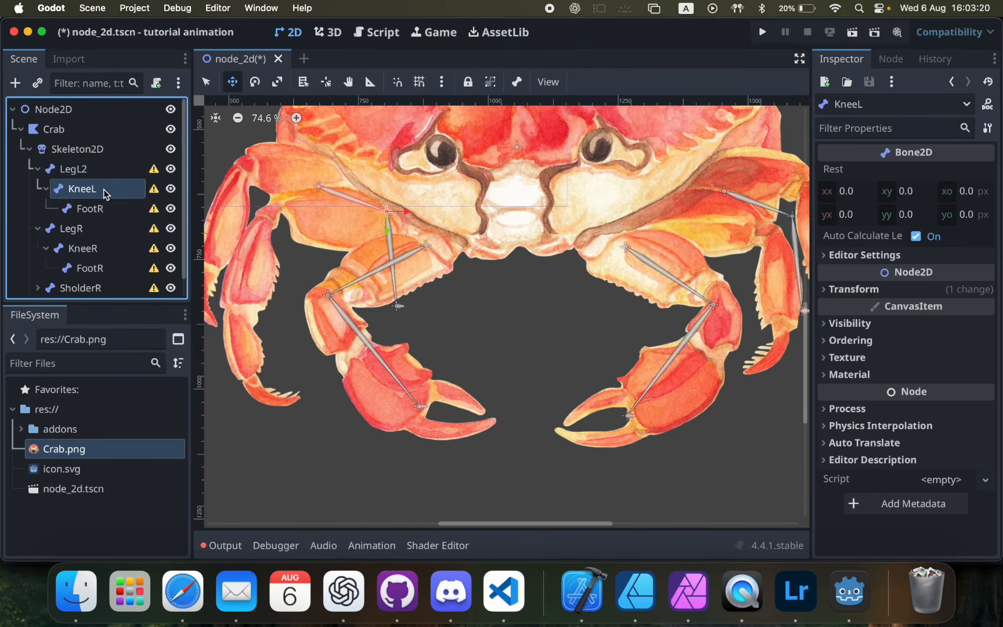
double_click(116, 208)
type("L")
key("Return")
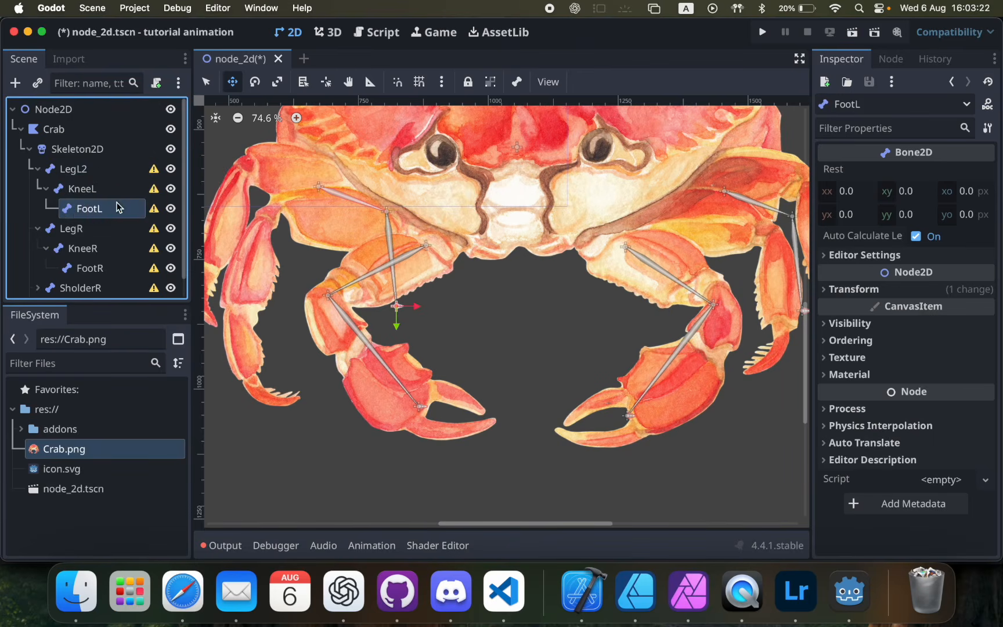
Step: Place the KneeL bone at the left-side legs' knee bend and the FootL bone farther down the leg
left_click(106, 193)
left_click_drag(474, 294, 342, 275)
left_click(131, 225)
left_click(125, 213)
left_click_drag(343, 343, 318, 343)
Step: Add a Bone2D under Skeleton2D and make it the first child, above LegL2
scroll(318, 343, "right", 2)
scroll(317, 343, "up", 1)
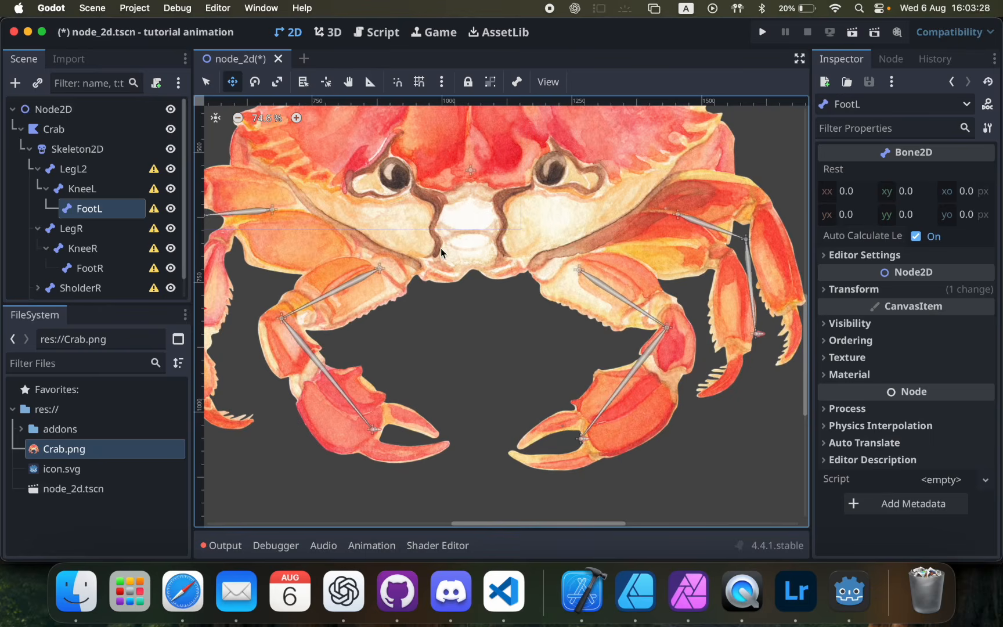
scroll(441, 253, "down", 2)
scroll(441, 253, "up", 1)
left_click(76, 151)
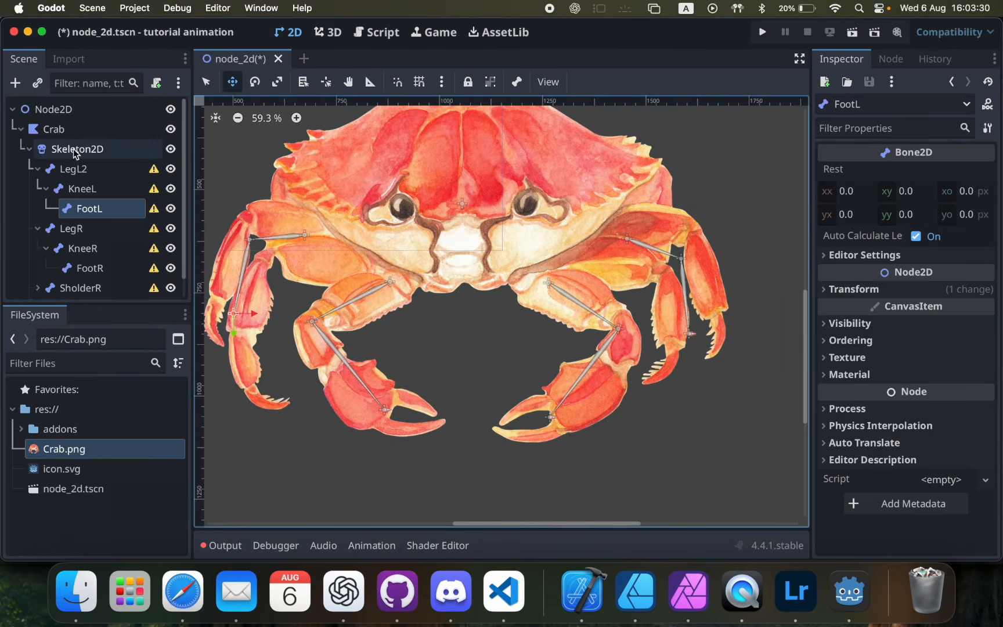
right_click(74, 151)
left_click(93, 107)
type("Bone2D")
key("Return")
left_click_drag(116, 287, 85, 154)
Step: Name the new bone at the centre of the crab Body
double_click(71, 169)
type("Body")
key("Return")
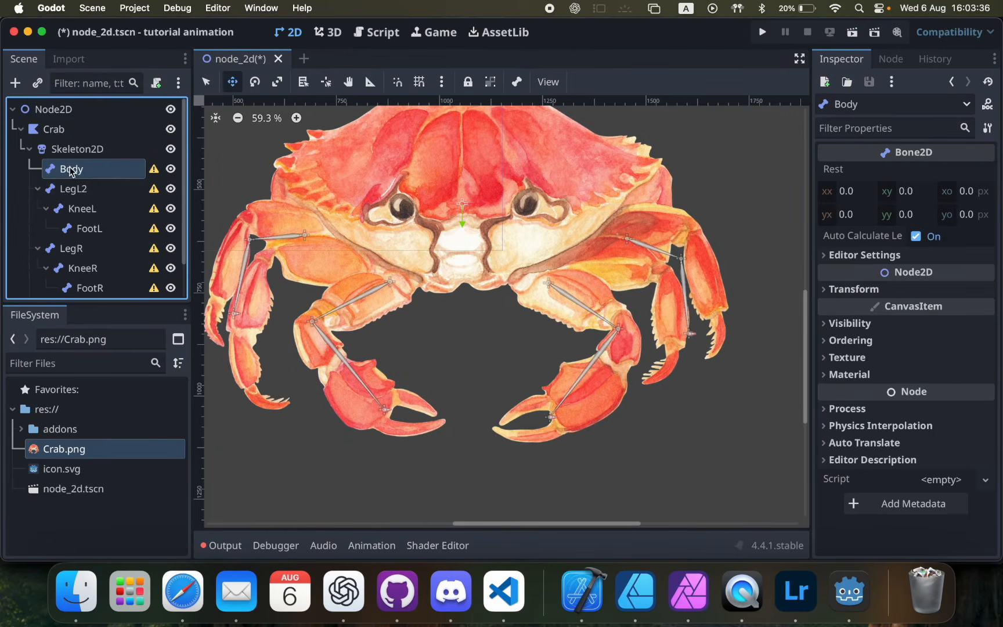
mouse_move(476, 269)
left_mouse_down()
mouse_move(478, 283)
mouse_move(475, 269)
left_mouse_up()
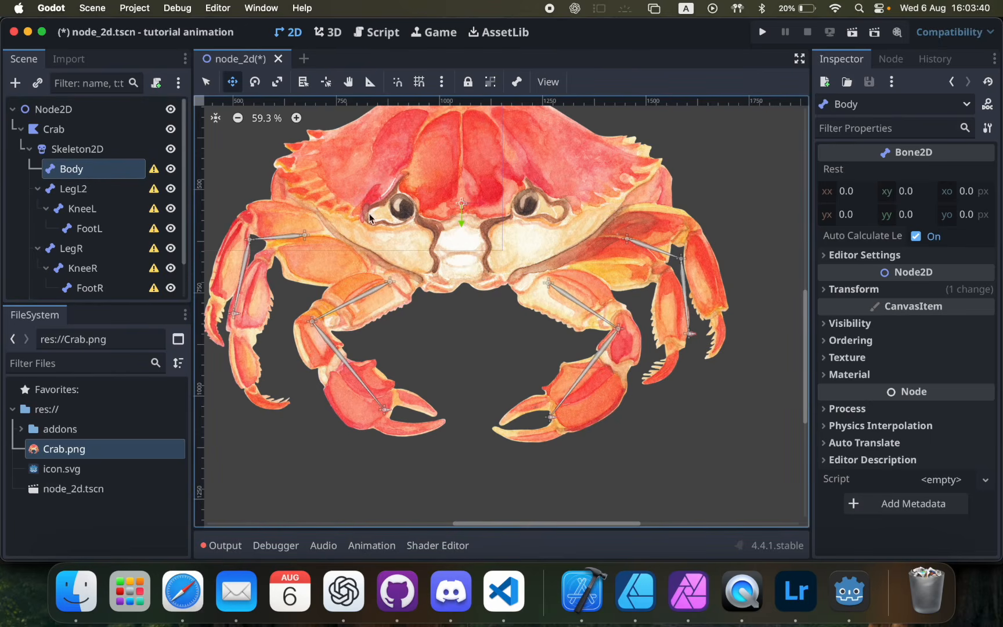
Step: Try parenting the LegL2, LegR, SholderR and SholderL bone chains to the Body bone
left_click(38, 189)
left_click(38, 209)
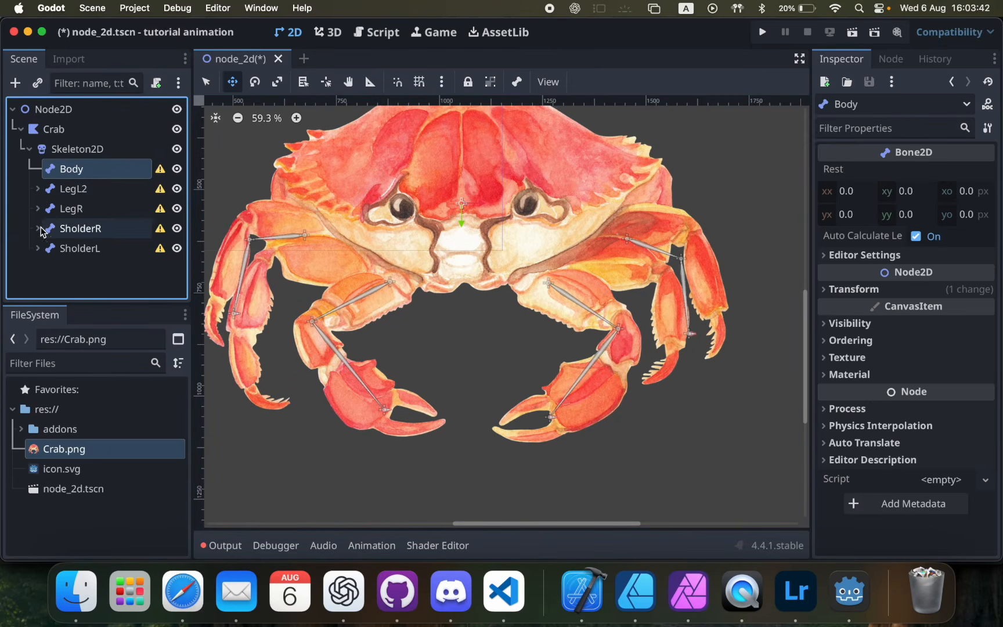
left_click(73, 189)
left_click(79, 247, "shift")
left_click_drag(81, 191, 78, 169)
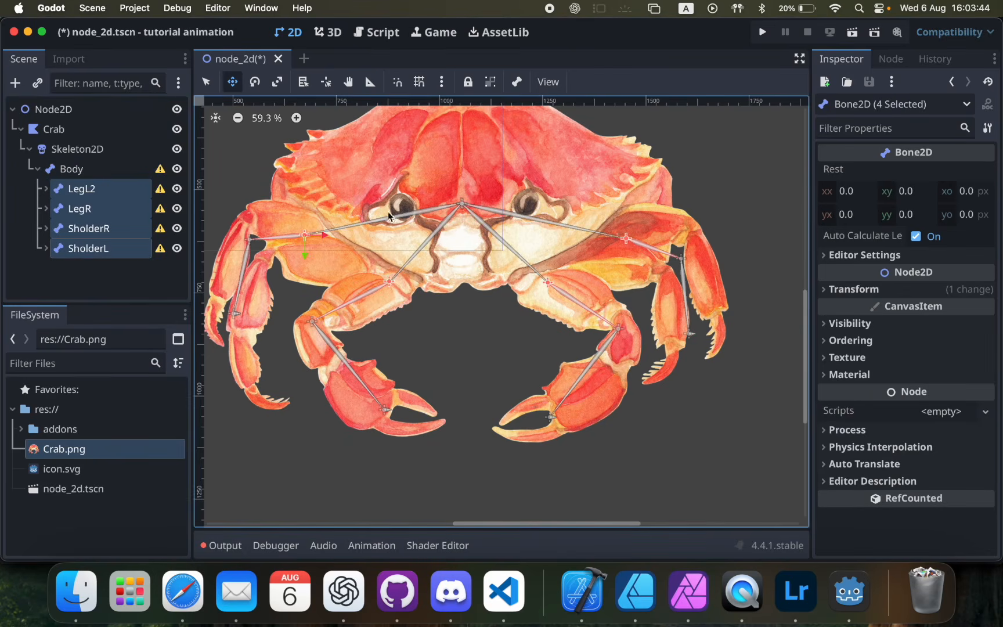
Step: Undo the parenting of the four limb chains to Body, redoing it once to compare
key("super+z")
key("super+shift+z")
key("super+z")
Step: Check the bone structure in the QuickTime Player reference recording, then return to Godot and select the Skeleton2D node
left_click(742, 591)
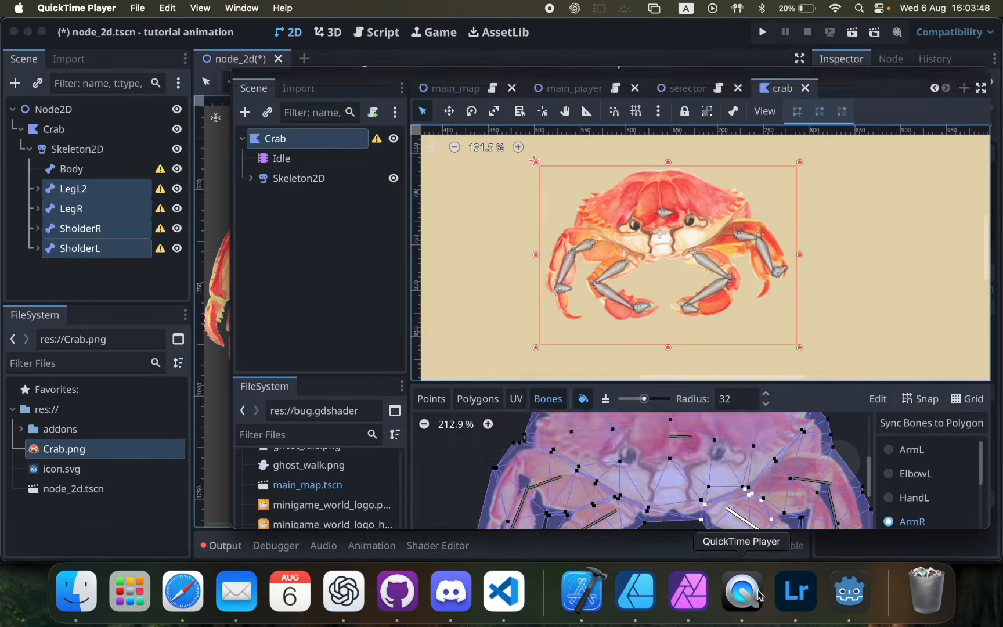
left_click(84, 204)
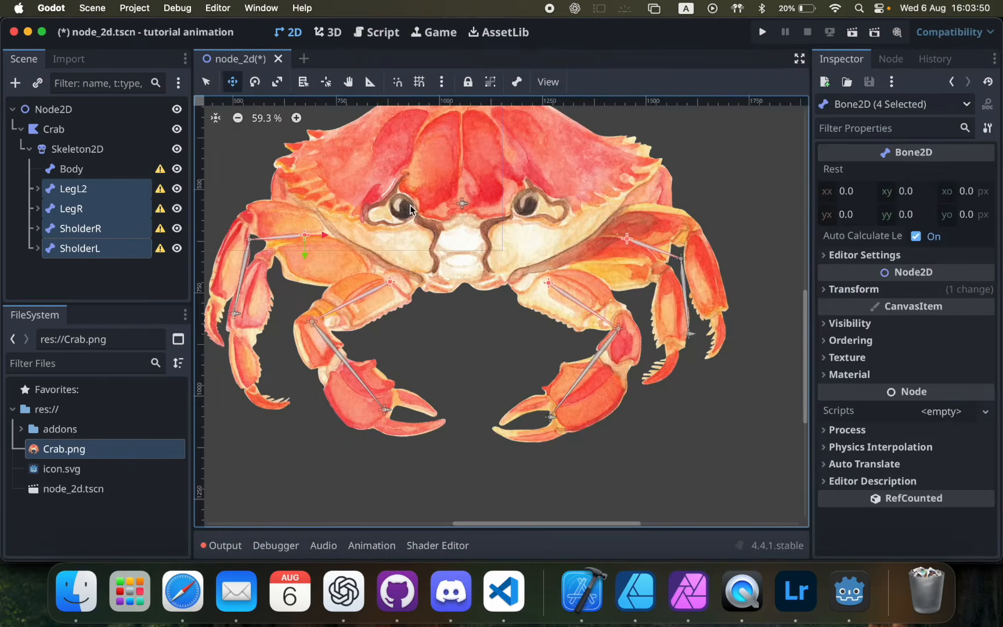
left_click(110, 172)
left_click(109, 172)
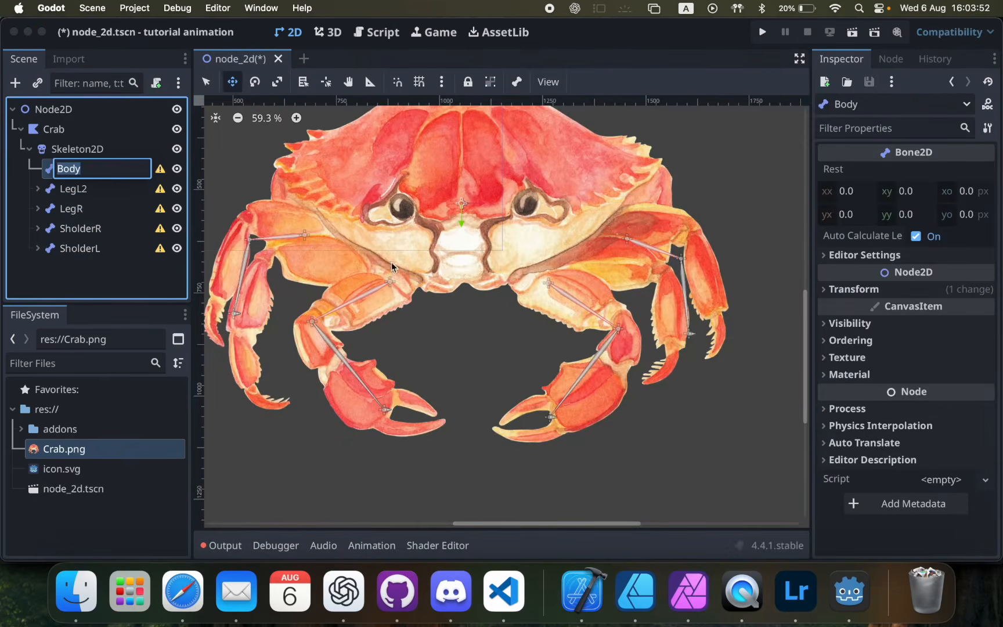
left_click(86, 188)
left_click(94, 165)
left_click(98, 152)
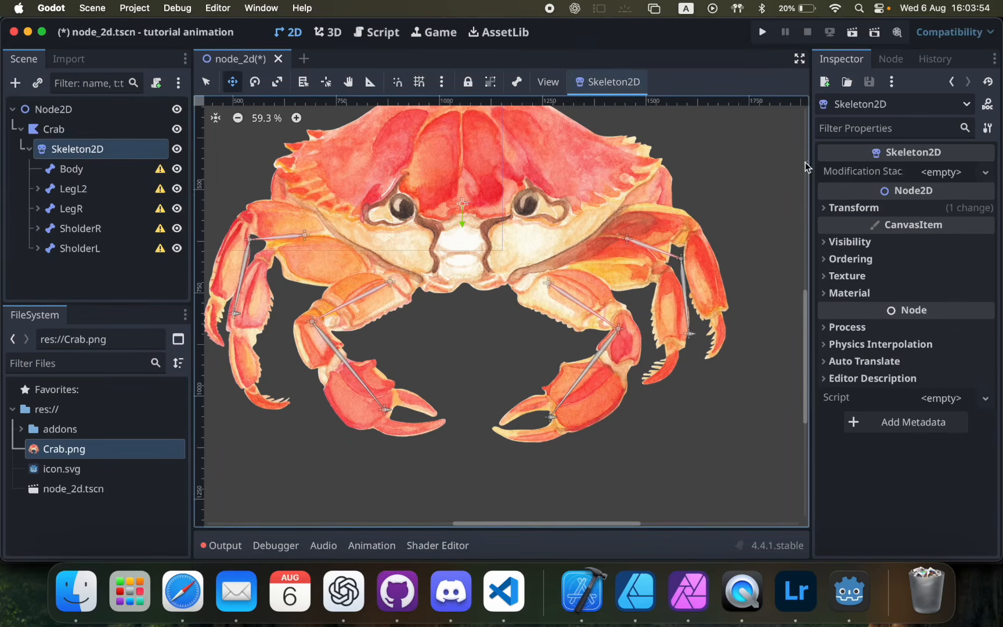
Step: Overwrite the Skeleton2D rest pose with the current bone positions and save the scene
key("super+s")
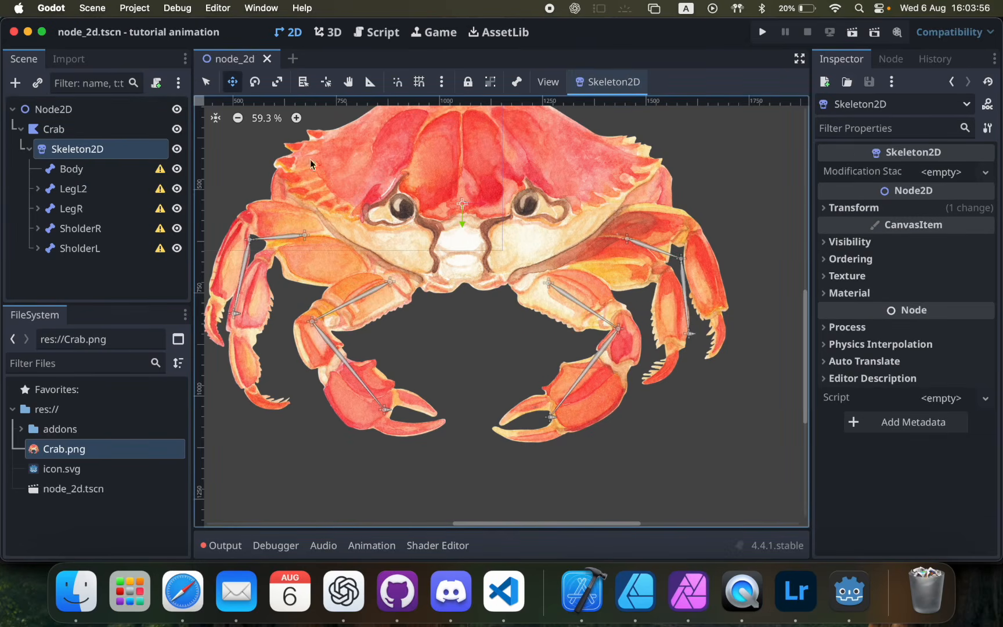
left_click(148, 169)
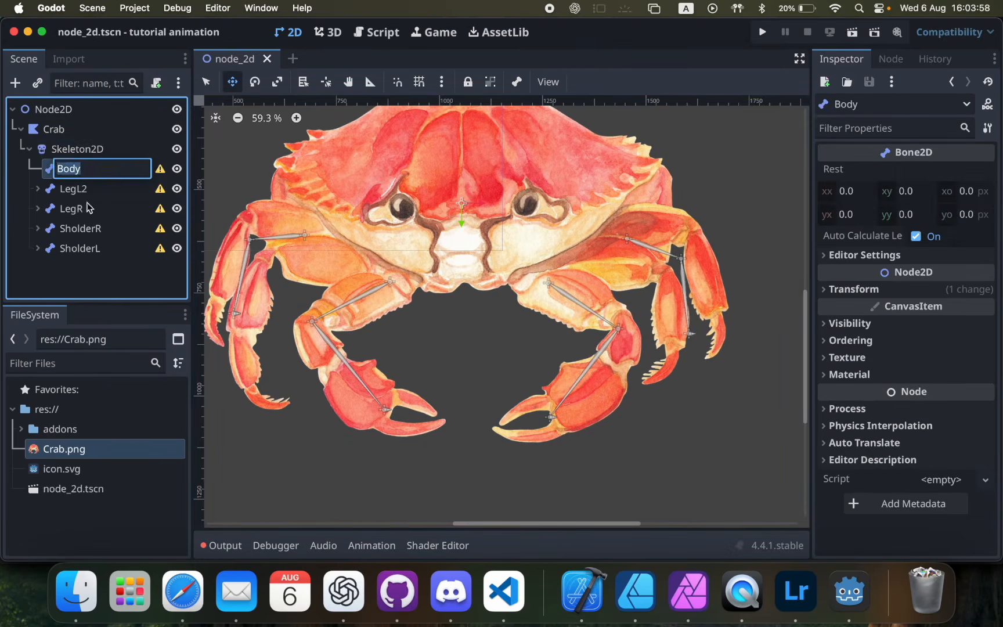
left_click(81, 150)
left_click(614, 82)
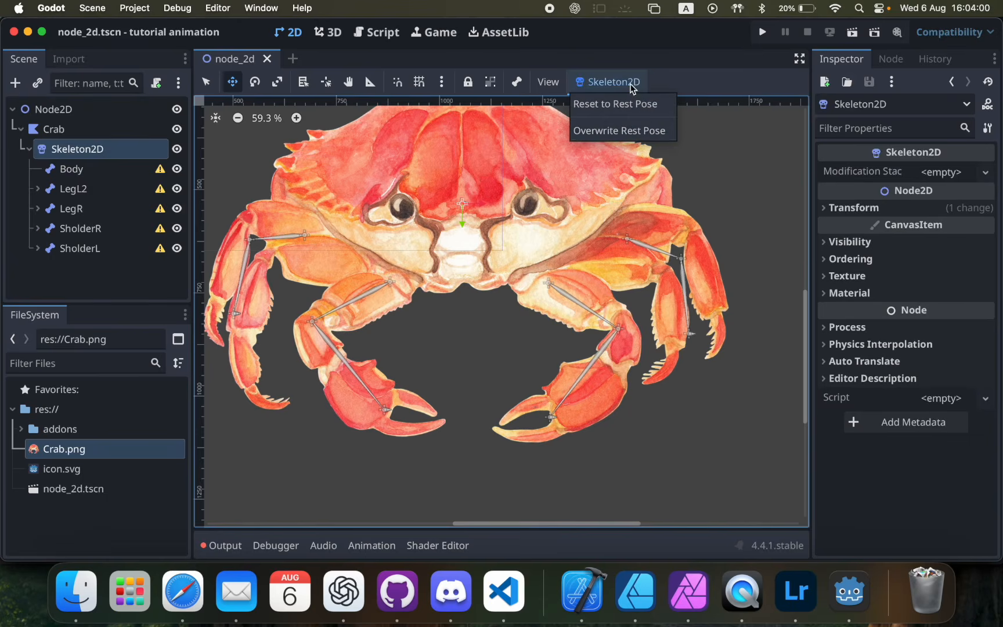
left_click(335, 259)
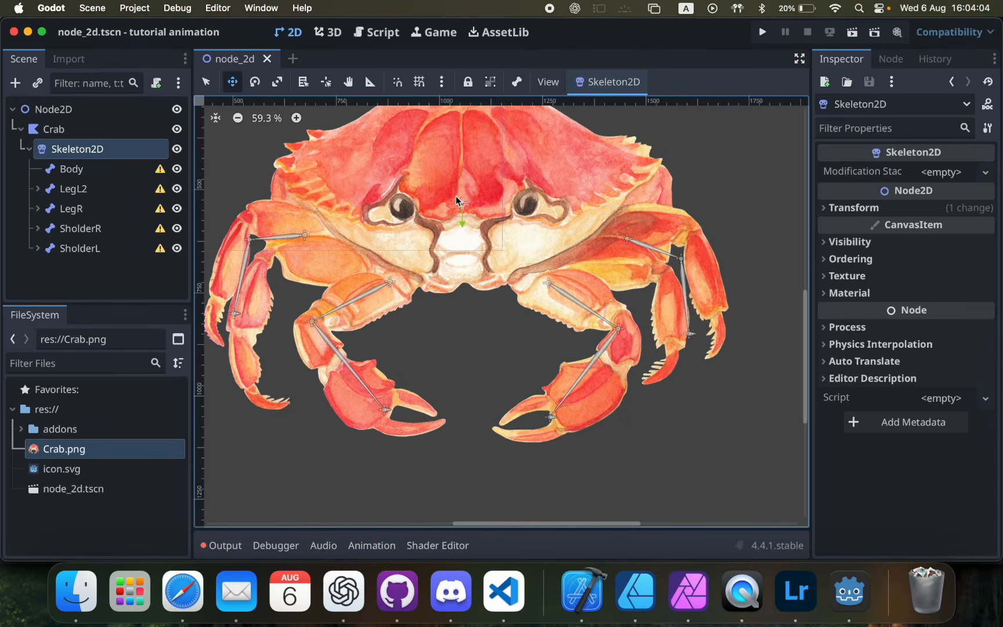
left_click(615, 79)
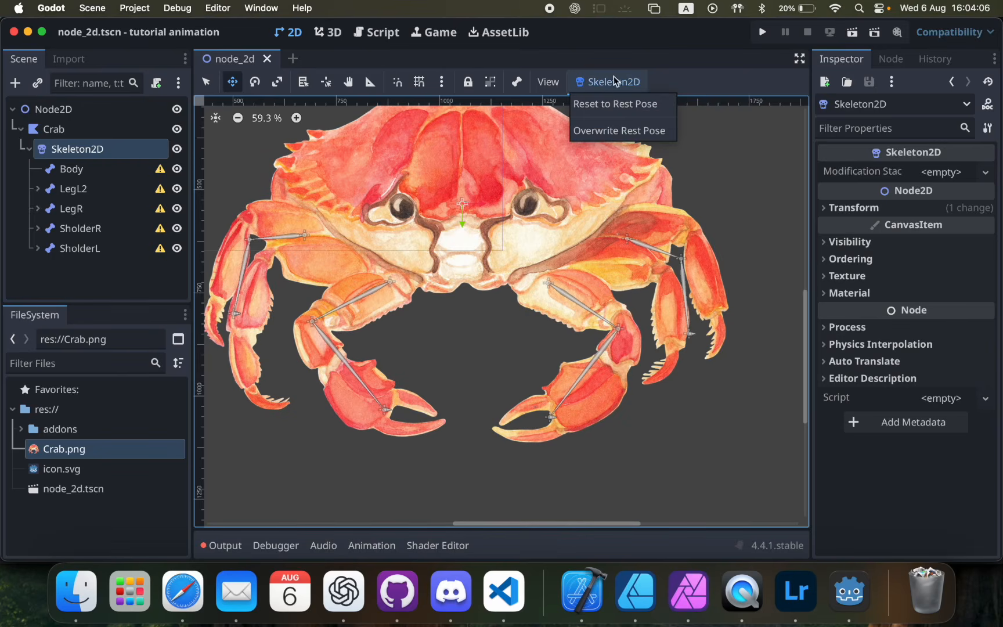
left_click(613, 129)
key("super+s")
Step: Assign the Skeleton2D node to the Crab polygon's Skeleton property and save the scene
left_click(85, 128)
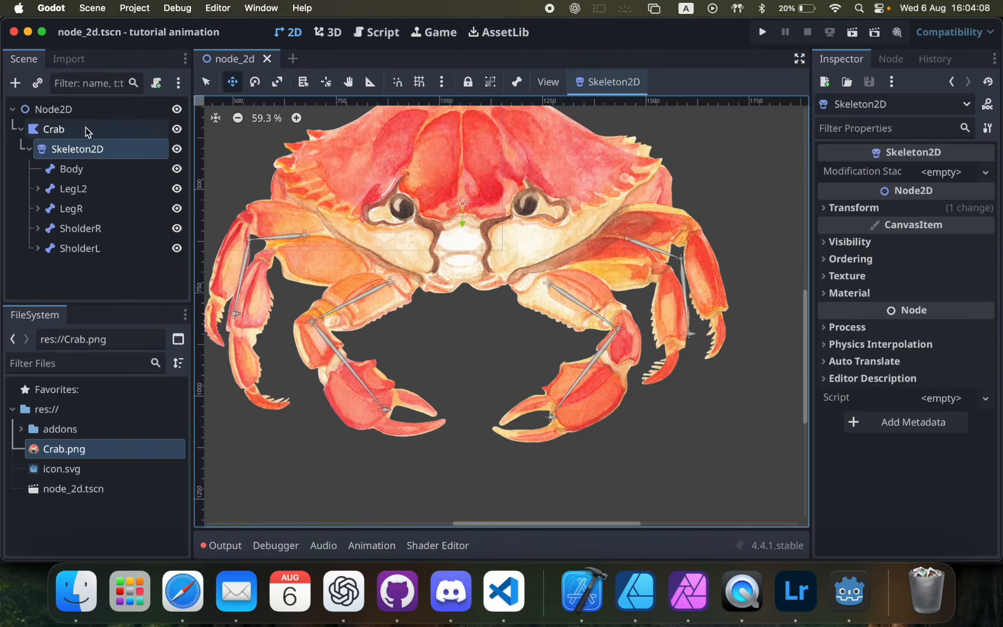
left_click(849, 273)
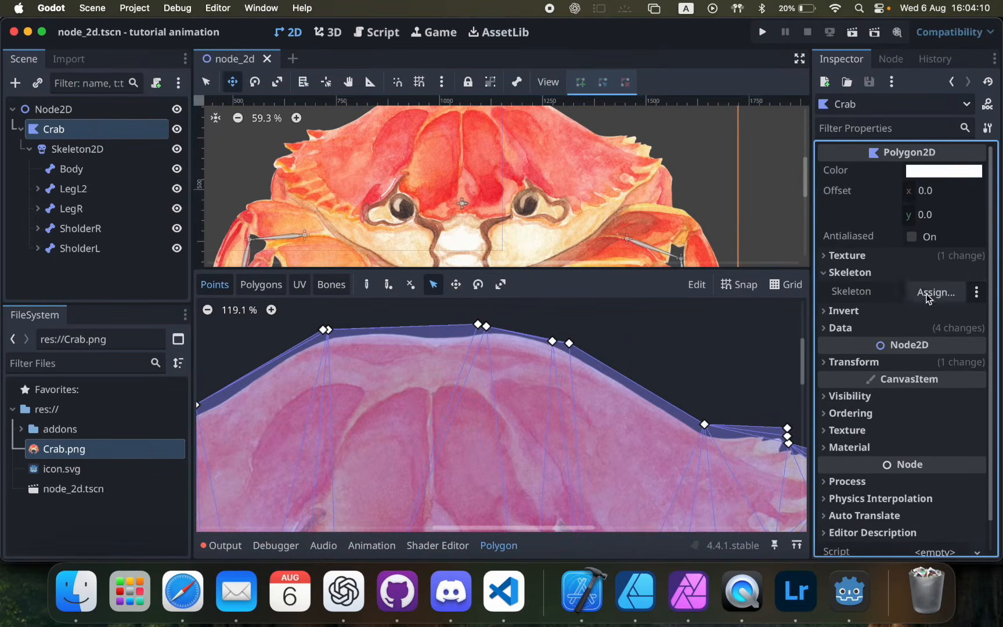
left_click(930, 293)
double_click(459, 184)
left_click_drag(69, 149, 942, 292)
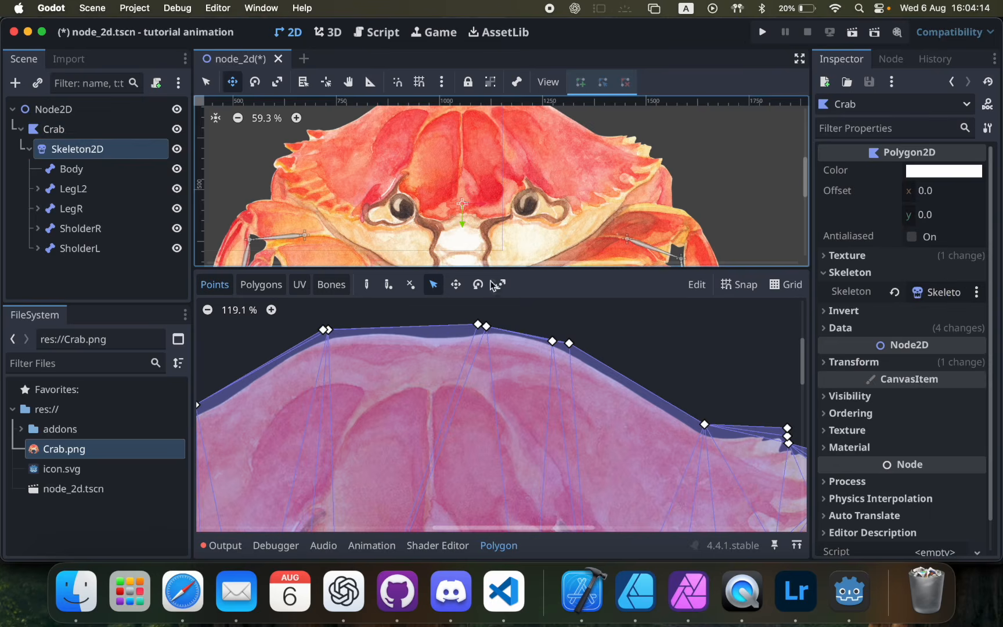
key("super+s")
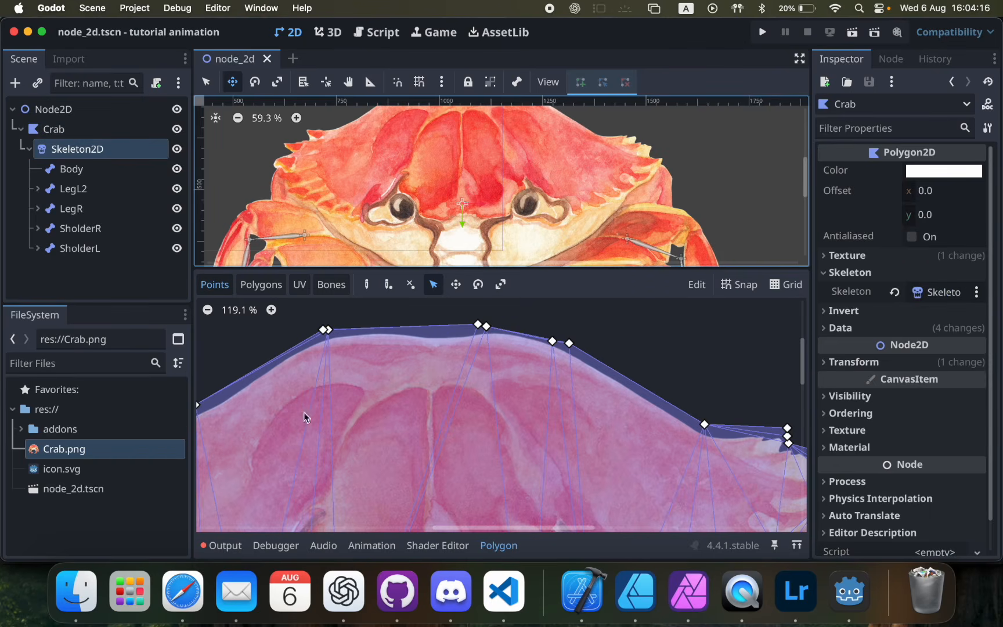
Step: Sync the skeleton's bones to the Crab polygon and enlarge the polygon editing area for weight painting
left_click(331, 285)
left_click(753, 316)
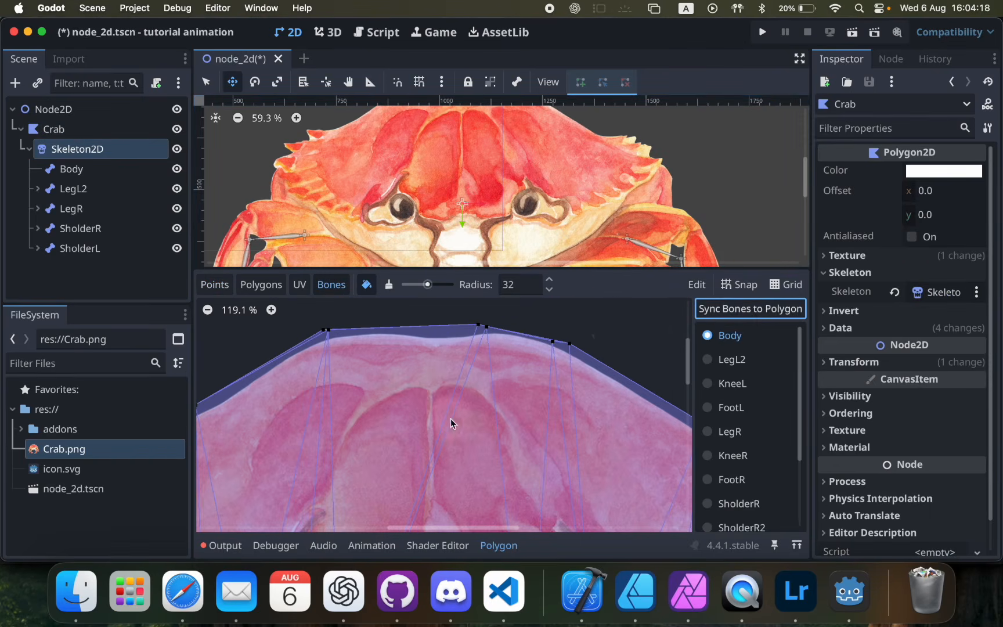
scroll(450, 418, "down", 6)
scroll(423, 465, "down", 5)
scroll(423, 464, "left", 2)
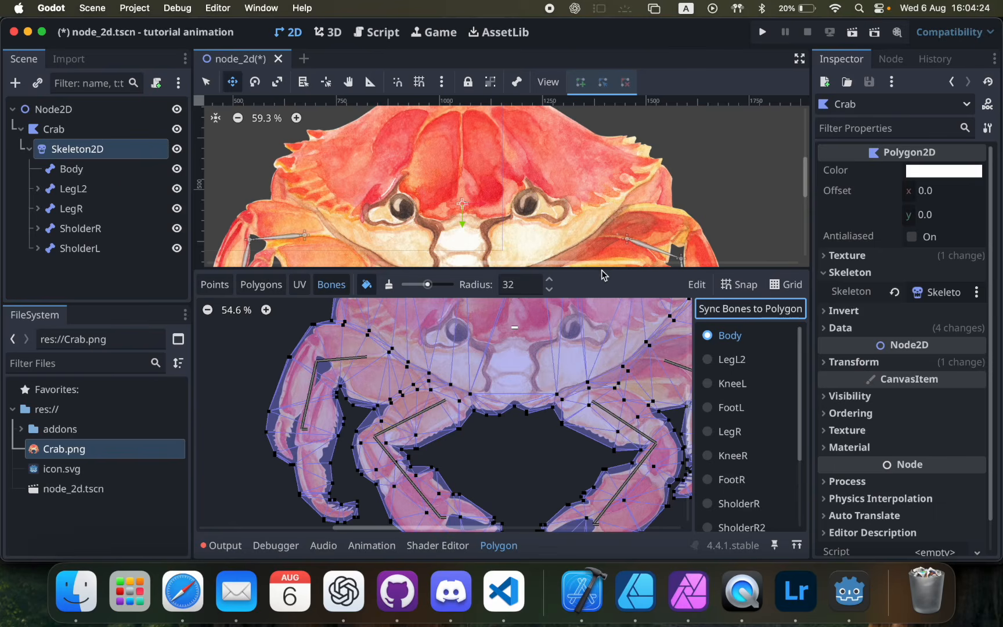
left_click_drag(601, 269, 597, 193)
scroll(521, 372, "up", 3)
scroll(520, 372, "right", 2)
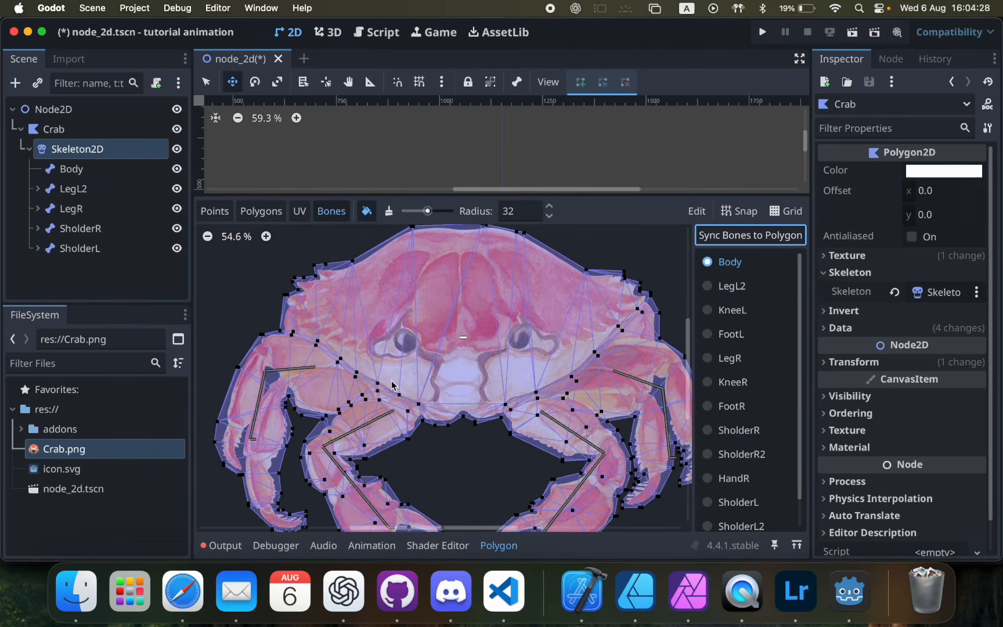
scroll(470, 141, "up", 3)
scroll(470, 143, "down", 4)
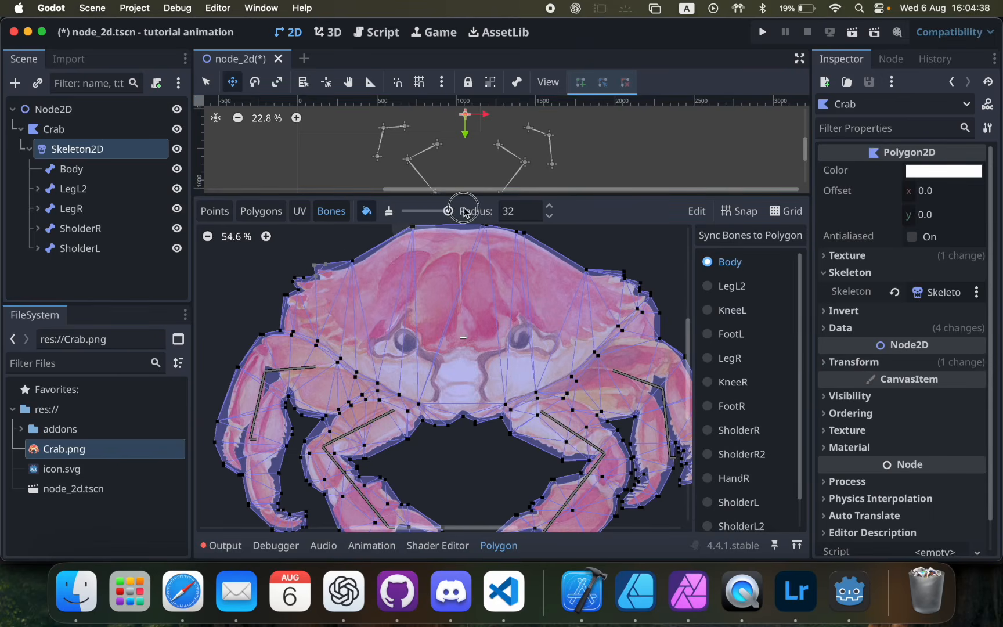
Step: Raise the weight brush to full strength and paint Body weight onto the vertices along the shell's upper edge and right-side spikes
mouse_move(354, 262)
left_mouse_down()
mouse_move(287, 288)
mouse_move(429, 234)
left_mouse_up()
scroll(429, 236, "up", 2)
mouse_move(397, 291)
left_mouse_down()
mouse_move(553, 291)
mouse_move(603, 316)
left_mouse_up()
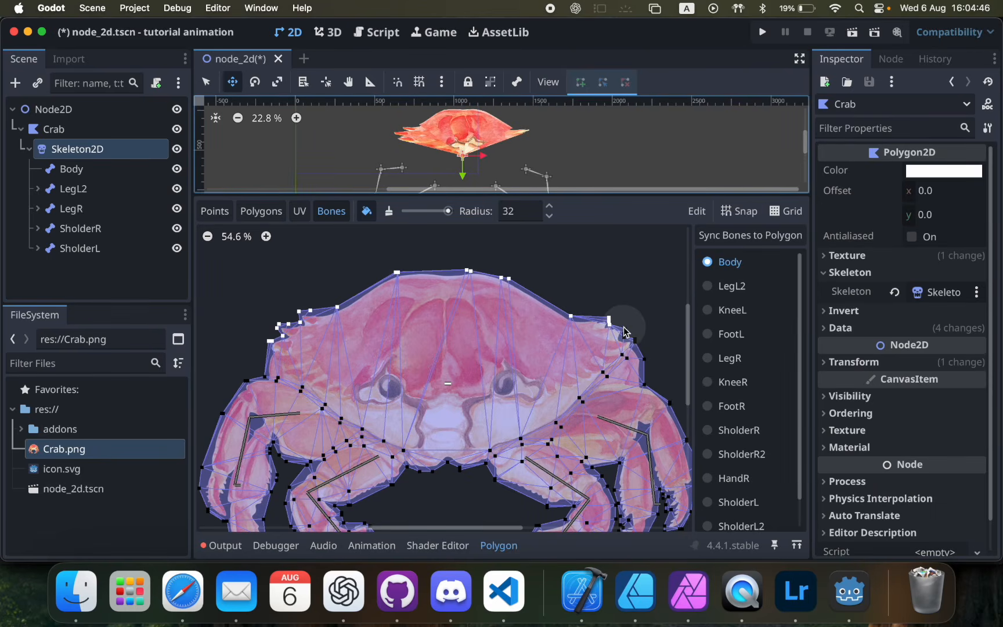
scroll(624, 327, "up", 10)
left_click_drag(591, 313, 622, 368)
scroll(621, 369, "right", 3)
scroll(621, 368, "down", 5)
left_click_drag(579, 306, 597, 324)
scroll(612, 388, "down", 5)
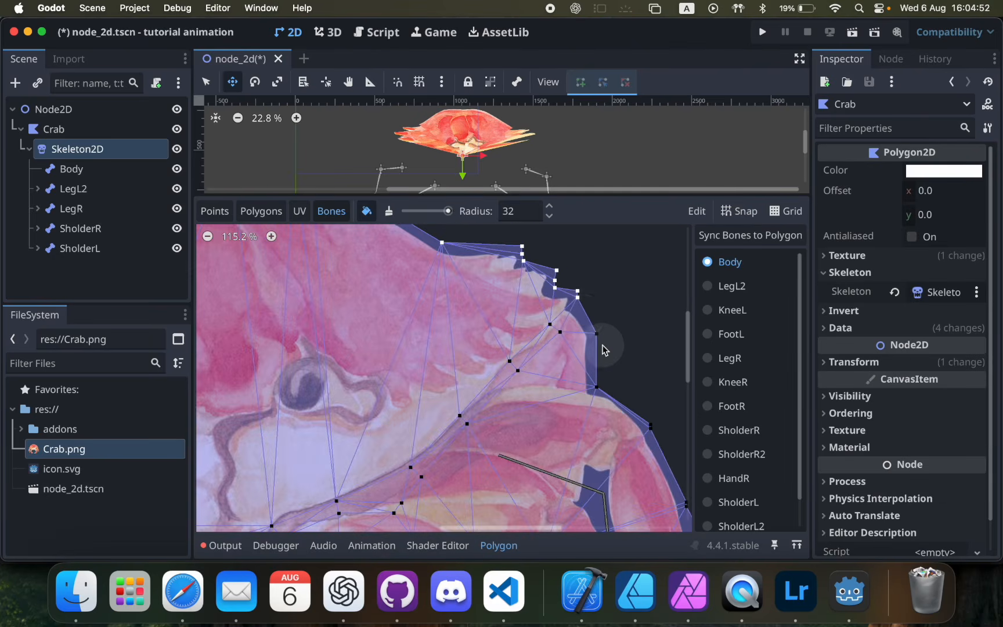
Step: Paint Body weight onto the shell-side vertices along the lower right shell edge, from the outer spikes in to the mouth
left_click_drag(562, 306, 457, 393)
scroll(456, 394, "down", 3)
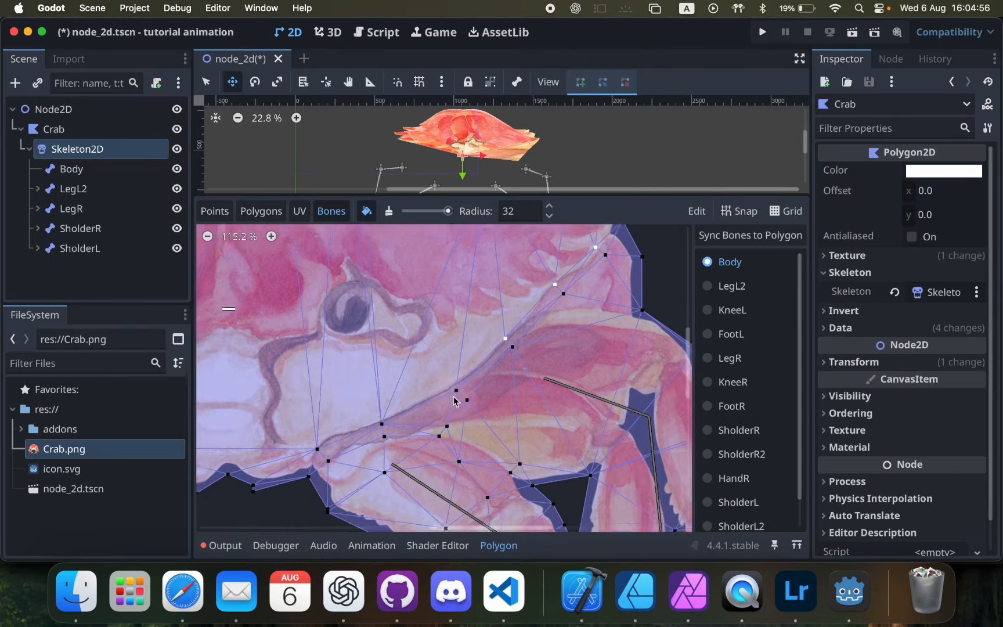
mouse_move(454, 352)
left_mouse_down()
mouse_move(451, 369)
mouse_move(364, 404)
left_mouse_up()
scroll(383, 401, "left", 3)
scroll(360, 411, "left", 8)
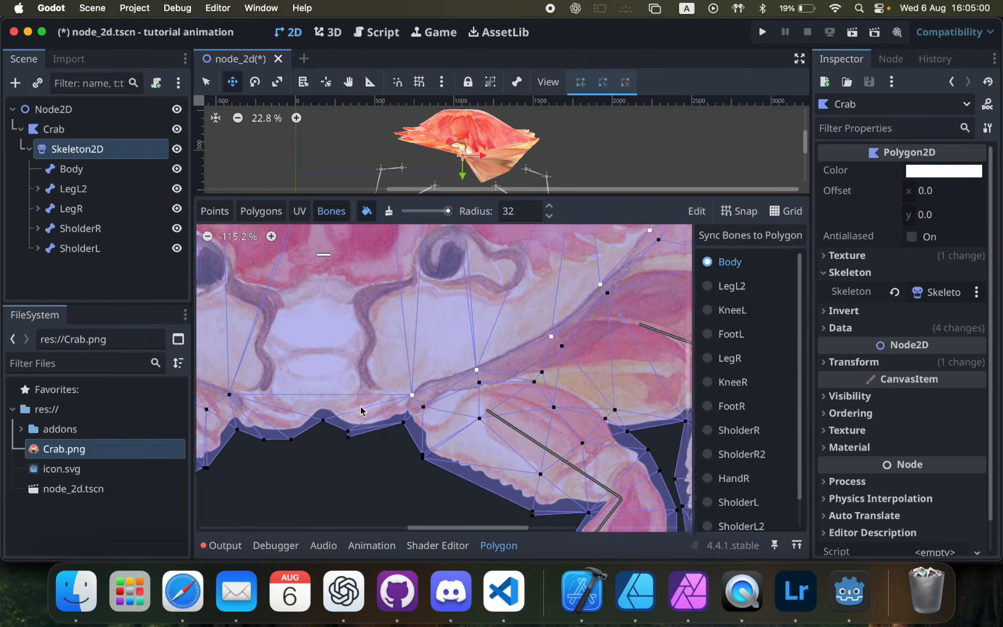
Step: Paint Body weight onto the outline vertices beneath the crab's mouth
scroll(360, 411, "left", 2)
scroll(406, 428, "down", 2)
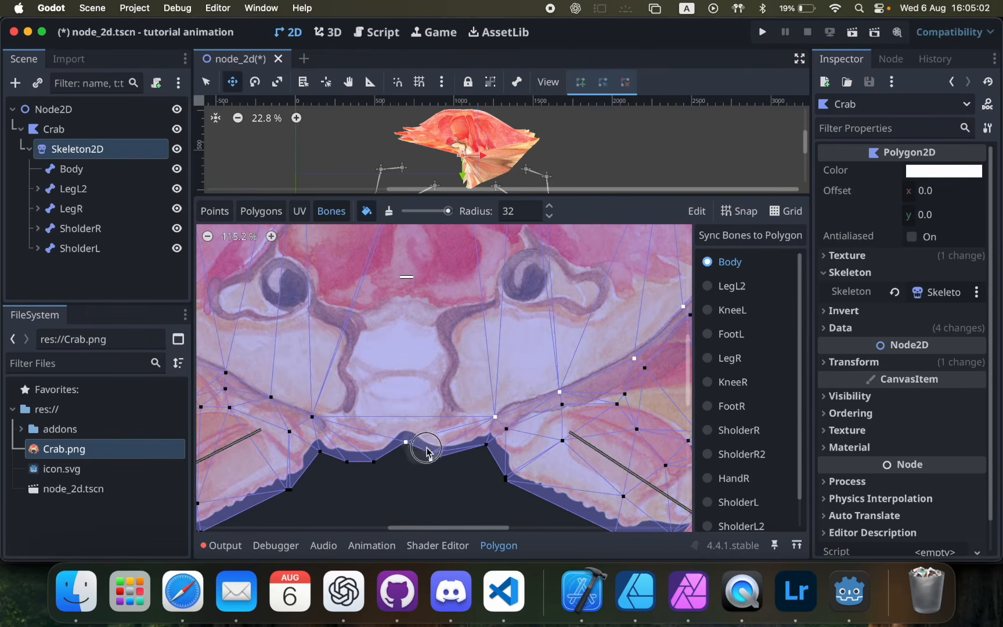
left_click(427, 454)
scroll(496, 460, "right", 8)
scroll(496, 461, "down", 3)
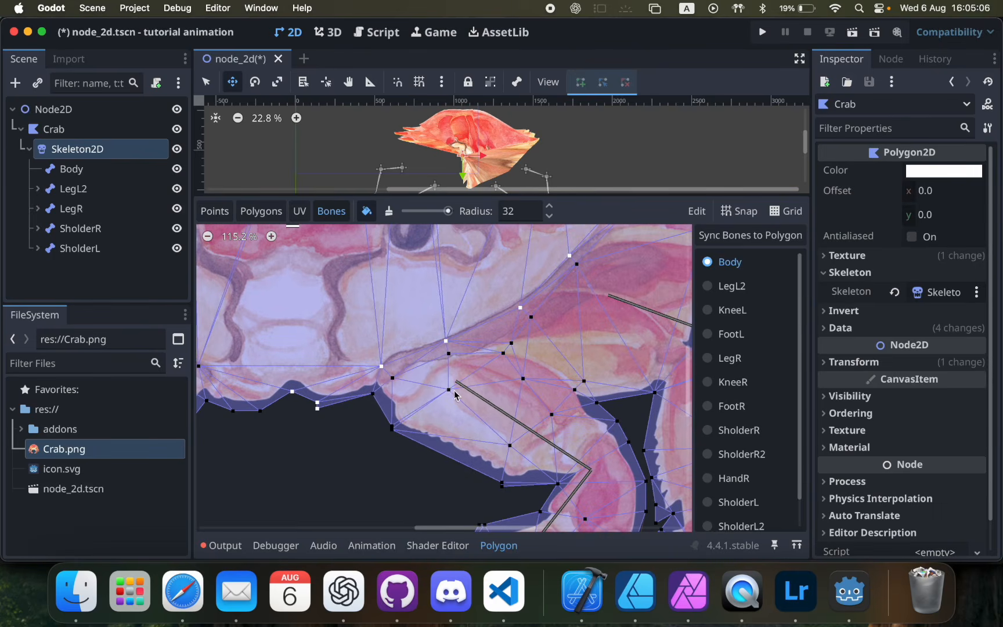
scroll(437, 407, "left", 6)
left_click(354, 399)
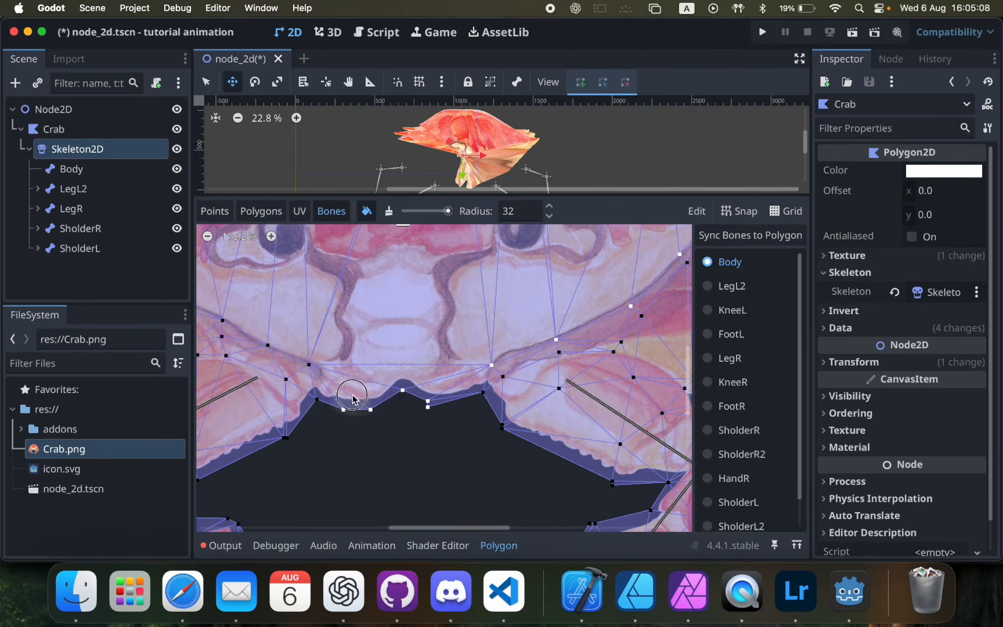
Step: Paint Body weight onto the shell-side vertices along the lower left shell edge, from the mouth out to the left spikes
scroll(347, 396, "left", 7)
left_click_drag(458, 360, 357, 306)
scroll(358, 306, "left", 9)
scroll(358, 306, "up", 5)
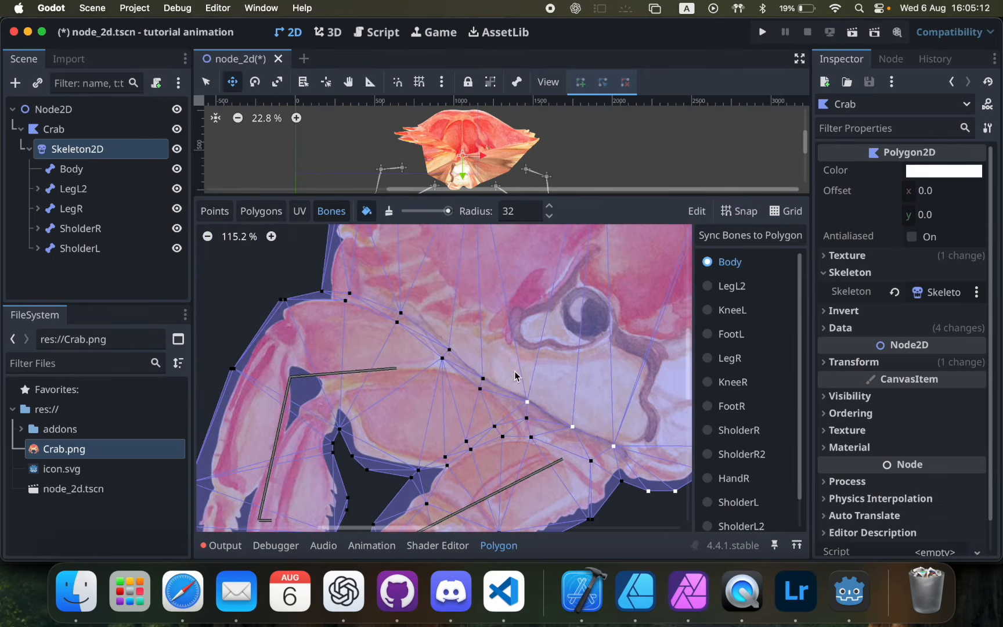
mouse_move(494, 372)
left_mouse_down()
mouse_move(408, 296)
mouse_move(357, 284)
left_mouse_up()
scroll(357, 284, "up", 3)
scroll(361, 258, "up", 3)
scroll(361, 258, "right", 3)
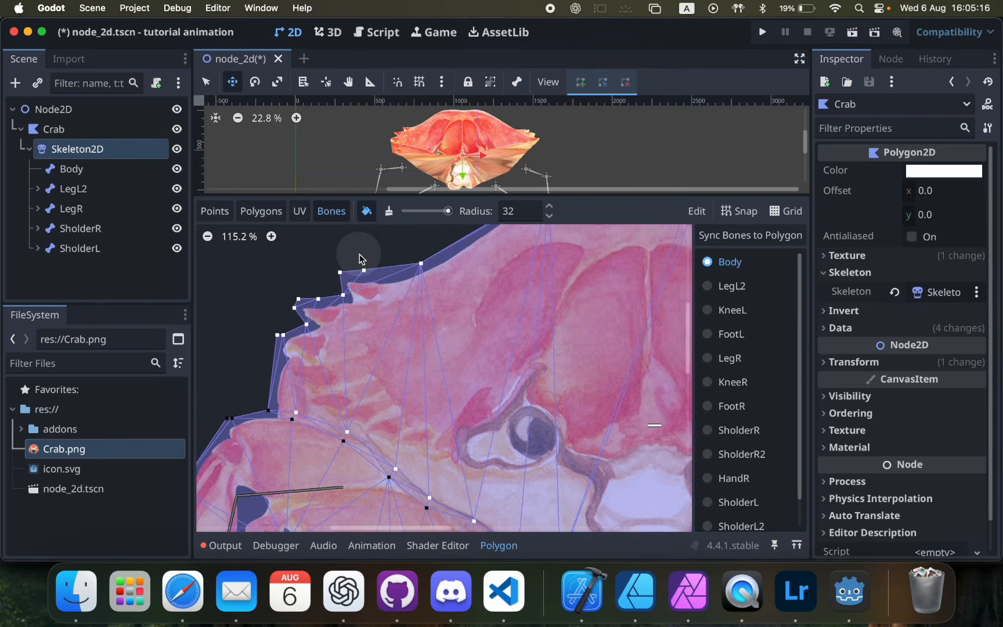
scroll(493, 287, "down", 2, "ctrl")
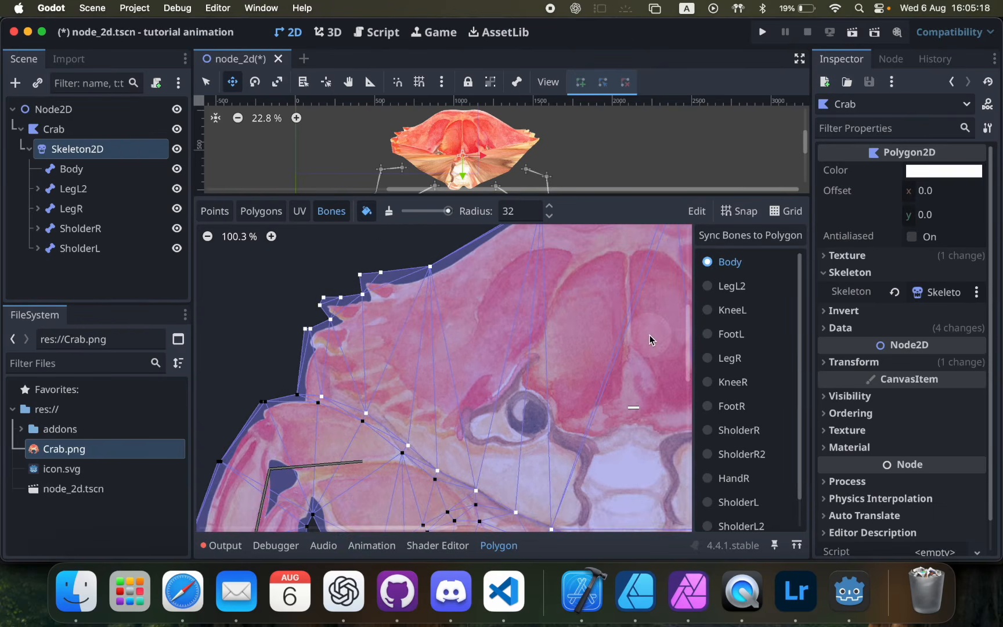
Step: Rename the LegL2 bone as LegL and save the scene
left_click(731, 286)
scroll(513, 343, "down", 8)
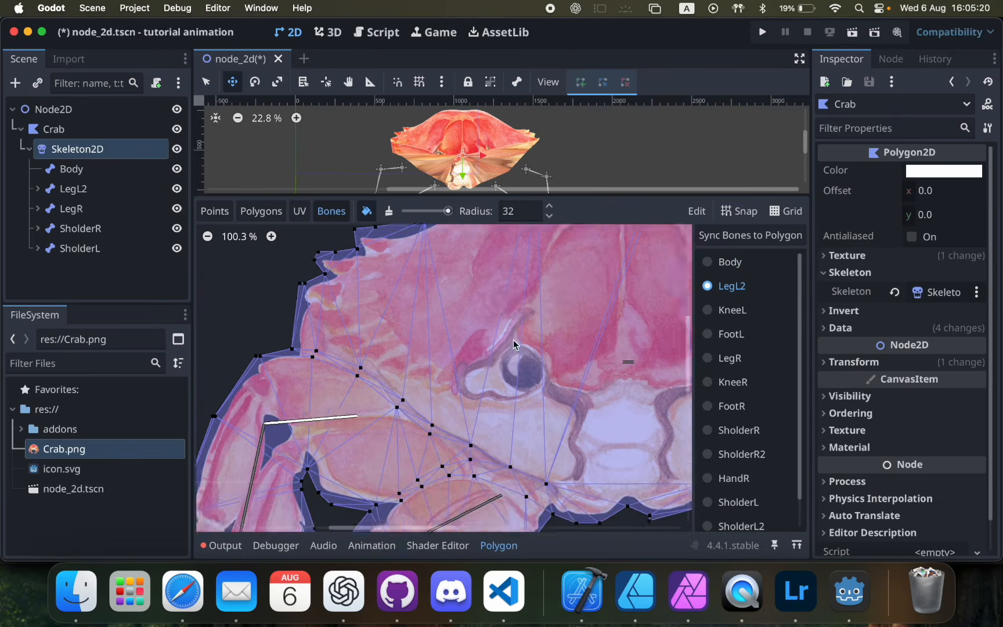
scroll(514, 345, "left", 5)
scroll(514, 345, "up", 2)
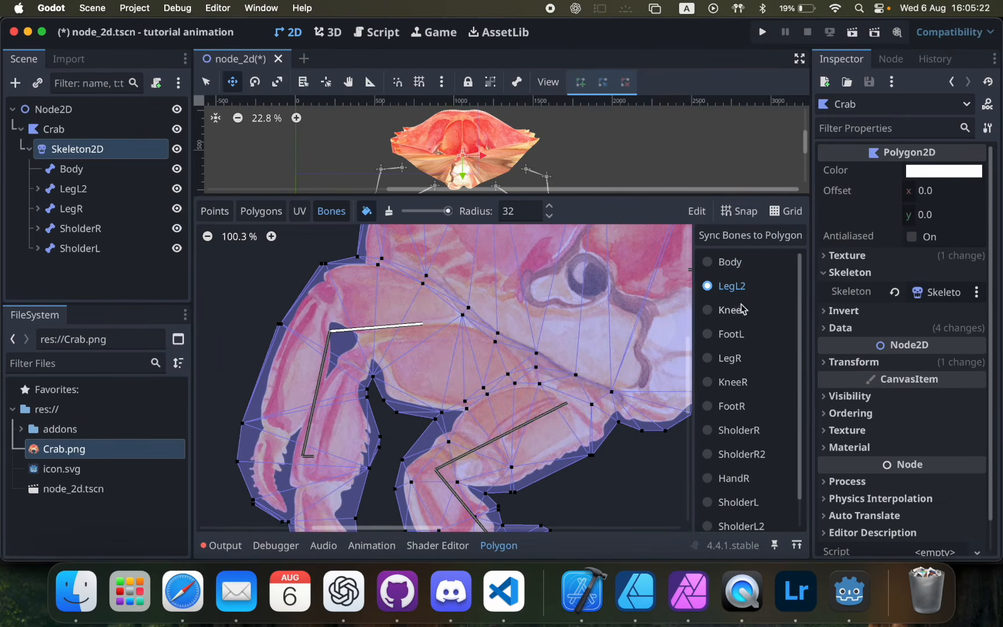
left_click(77, 196)
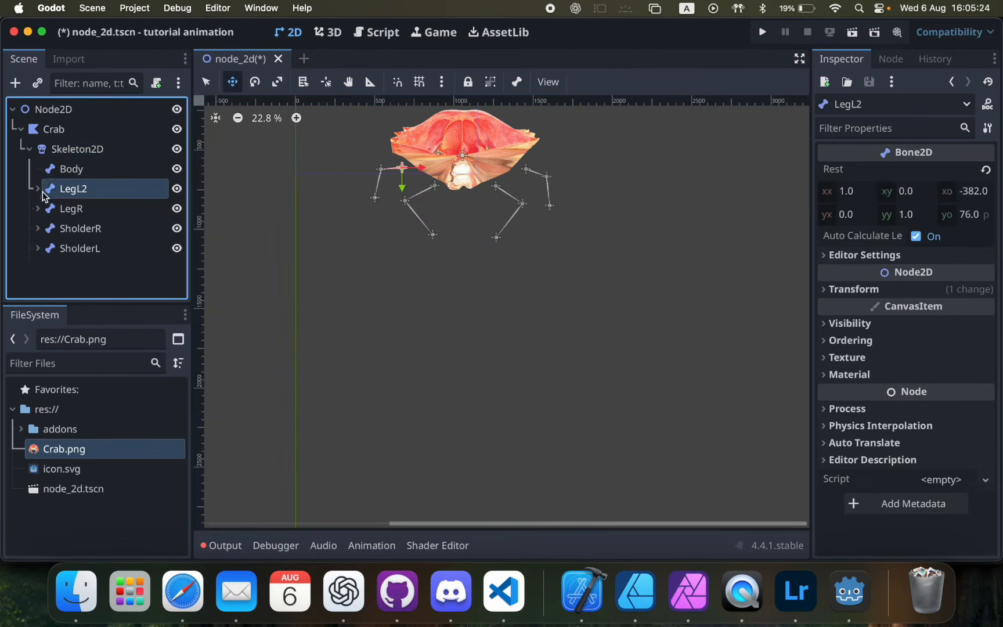
left_click(39, 192)
left_click(39, 191)
key("Return")
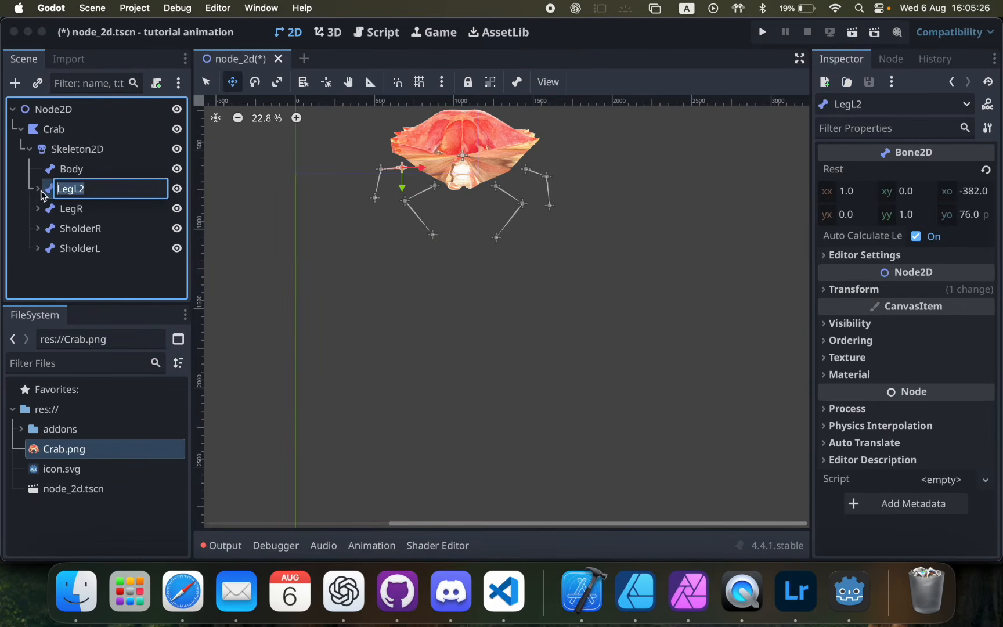
key("Return")
key("cmd+s")
Step: Reset the skeleton to its rest pose and sync the renamed bones to the Crab polygon again
left_click(94, 150)
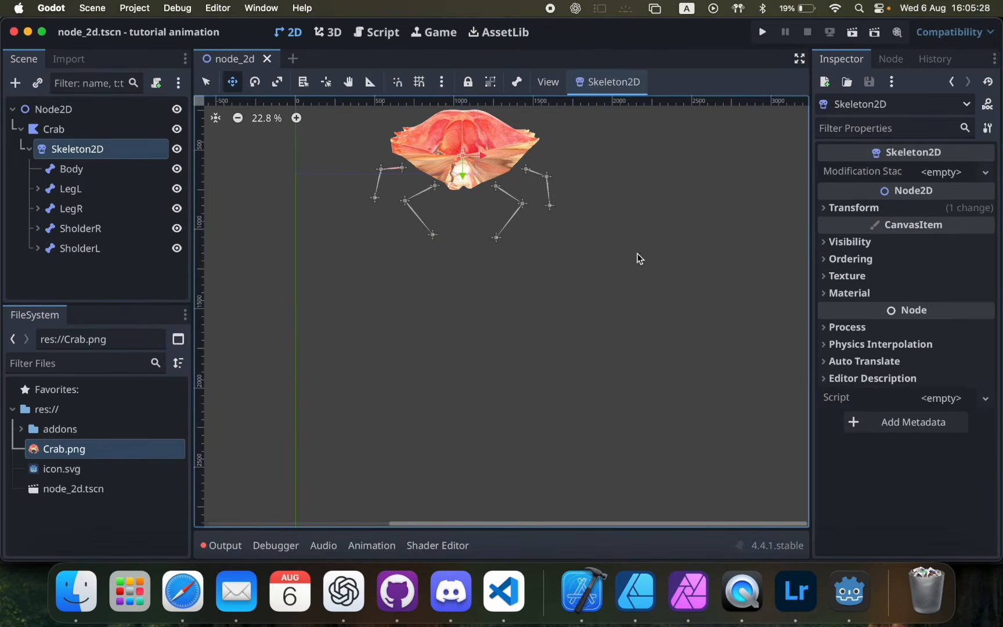
left_click(609, 83)
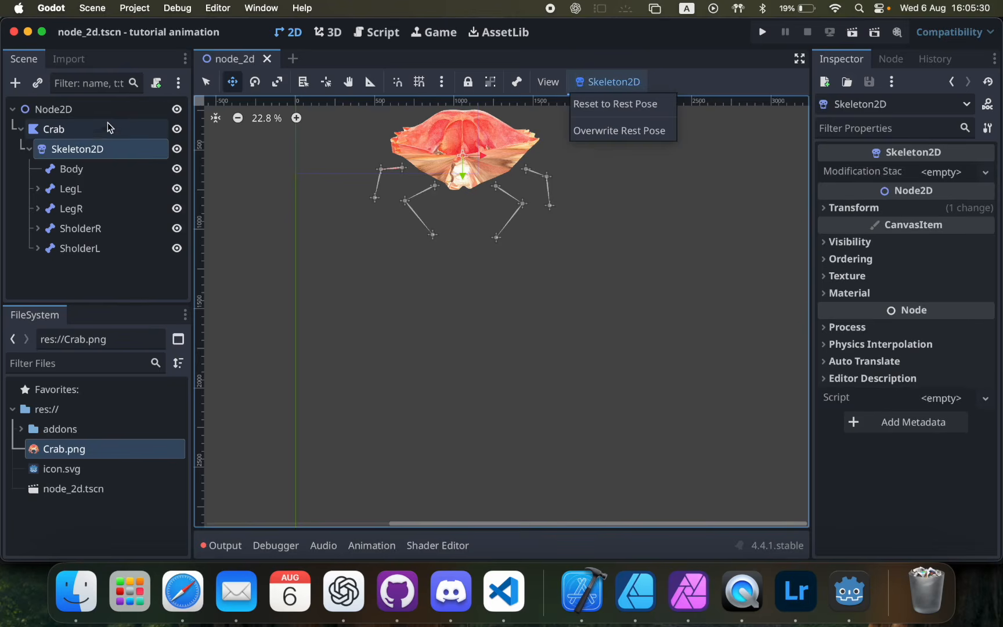
left_click(94, 148)
left_click(598, 82)
left_click(611, 105)
left_click(92, 132)
left_click(787, 235)
Step: Paint LegL weight onto the left upper leg's vertices along the joint with the shell and the arm
left_click(722, 288)
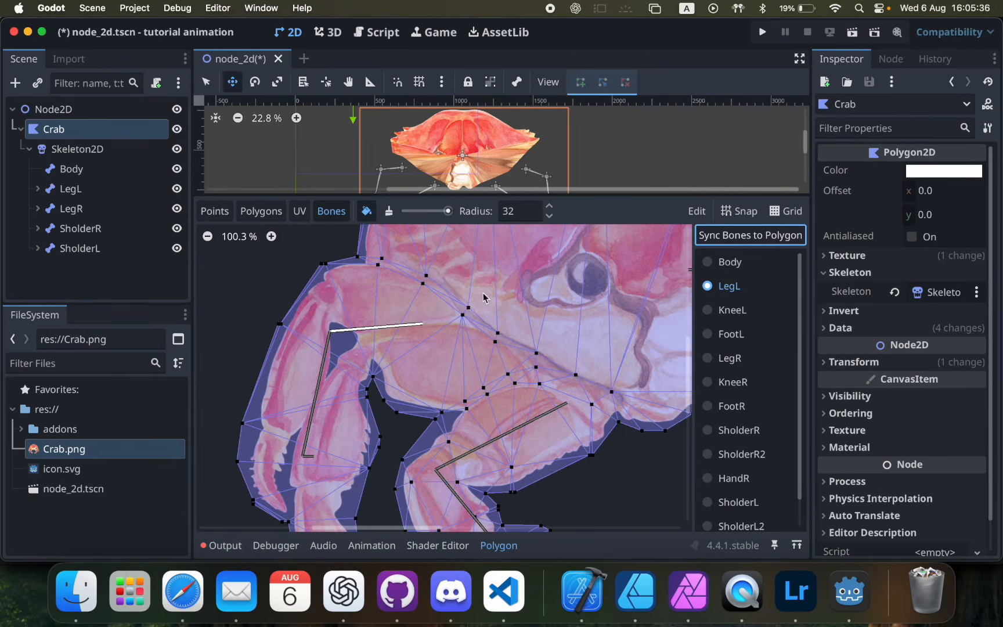
scroll(676, 165, "down", 2)
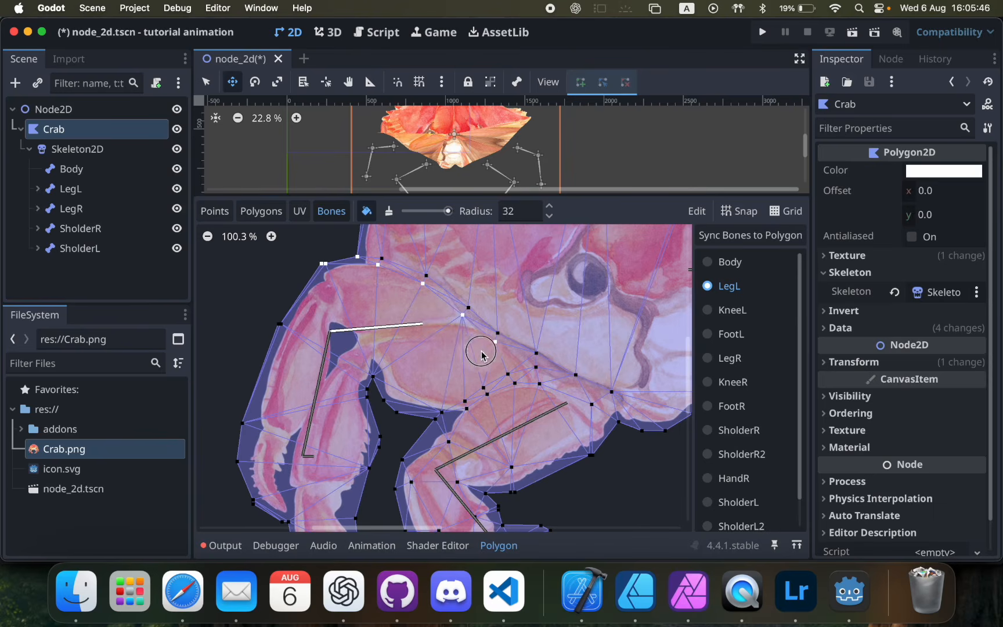
scroll(482, 353, "up", 10)
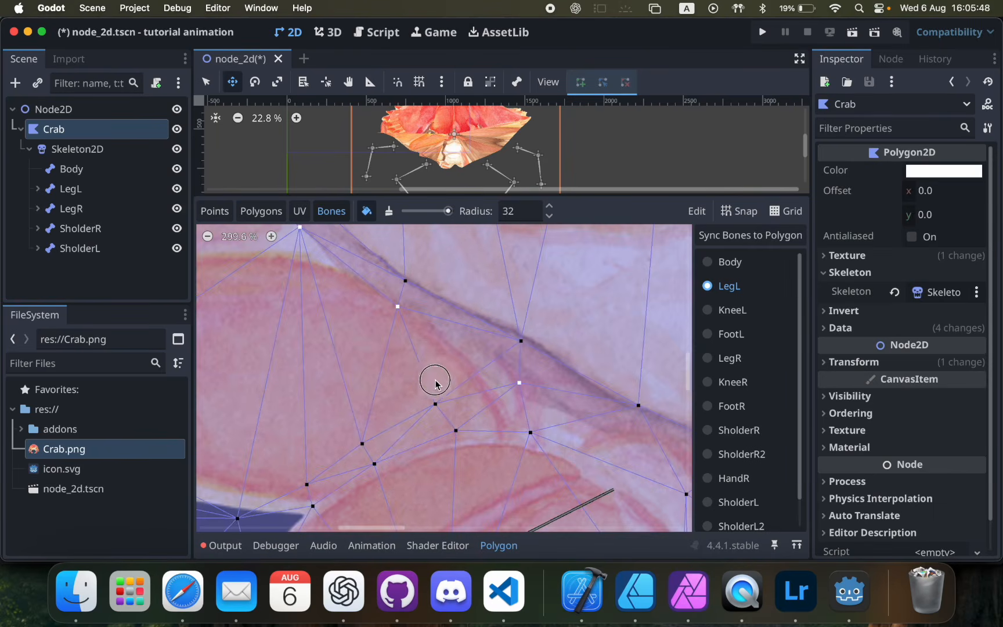
scroll(433, 397, "left", 5)
scroll(433, 397, "down", 2)
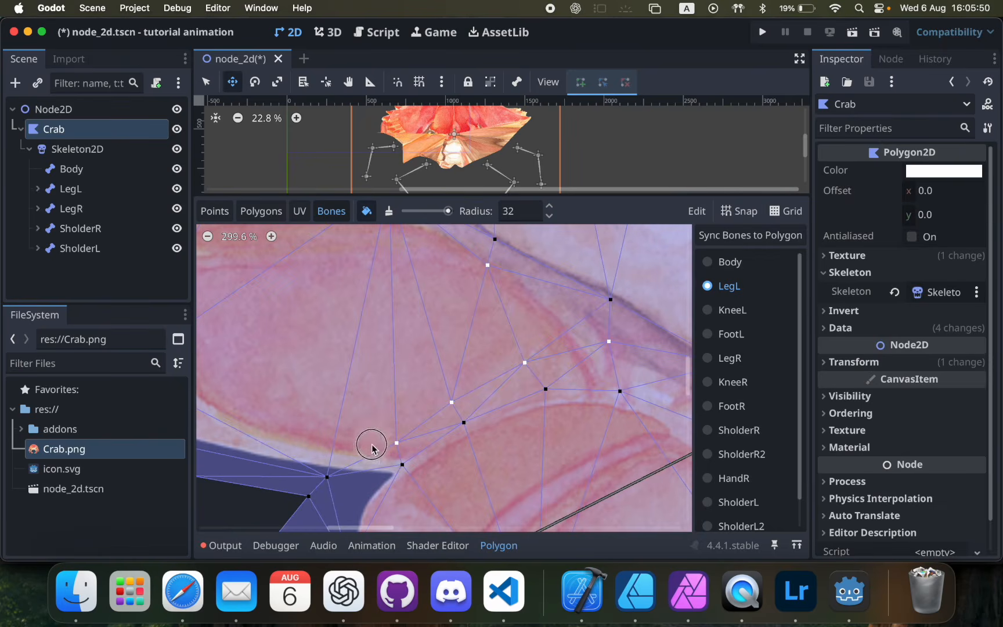
Step: Paint LegL weight onto the vertices along the left upper leg's underside and around its knee
scroll(313, 489, "down", 10)
scroll(313, 488, "left", 8)
scroll(313, 489, "down", 3)
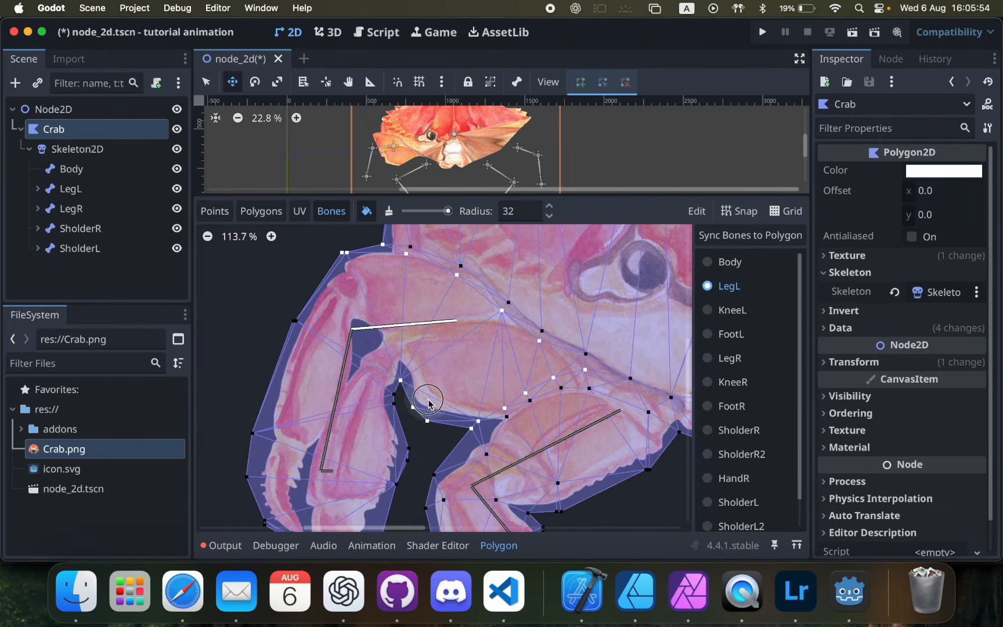
left_click_drag(434, 406, 314, 313)
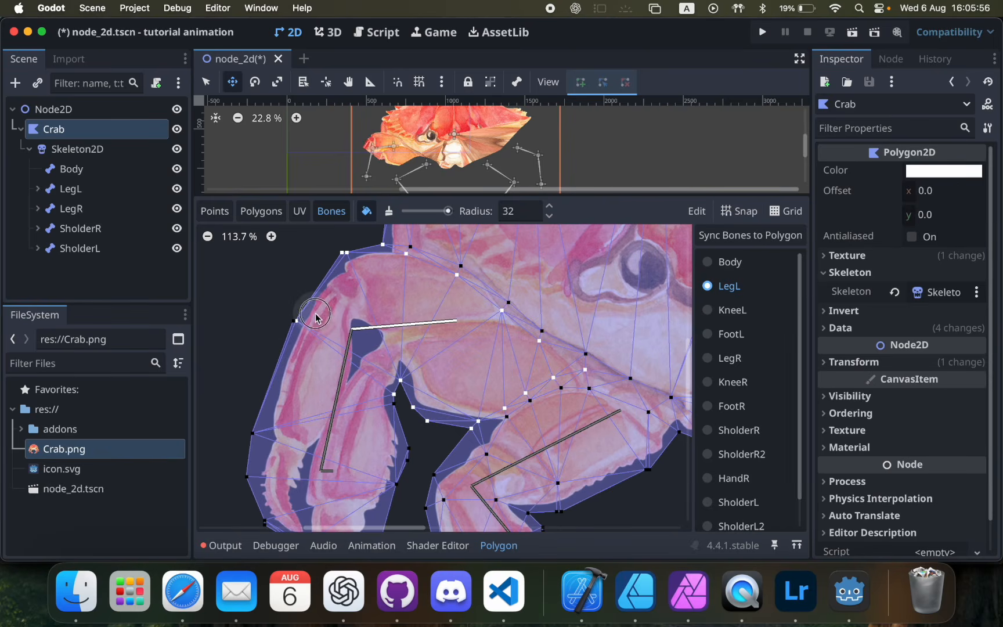
scroll(389, 378, "down", 3)
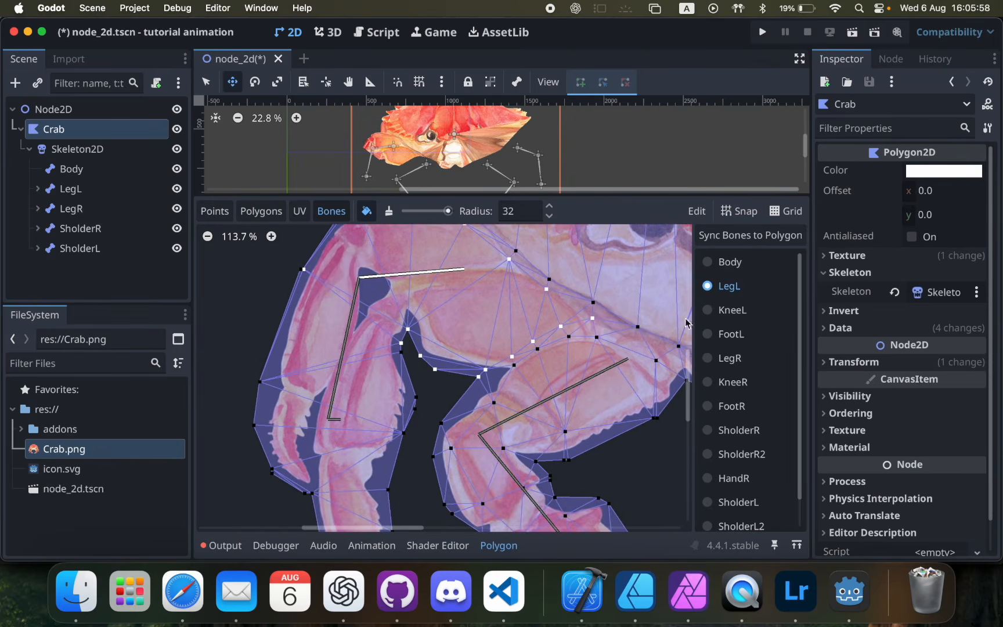
Step: Paint KneeL bone weights onto the vertices surrounding the middle segment of the crab's left-hand outer legs
left_click(725, 311)
scroll(291, 283, "up", 5)
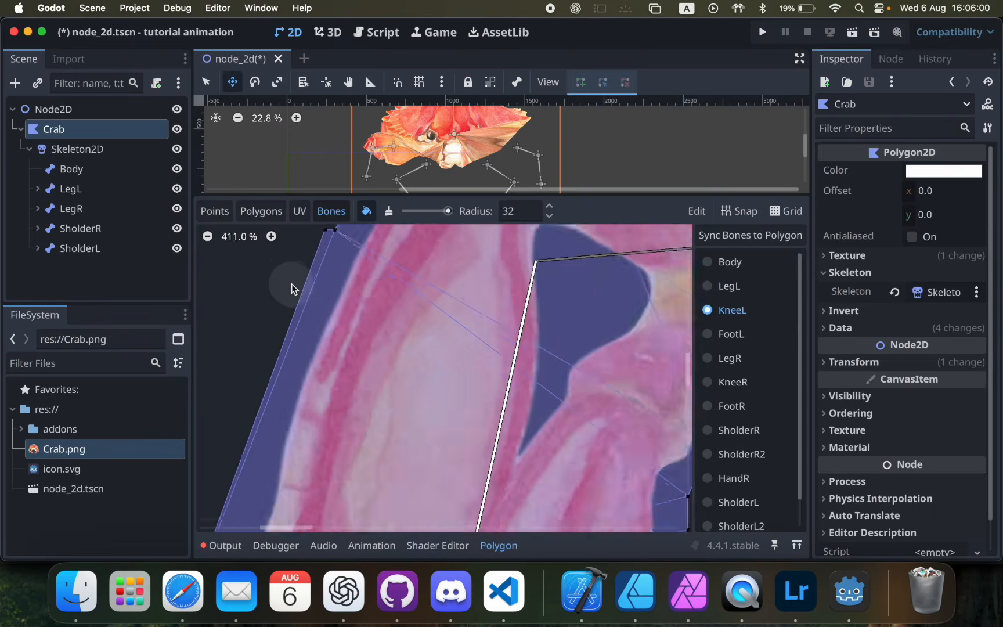
scroll(307, 324, "down", 3)
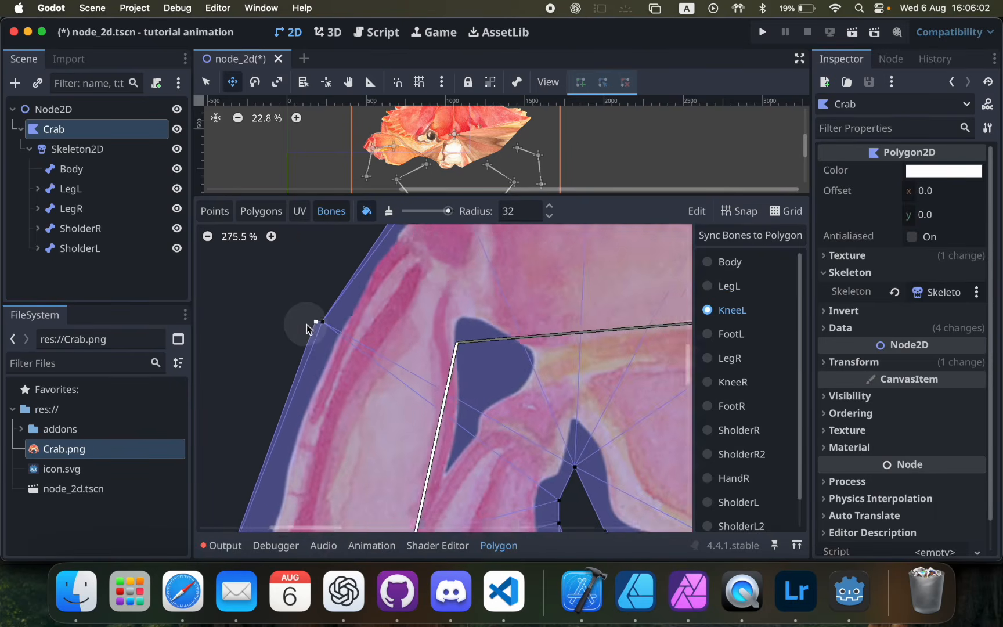
scroll(503, 434, "down", 4)
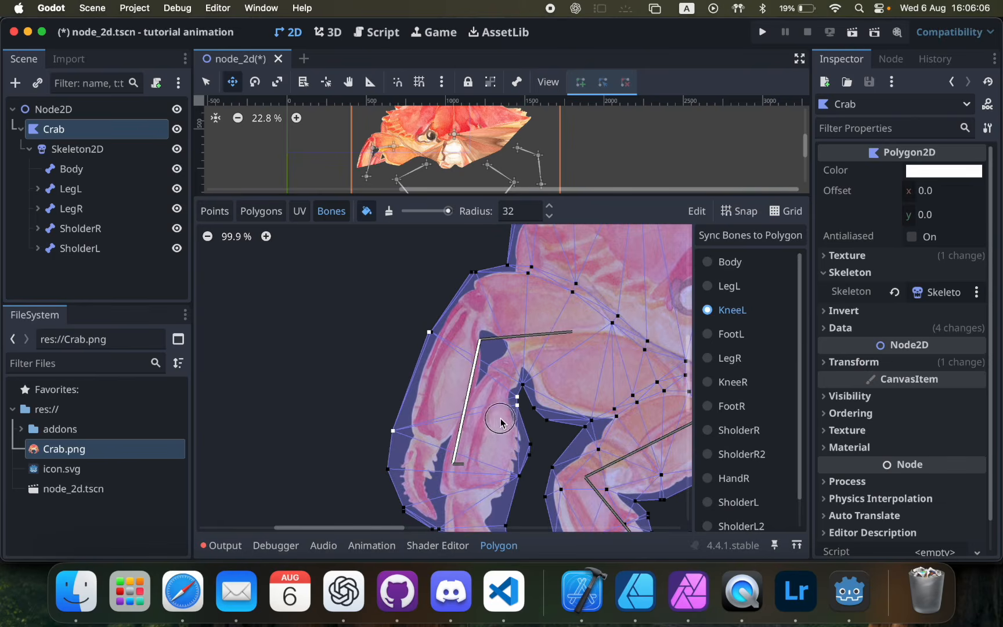
scroll(517, 443, "down", 2)
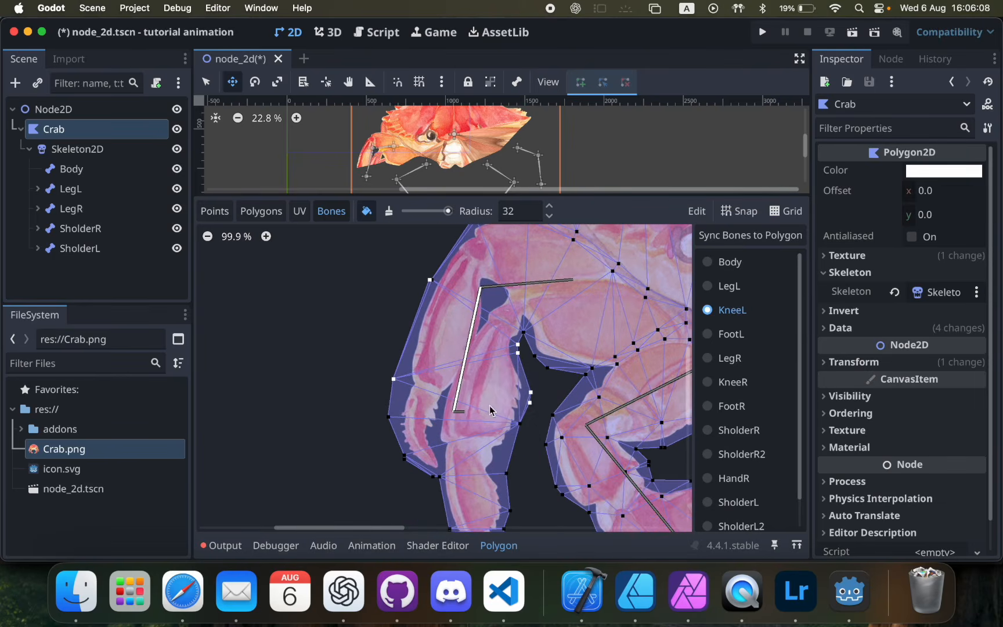
scroll(489, 409, "down", 2)
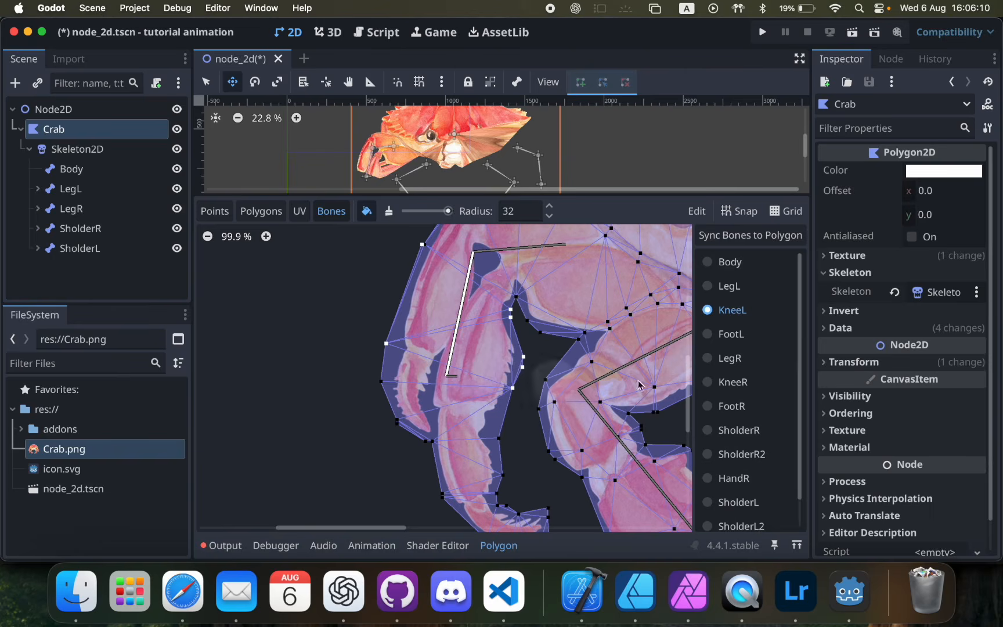
Step: Paint FootL bone weights onto all the vertices around the lower tips of the left-hand outer legs
left_click(730, 335)
scroll(326, 365, "down", 4)
mouse_move(380, 321)
left_mouse_down()
mouse_move(456, 363)
mouse_move(459, 403)
mouse_move(441, 421)
mouse_move(525, 444)
mouse_move(536, 464)
left_mouse_up()
scroll(381, 143, "down", 2)
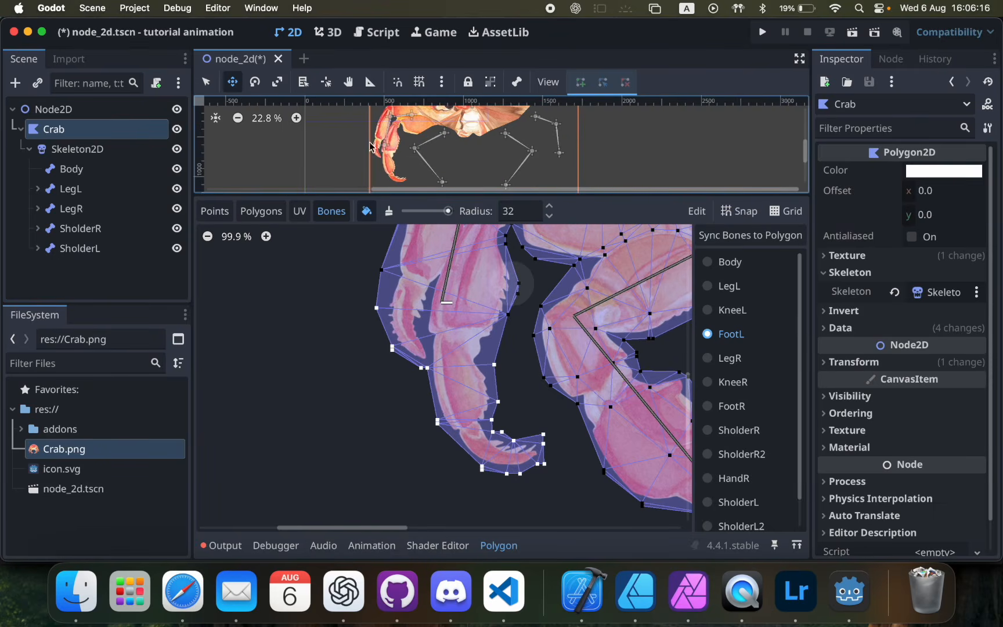
Step: Enlarge the 2D viewport above the polygon editor so the whole crab is in view
scroll(318, 143, "right", 1)
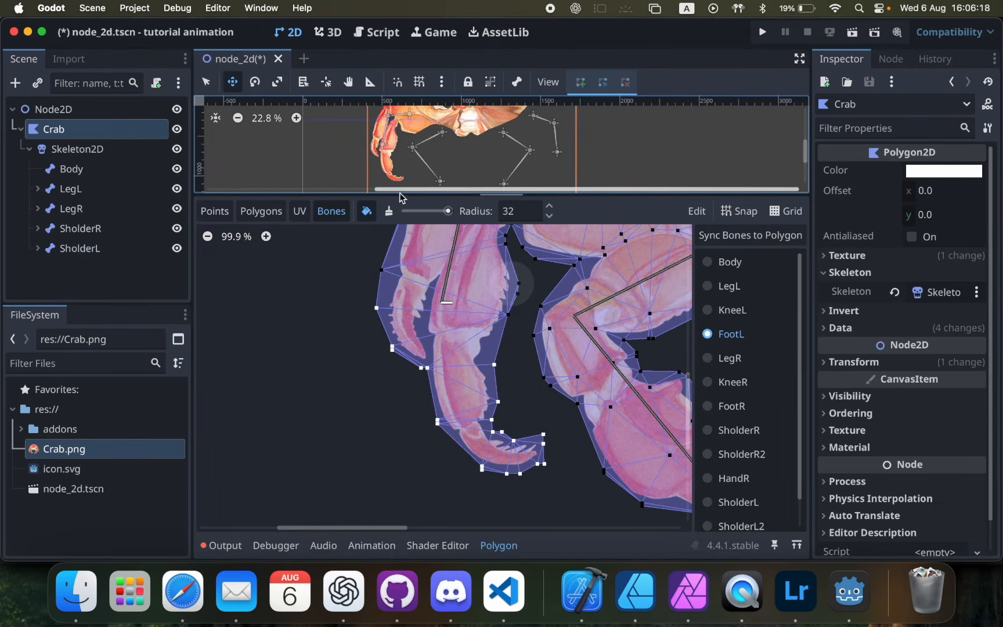
left_click_drag(400, 197, 400, 298)
scroll(400, 219, "up", 2)
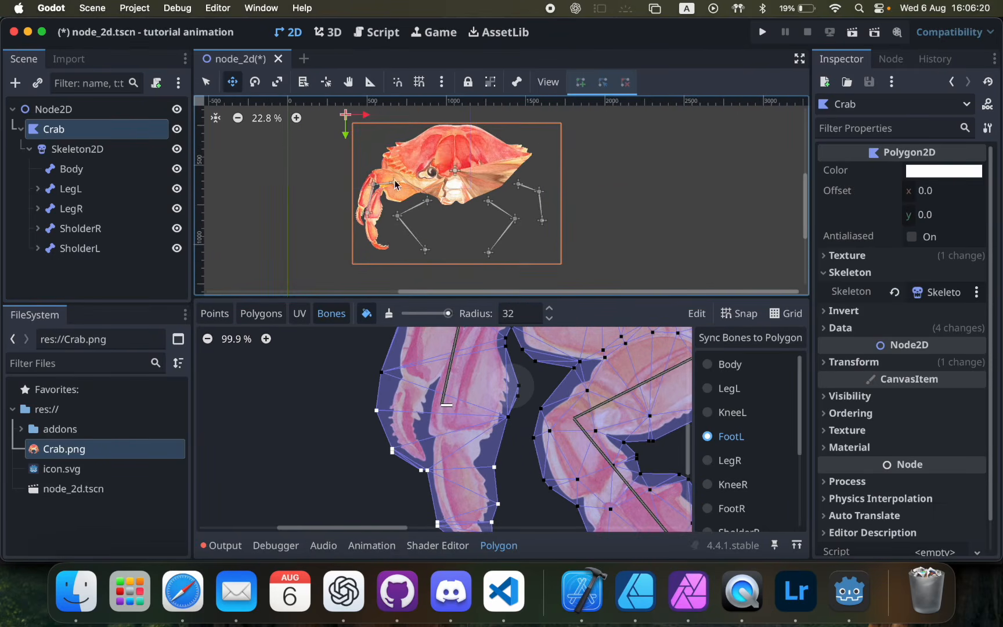
Step: Expand LegL in the scene tree, try moving the bone to test the leg's deformation, and undo the move
left_click(38, 189)
left_click(70, 189)
left_click_drag(374, 226, 244, 258)
key("super+z")
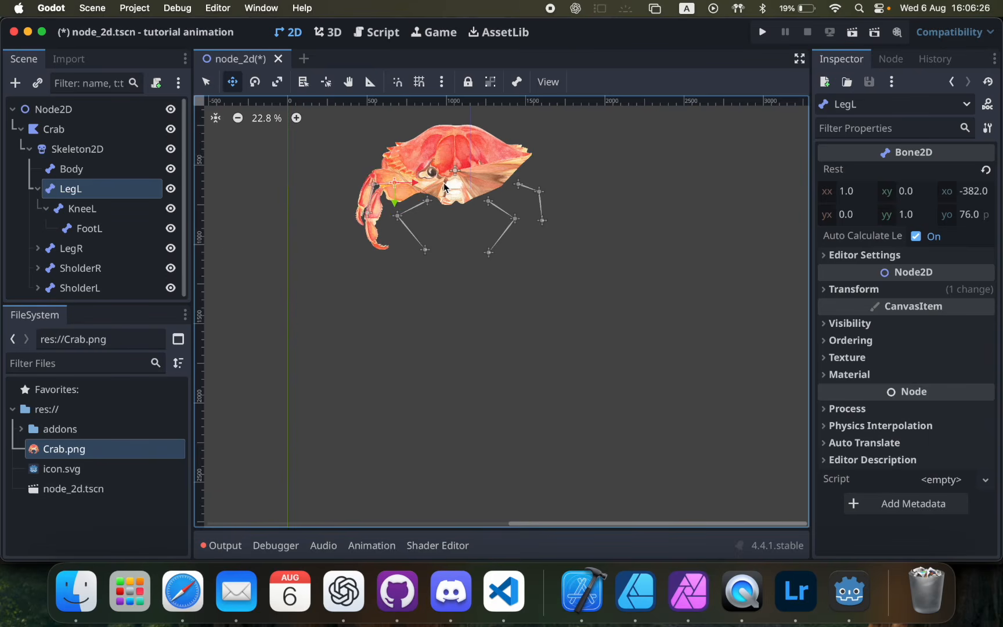
Step: Reselect the Crab polygon and check which vertices are weighted to the LegL and KneeL bones
left_click(87, 149)
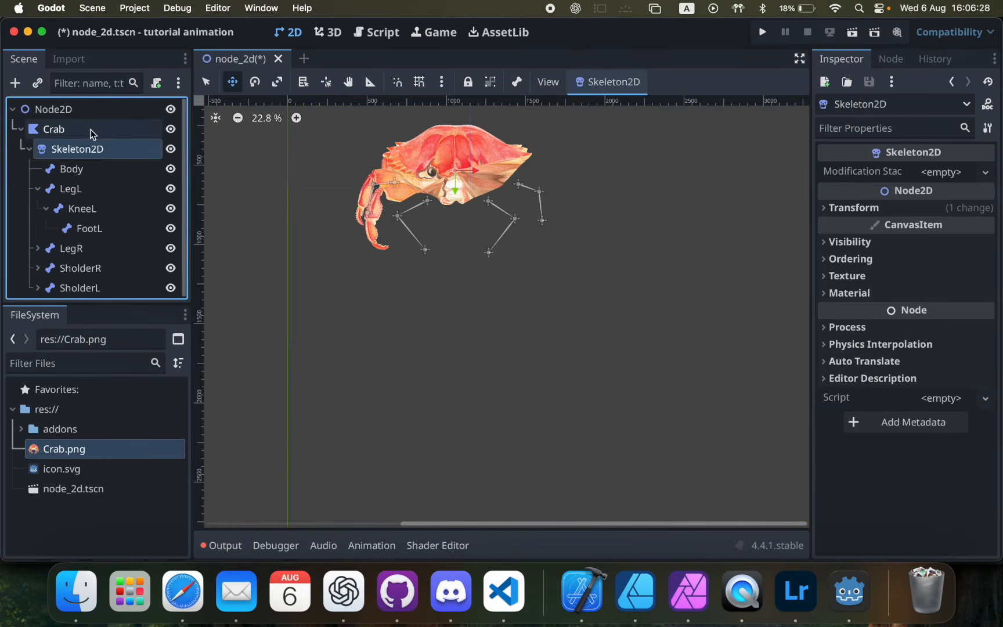
left_click(142, 137)
scroll(607, 402, "up", 8)
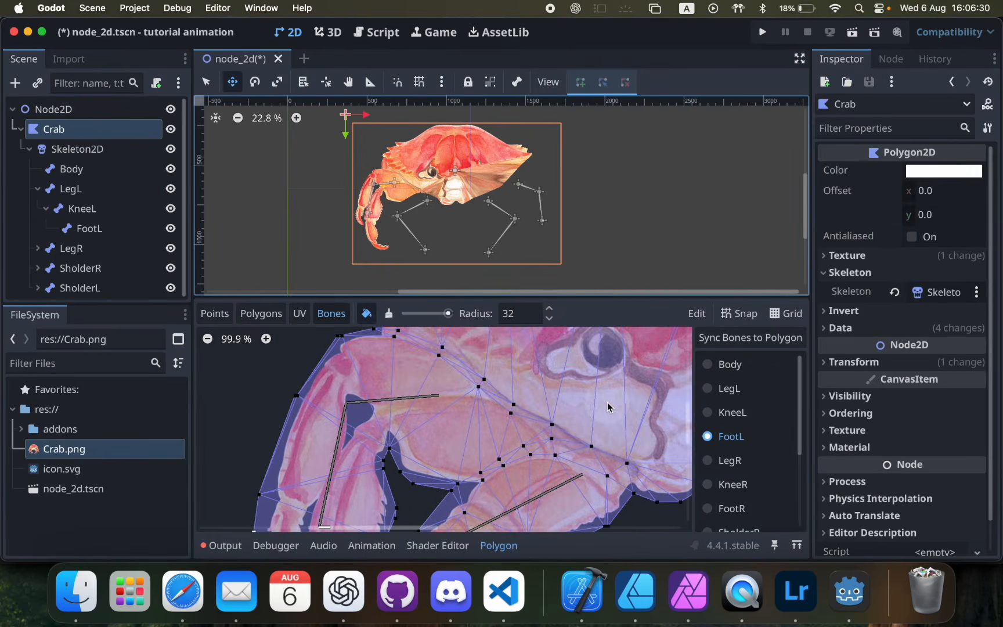
left_click(730, 389)
scroll(441, 402, "up", 5)
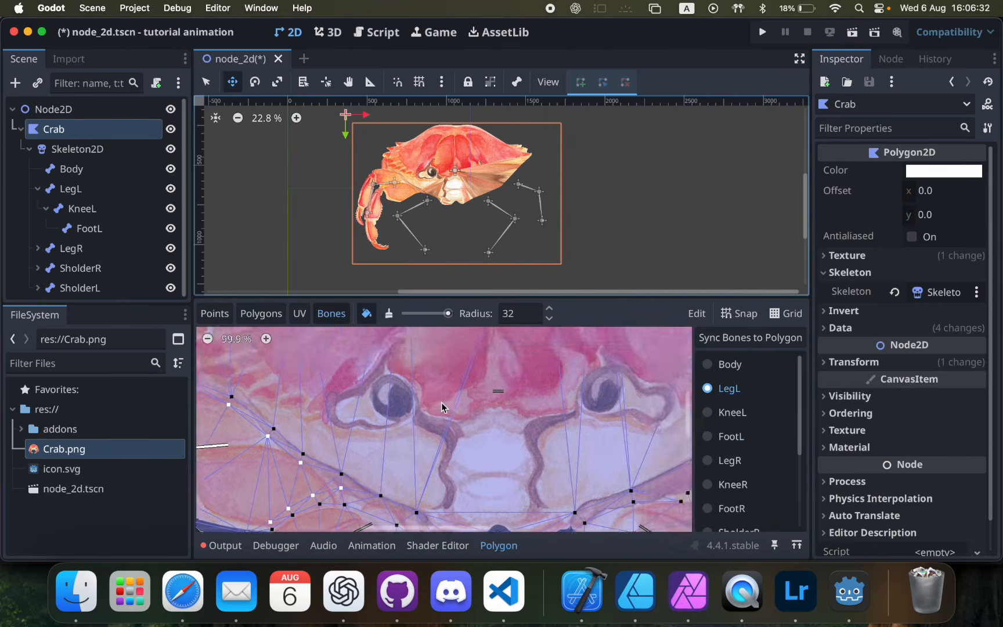
scroll(441, 402, "down", 5, "ctrl")
scroll(442, 403, "down", 3)
left_click(729, 413)
Step: Paint LegR bone weights onto the vertices along the upper edge and inner base of the right-hand outer leg
left_click(722, 460)
scroll(605, 353, "up", 3)
scroll(604, 354, "right", 5)
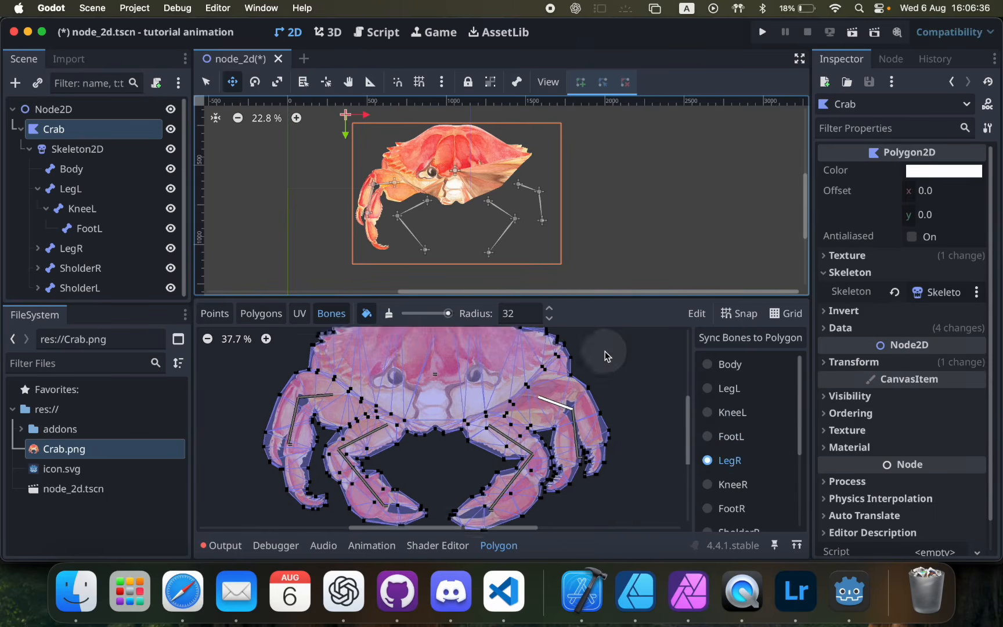
scroll(563, 397, "up", 6, "ctrl")
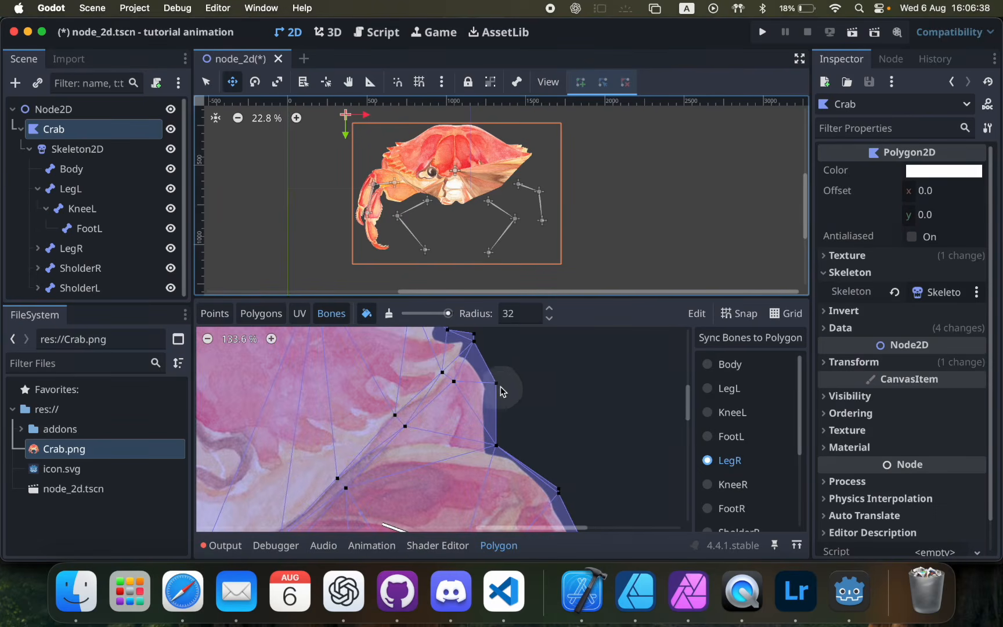
scroll(468, 389, "down", 3)
scroll(468, 389, "left", 2)
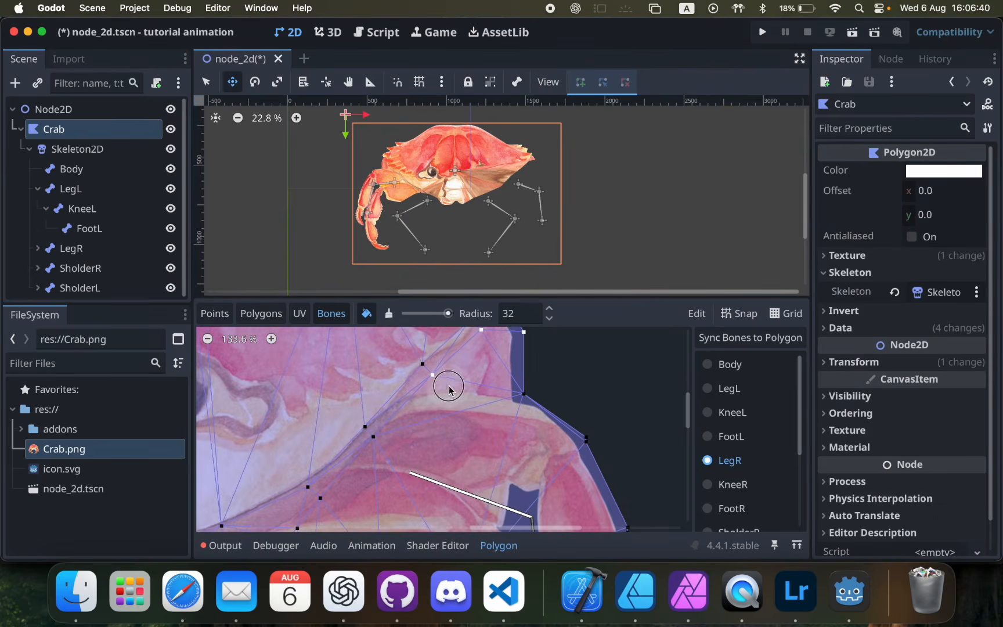
scroll(580, 429, "down", 3)
scroll(581, 429, "left", 4)
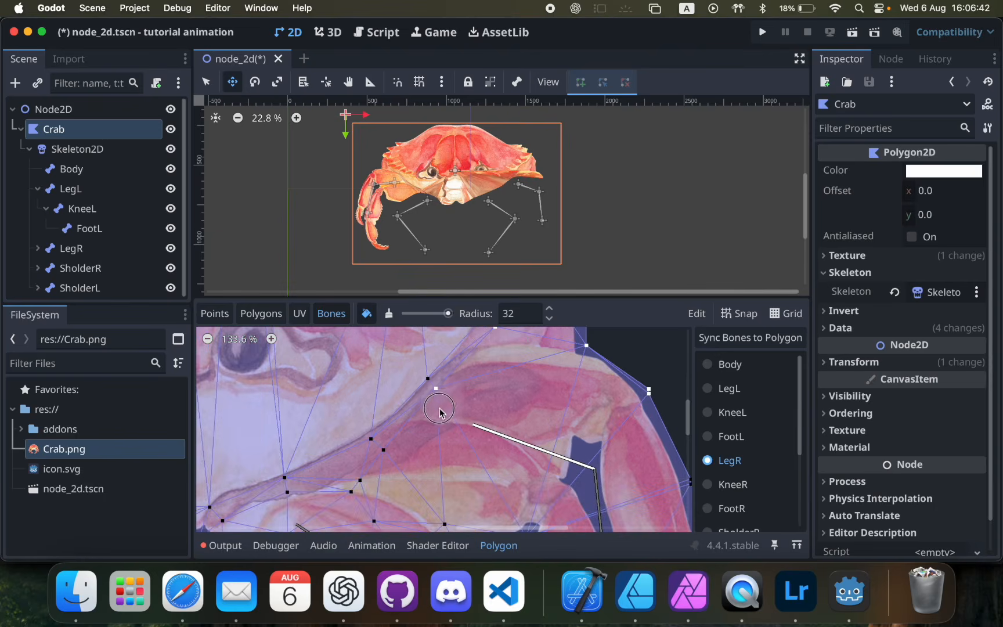
scroll(402, 458, "down", 5)
scroll(402, 457, "left", 2)
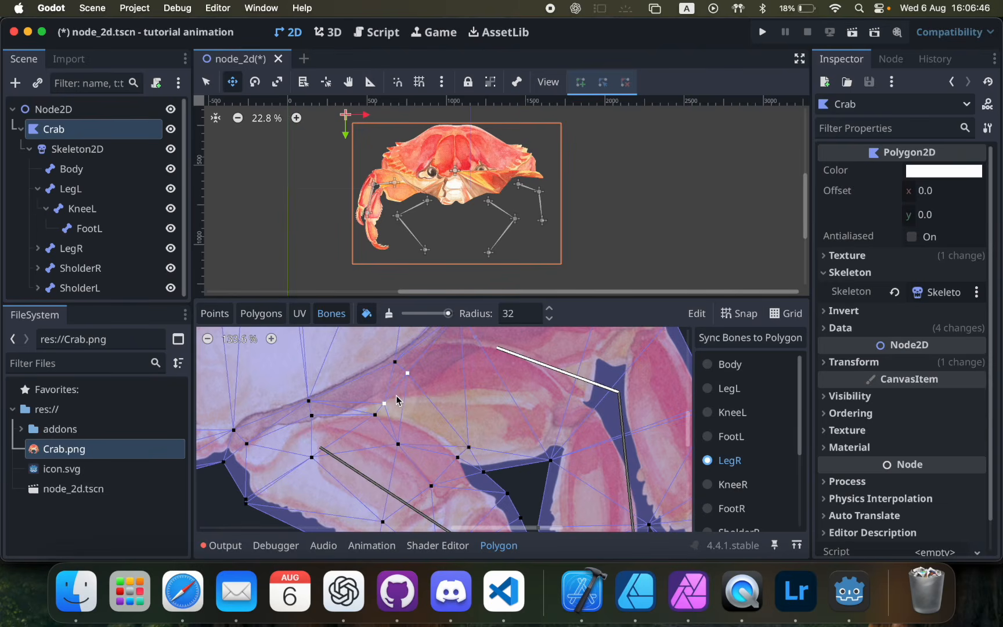
scroll(408, 402, "down", 3)
scroll(408, 401, "left", 2)
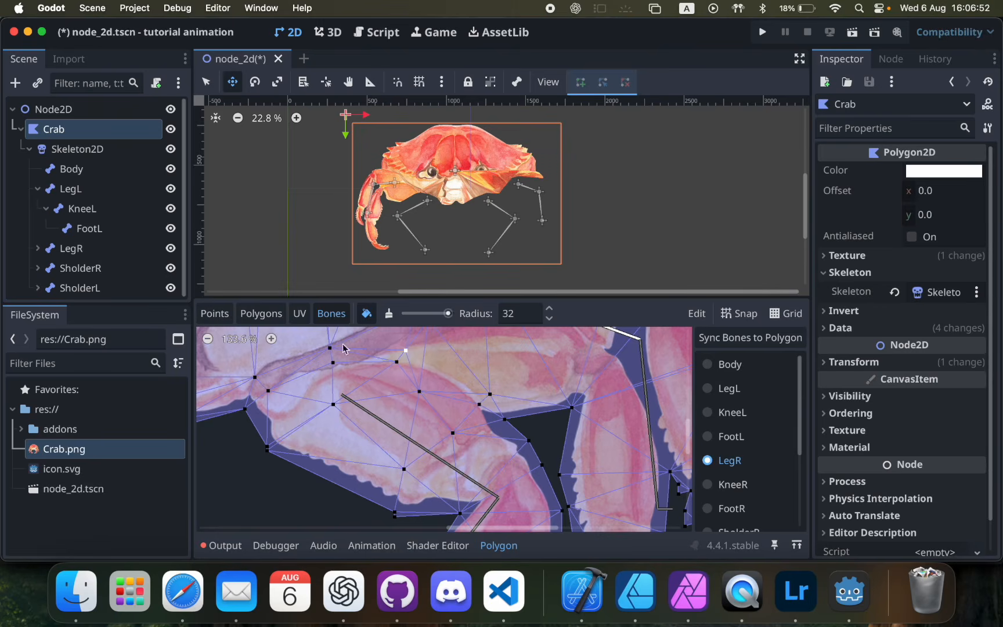
Step: Reposition the internal vertex between the right leg and claw arm, add another beside it, and copy the polygon to UV
left_click(215, 313)
left_click_drag(425, 384, 438, 377)
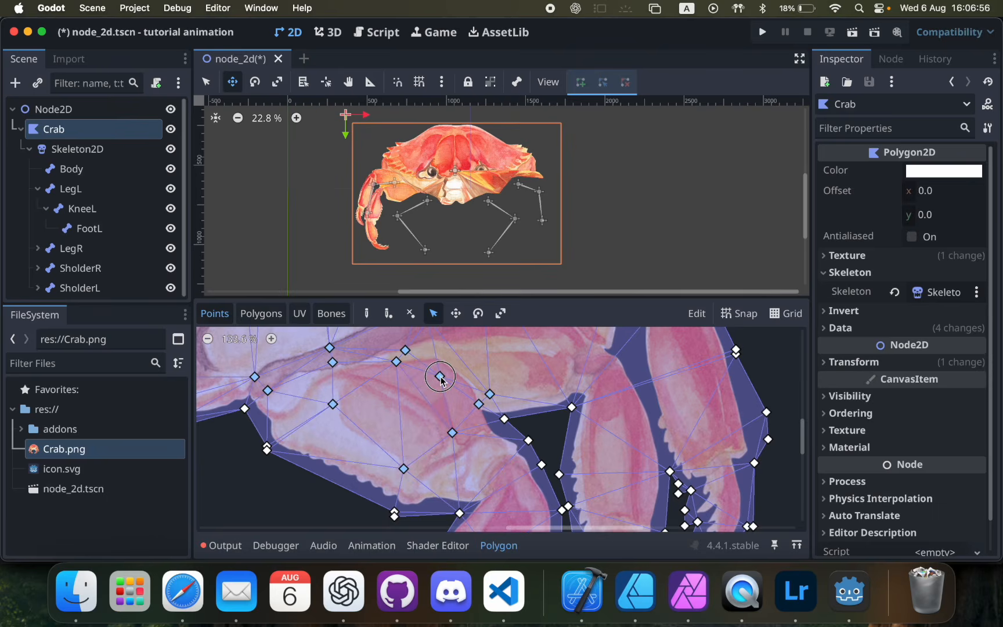
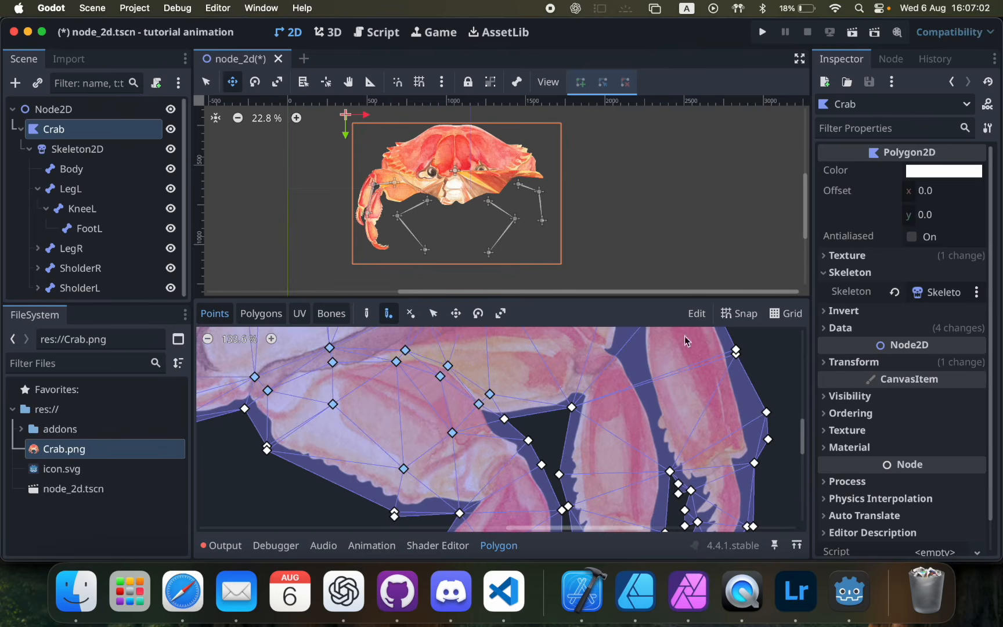
left_click(696, 314)
left_click(710, 338)
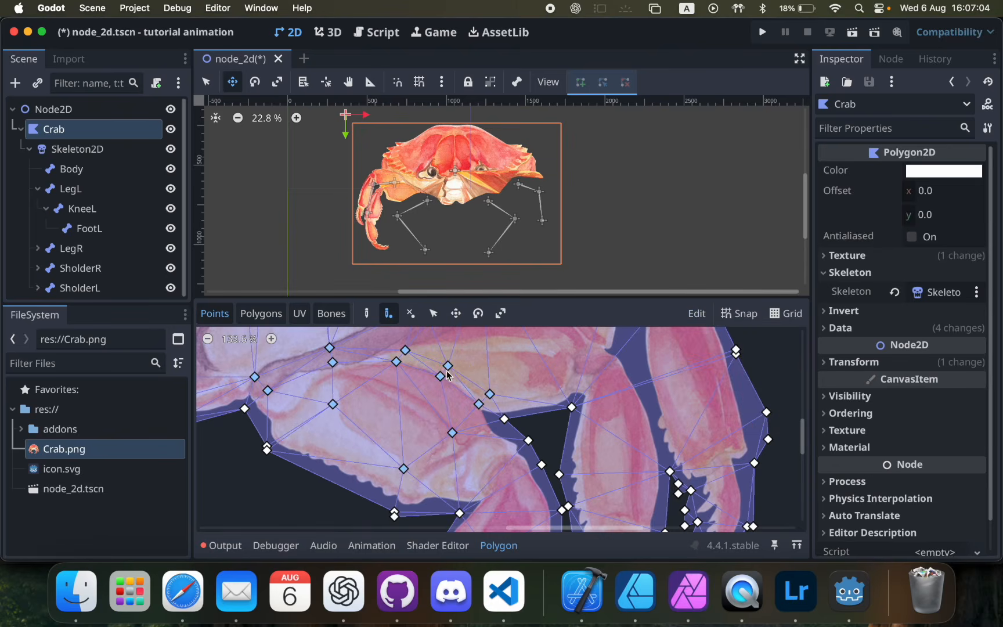
Step: Paint LegR bone weights onto the new internal vertex and the remaining vertices along the right leg's lower edge
left_click(332, 316)
scroll(477, 365, "up", 1)
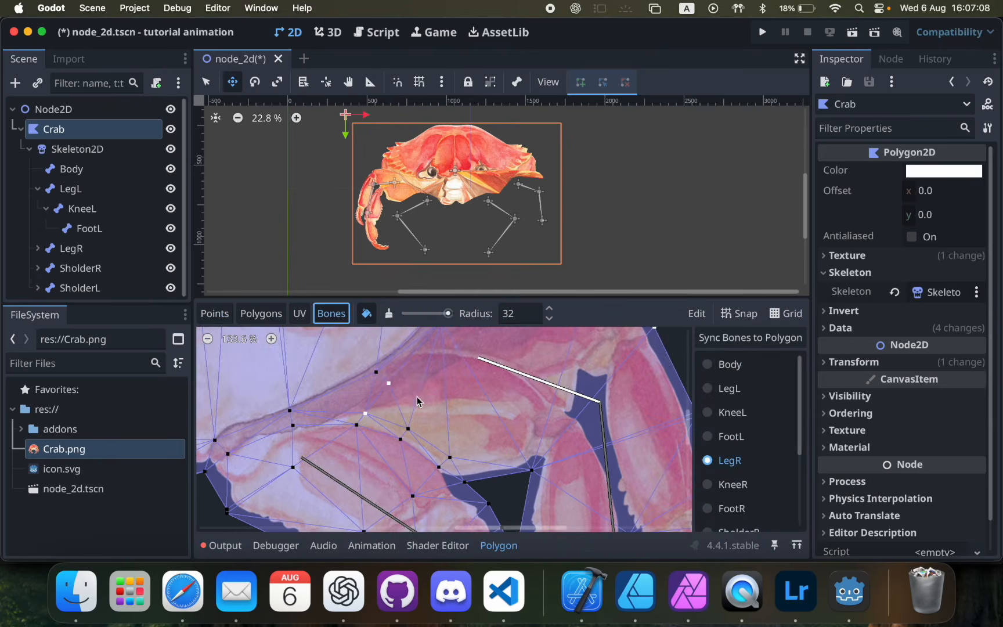
left_click_drag(413, 414, 451, 439)
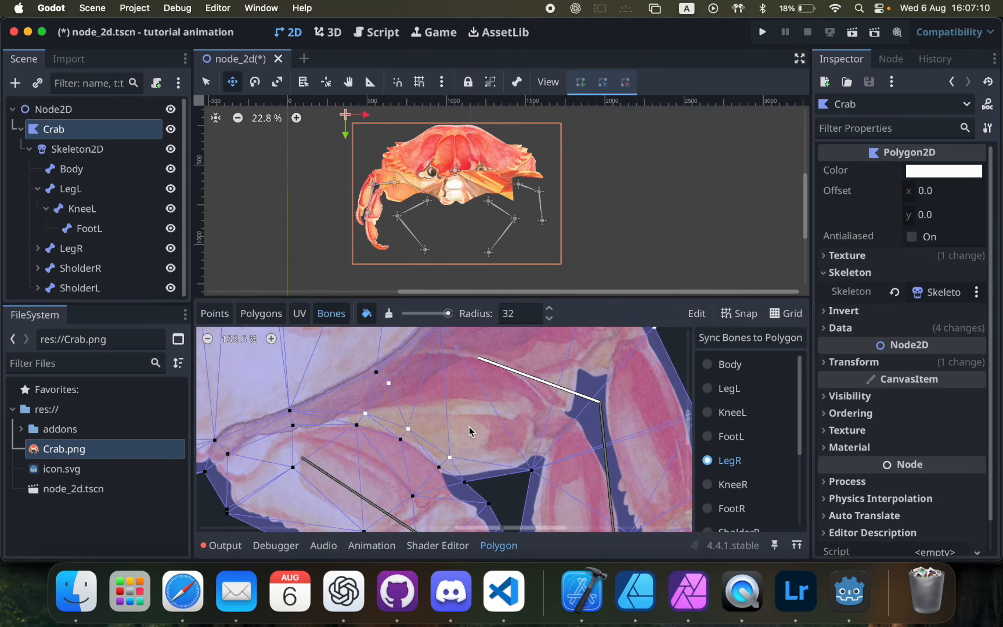
scroll(469, 427, "right", 3)
scroll(469, 427, "down", 3)
left_click_drag(420, 395, 452, 400)
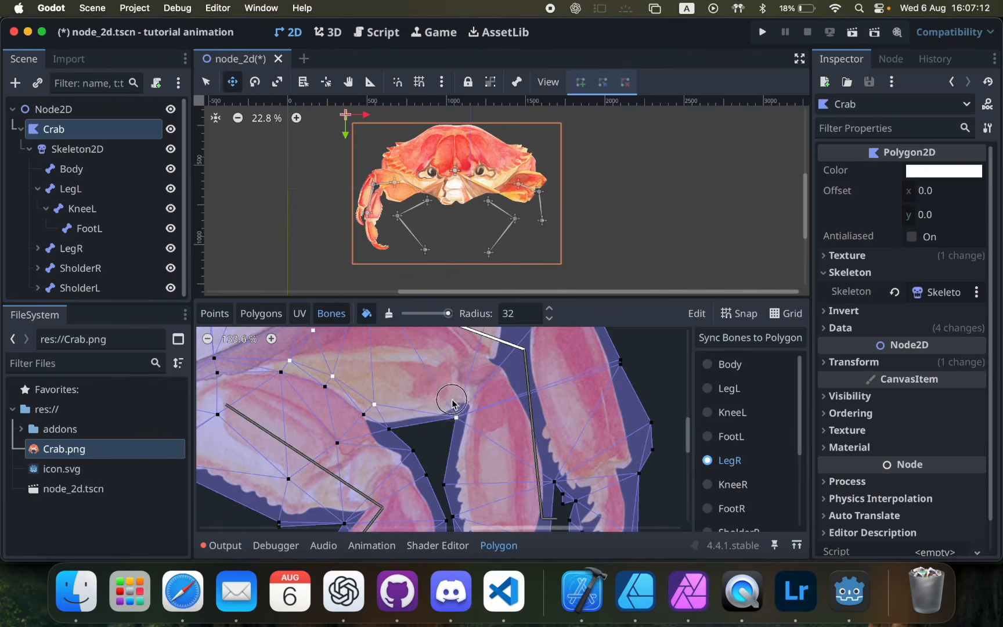
scroll(451, 402, "down", 4)
scroll(451, 402, "right", 3)
scroll(465, 402, "up", 6)
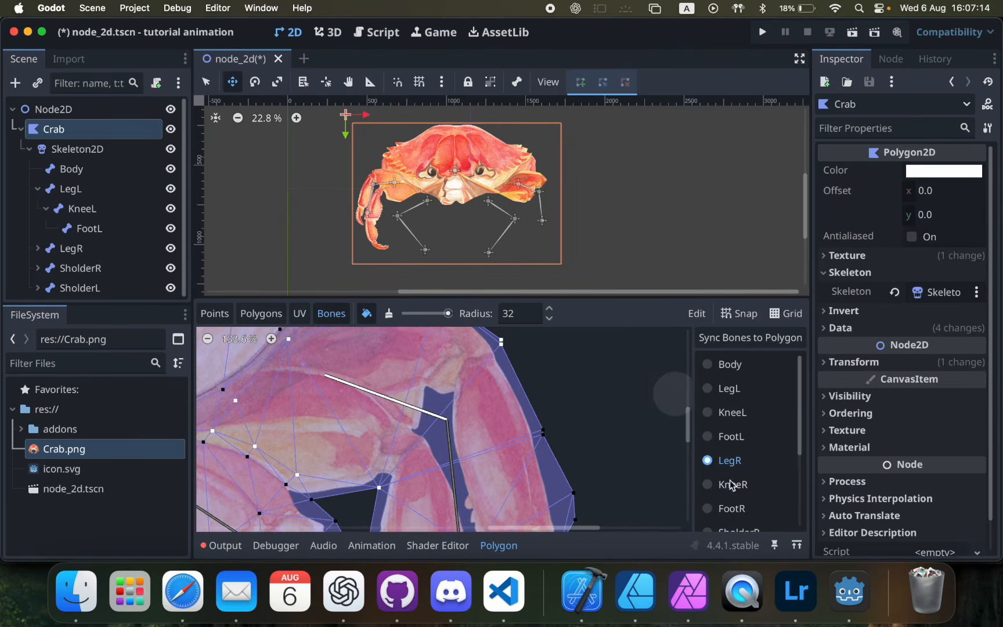
scroll(635, 461, "down", 2)
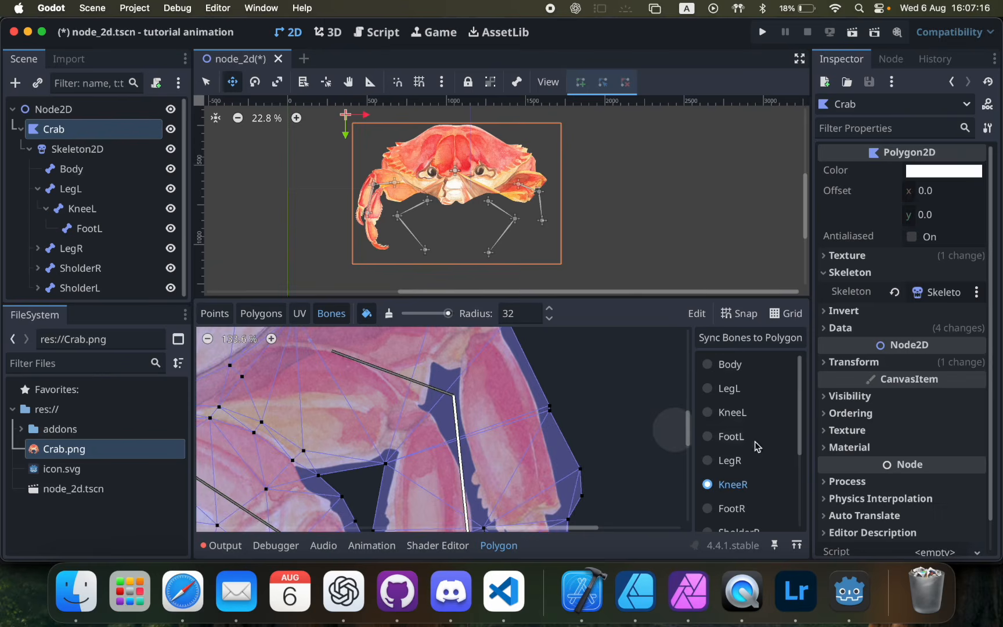
scroll(546, 396, "up", 3)
scroll(546, 396, "down", 3)
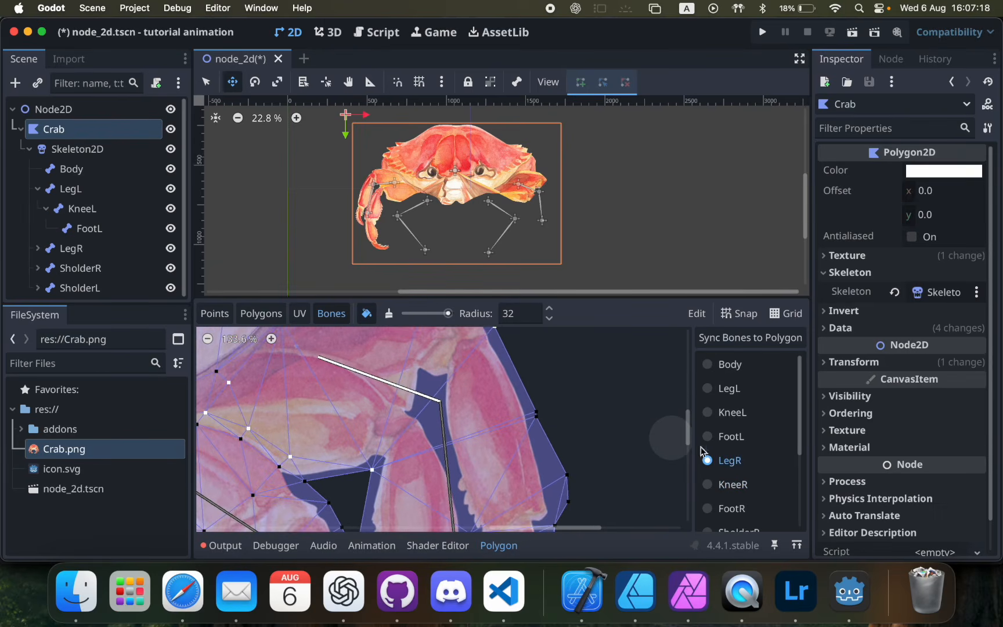
Step: Paint KneeR bone weights onto the vertices surrounding the middle segment of the right-hand outer legs, comparing them with FootR
left_click(733, 484)
scroll(539, 418, "down", 3)
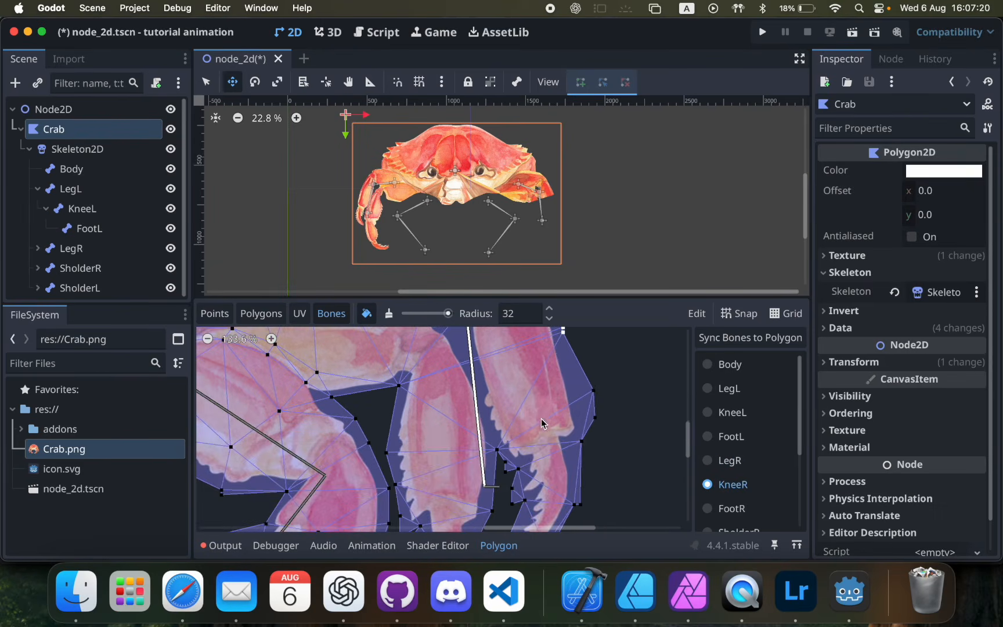
scroll(499, 439, "down", 3)
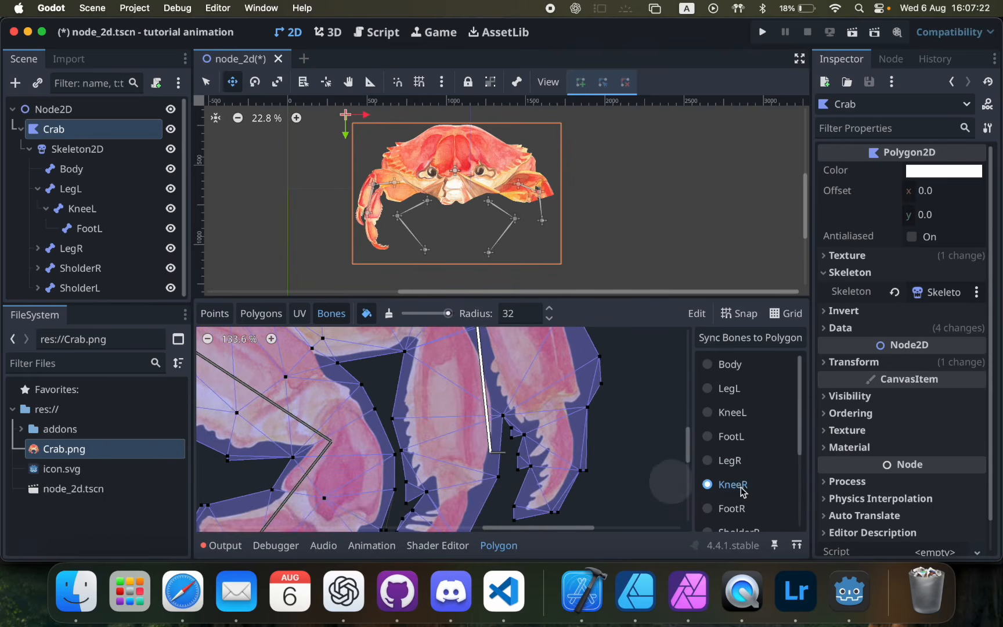
scroll(405, 415, "down", 4)
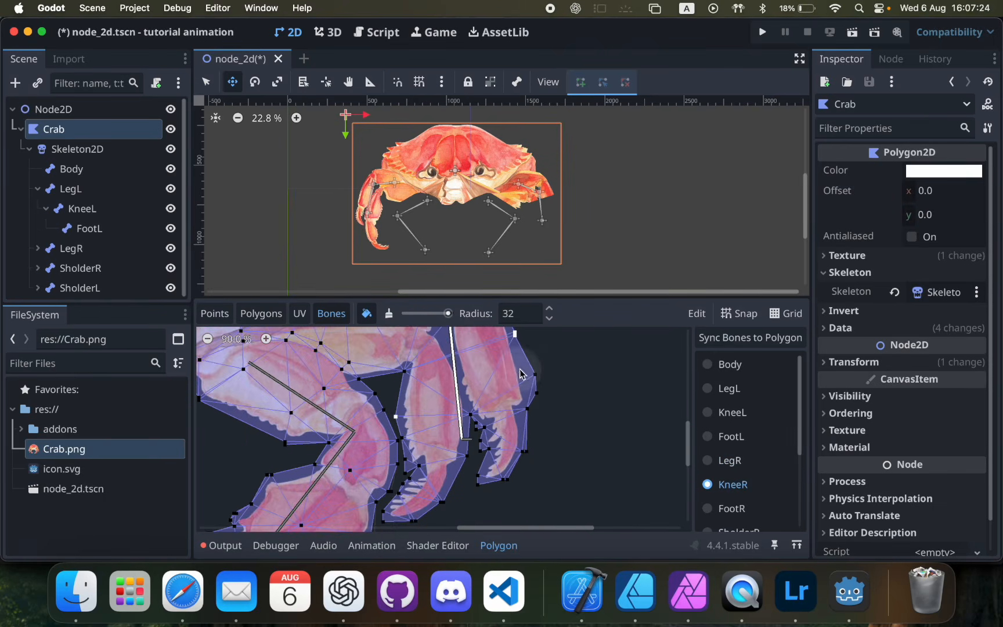
left_click_drag(487, 376, 422, 423)
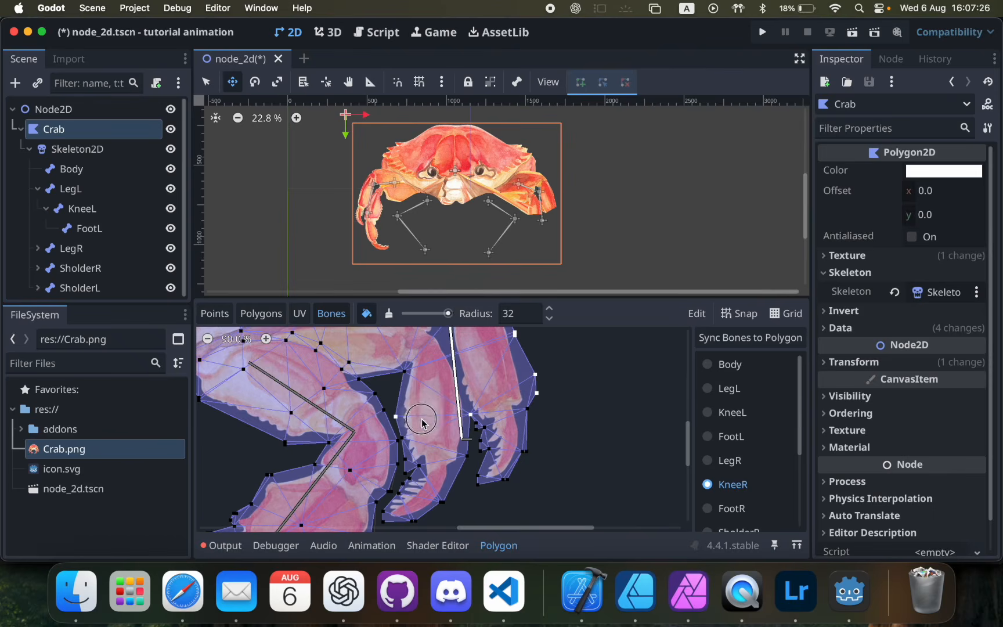
scroll(418, 428, "up", 6)
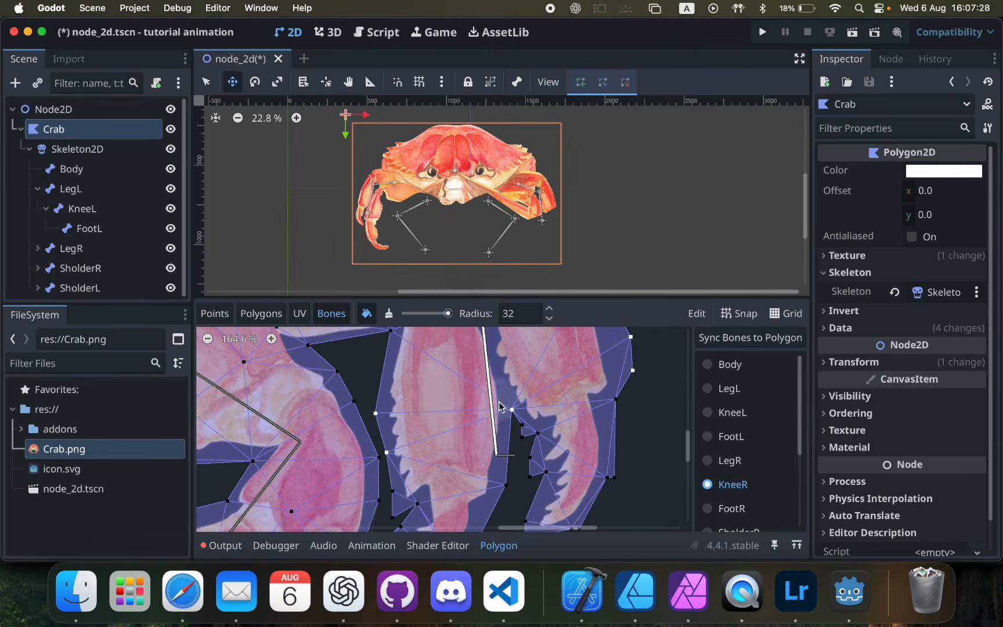
scroll(470, 413, "down", 2)
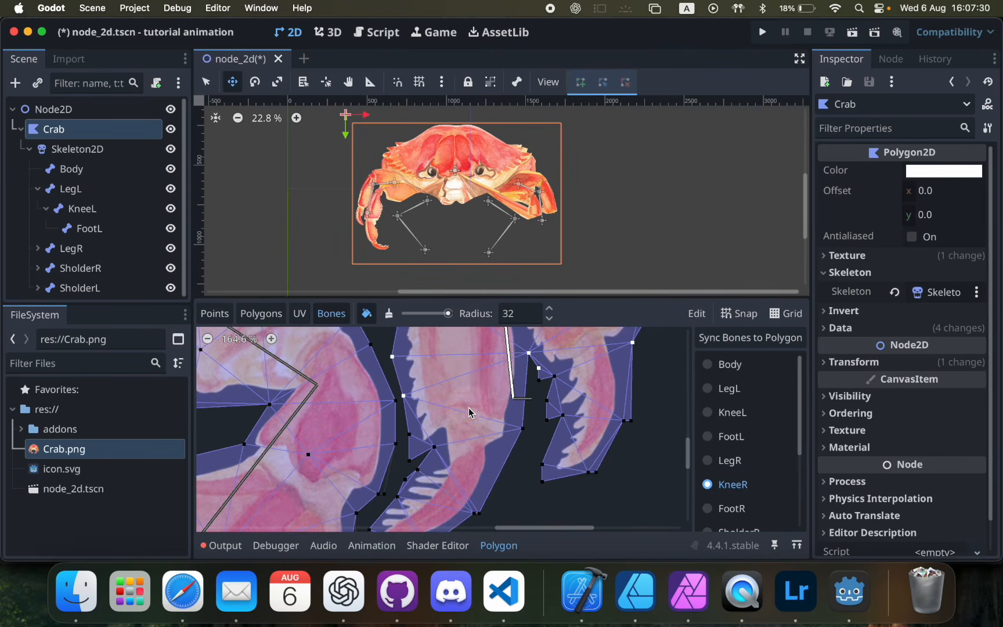
left_click(745, 505)
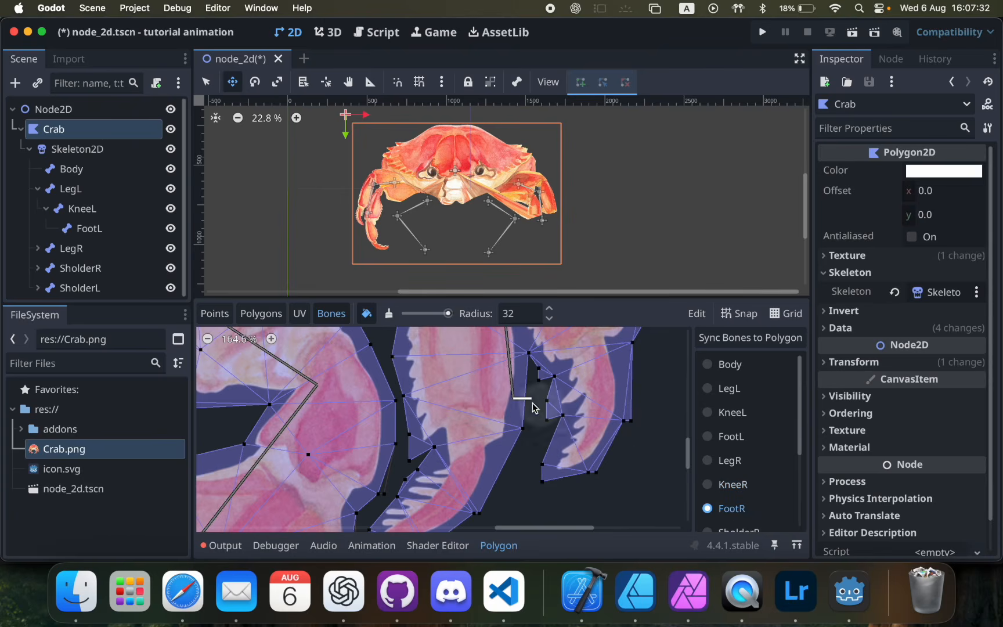
left_click(733, 484)
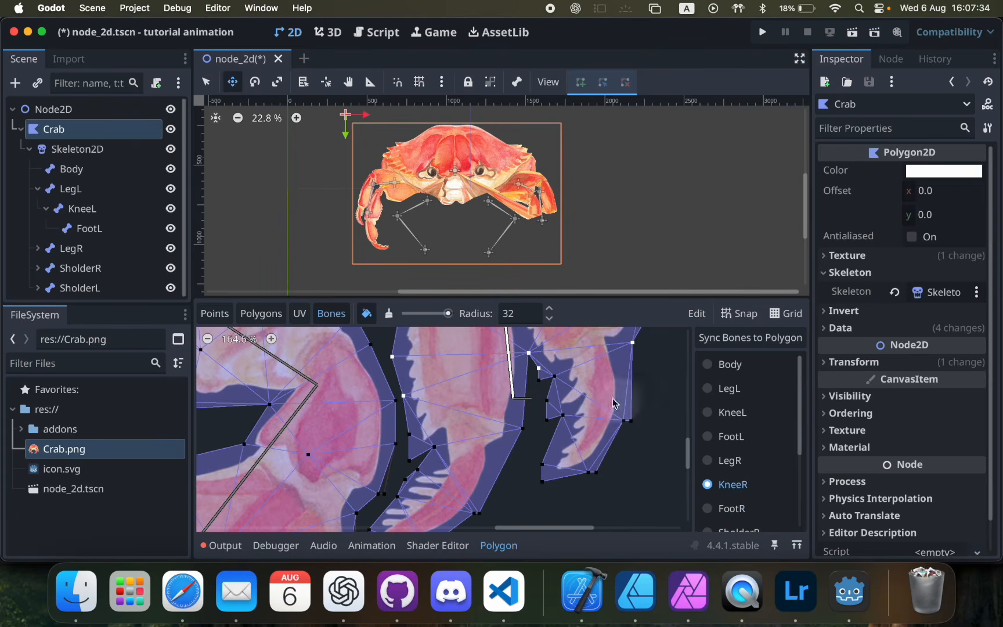
Step: Paint FootR bone weights onto the vertices around the tips of the right-hand outer legs, checking them against KneeR
left_click(722, 514)
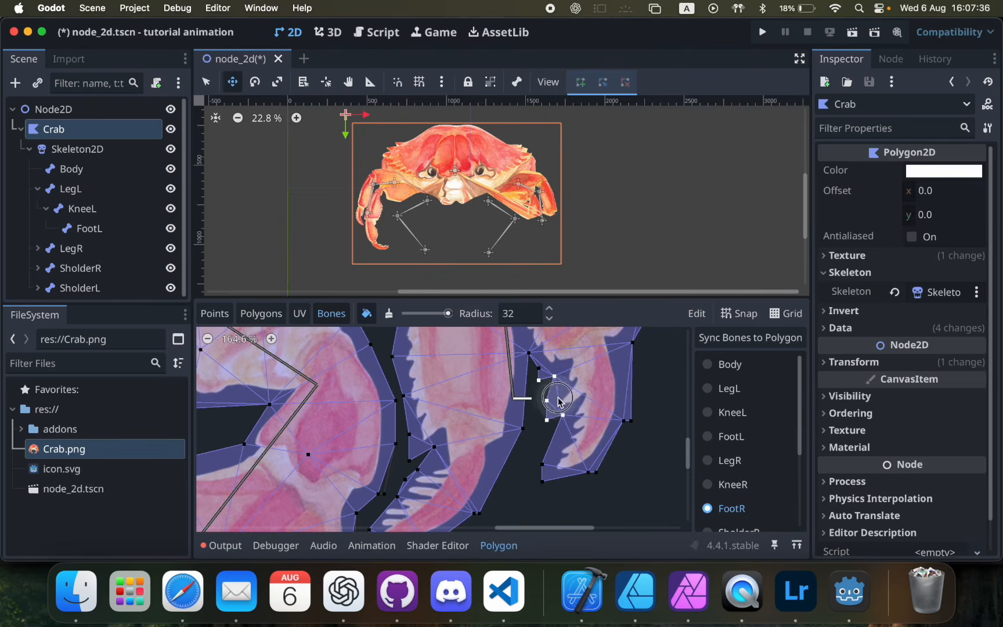
left_click(731, 484)
scroll(482, 435, "down", 3)
scroll(496, 422, "up", 2)
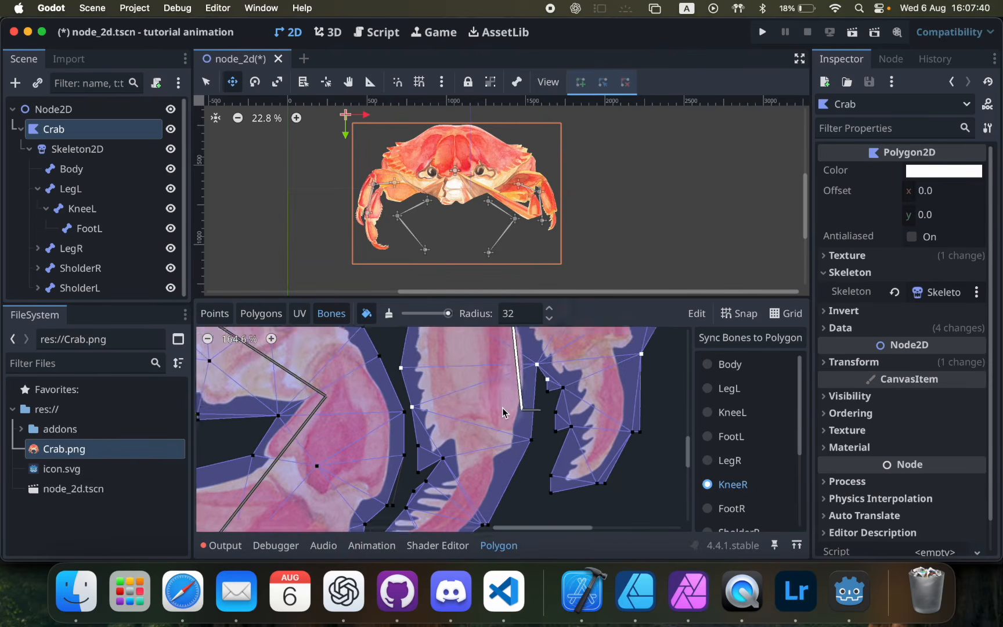
left_click(733, 509)
mouse_move(524, 396)
left_mouse_down()
mouse_move(442, 405)
mouse_move(403, 510)
mouse_move(558, 443)
left_mouse_up()
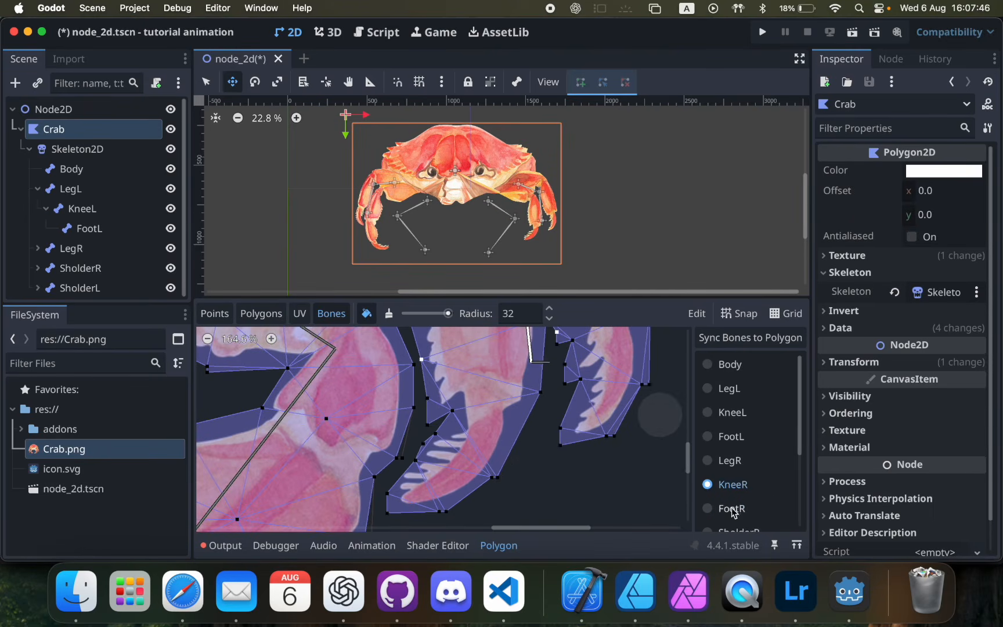
scroll(735, 495, "down", 1)
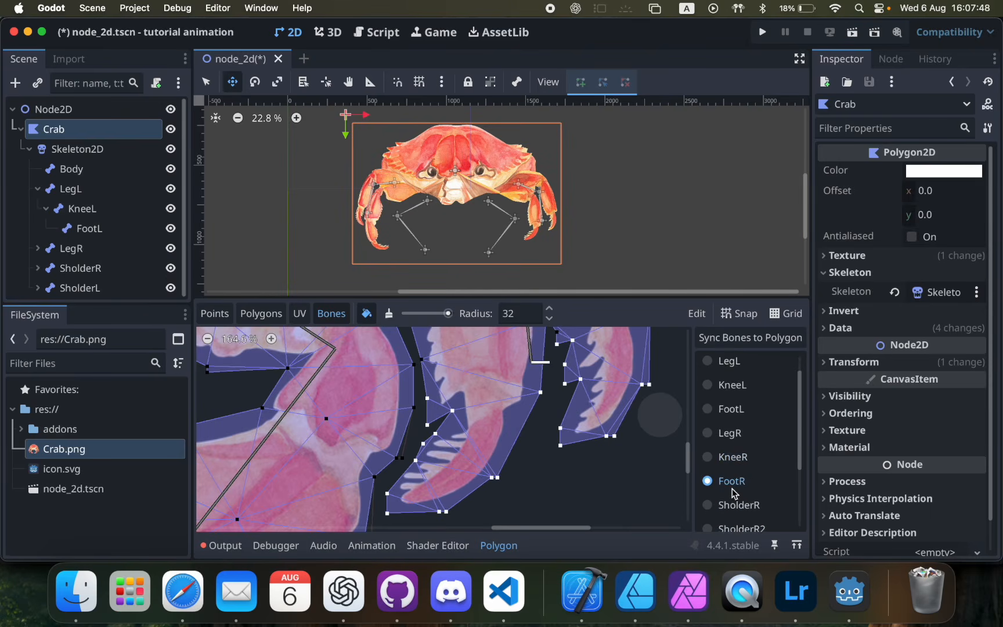
Step: Paint HandR bone weights onto the vertices at the body joint and along the upper edge of the right claw arm's first segment
scroll(638, 494, "down", 4)
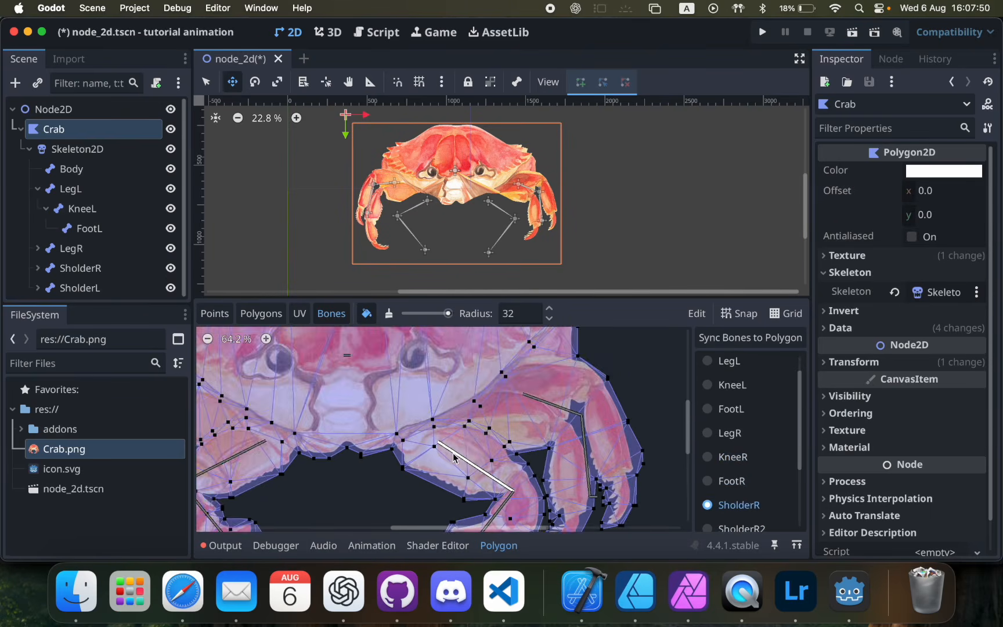
scroll(453, 457, "up", 6)
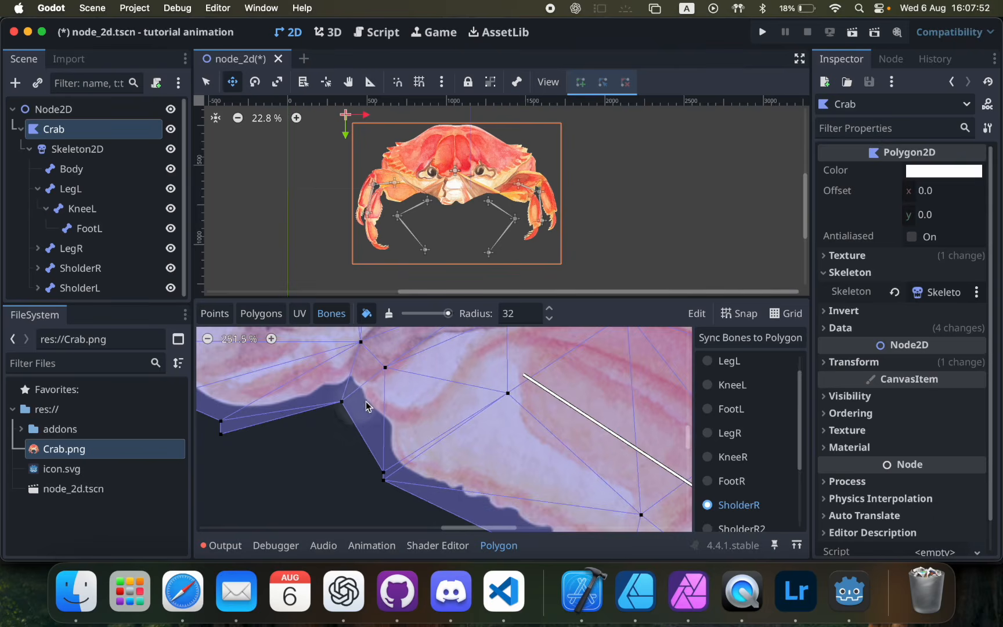
scroll(357, 408, "down", 2)
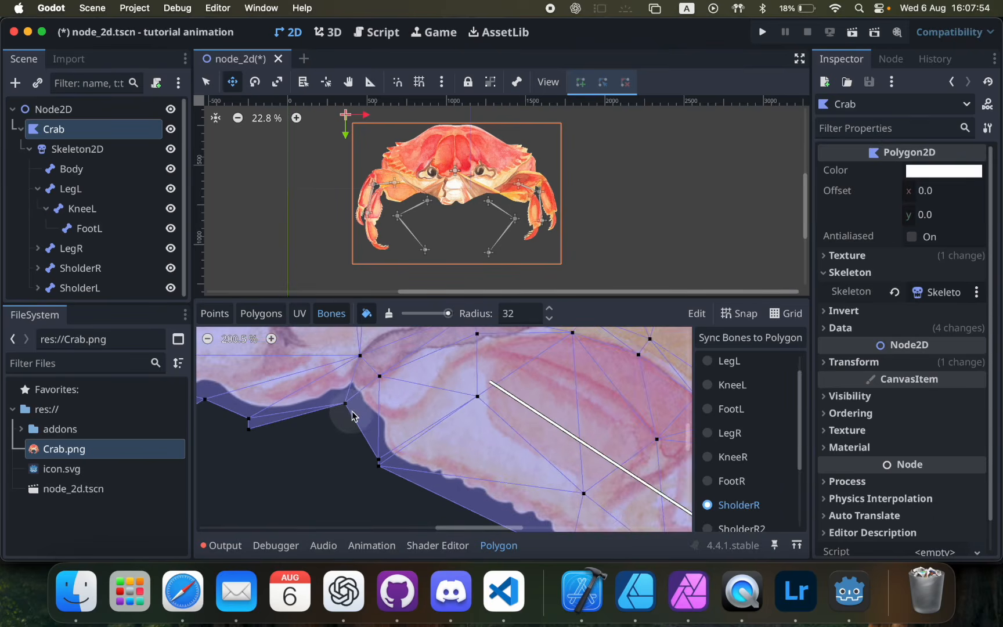
scroll(715, 397, "up", 1)
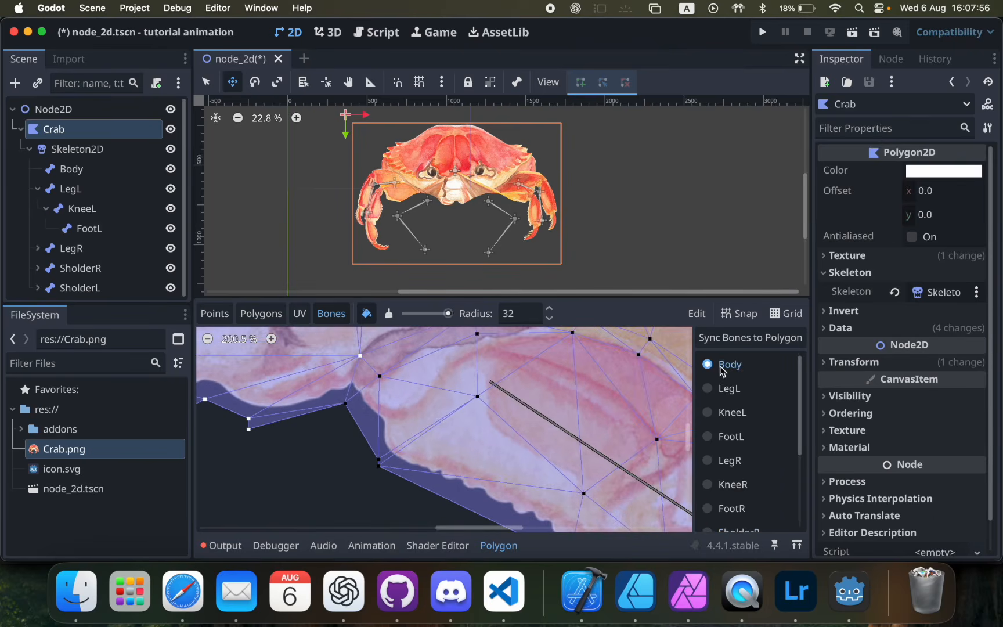
scroll(789, 475, "down", 3)
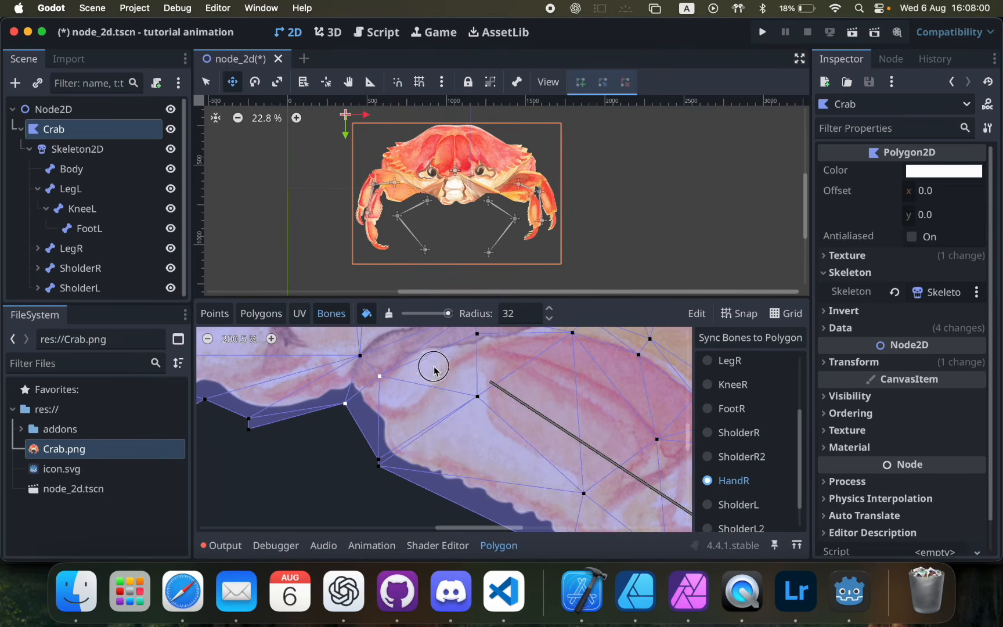
scroll(426, 358, "up", 3)
scroll(528, 396, "right", 5)
scroll(522, 397, "down", 1)
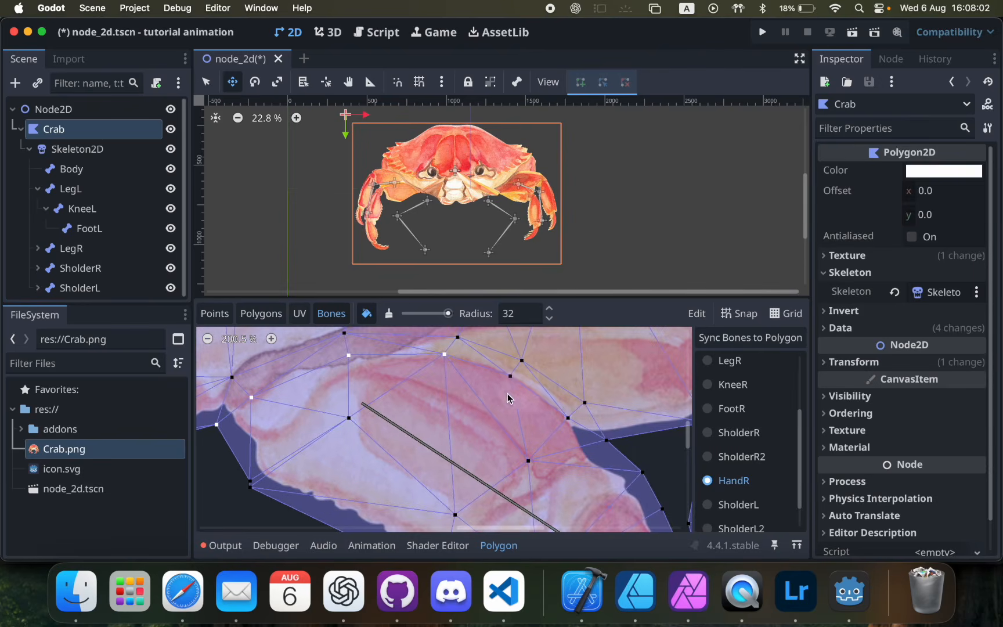
scroll(567, 432, "right", 1)
scroll(568, 432, "down", 1)
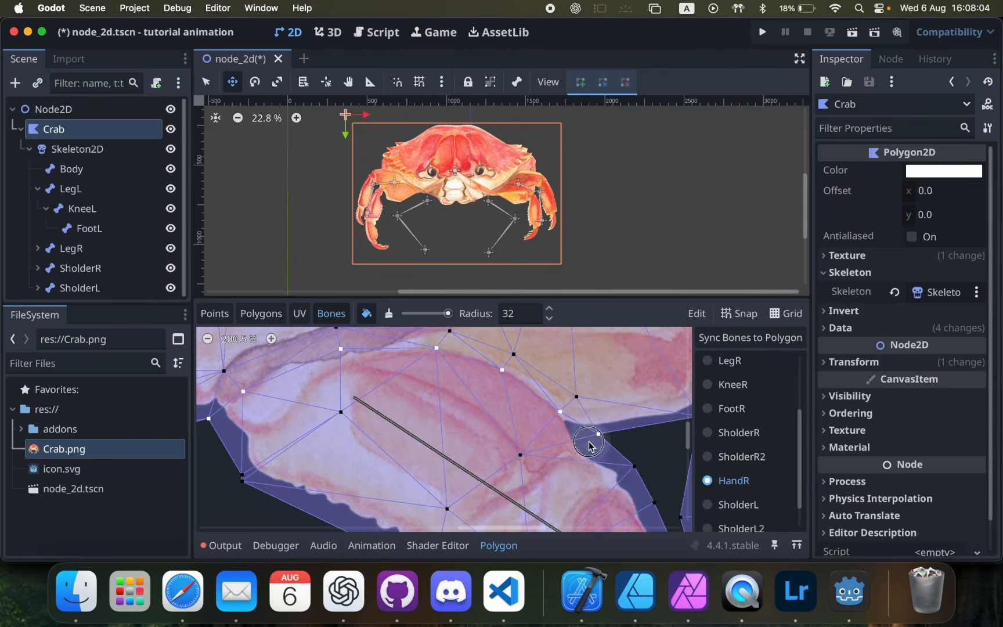
Step: Paint HandR bone weights onto the internal and lower-edge vertices of the right claw arm's first segment
scroll(589, 446, "down", 4, "ctrl")
mouse_move(373, 424)
left_mouse_down()
mouse_move(423, 385)
mouse_move(497, 430)
left_mouse_up()
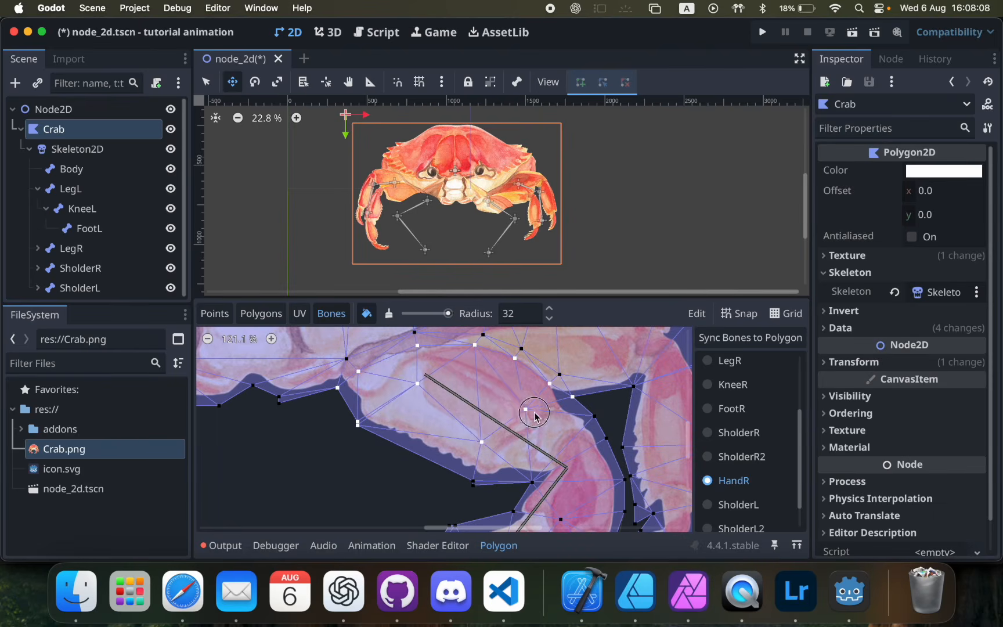
left_click_drag(471, 469, 463, 494)
scroll(463, 493, "down", 3)
scroll(463, 492, "right", 3)
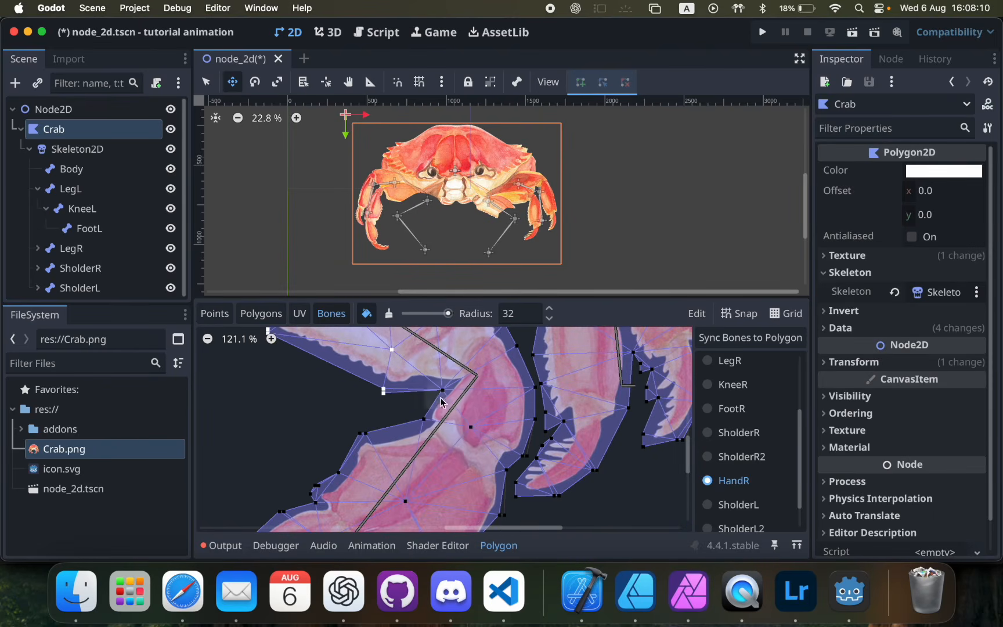
scroll(463, 370, "up", 3)
scroll(463, 370, "right", 2)
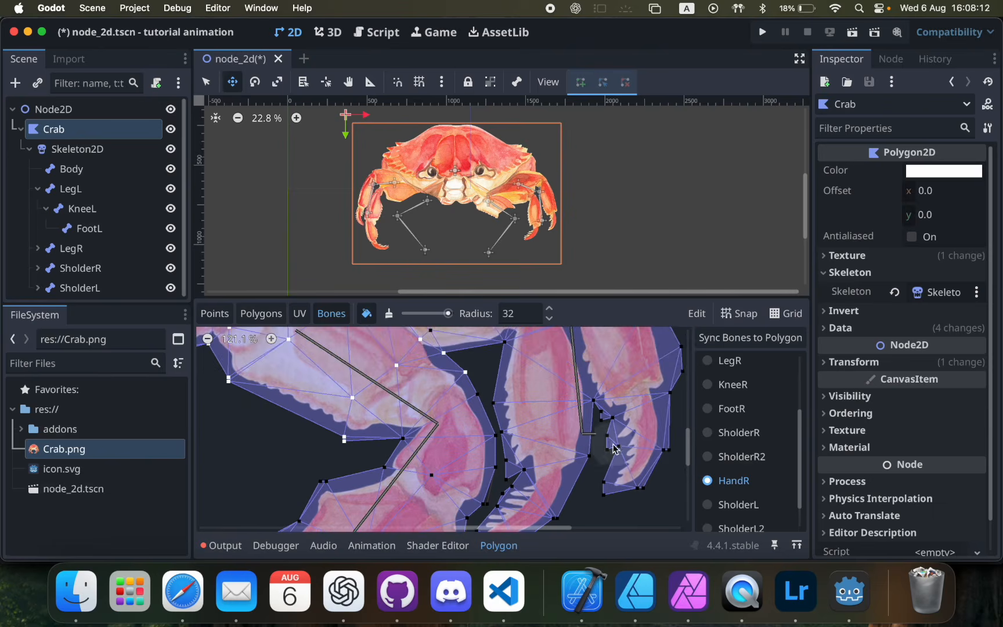
scroll(740, 462, "down", 2)
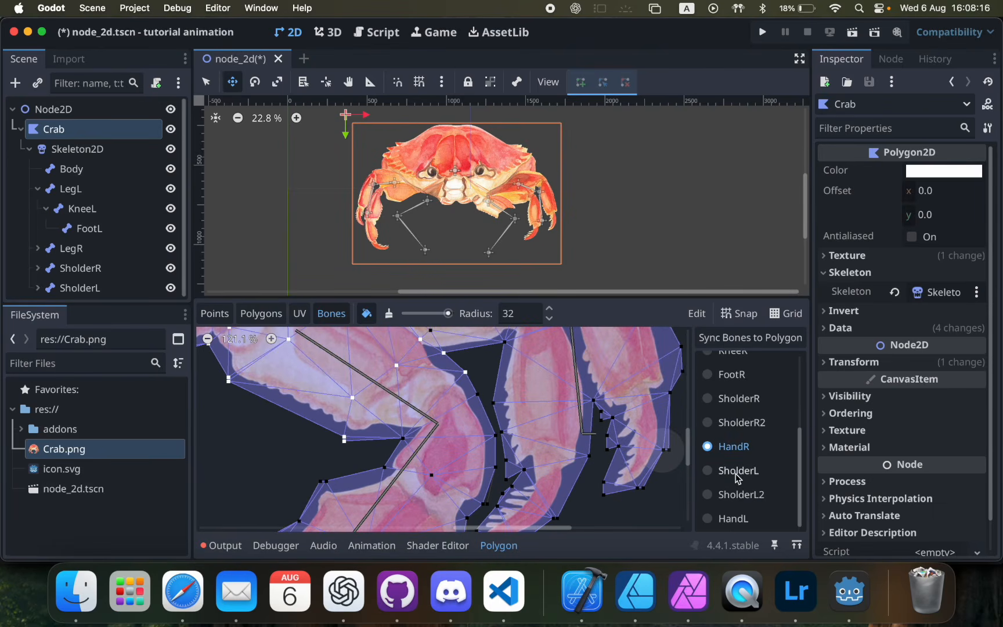
Step: Compare the HandR and SholderL bone weights and check which claw arms the SholderR and SholderL bones belong to
scroll(368, 410, "down", 5)
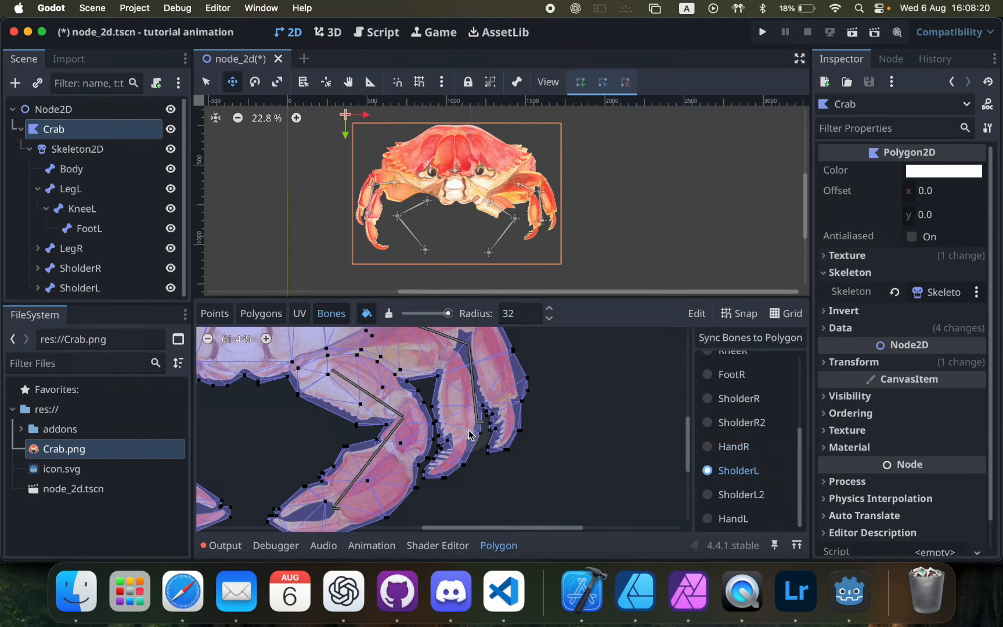
scroll(469, 430, "left", 1)
scroll(470, 434, "left", 5)
scroll(469, 438, "down", 2)
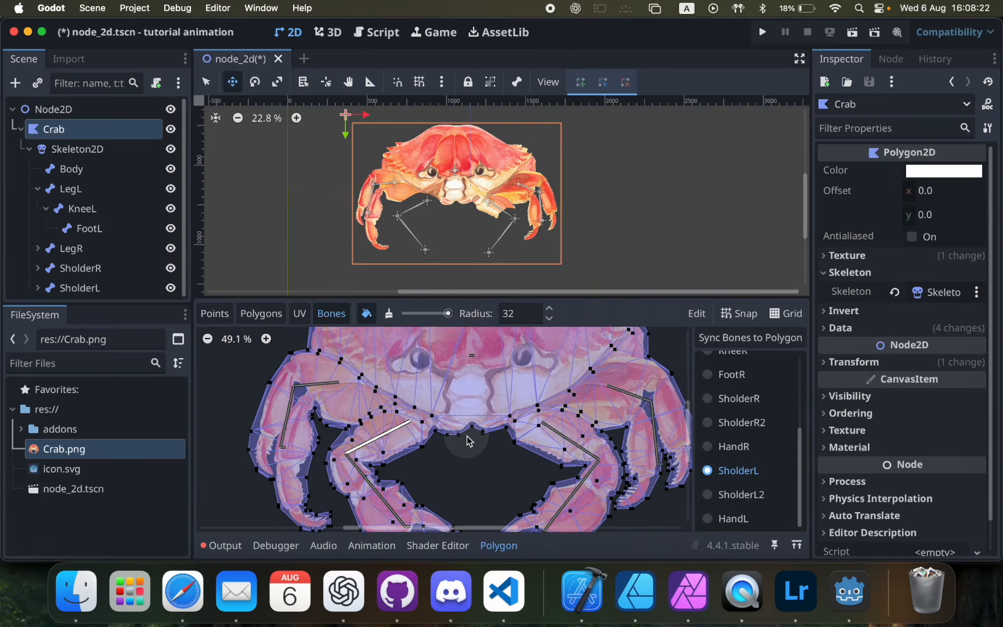
scroll(469, 440, "up", 3)
left_click(723, 453)
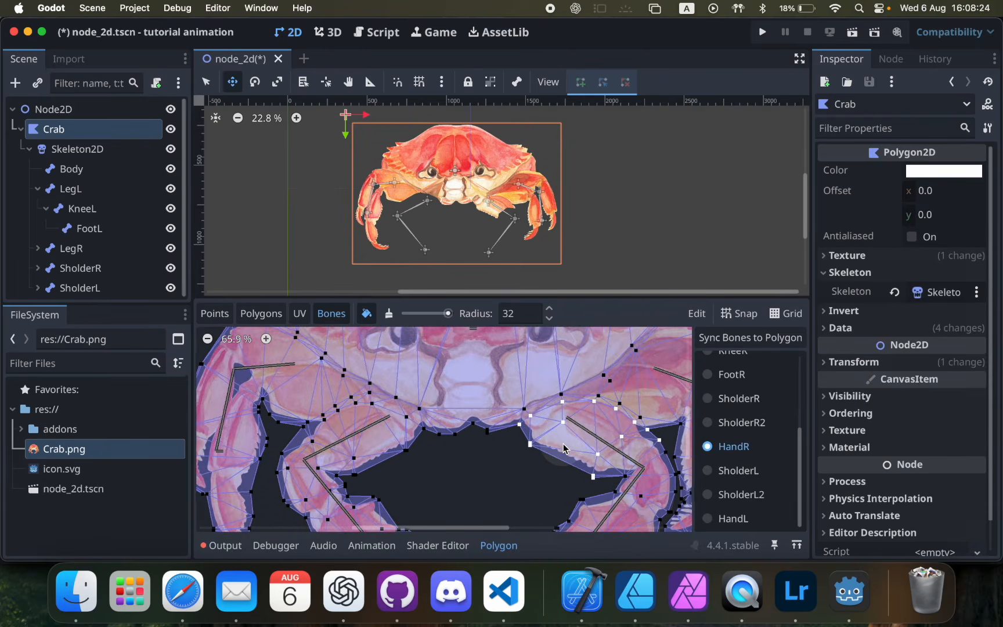
scroll(564, 447, "right", 3)
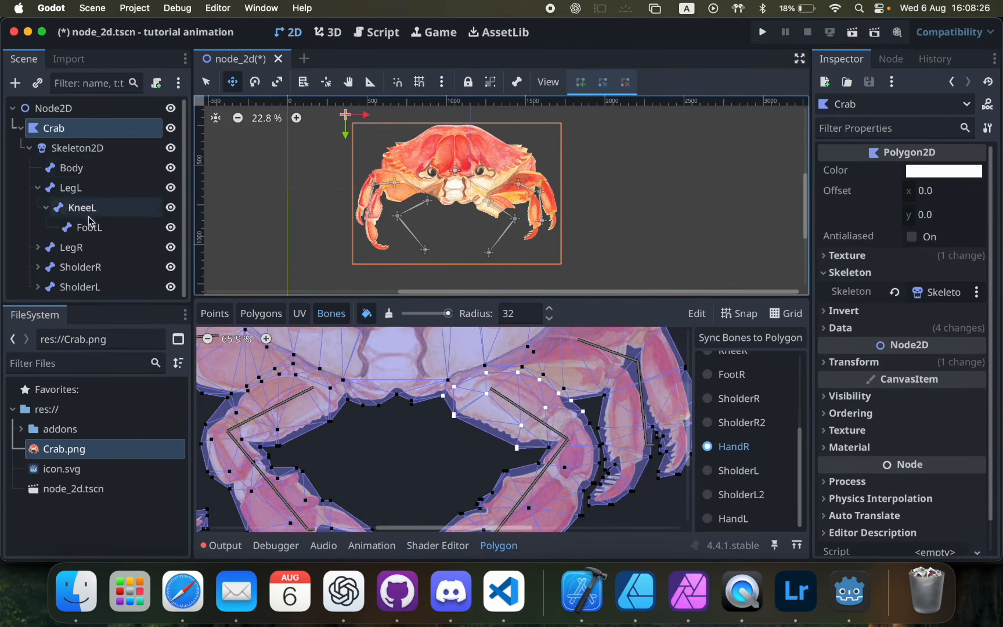
left_click(77, 268)
left_click(74, 288)
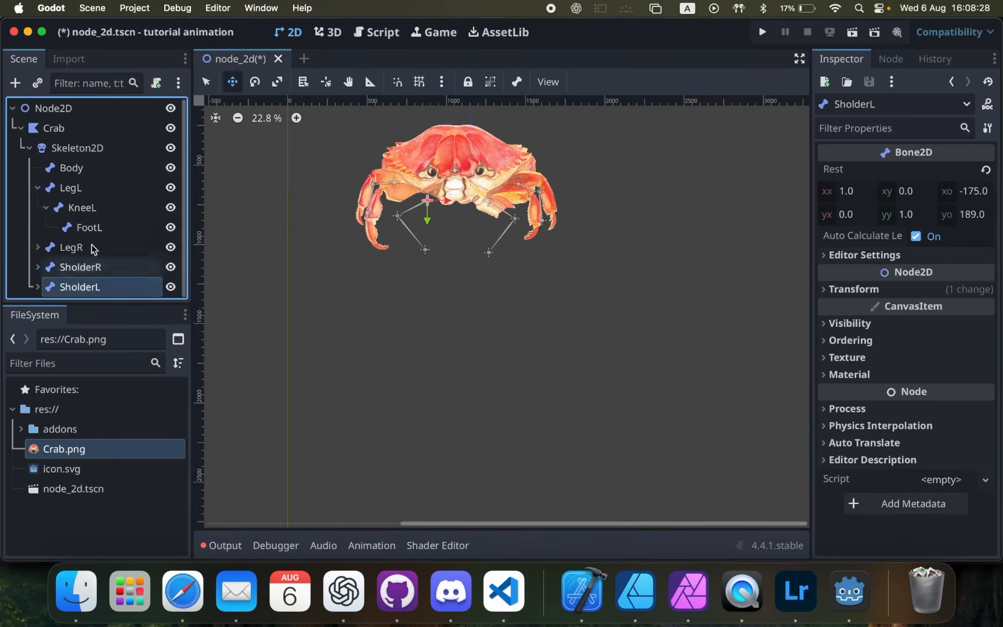
scroll(389, 199, "up", 3)
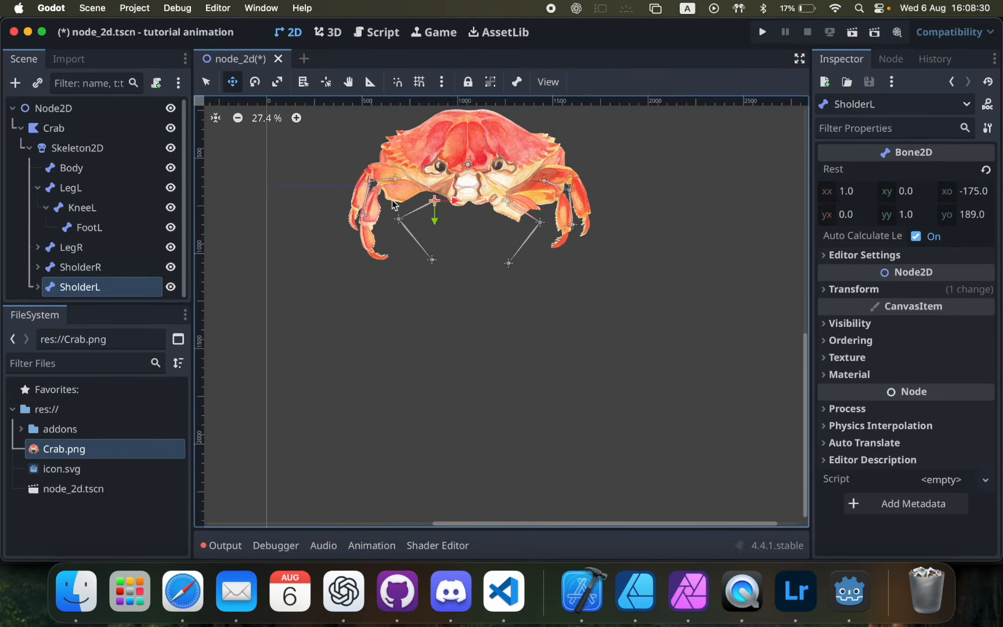
Step: Sync the bones to the Crab polygon, overwrite the Skeleton2D rest pose, and return to the Crab polygon
left_click(150, 131)
left_click(745, 341)
left_click(110, 150)
left_click(612, 82)
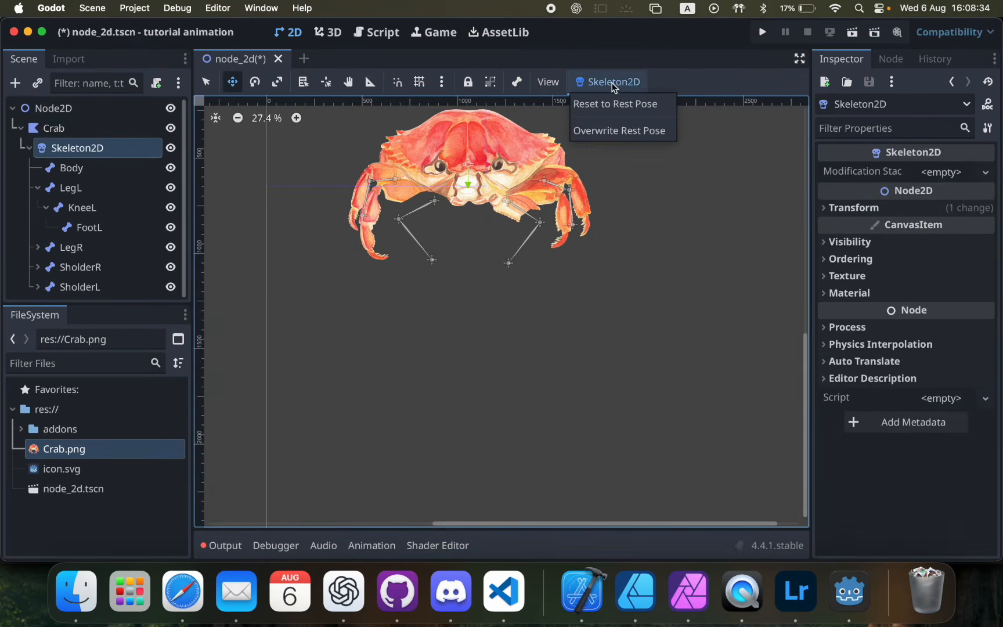
left_click(608, 128)
left_click(53, 129)
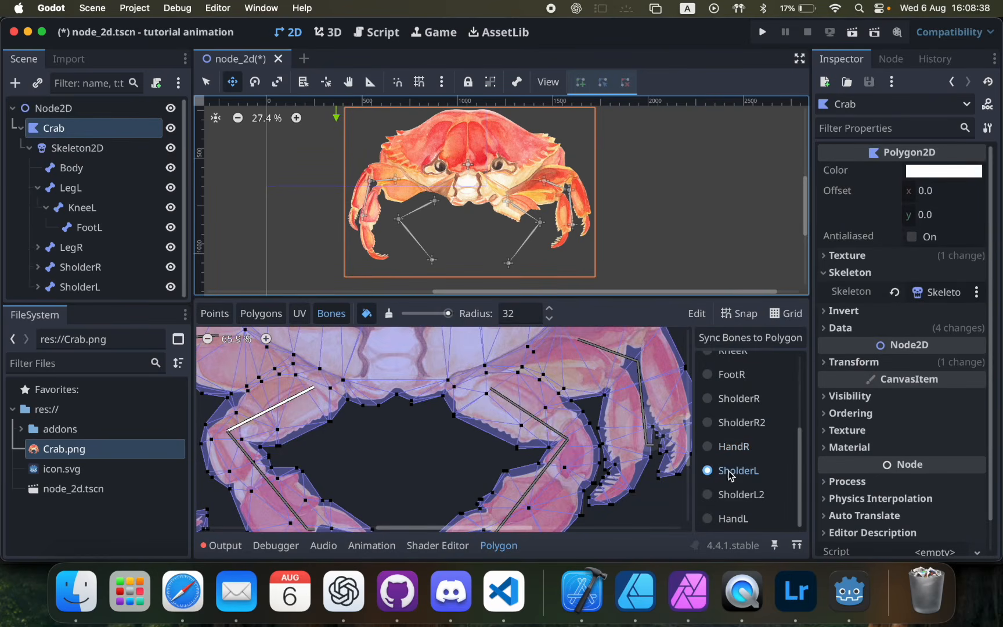
Step: Erase the HandR bone weights from the vertices of the right claw arm's first segment
scroll(627, 447, "down", 5)
scroll(496, 414, "up", 5)
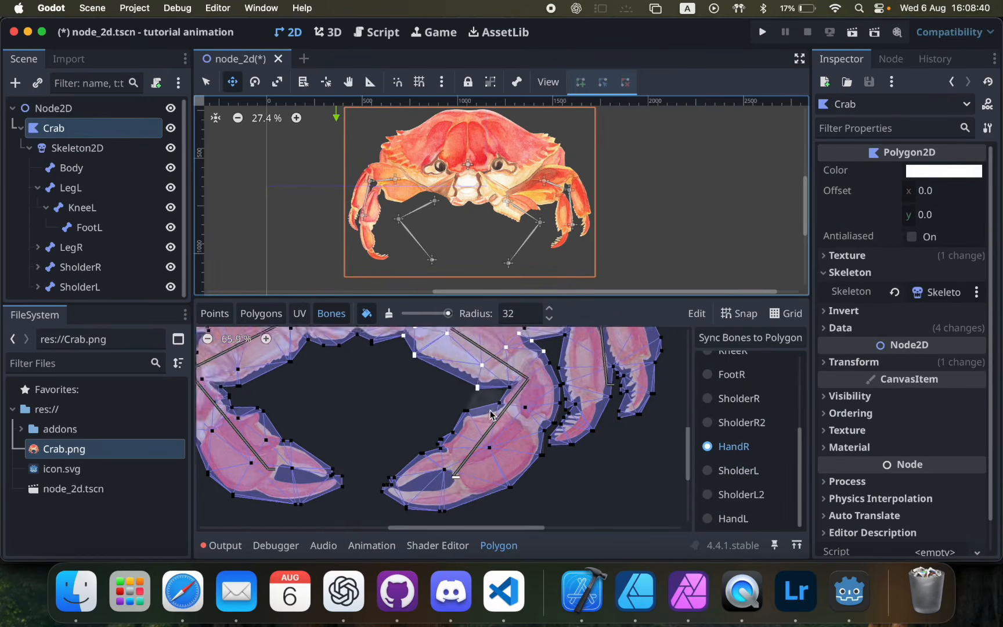
left_click(389, 314)
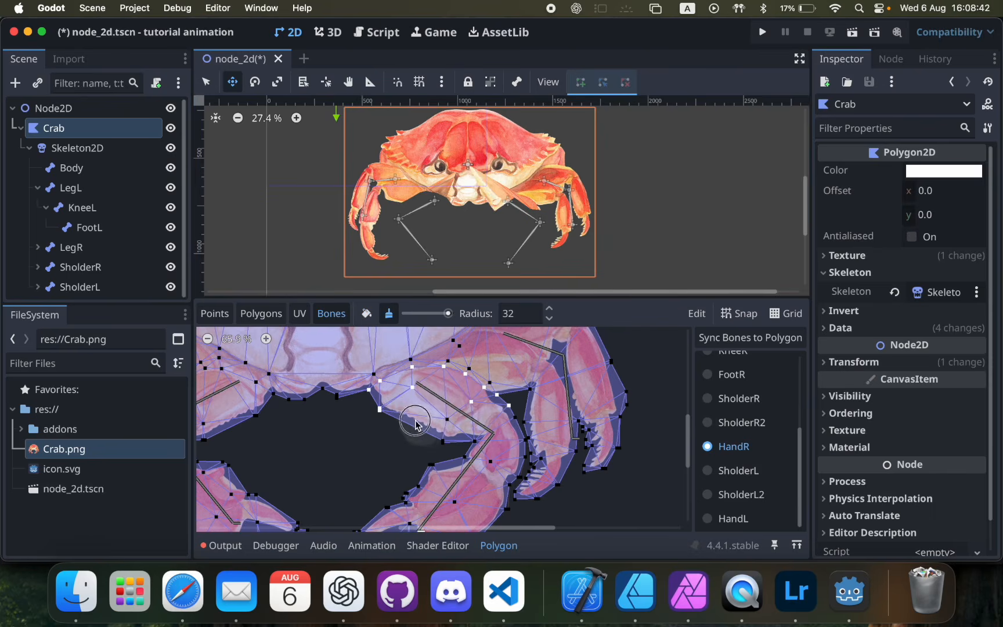
scroll(498, 422, "down", 5)
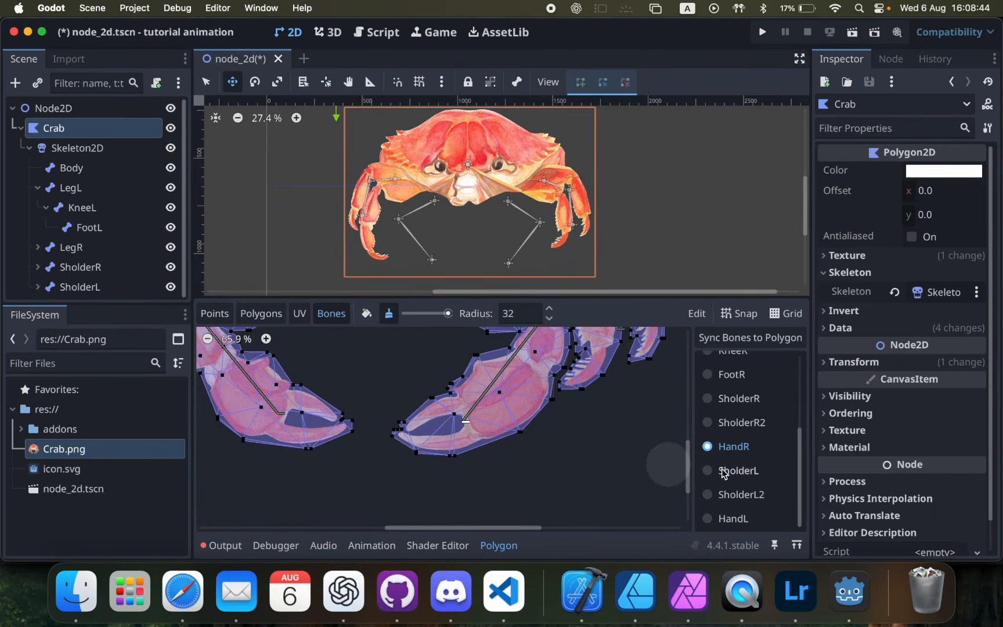
Step: Paint SholderR bone weights onto all vertices around the right claw arm's first segment, from the body joint to the elbow
left_click(738, 398)
scroll(522, 406, "up", 5)
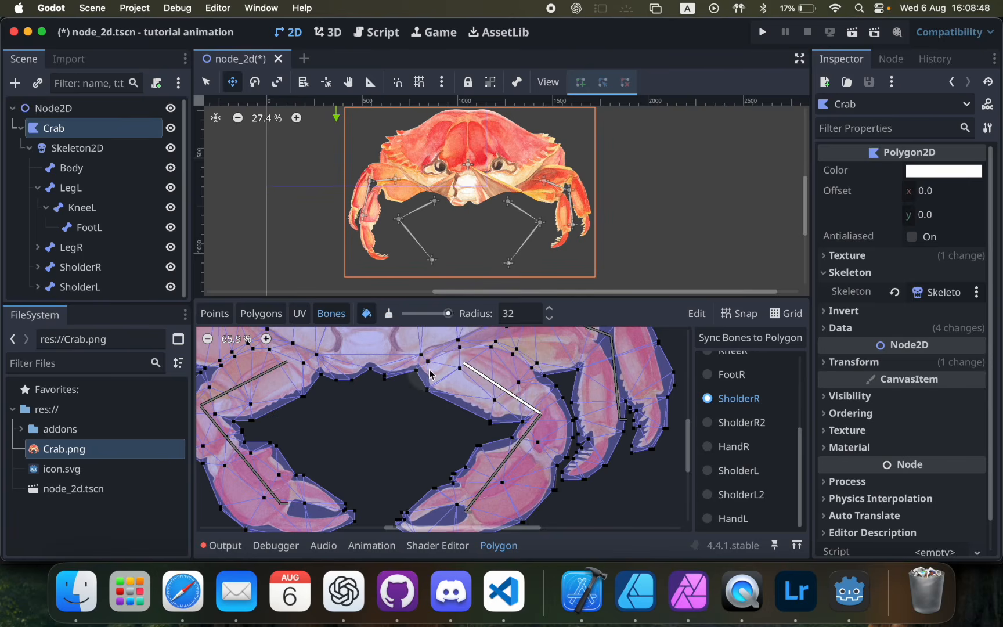
scroll(430, 375, "up", 4, "ctrl")
mouse_move(422, 390)
left_mouse_down()
mouse_move(458, 368)
mouse_move(545, 365)
left_mouse_up()
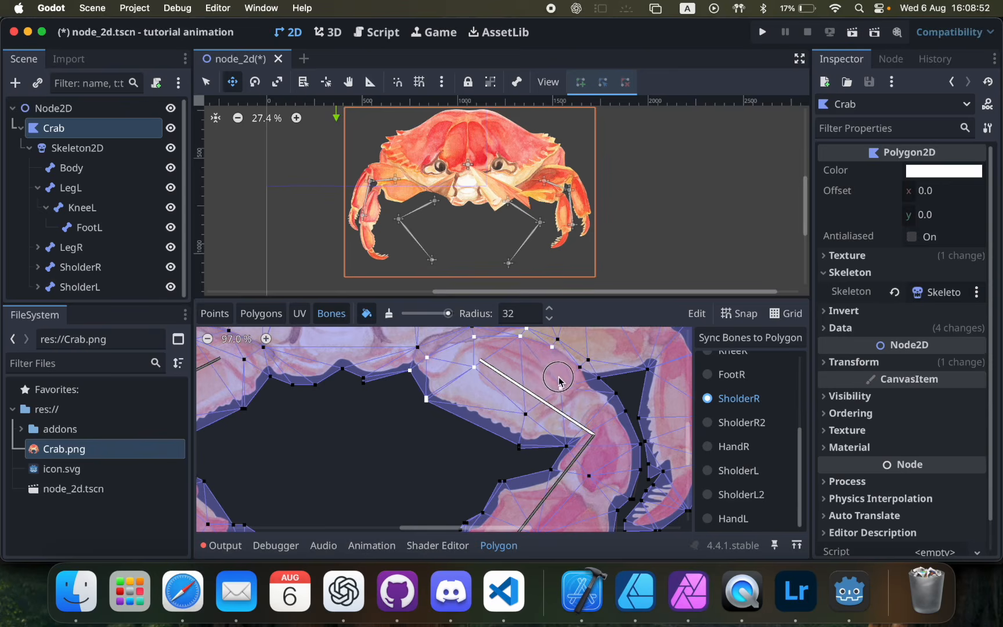
scroll(561, 383, "up", 3)
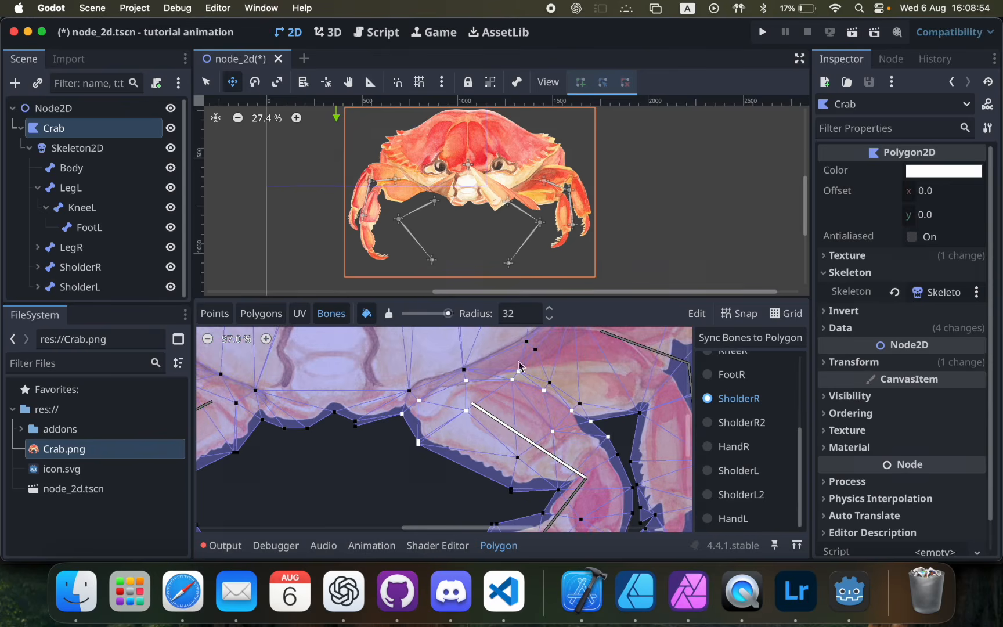
left_click_drag(536, 351, 519, 359)
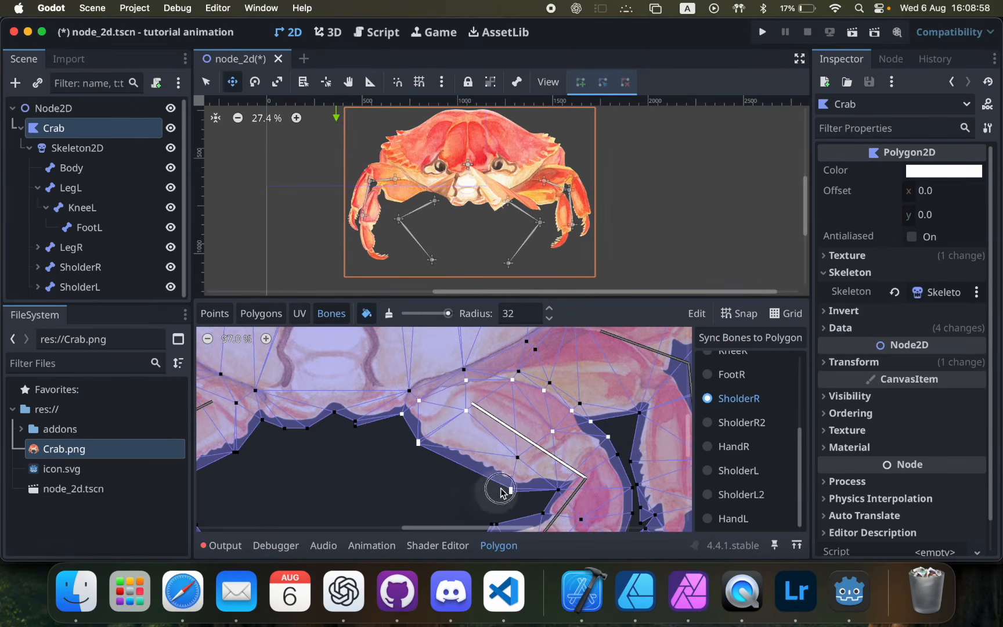
left_click_drag(497, 488, 550, 467)
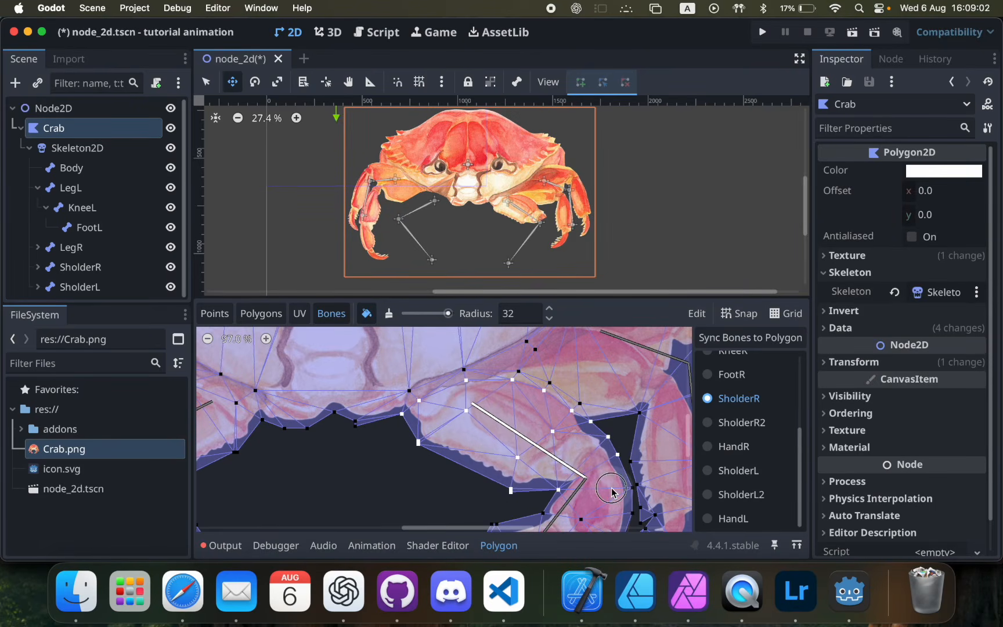
scroll(616, 494, "down", 3)
Step: Paint SholderR2 bone weights onto the vertices of the right claw arm's second segment, from the elbow to the pincer base
left_click(732, 424)
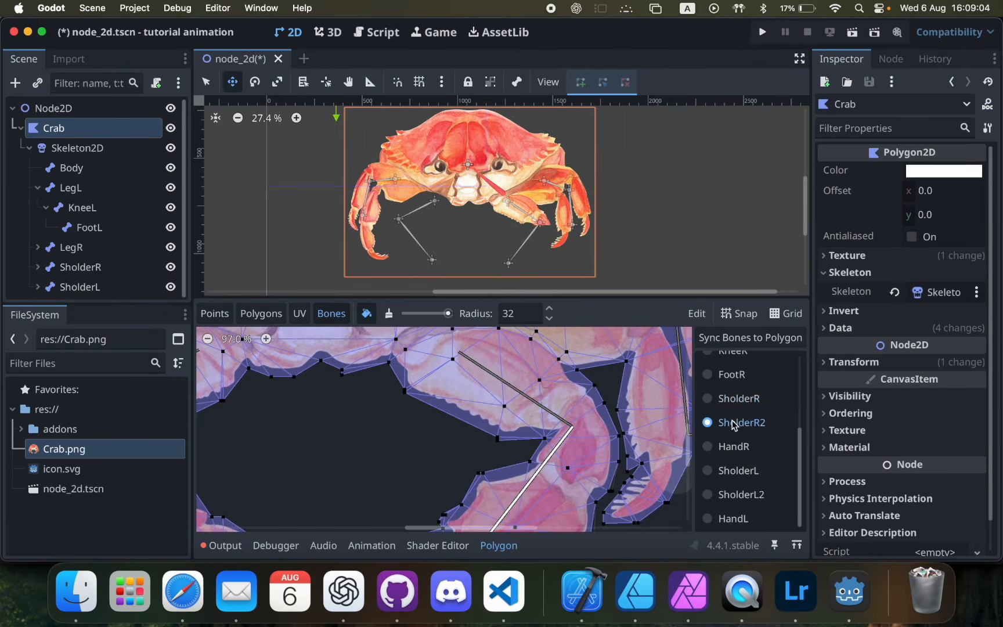
scroll(462, 410, "down", 1)
scroll(462, 410, "up", 1)
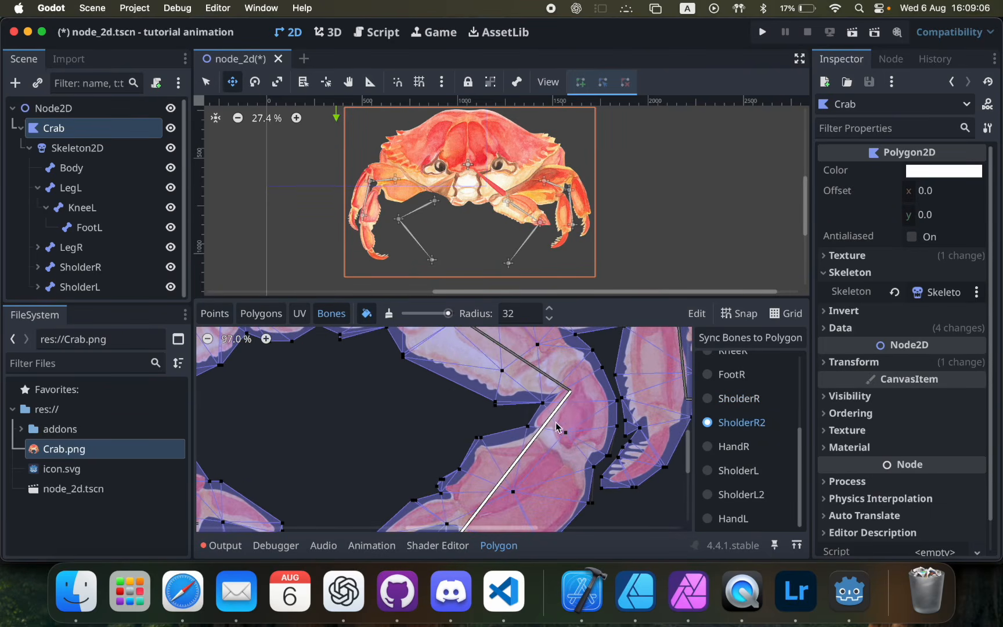
left_click(728, 399)
left_click(733, 422)
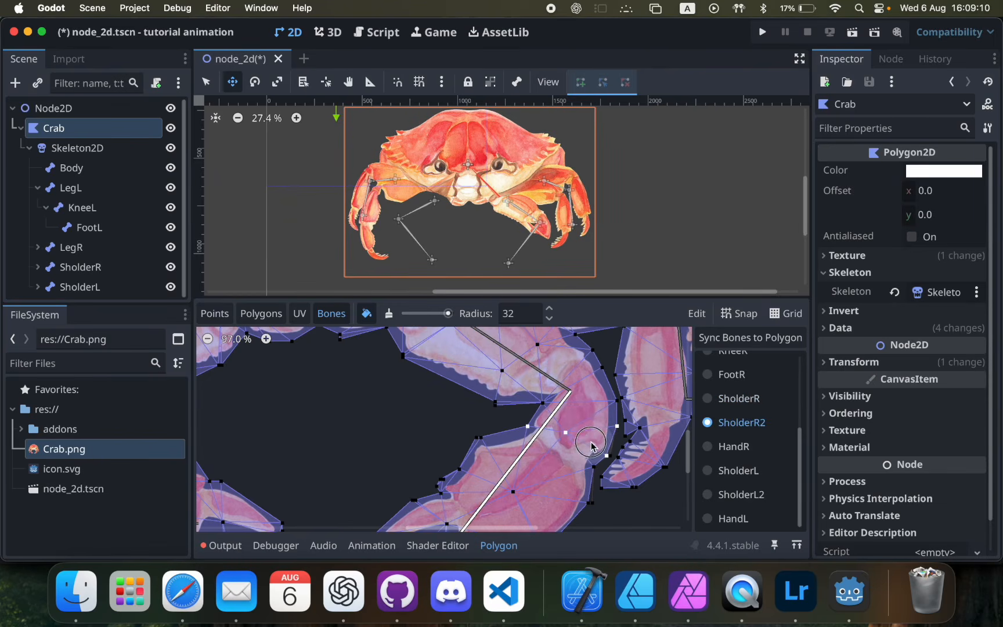
scroll(453, 407, "down", 2)
mouse_move(499, 400)
left_mouse_down()
mouse_move(530, 448)
mouse_move(556, 444)
left_mouse_up()
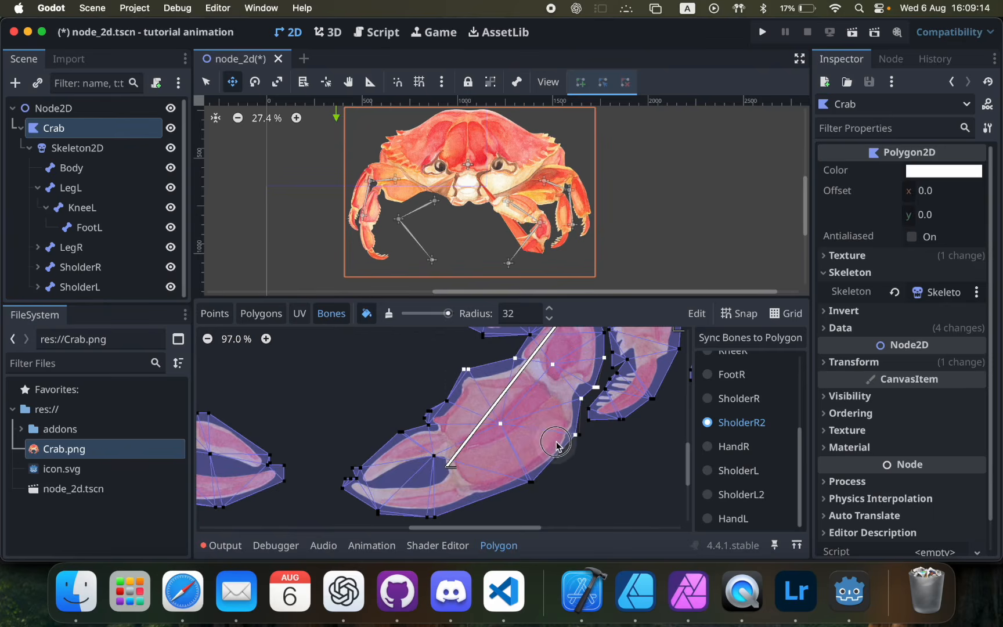
Step: Paint HandR bone weights onto all vertices around the right claw's pincers
left_click(733, 446)
mouse_move(556, 486)
left_mouse_down()
mouse_move(471, 494)
mouse_move(350, 481)
mouse_move(427, 401)
mouse_move(439, 406)
mouse_move(439, 447)
left_mouse_up()
left_click(732, 450)
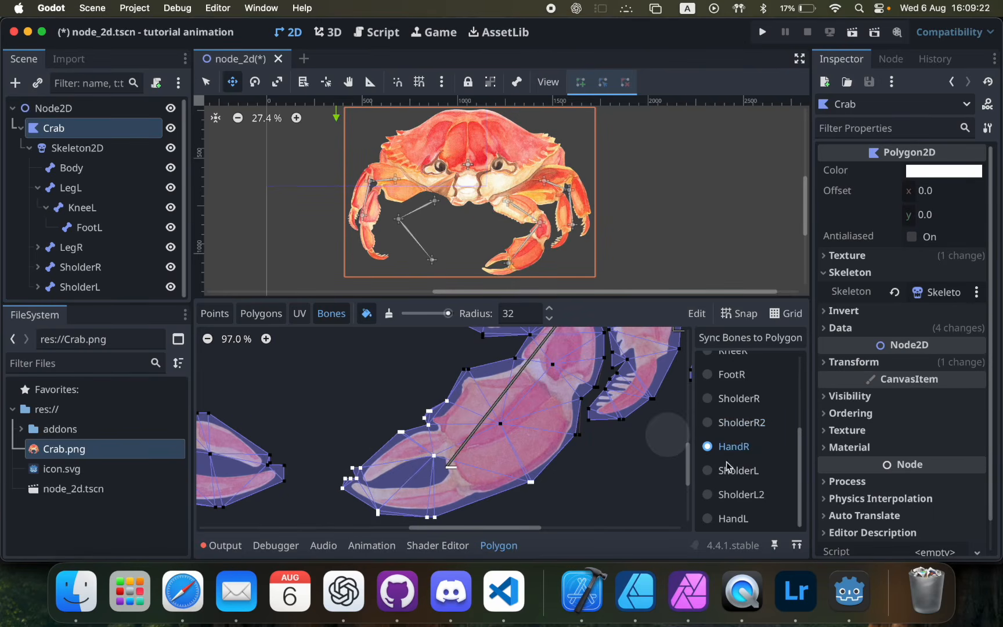
Step: Check the Body weights near the left claw arm's joint, and paint SholderL bone weights along the arm's first segment
left_click(727, 471)
scroll(585, 461, "left", 5)
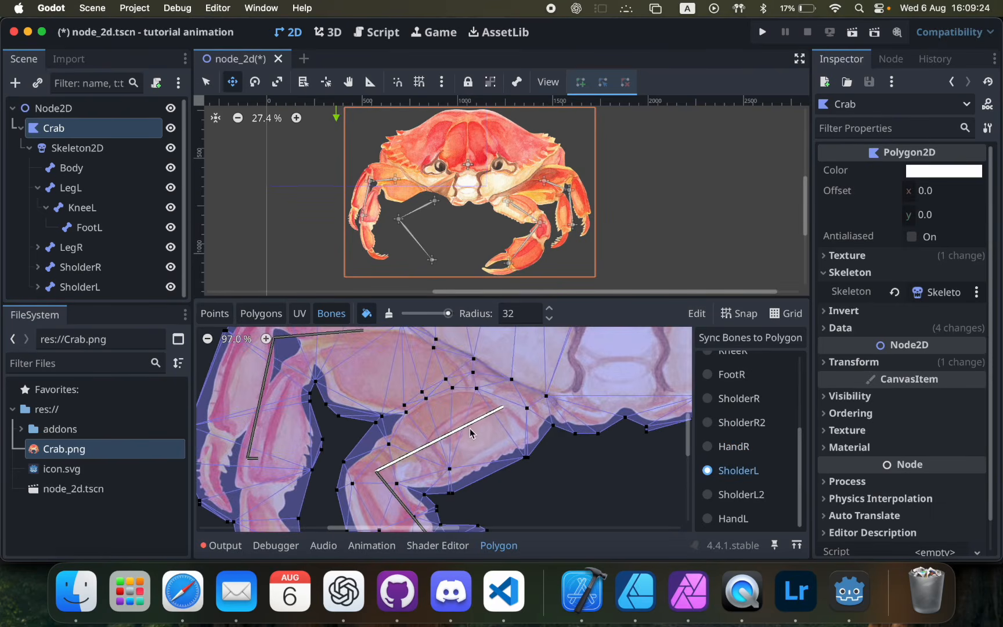
scroll(489, 409, "up", 5)
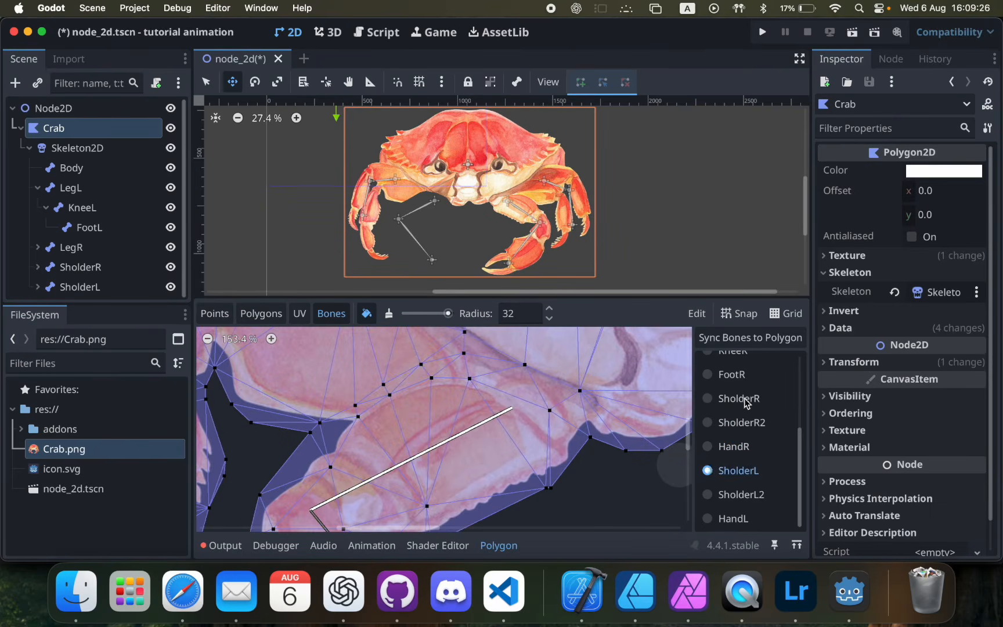
scroll(745, 399, "up", 3)
left_click(732, 366)
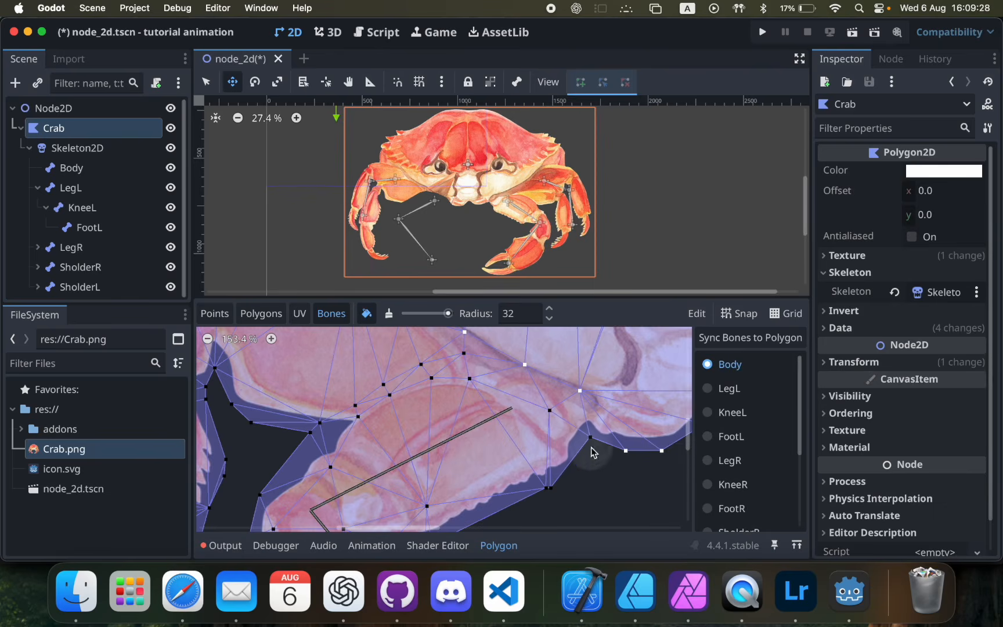
scroll(749, 449, "down", 5)
mouse_move(590, 437)
left_mouse_down()
mouse_move(574, 439)
mouse_move(544, 486)
mouse_move(541, 419)
left_mouse_up()
left_click_drag(471, 394, 419, 402)
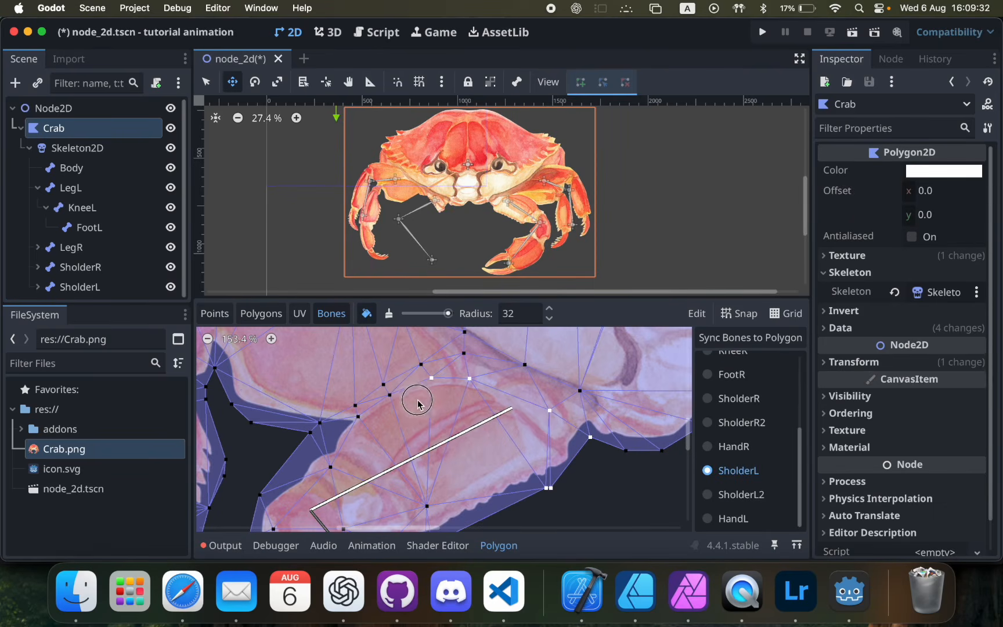
mouse_move(357, 446)
left_mouse_down()
mouse_move(363, 472)
mouse_move(433, 507)
left_mouse_up()
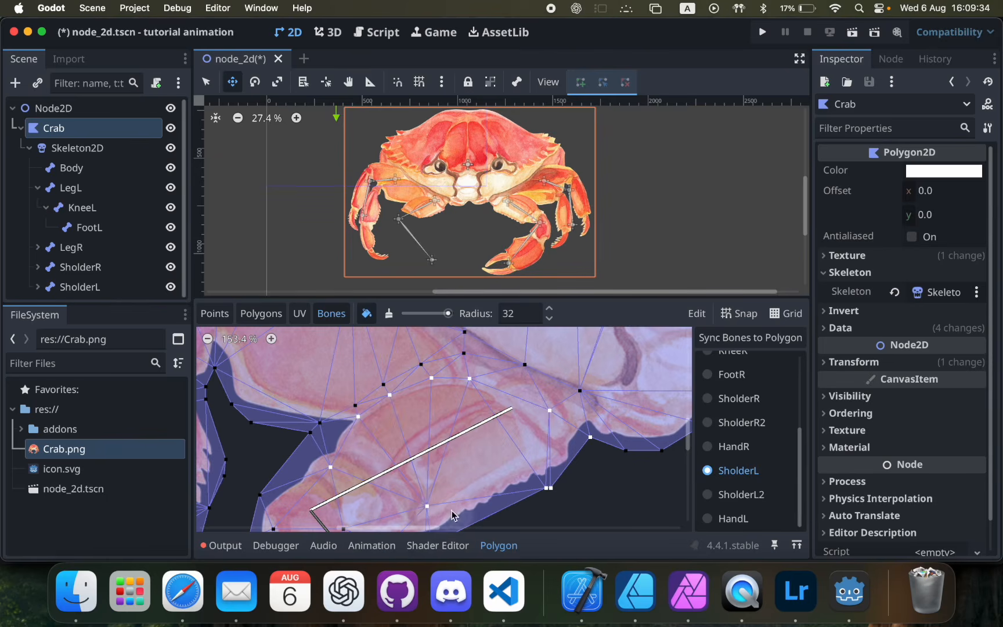
Step: Extend the SholderL bone weights over the outer and inner vertices around the left claw arm's elbow
scroll(441, 505, "down", 3)
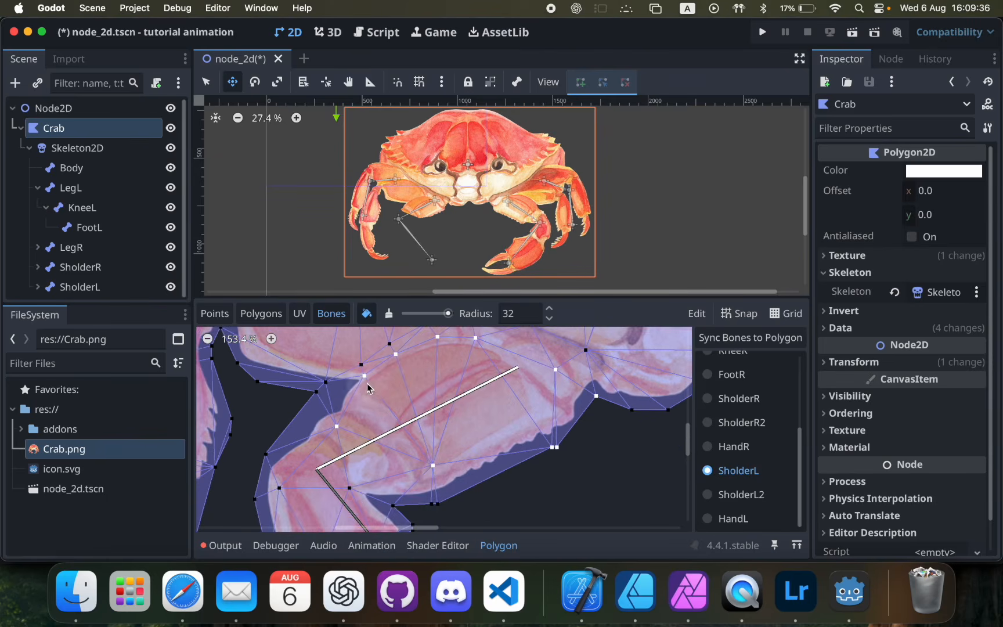
scroll(342, 401, "down", 3)
scroll(342, 400, "left", 2)
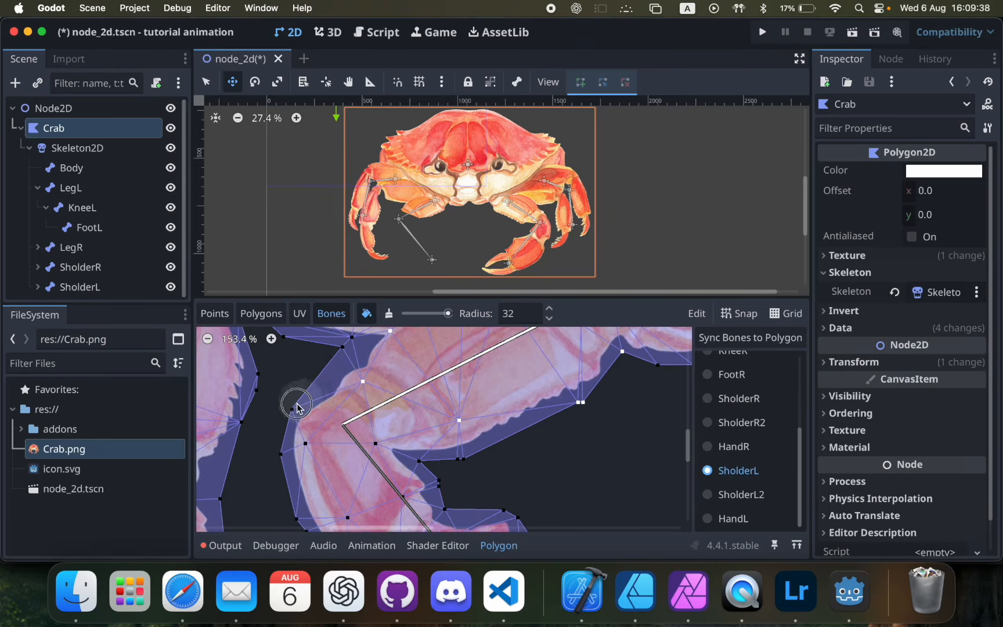
scroll(336, 387, "up", 5)
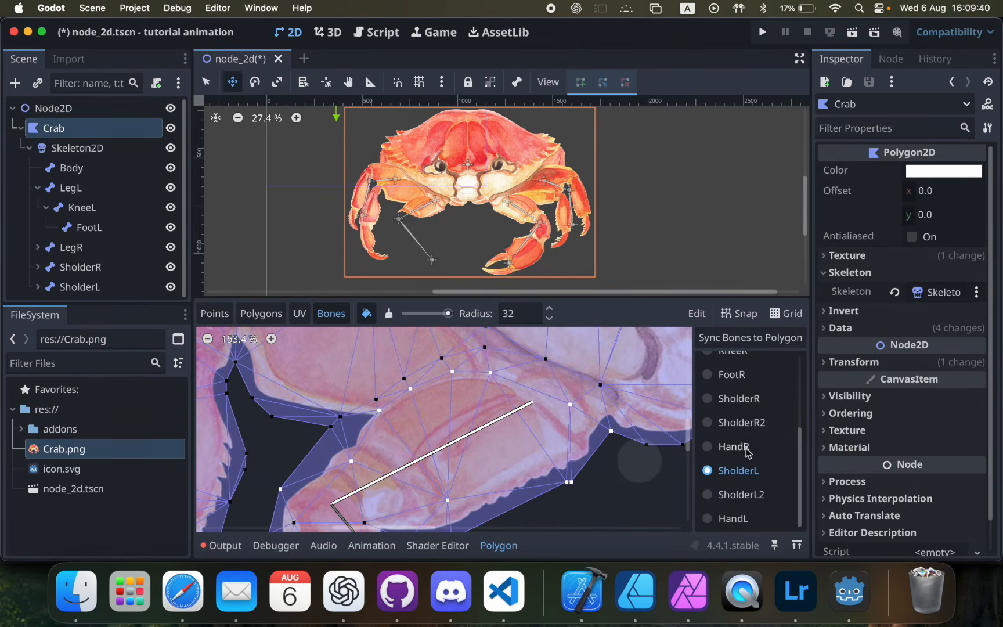
scroll(750, 406, "up", 2)
scroll(461, 411, "down", 5)
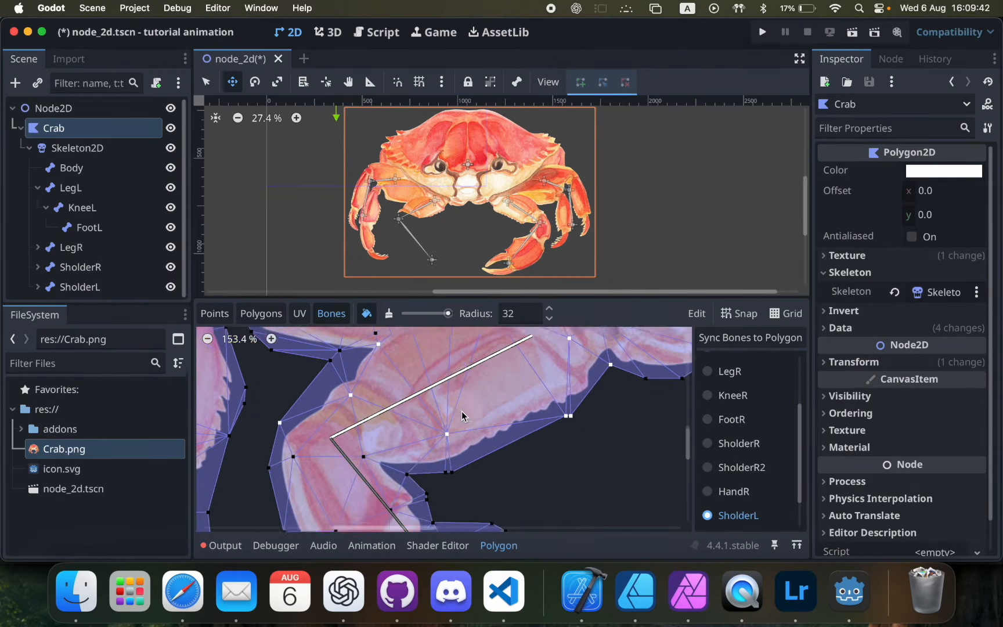
mouse_move(459, 447)
left_mouse_down()
mouse_move(391, 426)
mouse_move(269, 430)
mouse_move(290, 447)
mouse_move(418, 450)
left_mouse_up()
scroll(418, 450, "down", 5)
scroll(740, 464, "down", 2)
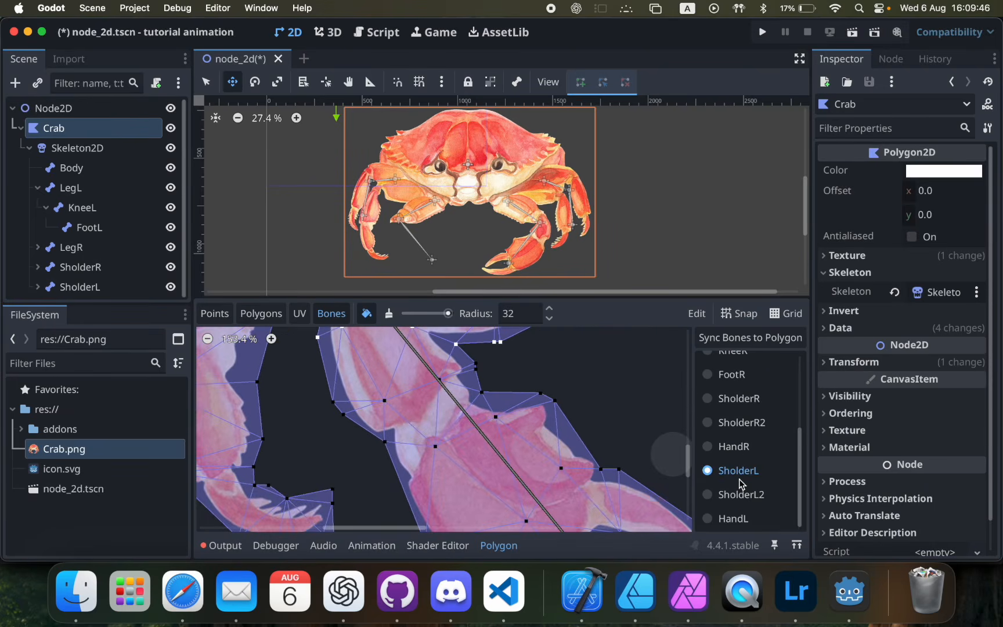
Step: Paint SholderL2 bone weights onto the vertices of the left claw arm's second segment, from below the elbow to the pincer base
left_click(726, 495)
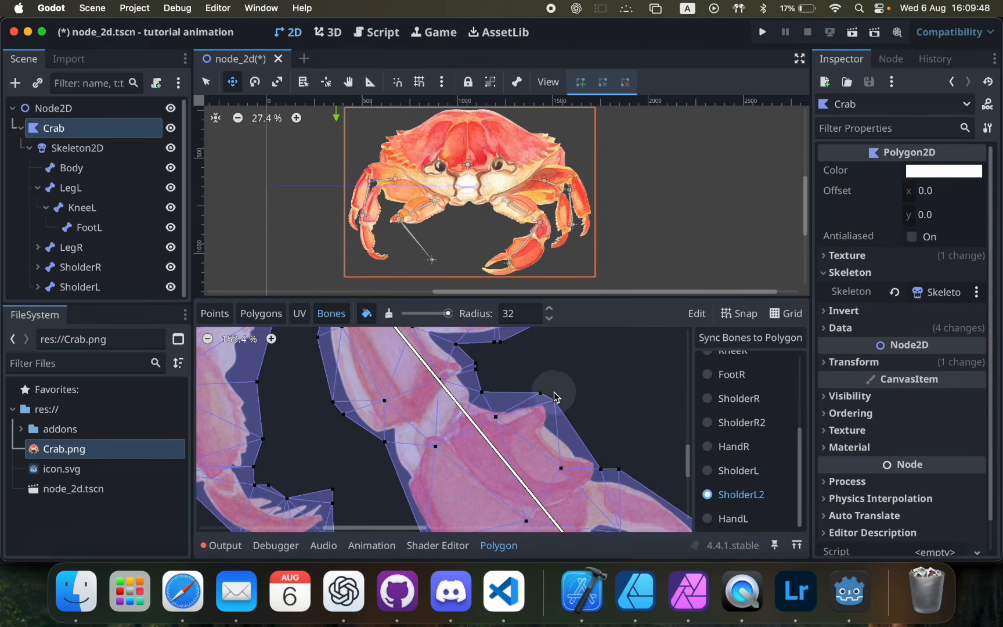
scroll(554, 393, "up", 3)
scroll(553, 392, "down", 1)
left_click(749, 471)
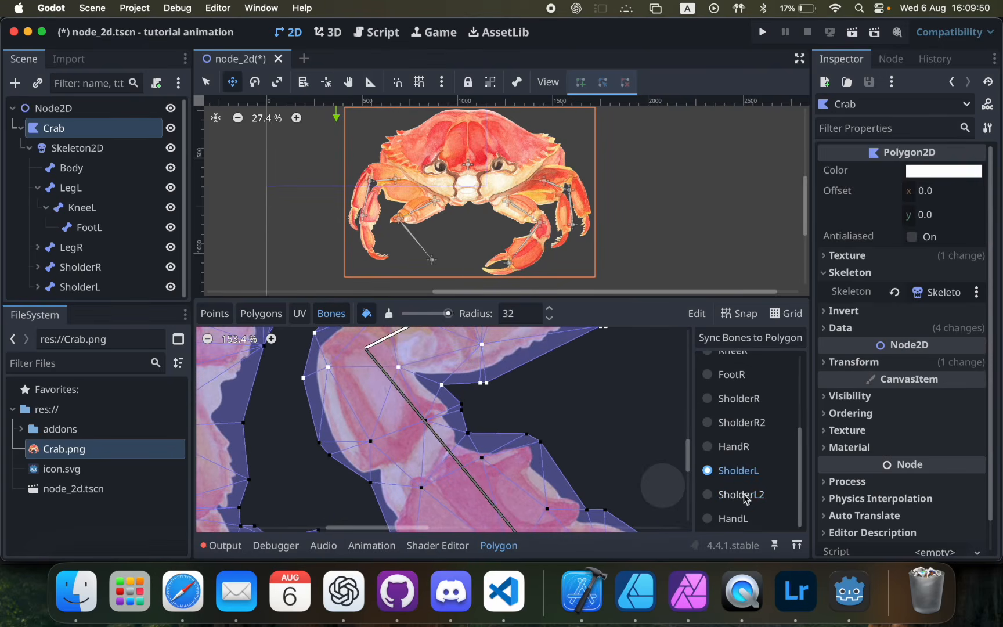
left_click(747, 496)
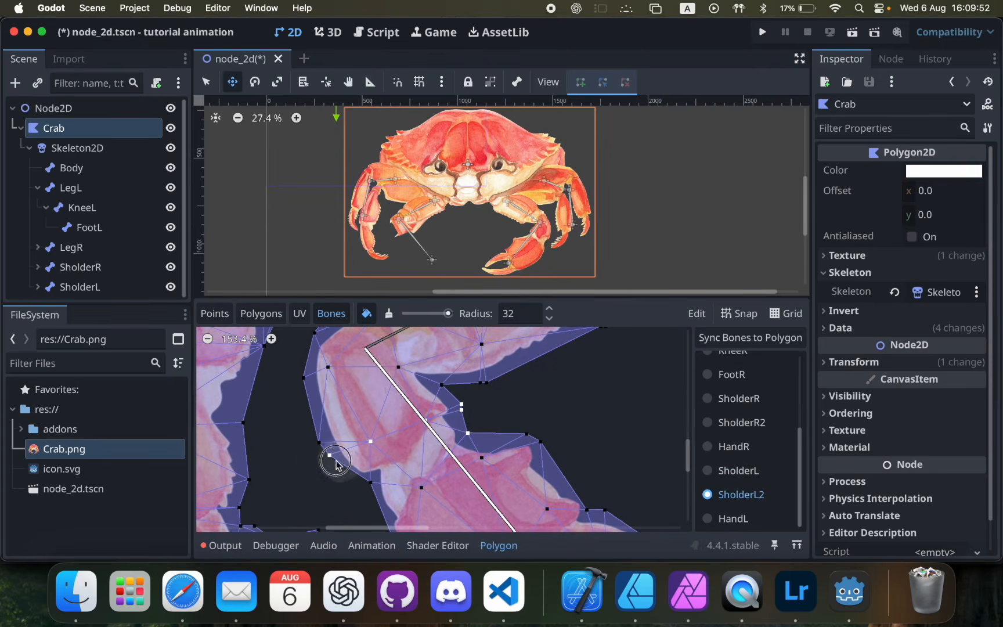
scroll(343, 457, "down", 3)
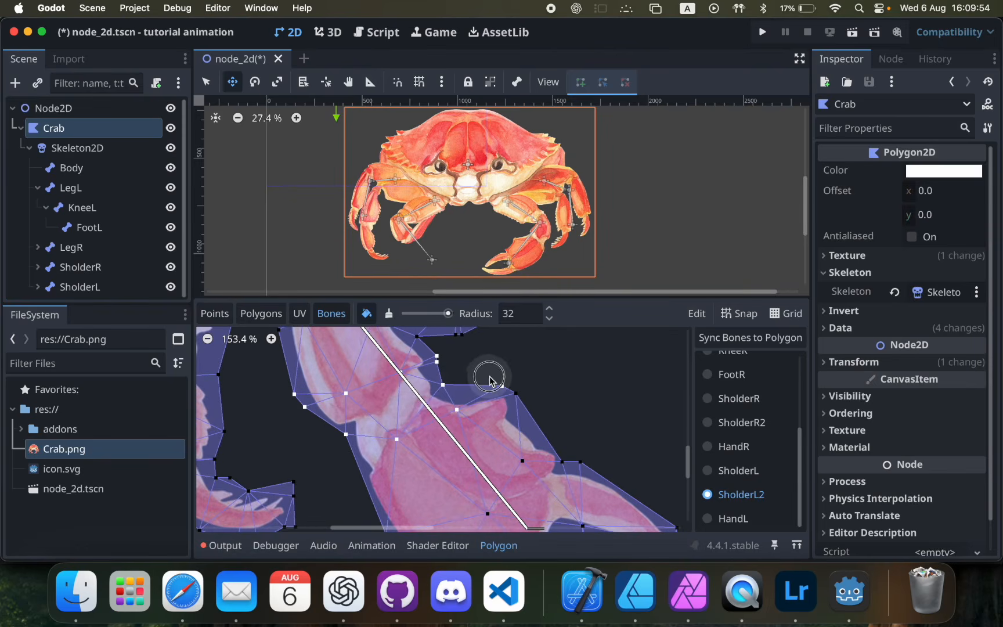
scroll(490, 377, "down", 3, "ctrl")
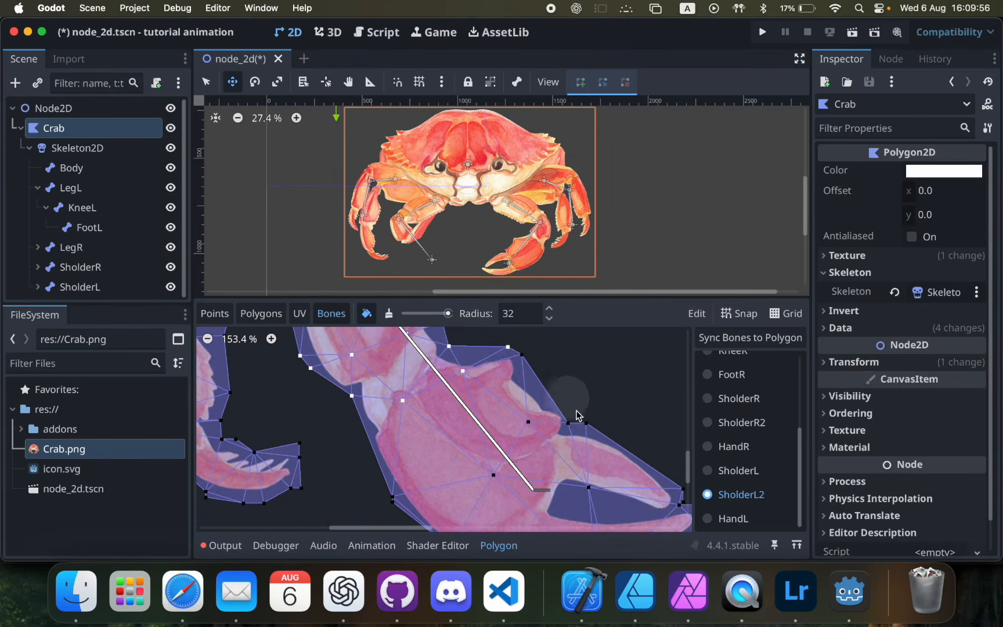
scroll(578, 415, "down", 3, "ctrl")
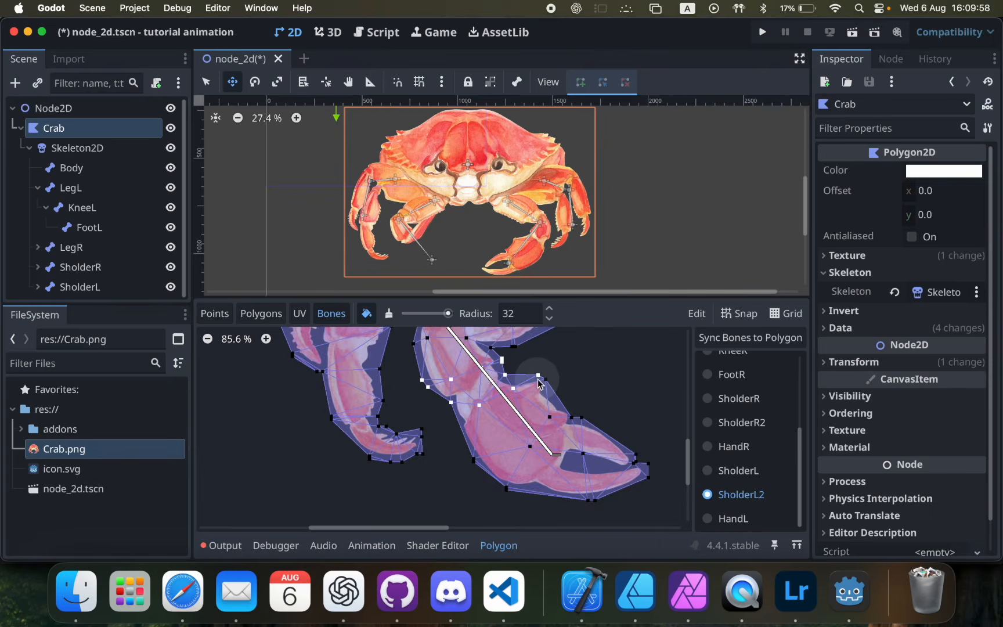
mouse_move(538, 381)
left_mouse_down()
mouse_move(528, 432)
mouse_move(474, 459)
left_mouse_up()
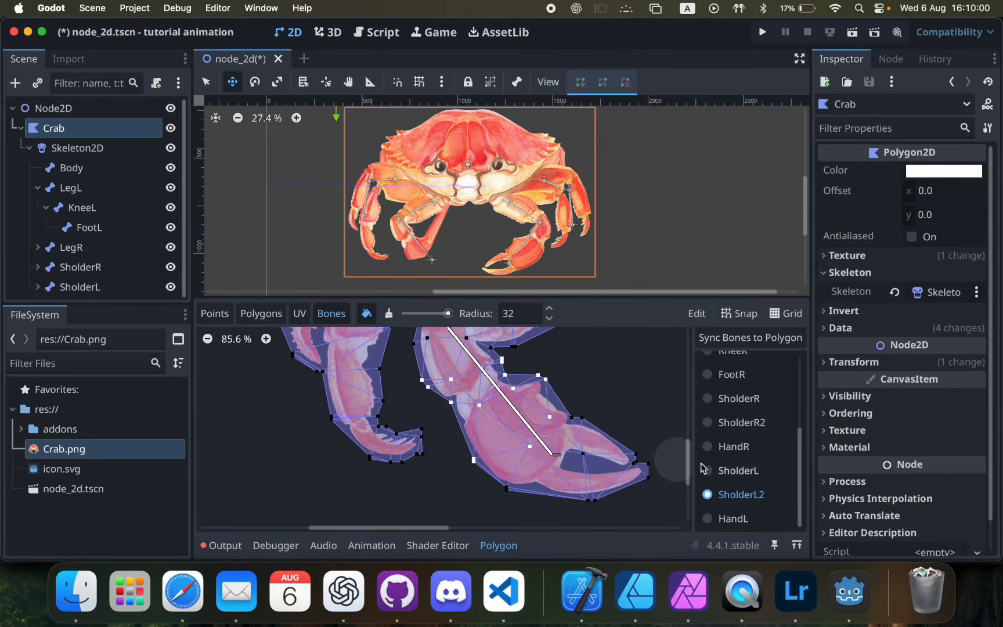
Step: Paint HandL bone weights onto all vertices around the left claw's pincers and enlarge the 2D viewport
left_click(721, 520)
mouse_move(580, 431)
left_mouse_down()
mouse_move(611, 488)
mouse_move(644, 470)
mouse_move(515, 491)
mouse_move(613, 449)
left_mouse_up()
scroll(613, 448, "down", 2)
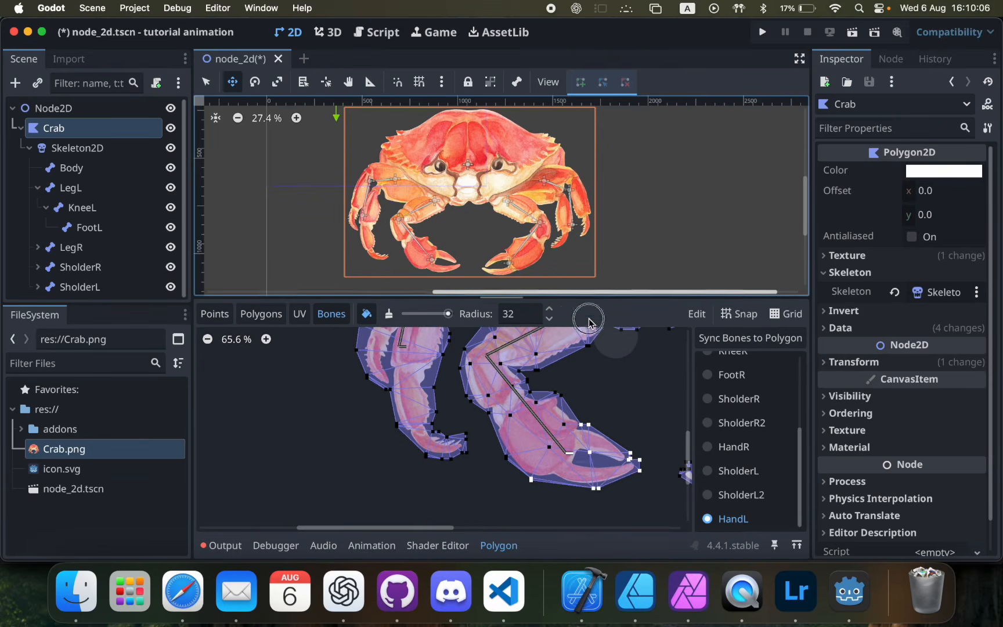
left_click_drag(589, 298, 580, 363)
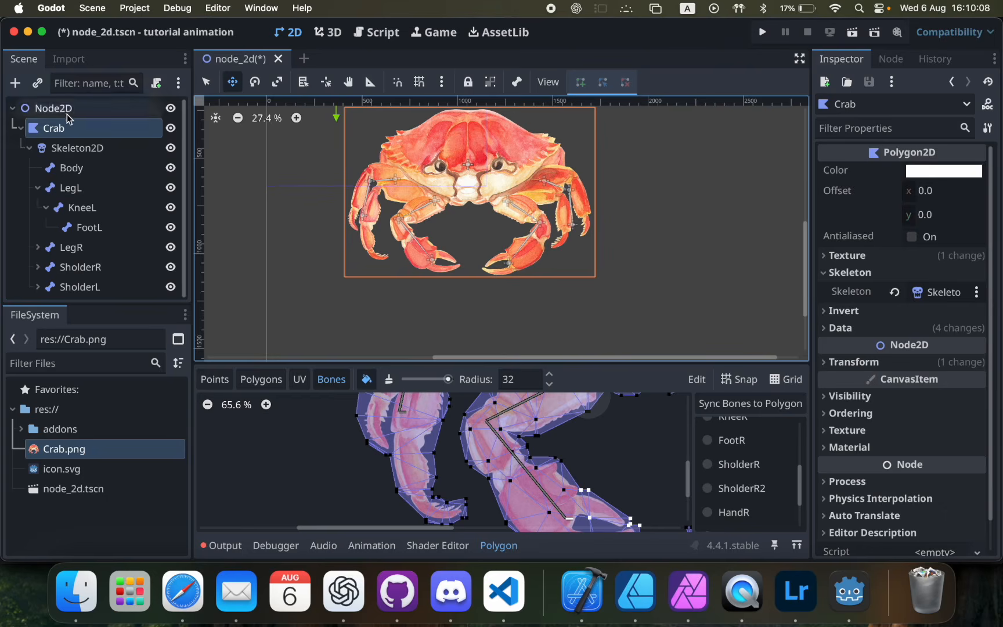
Step: Test the deformation of the Body, LegL, KneeL and FootL bones by moving each one and undoing the move
left_click(73, 168)
left_click_drag(480, 191, 345, 294)
left_click(87, 188)
key("super+z")
left_click(89, 203)
key("super+z")
left_click(80, 227)
key("super+z")
Step: Test the deformation of the LegR, KneeR and FootR bones by moving each one and undoing the move
left_click(68, 251)
left_click_drag(443, 279, 510, 280)
key("super+z")
left_click(39, 249)
left_click(82, 246)
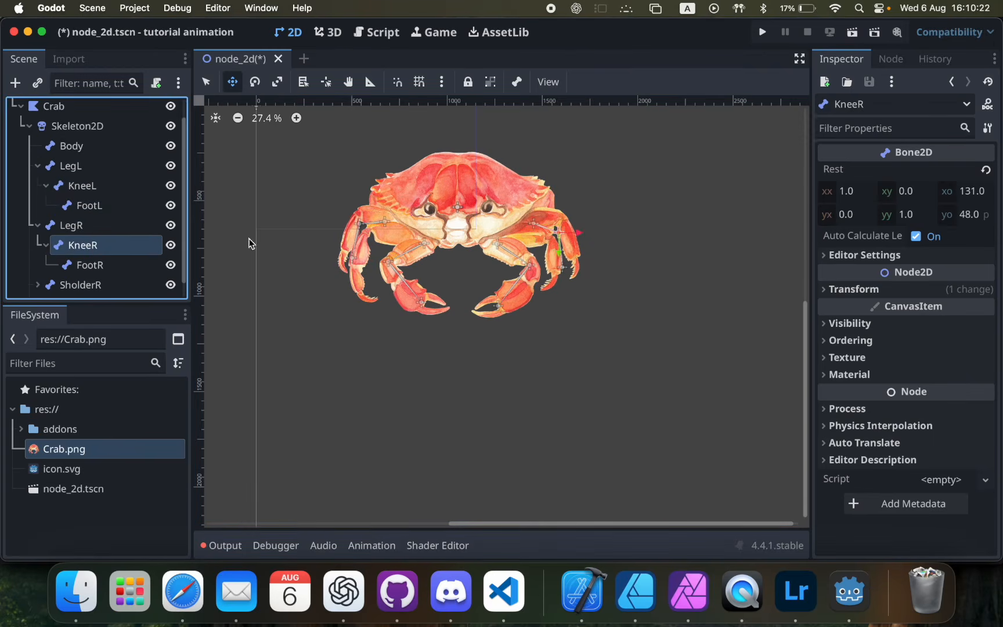
left_click_drag(362, 241, 410, 269)
key("super+z")
left_click(90, 265)
left_click_drag(562, 268, 598, 262)
key("super+z")
Step: Test the deformation of the SholderR, SholderR2 and HandR bones by moving each one and undoing the move
scroll(116, 264, "down", 1)
left_click(38, 267)
scroll(70, 249, "down", 2)
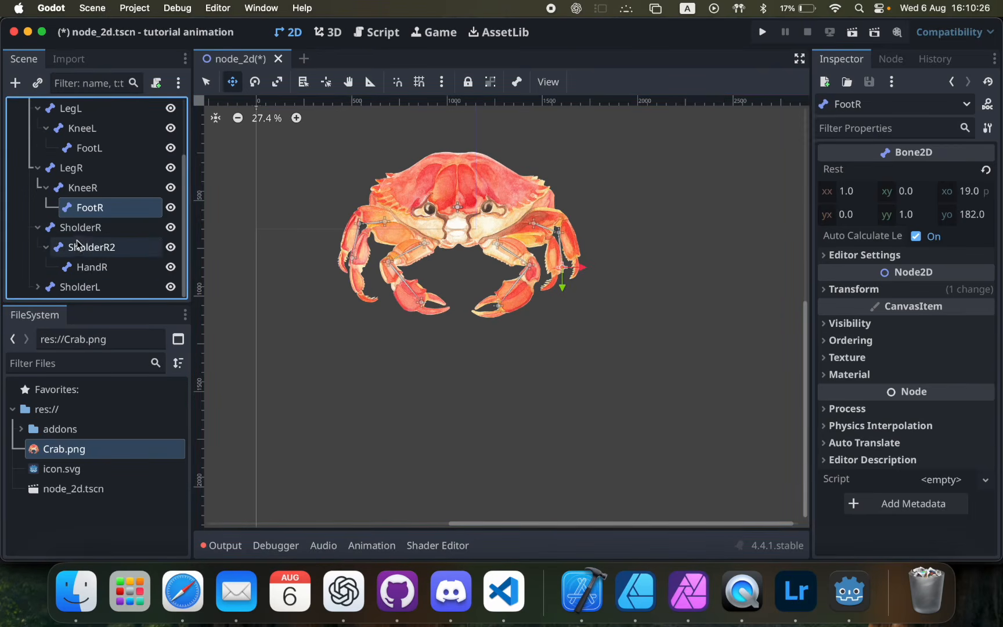
left_click(81, 227)
left_click_drag(491, 315, 466, 391)
key("super+z")
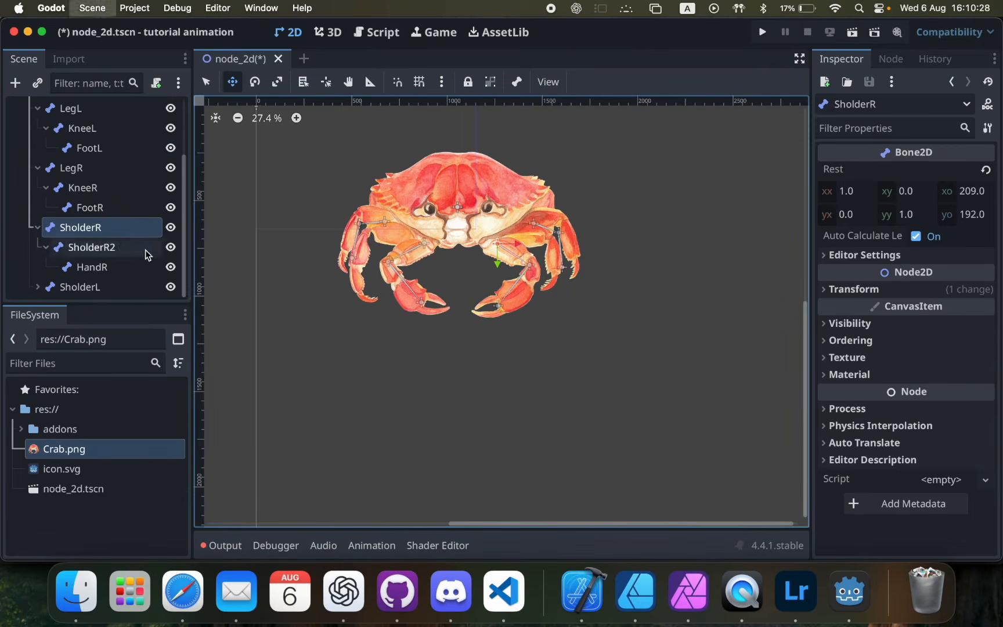
left_click(144, 250)
left_click_drag(482, 323, 480, 391)
key("super+z")
left_click(107, 273)
left_click_drag(447, 301, 449, 368)
key("super+z")
Step: Test the deformation of the SholderL, SholderL2 and HandL bones by moving each one and undoing the move
left_click(49, 290)
left_click_drag(427, 255, 458, 308)
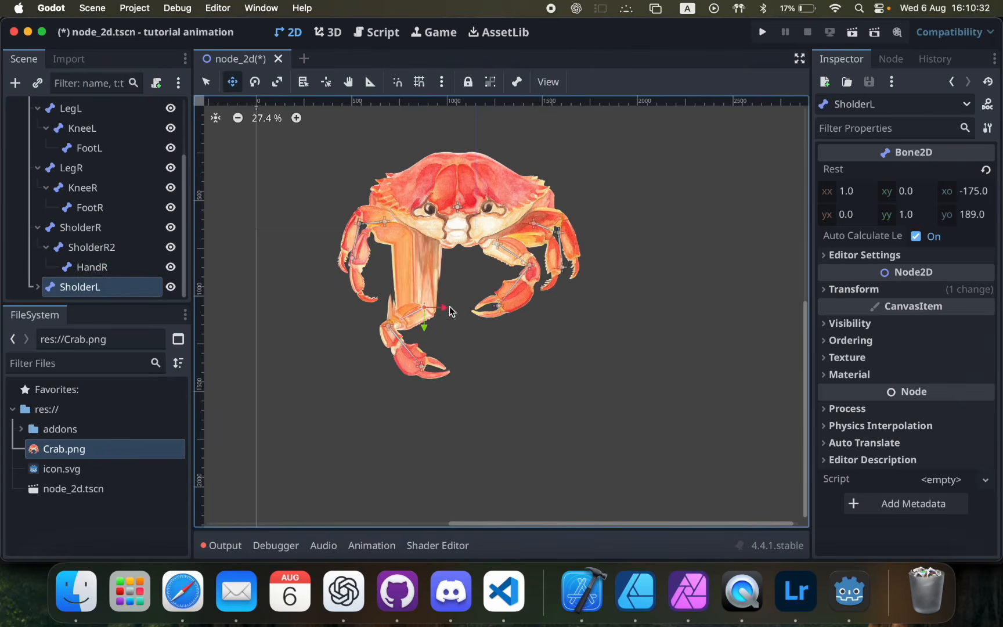
key("super+z")
left_click(37, 286)
left_click(115, 264)
left_click_drag(401, 264, 419, 389)
key("super+z")
left_click(105, 287)
key("super+z")
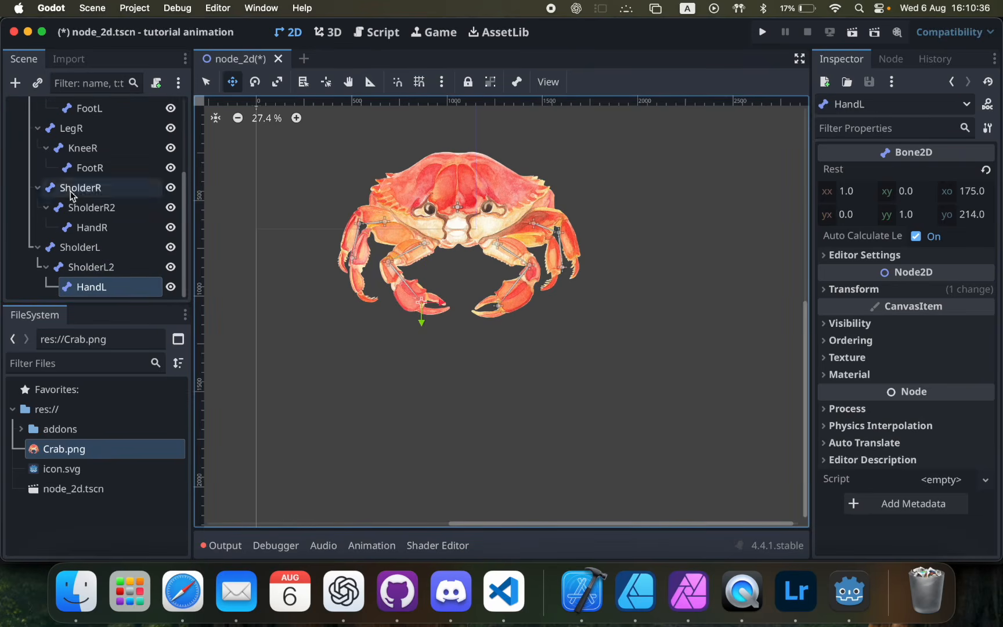
Step: Add an AnimationPlayer node to the Node2D root and move it under the Crab node
scroll(72, 197, "up", 5)
left_click(70, 114)
right_click(70, 115)
left_click(107, 128)
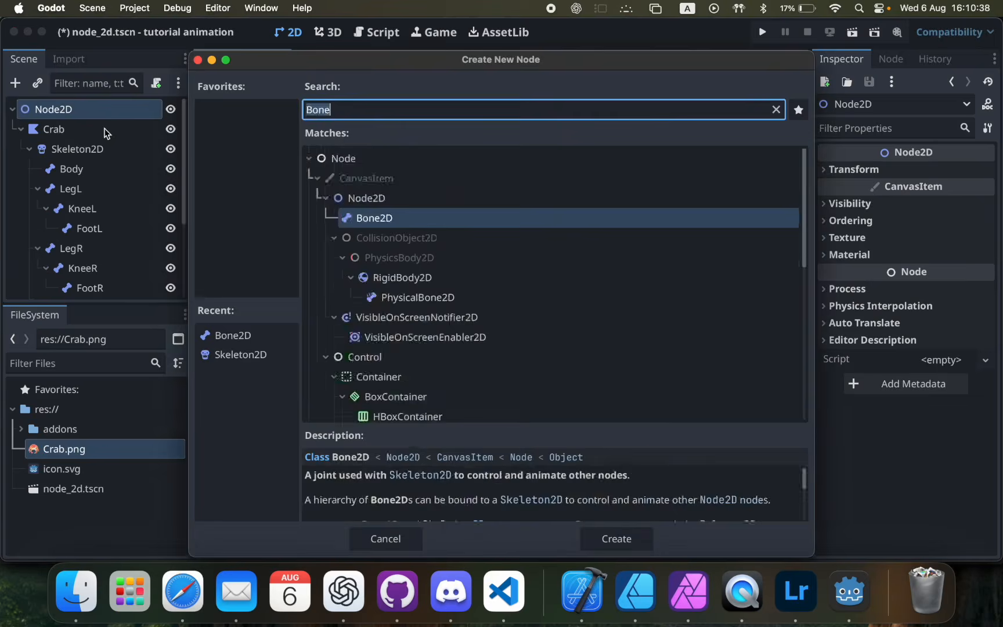
type("ani")
key("Up")
key("Return")
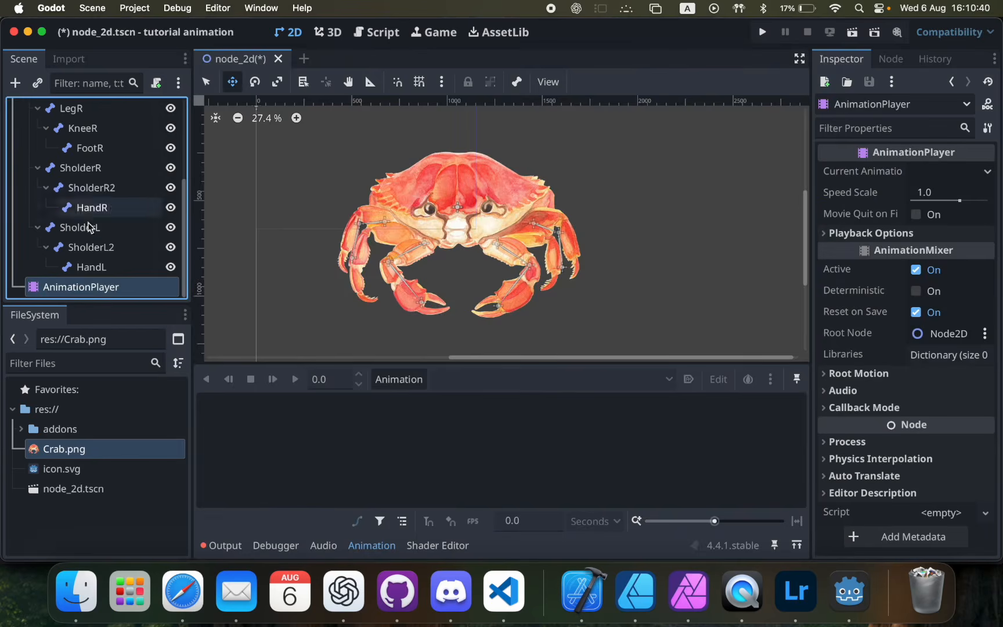
left_click_drag(107, 265, 86, 124)
scroll(76, 295, "down", 3)
Step: Create an animation named new_animation in the AnimationPlayer
left_click(399, 379)
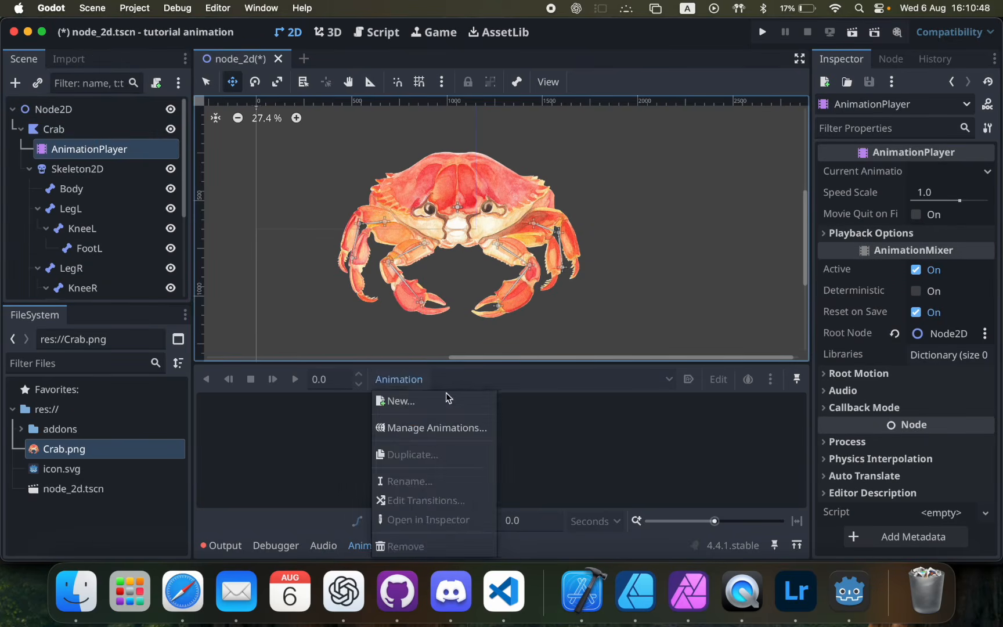
left_click(450, 399)
left_click(557, 342)
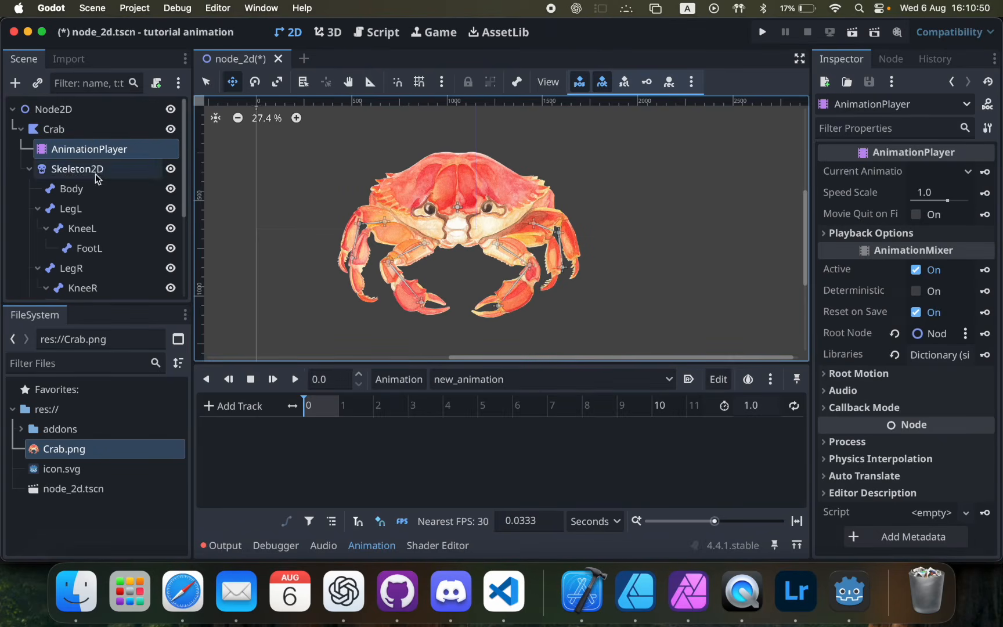
Step: Select all 13 bones from Body to HandL and key their position and rotation at 0 s, creating new tracks with RESET tracks
left_click(98, 187)
scroll(96, 232, "down", 5)
left_click(91, 287, "shift")
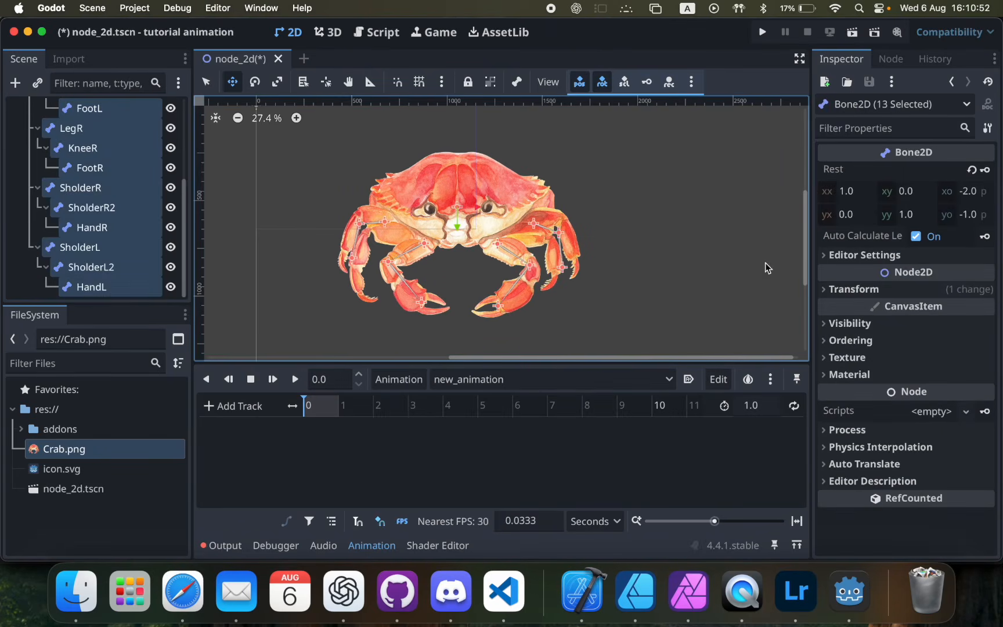
left_click(851, 289)
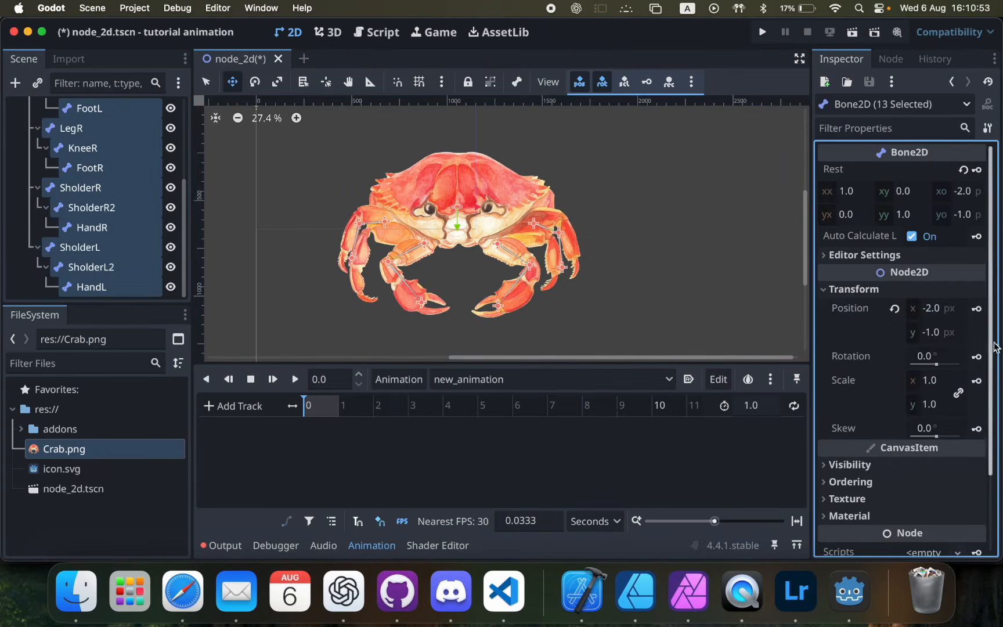
left_click(978, 310)
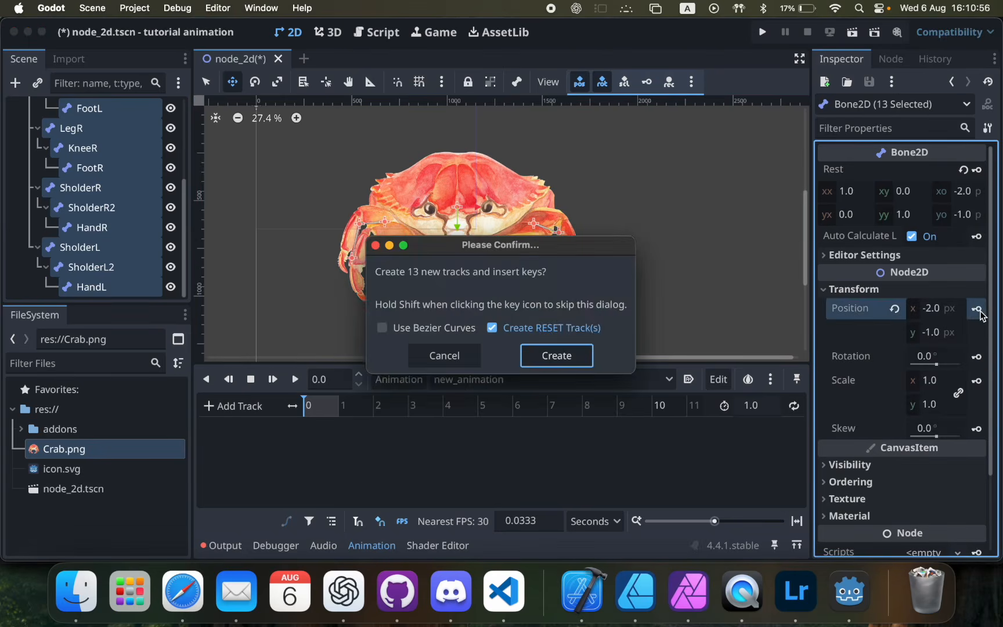
left_click(580, 355)
left_click(977, 356)
left_click(556, 355)
scroll(417, 453, "down", 10)
scroll(417, 453, "up", 10)
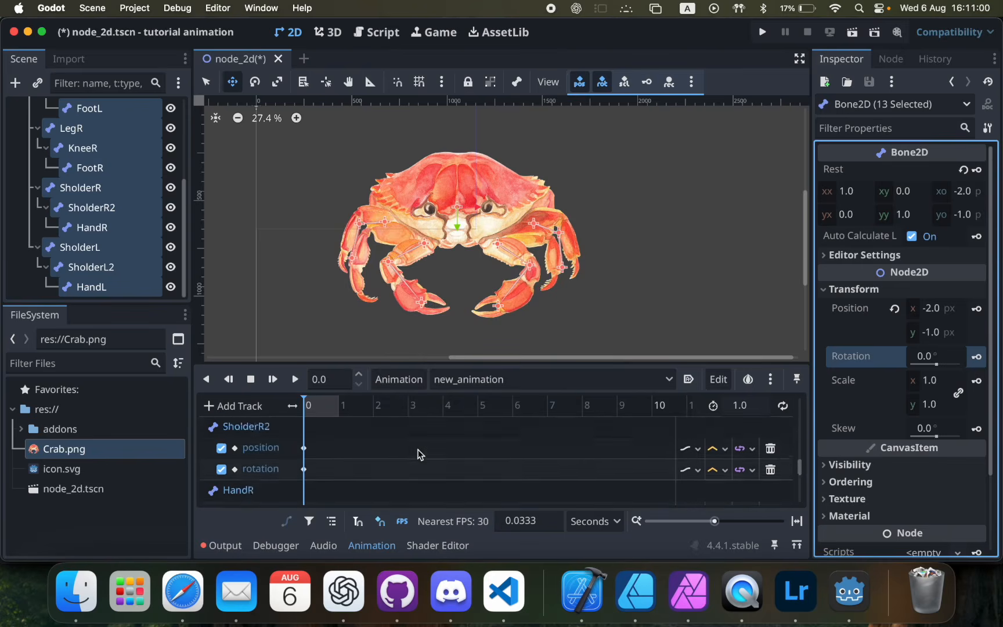
Step: Rename new_animation to walk in the animation library and save the scene
left_click(497, 380)
left_click(382, 380)
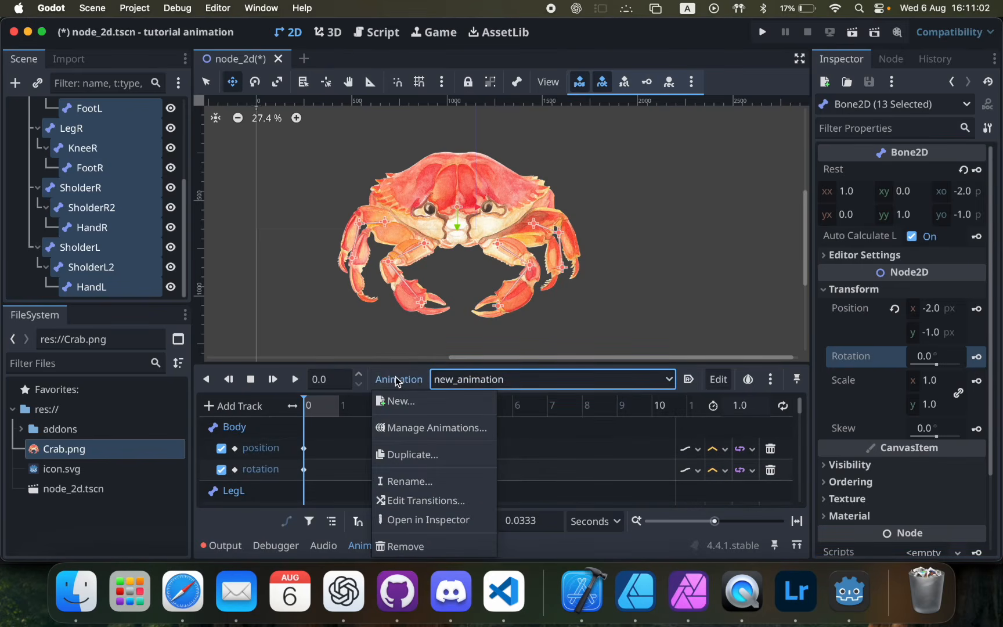
left_click(415, 429)
left_click(353, 244)
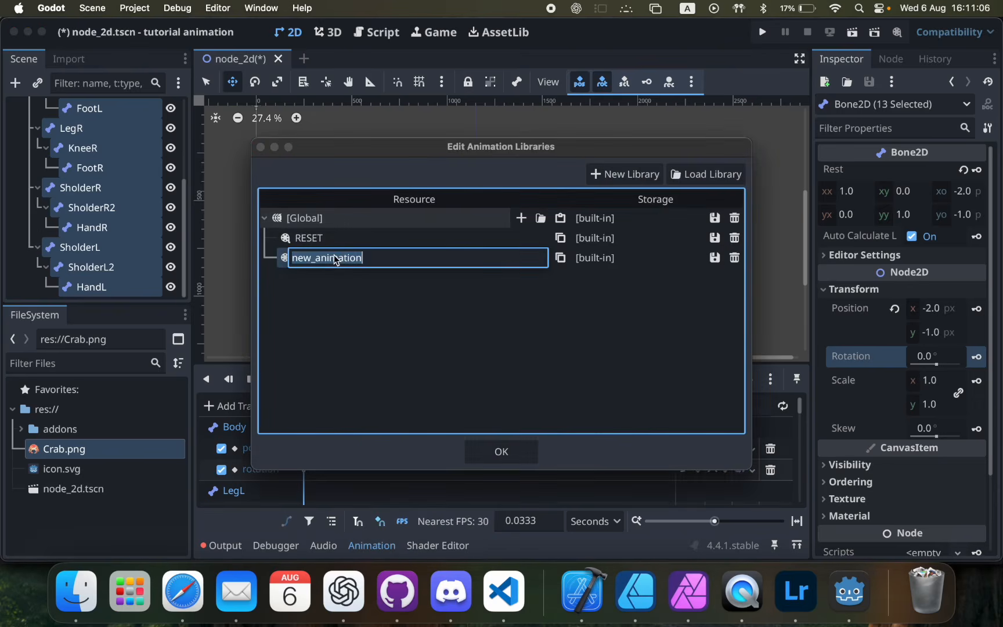
type("walk")
key("Return")
left_click(480, 449)
key("super+s")
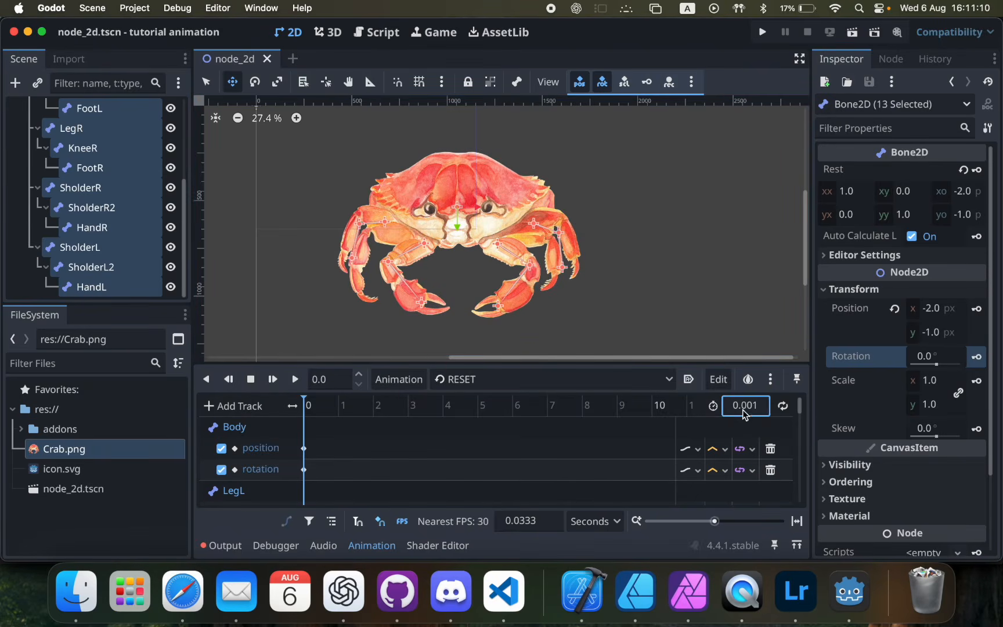
Step: Switch to the walk animation and set its length to 4.0 seconds
left_click(452, 379)
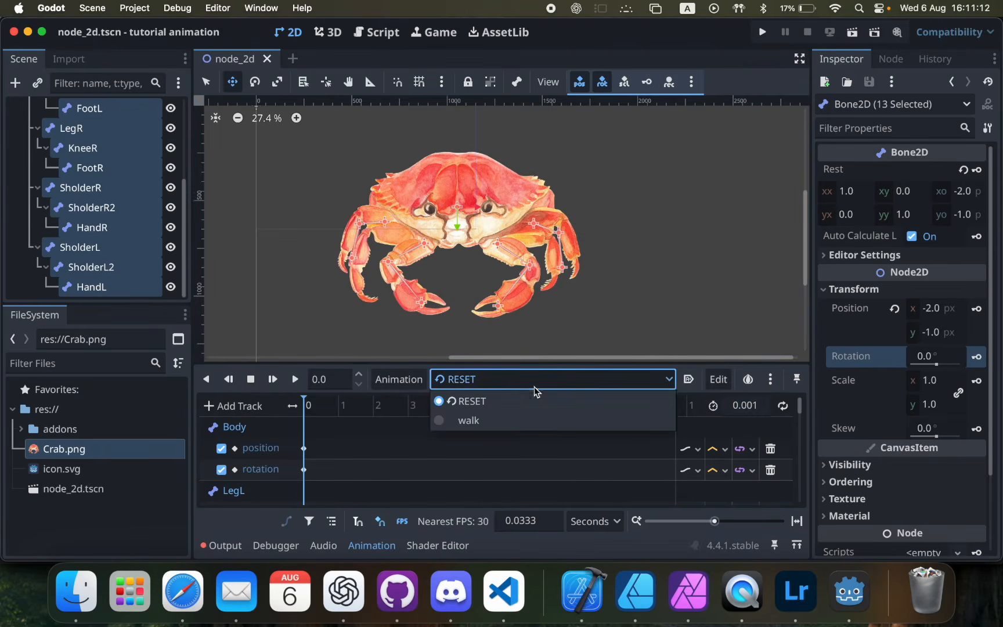
left_click(510, 419)
left_click_drag(720, 409, 757, 410)
Step: At about 1 s, move the Body bone to about (9, -56), rotate it about 13.2°, and key its position and rotation
left_click_drag(331, 407, 338, 409)
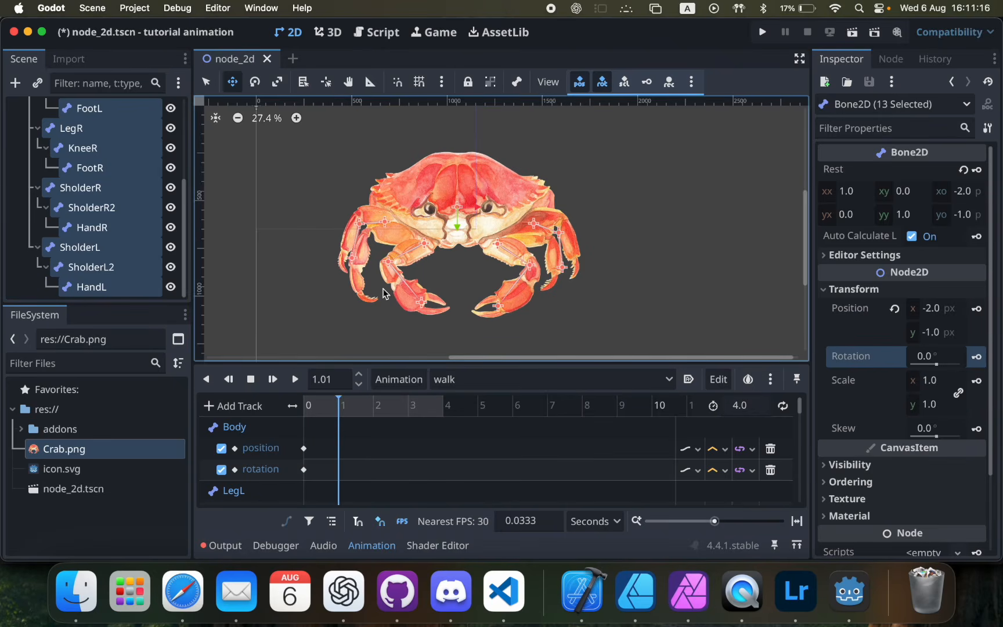
scroll(164, 278, "up", 5)
left_click(87, 190)
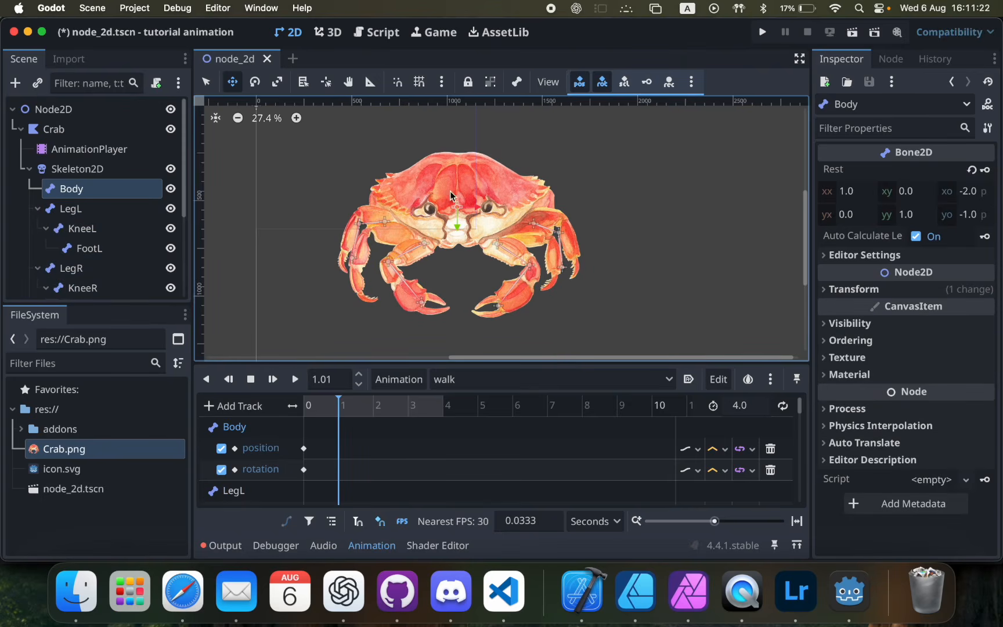
left_click_drag(489, 198, 491, 189)
left_click(854, 288)
left_click(977, 309)
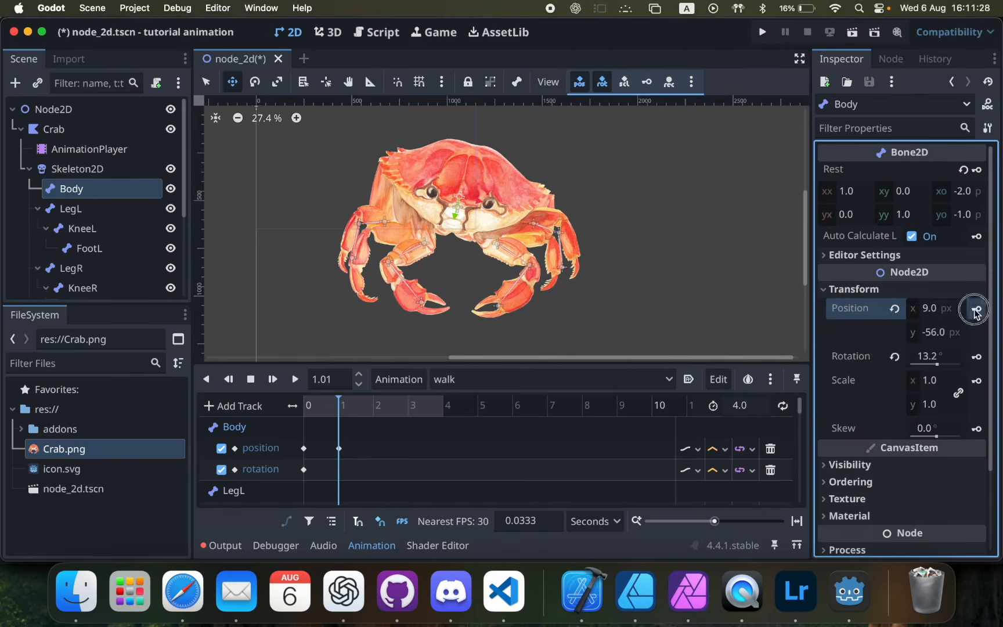
left_click(977, 357)
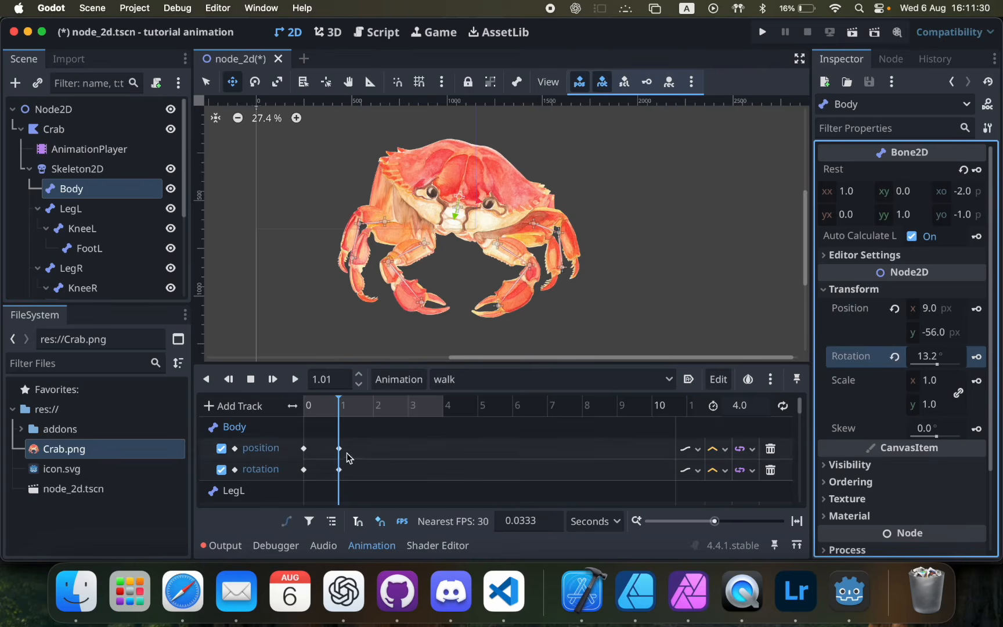
Step: At 1.0 s, raise LegL to about (-373, -85) and rotate LegL about 8.6°, KneeL about 28.9° and FootL about 9.8°
mouse_move(342, 408)
left_mouse_down()
mouse_move(311, 415)
mouse_move(342, 415)
left_mouse_up()
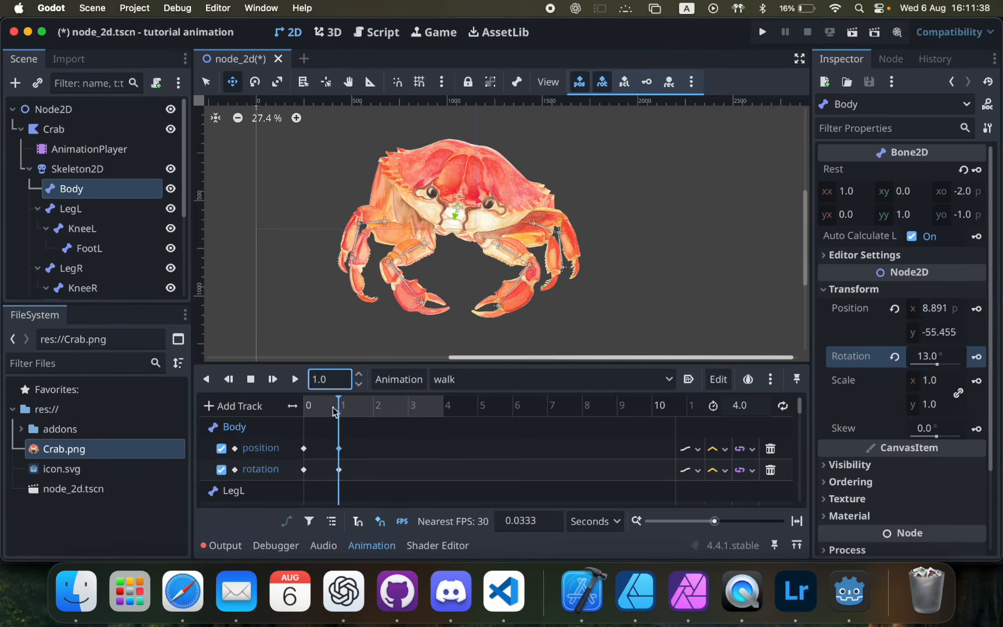
left_click(87, 208)
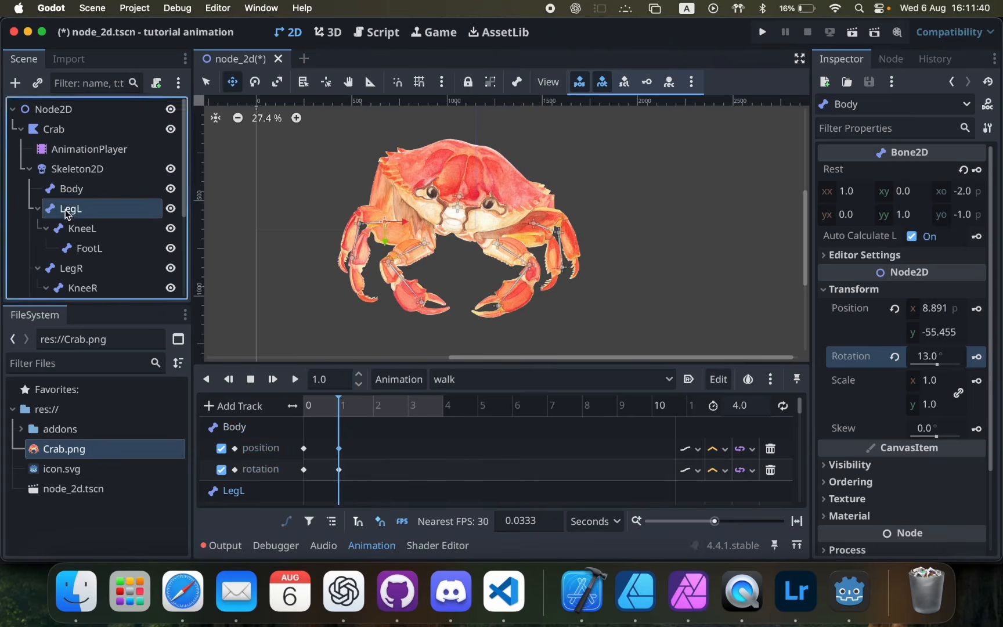
left_click_drag(400, 280, 402, 254)
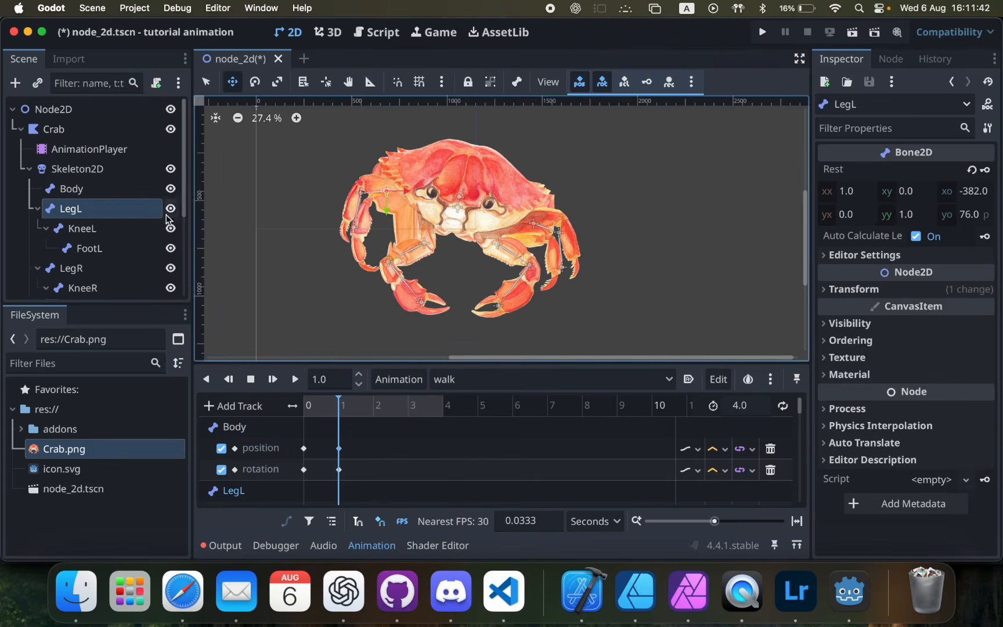
key("e")
left_click_drag(376, 293, 357, 268)
left_click(110, 228)
left_click(114, 248)
Step: Rotate and move the LegR bone inward towards the body, and rotate the KneeR bone back outward
left_click(119, 267)
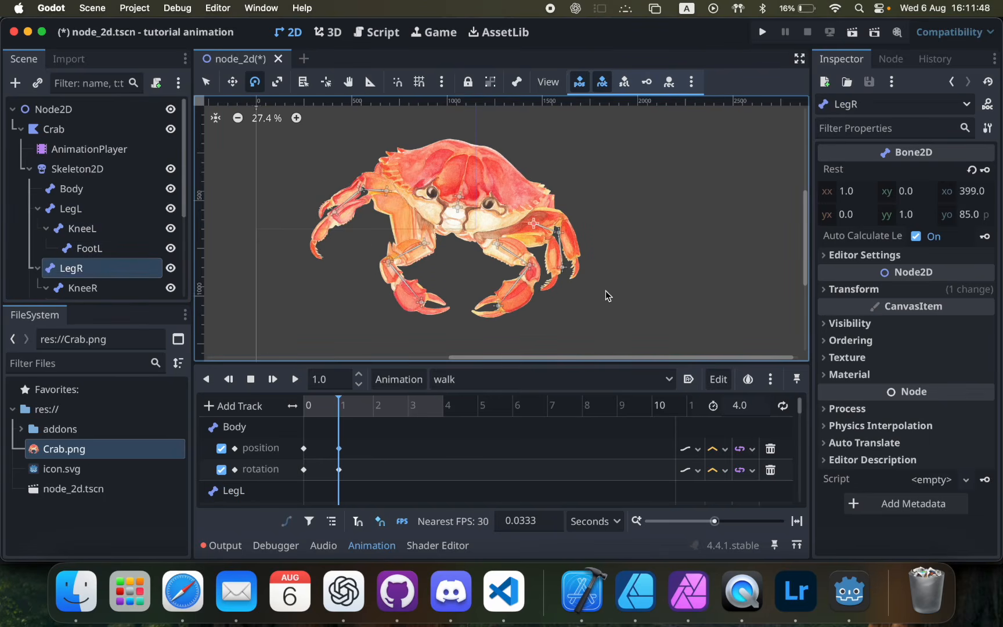
left_click_drag(605, 292, 592, 310)
key("w")
left_click_drag(591, 310, 583, 311)
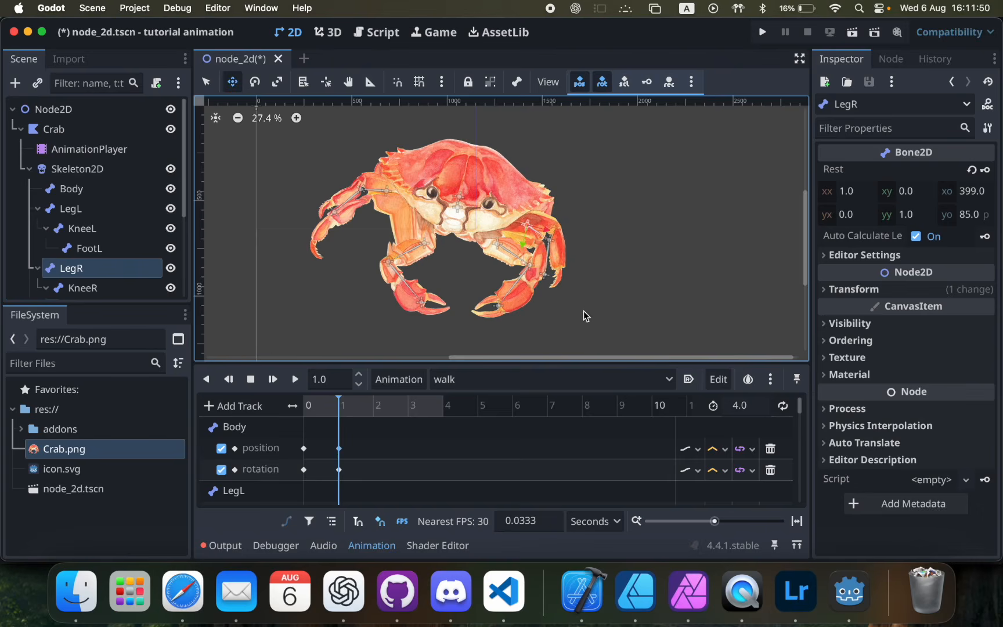
scroll(92, 250, "down", 2)
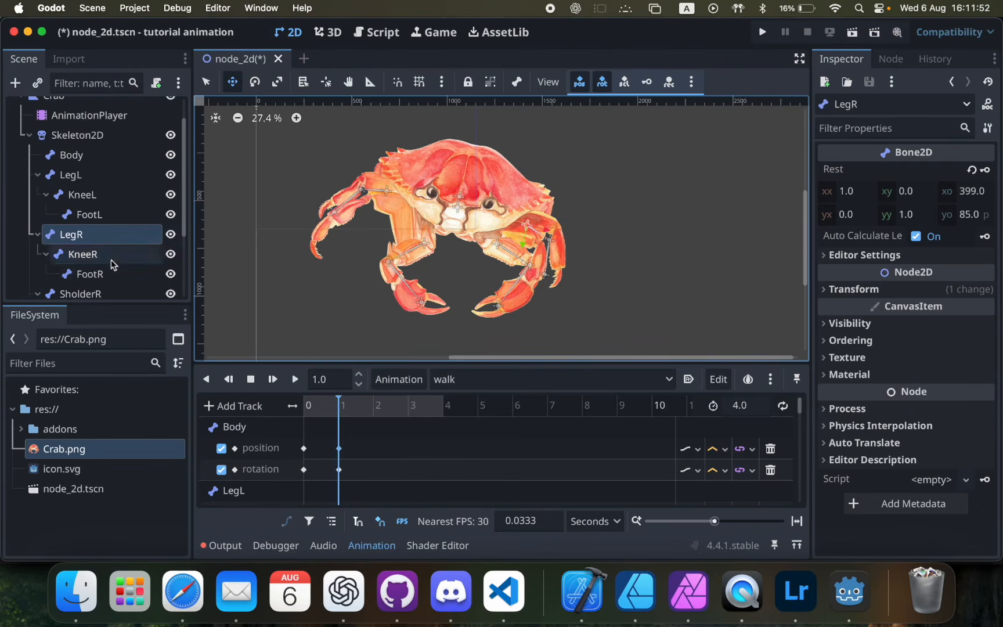
left_click(111, 254)
key("e")
left_click_drag(576, 299, 589, 275)
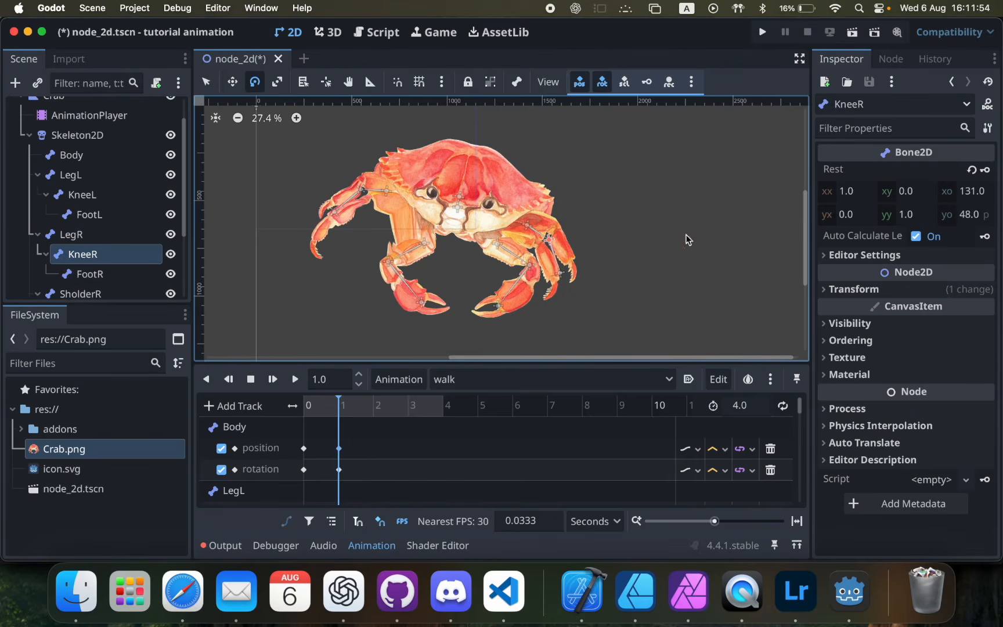
Step: Key the position and rotation of the LegL, KneeL and FootL bones at 1.0 s in the walk animation
left_click(92, 175)
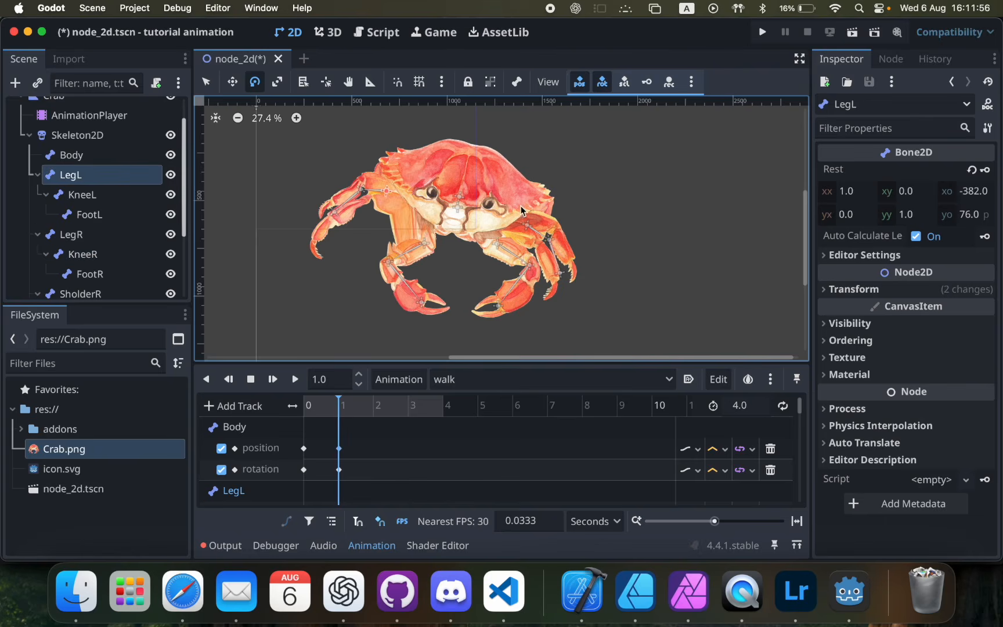
left_click(903, 288)
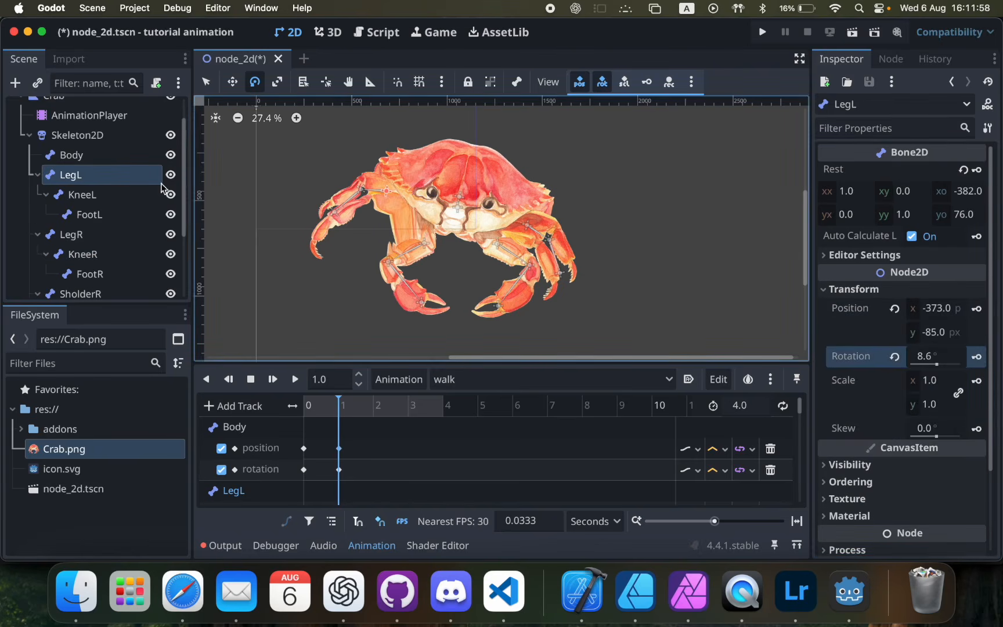
left_click(82, 194)
left_click(905, 289)
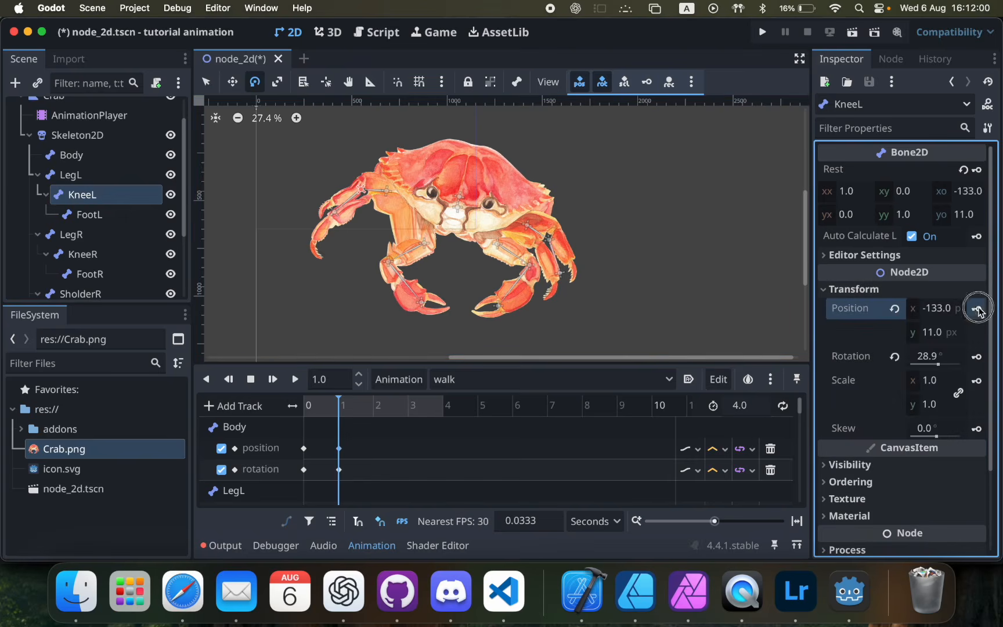
left_click(979, 357)
left_click(131, 214)
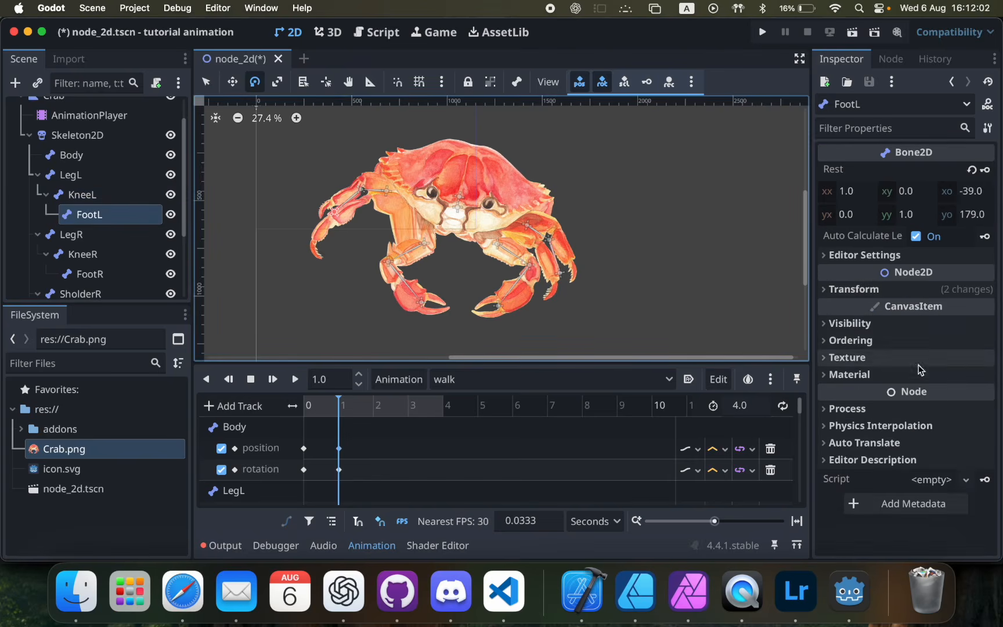
left_click(956, 293)
left_click(981, 356)
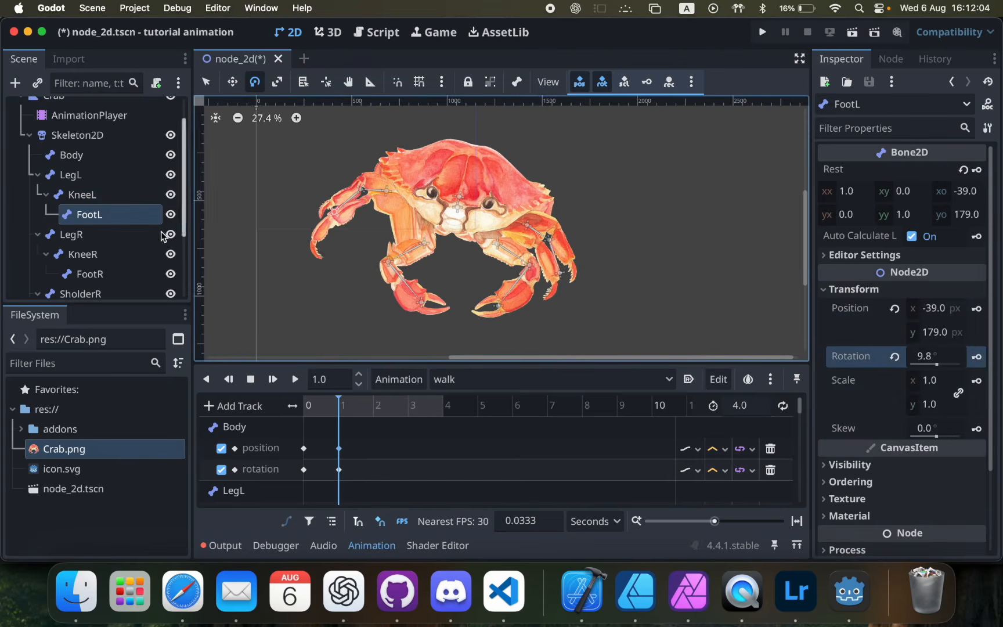
Step: Nudge the Body bone slightly upward to refine the raised pose
left_click(107, 235)
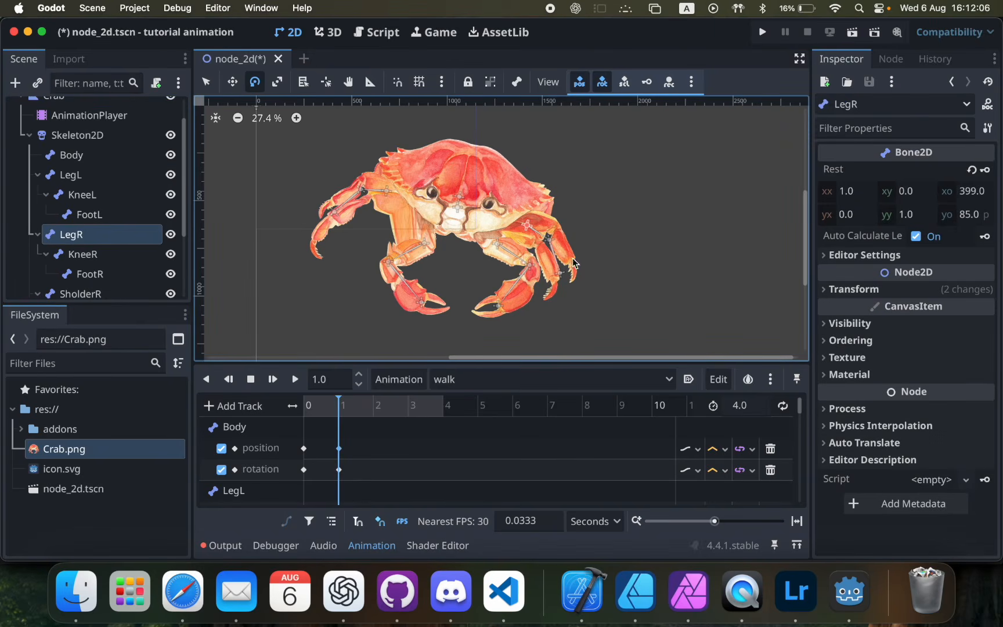
left_click(71, 155)
key("w")
left_click_drag(429, 207, 427, 204)
Step: Adjust LegR to about (355, 107) with a rotation of about 20°, and rotate KneeR to about -34.1°
left_click(85, 239)
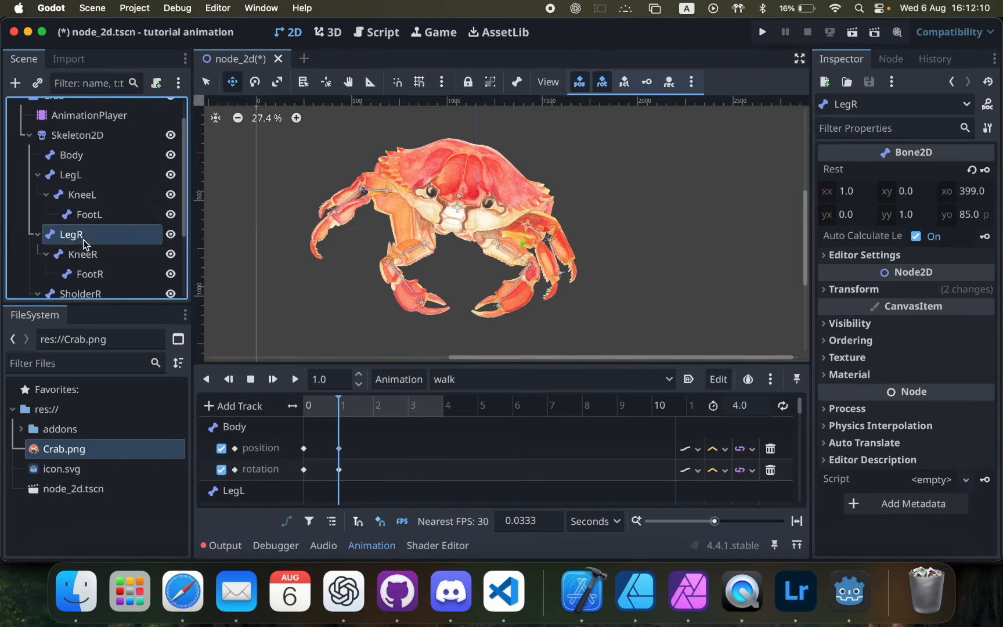
key("e")
left_click_drag(616, 290, 609, 303)
key("w")
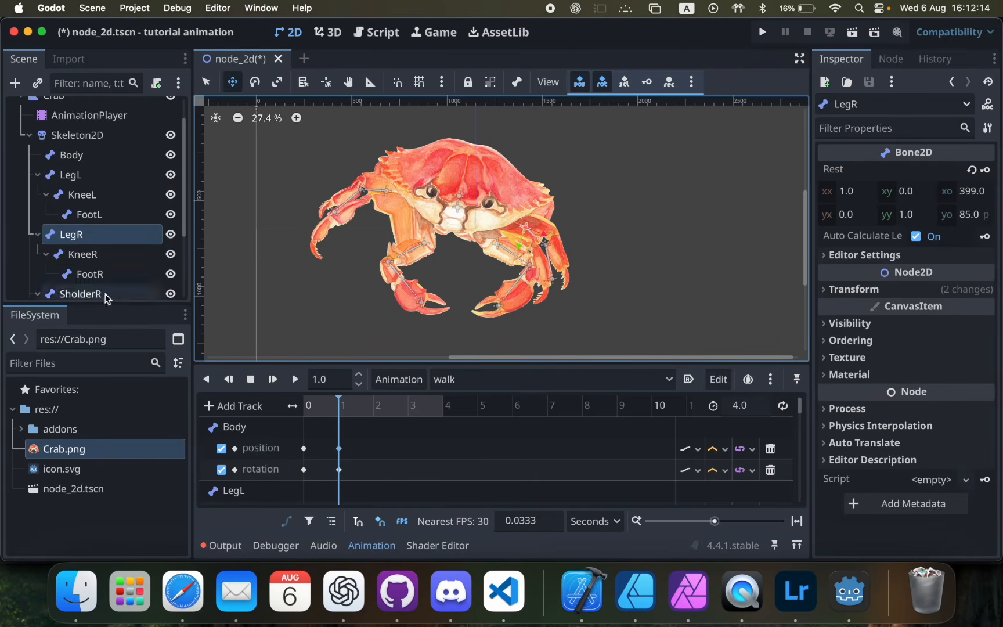
left_click(81, 254)
key("e")
left_click_drag(524, 272, 534, 273)
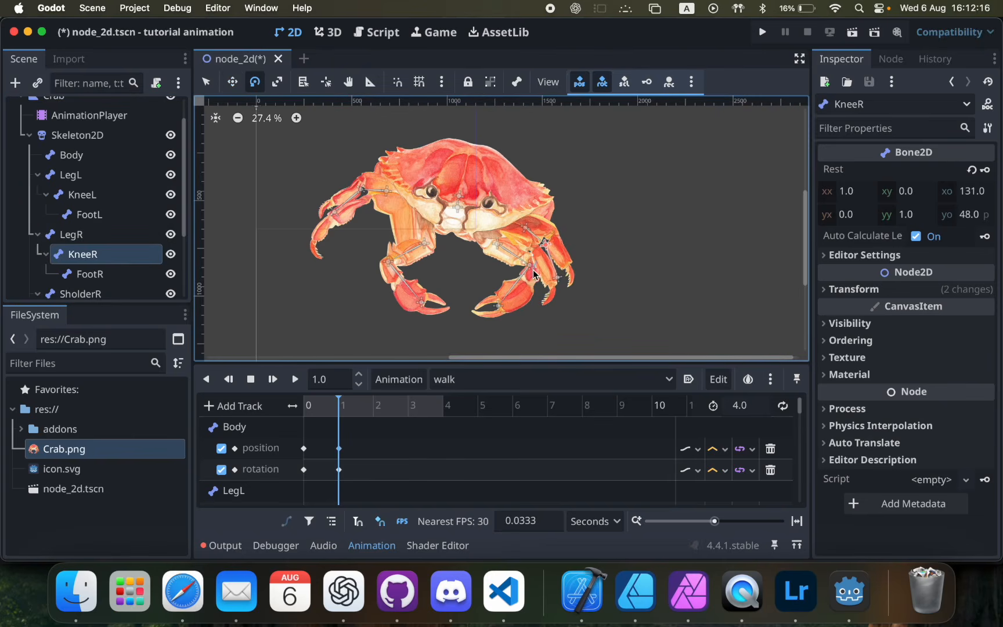
Step: Key the position and rotation of the FootR, KneeR and LegR bones at 1.0 s in the walk animation
left_click(510, 303)
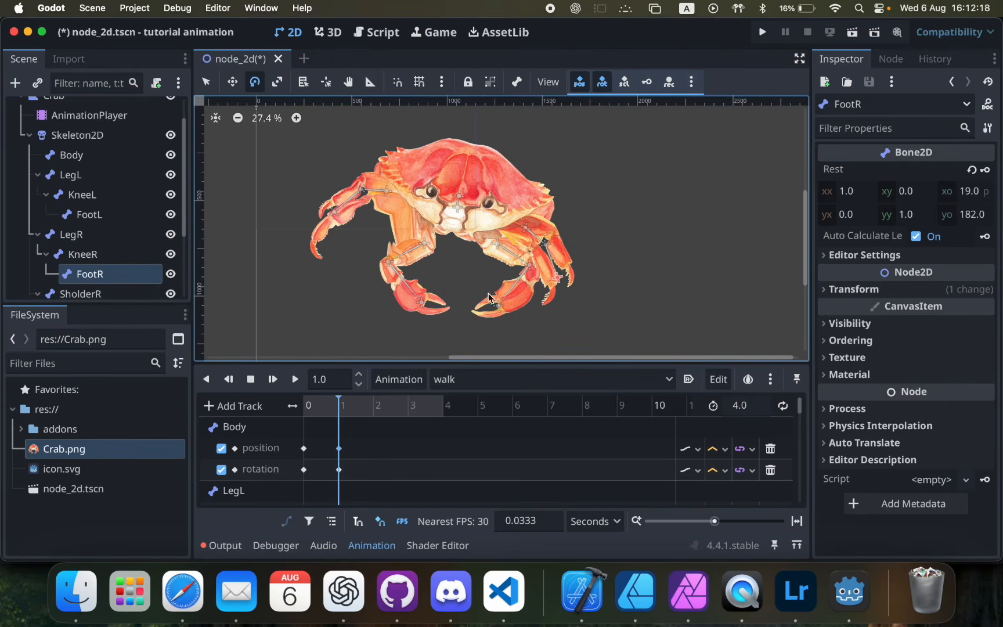
left_click(964, 291)
left_click(973, 311)
left_click(976, 356)
left_click(100, 254)
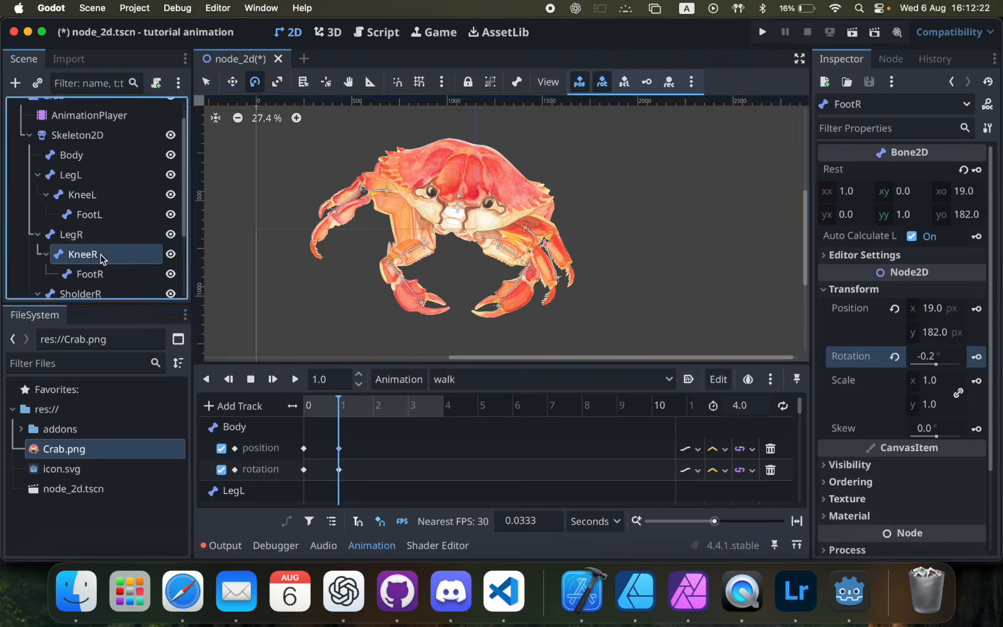
left_click(926, 291)
left_click(977, 309)
left_click(977, 356)
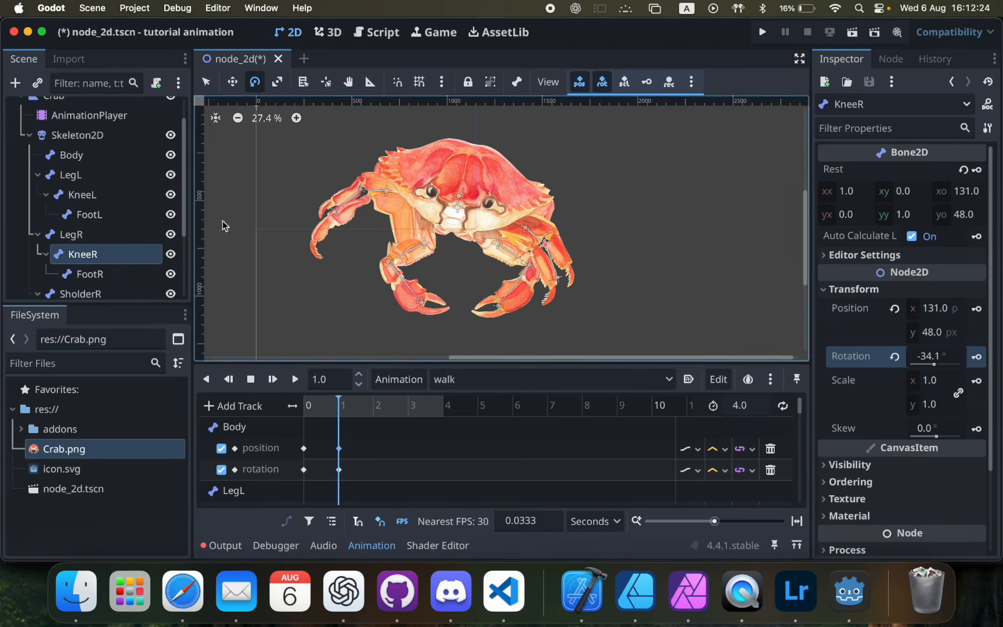
left_click(73, 234)
left_click(966, 294)
left_click(977, 309)
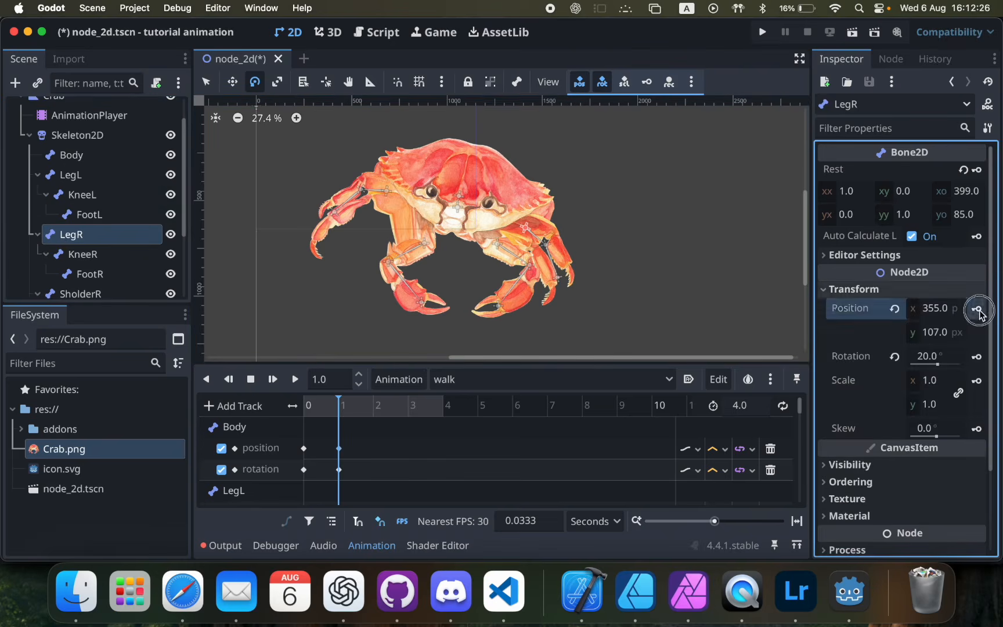
left_click(977, 356)
Step: Move the SholderR bone to about (147, 154), key its position and rotation at 1.0 s, and select SholderR2
scroll(92, 254, "down", 3)
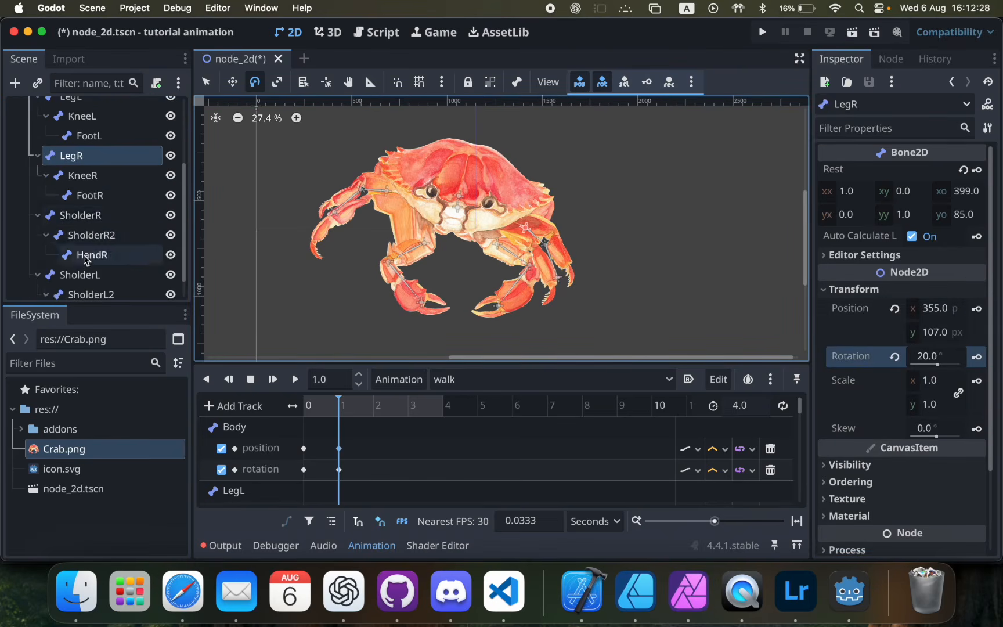
left_click(79, 215)
key("w")
left_click_drag(521, 312, 511, 306)
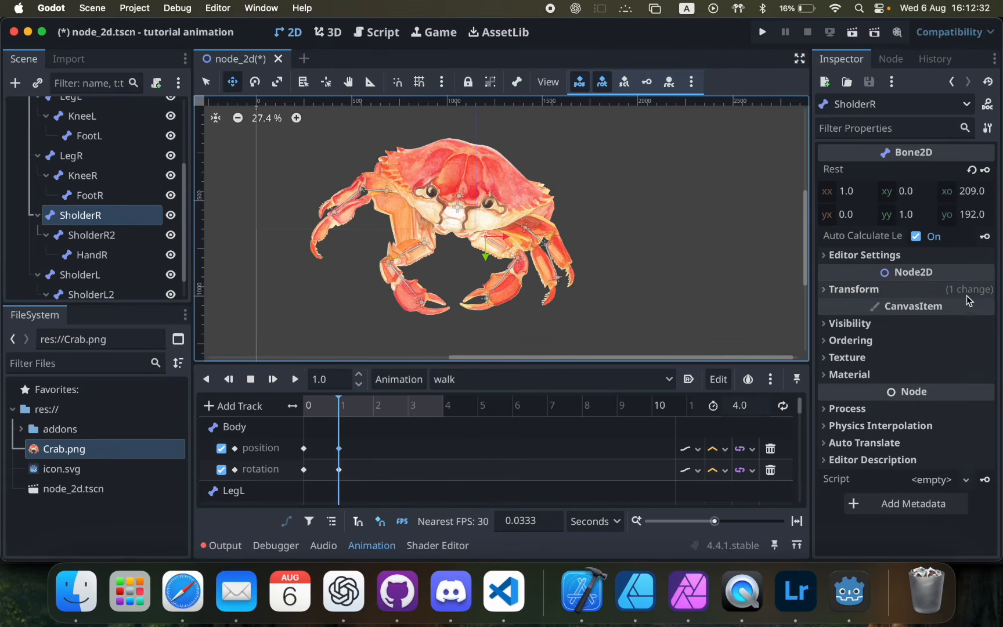
left_click(940, 289)
left_click(977, 309)
left_click(977, 357)
left_click(92, 234)
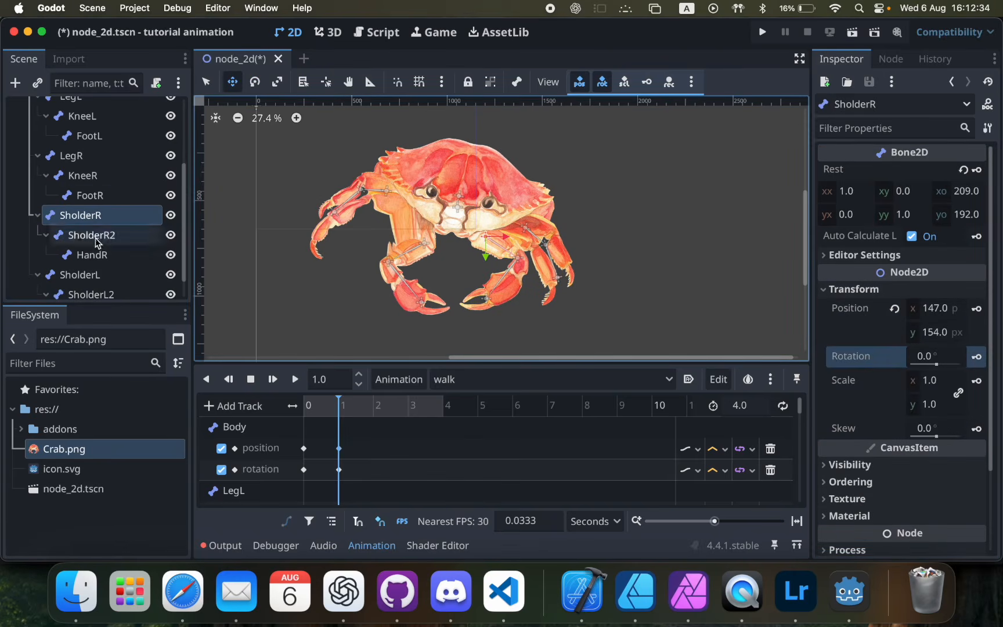
Step: Rotate the SholderR2 bone slightly inward and key its position and rotation at 1.0 s
key("e")
left_click_drag(509, 296, 498, 292)
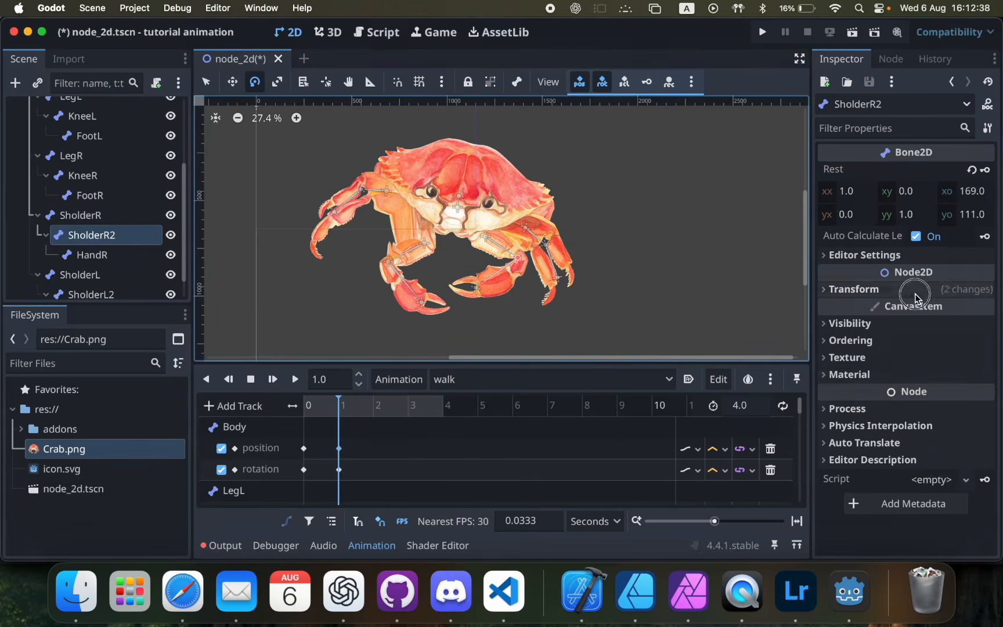
left_click(853, 289)
left_click(977, 309)
left_click(976, 357)
Step: Pose the HandR bone at about (-181.5, 163.4) with a rotation of 20.9°, and key its position and rotation at 1.0 s
left_click(93, 254)
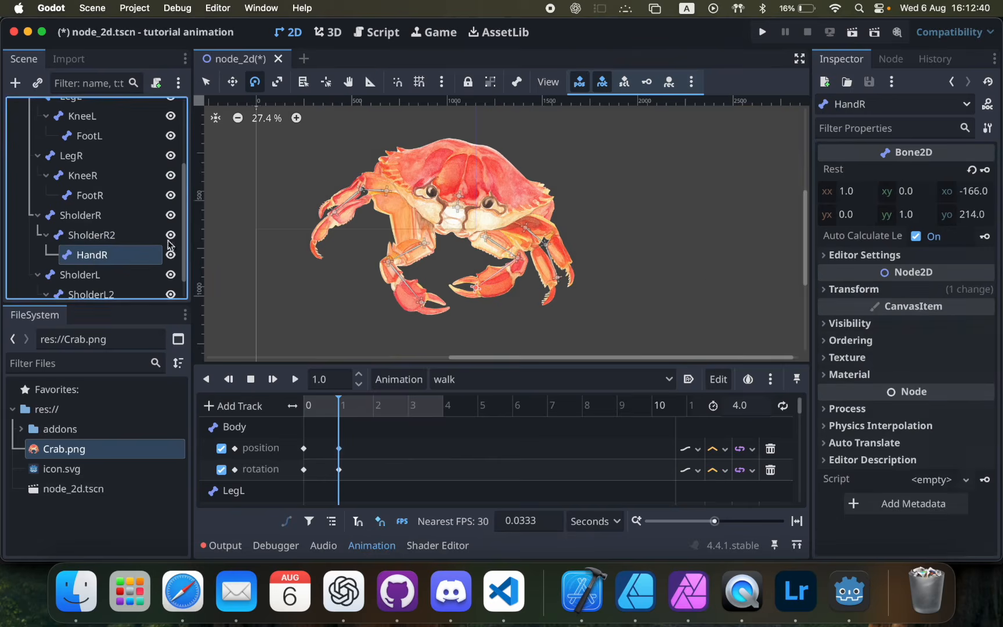
left_click_drag(527, 325, 505, 334)
key("w")
left_click_drag(505, 334, 505, 326)
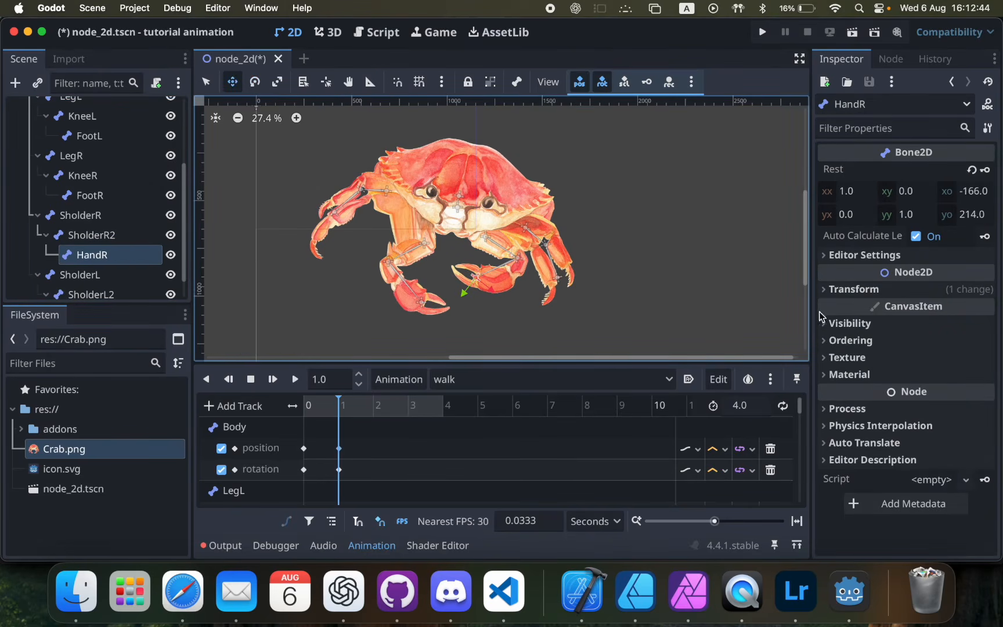
left_click(836, 289)
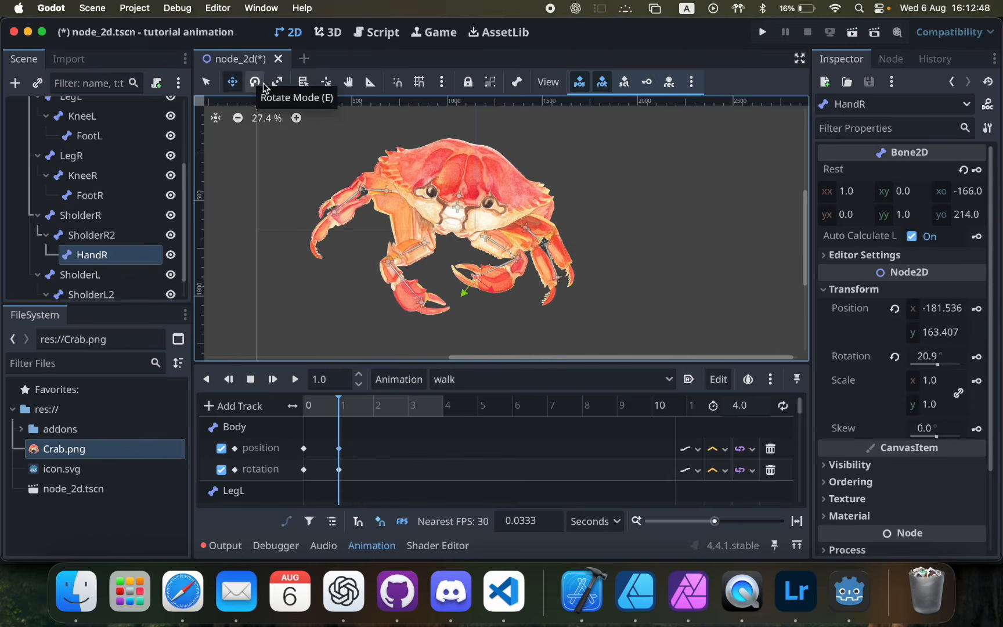
left_click(977, 356)
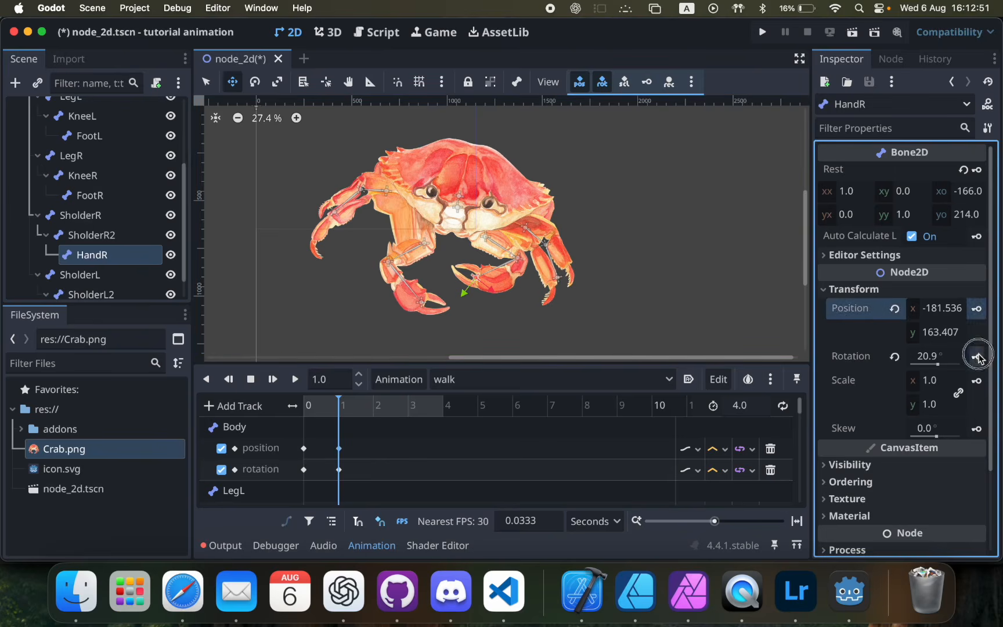
Step: Move the SholderL bone to about (-246, 67) and key its position and rotation at 1.0 s
left_click(69, 280)
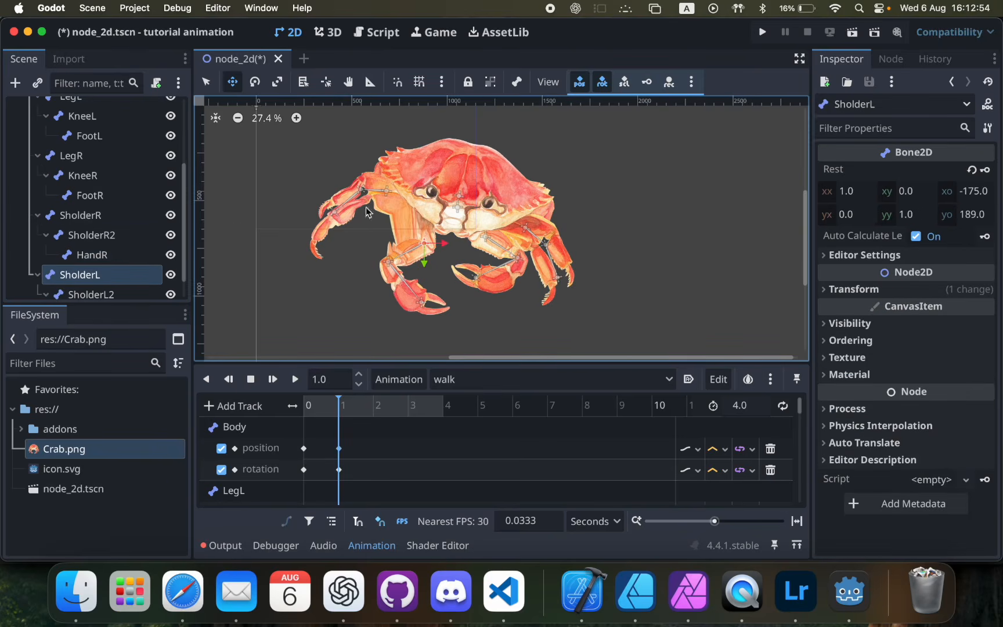
left_click_drag(416, 247, 403, 224)
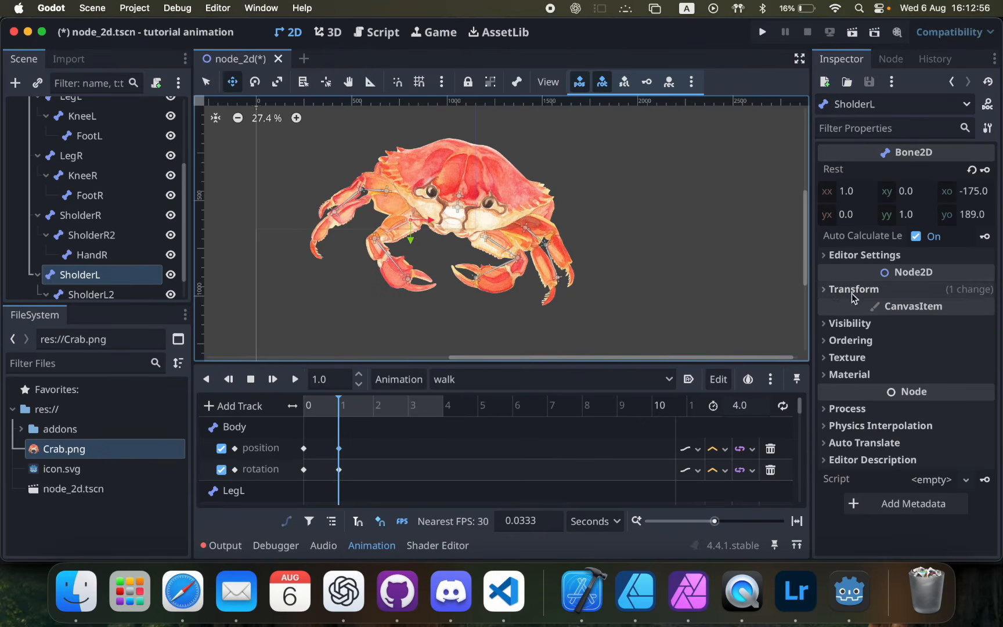
left_click(849, 289)
left_click(977, 356)
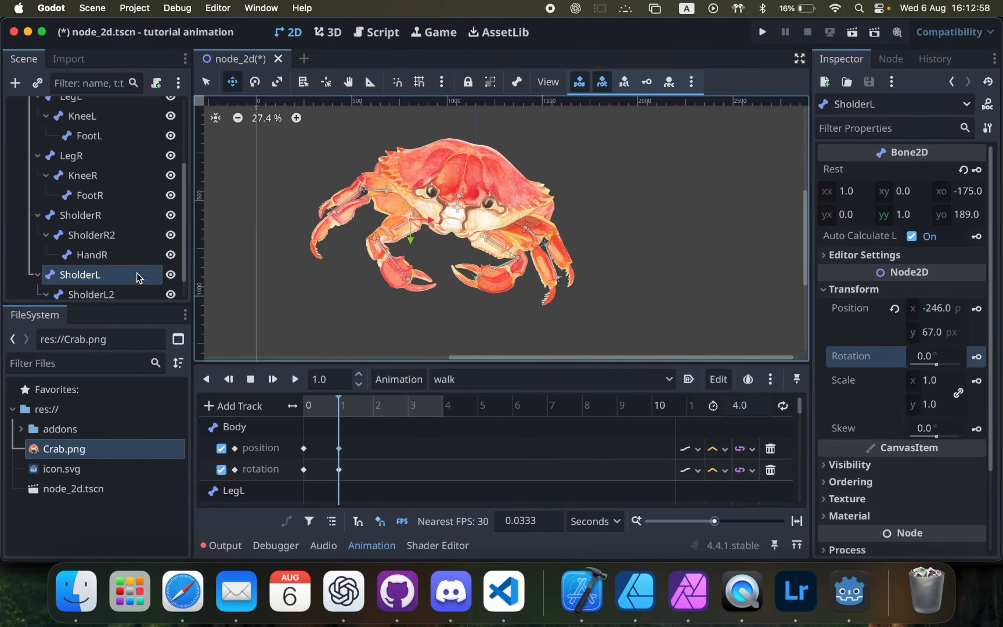
Step: Rotate the SholderL2 bone to about -18.8°, move it to about (-182, 89), and key its position and rotation at 1.0 s
left_click(121, 294)
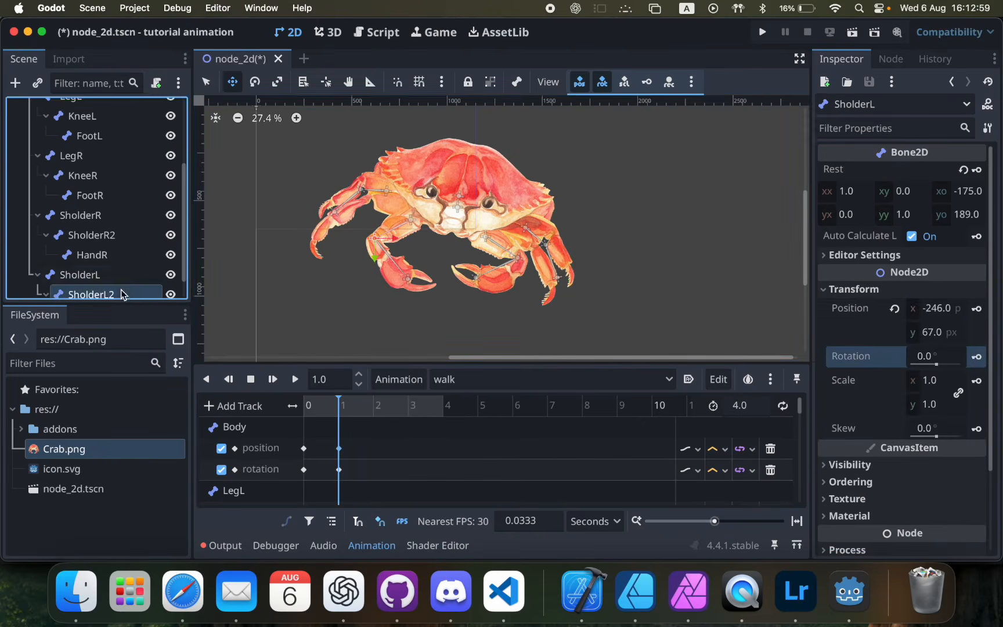
left_click(256, 83)
left_click_drag(404, 276, 413, 264)
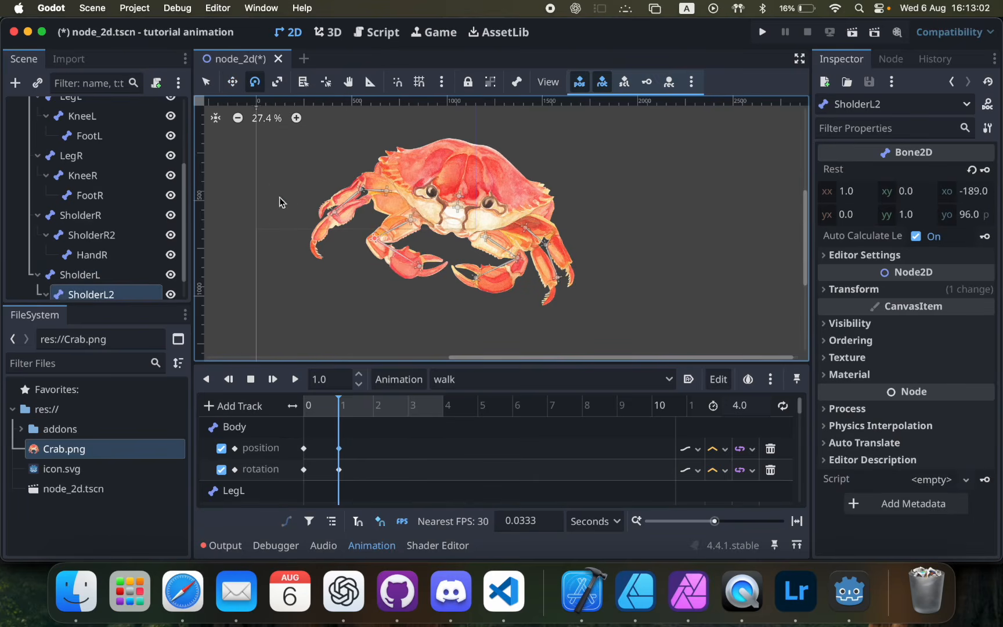
left_click(232, 82)
left_click_drag(352, 237, 357, 240)
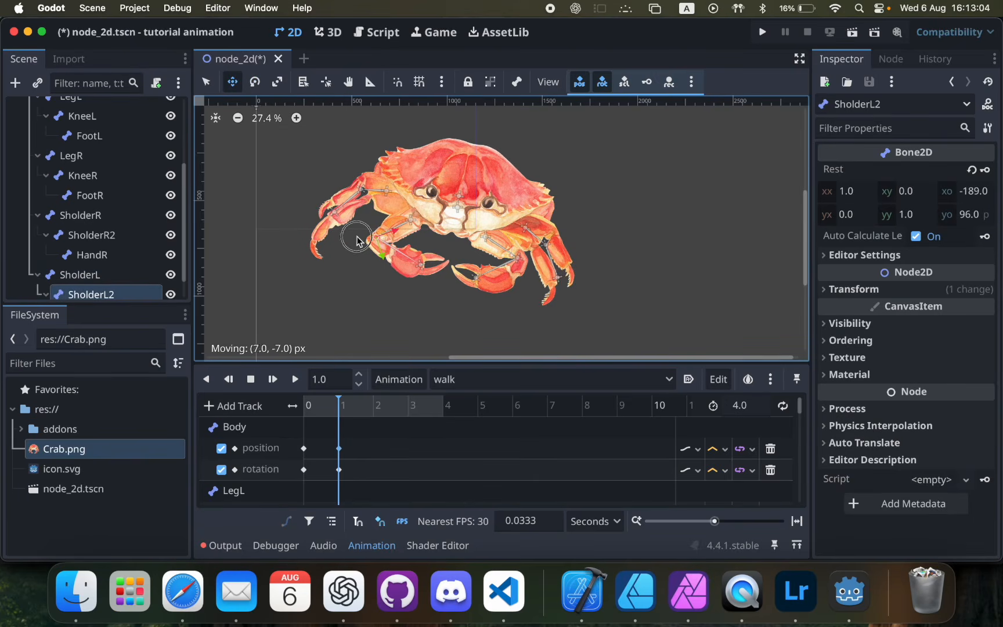
left_click(958, 290)
left_click(977, 356)
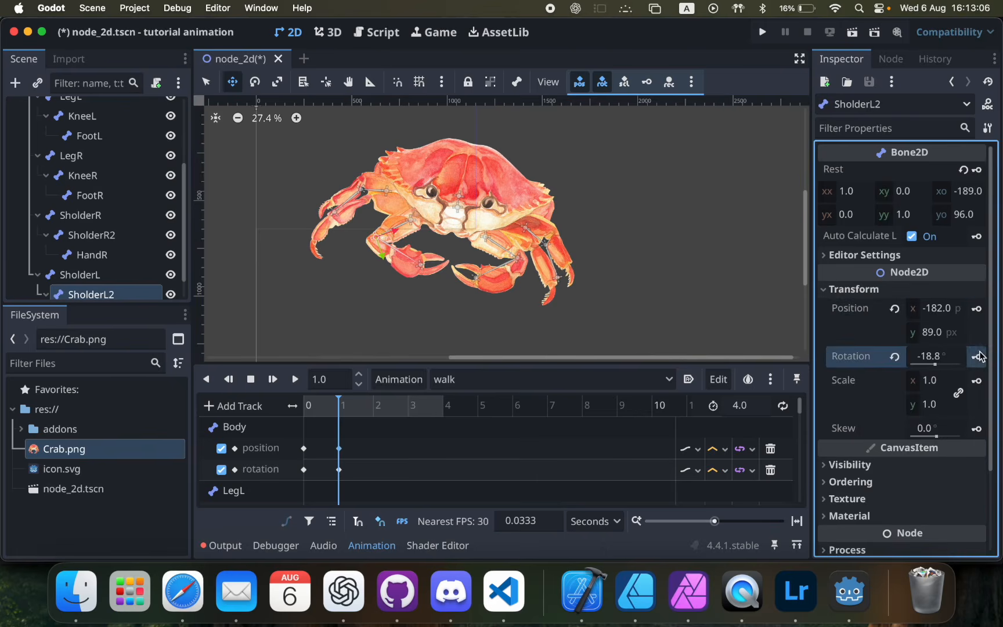
Step: Rotate the HandL bone to about -9.6°, key its position and rotation at 1.0 s, and save the scene
scroll(116, 244, "down", 2)
left_click(105, 287)
key("e")
left_click_drag(569, 298, 586, 271)
key("w")
left_click(871, 290)
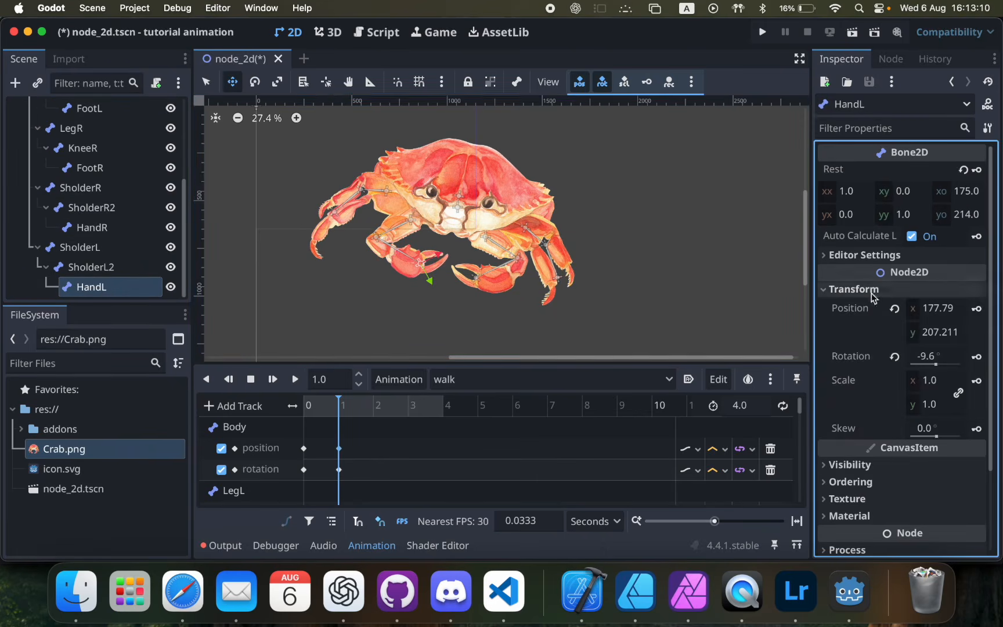
left_click(977, 356)
key("super+s")
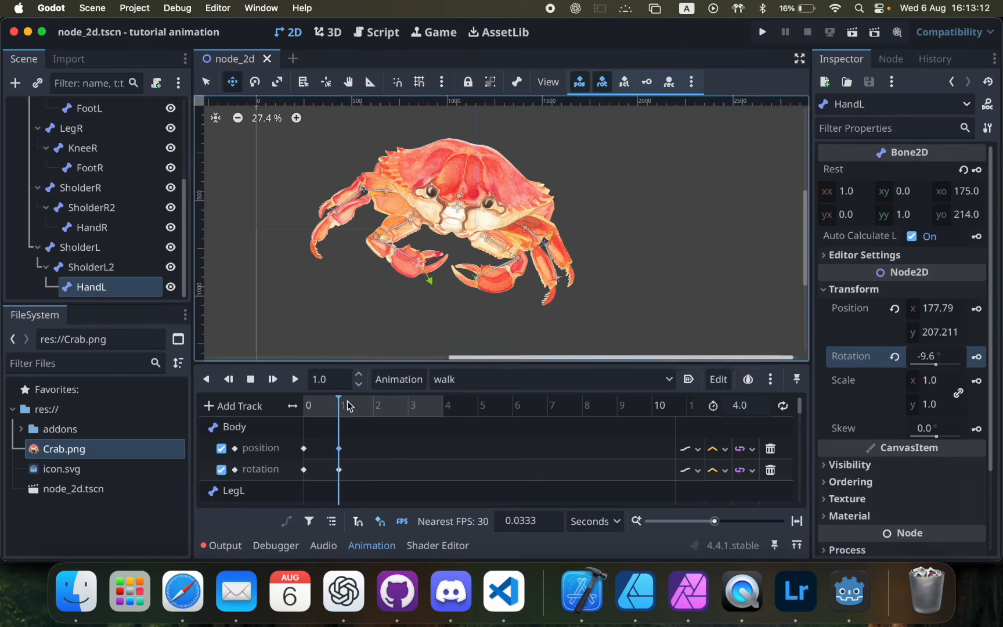
Step: Preview the walk animation from the start and scrub through the motion back to 0 s
left_click(311, 405)
left_click(273, 380)
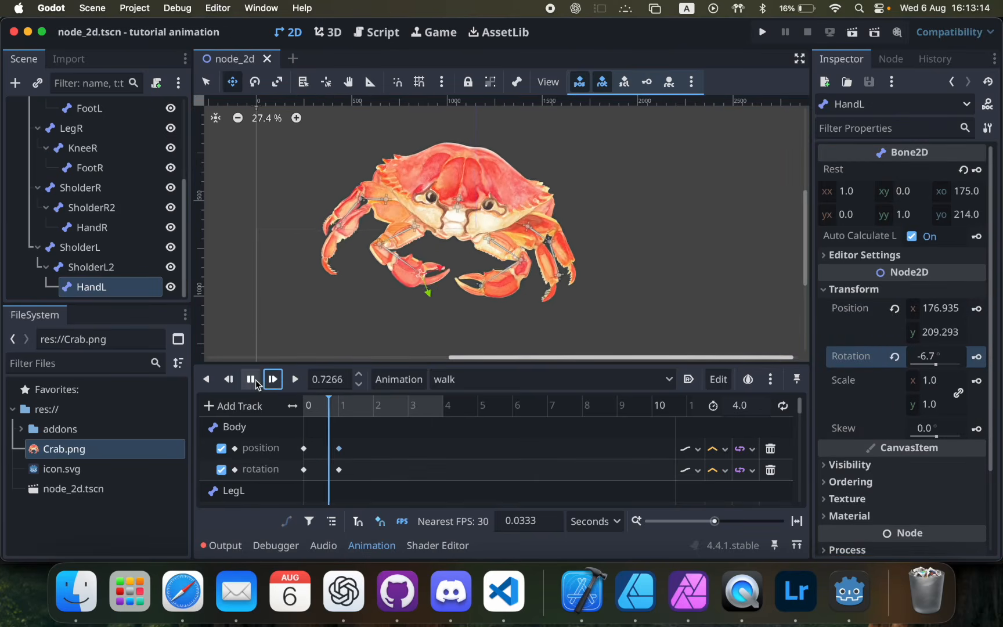
left_click(251, 379)
left_click(345, 413)
left_click_drag(346, 416, 301, 416)
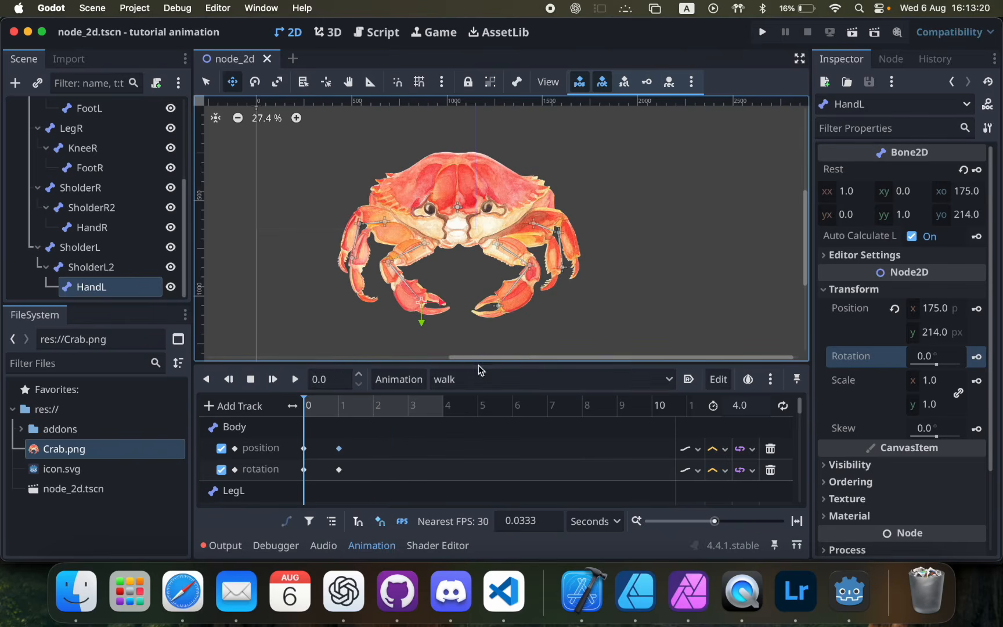
Step: Enlarge the animation timeline, select the bone keys at 0 s across the tracks, and copy them
left_click(206, 82)
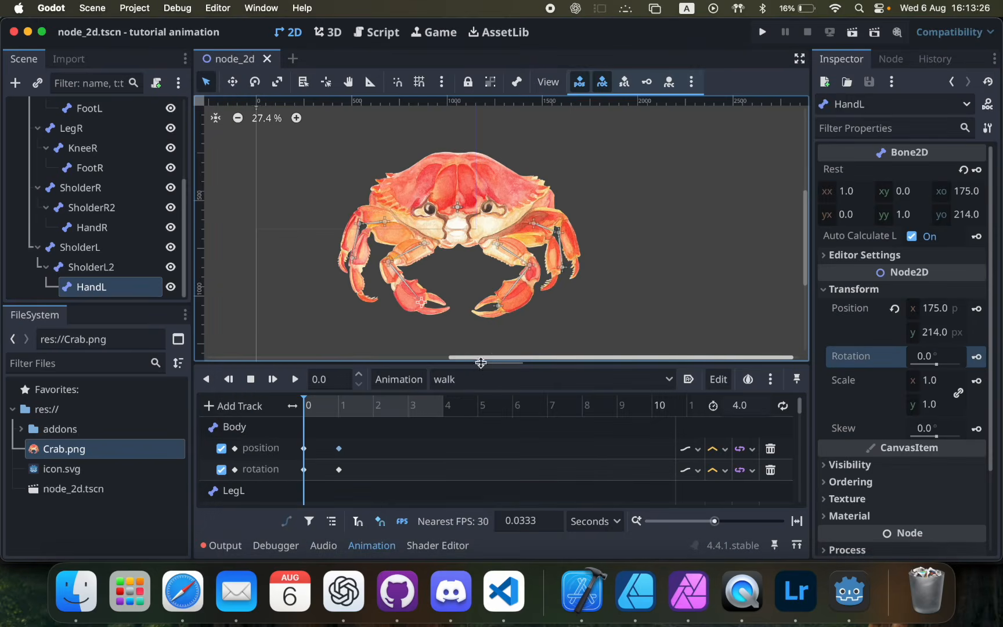
left_click_drag(479, 369, 492, 168)
left_click_drag(315, 261, 278, 522)
scroll(309, 416, "down", 5)
left_click(316, 271)
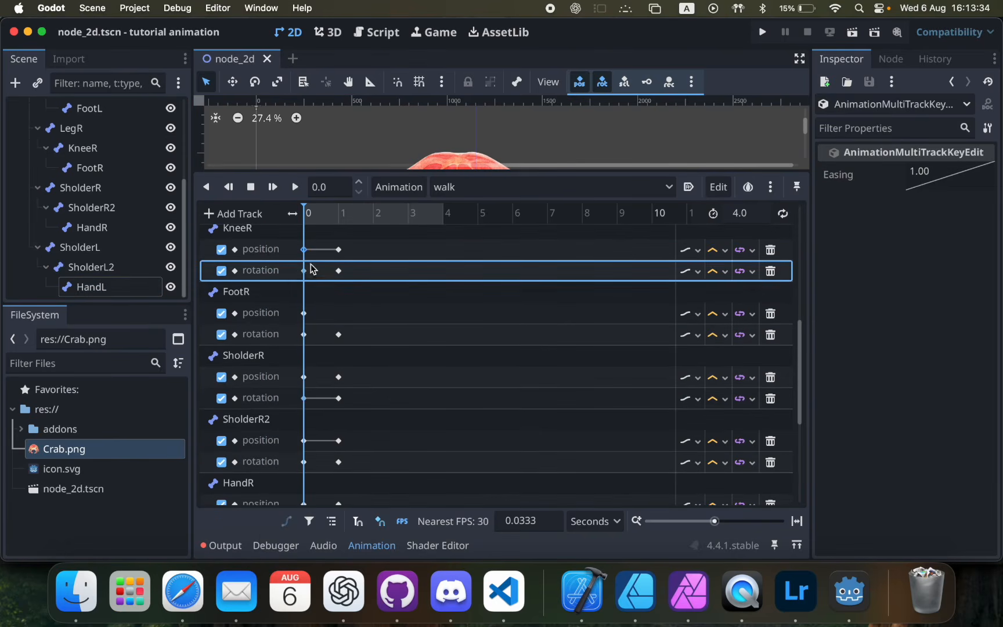
left_click_drag(299, 401, 302, 503)
key("super+z")
scroll(300, 372, "down", 5)
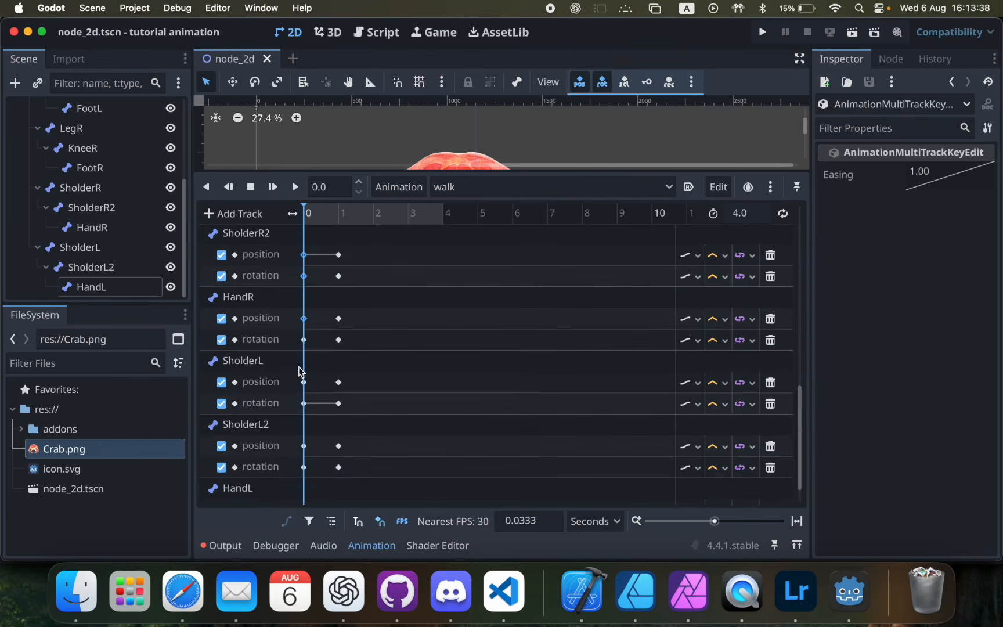
left_click(318, 343)
scroll(347, 373, "down", 2)
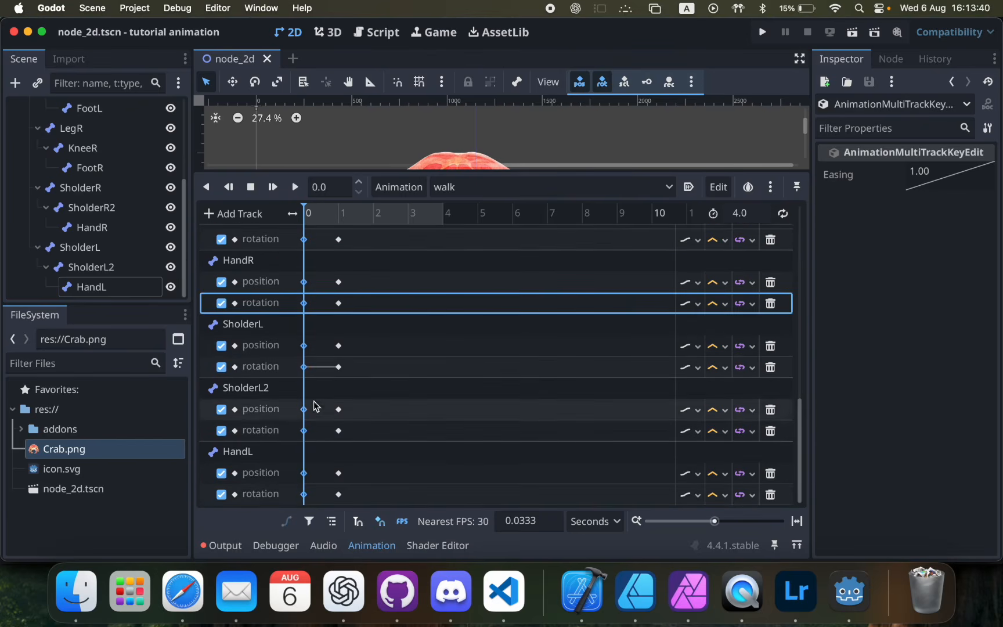
right_click(307, 242)
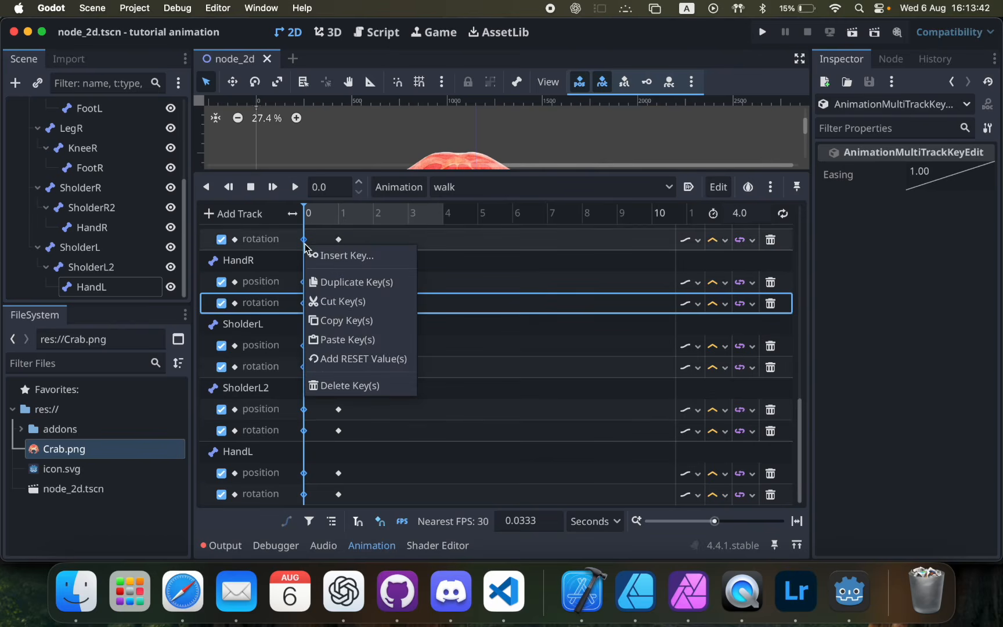
left_click(326, 320)
Step: Try to paste the copied keys at 2.0 s in the walk animation
left_click_drag(332, 206, 374, 213)
key("BackSpace")
key("Return")
right_click(375, 243)
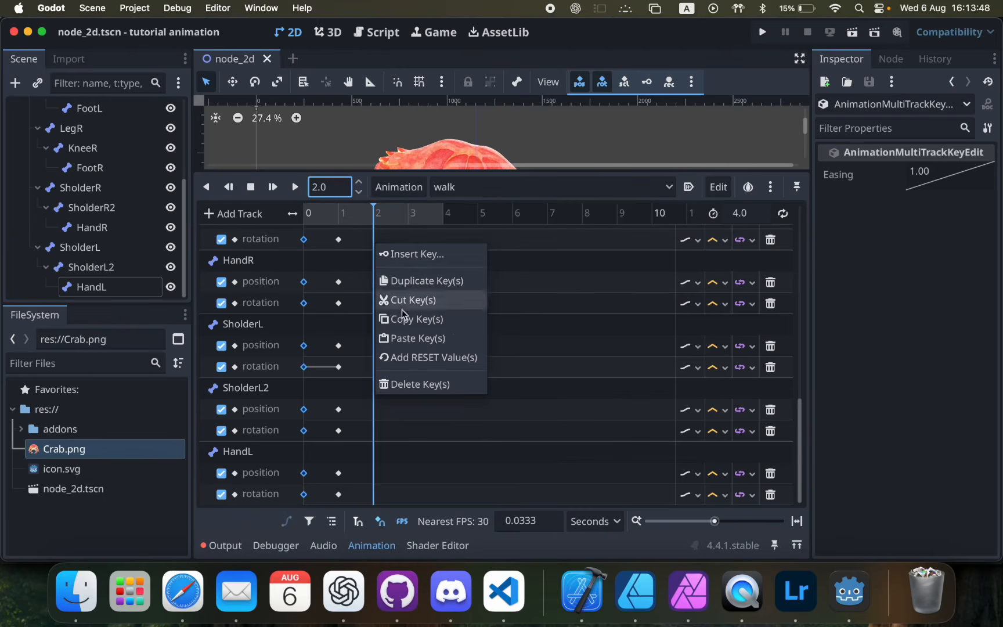
left_click(395, 338)
right_click(375, 243)
left_click(389, 274)
right_click(371, 250)
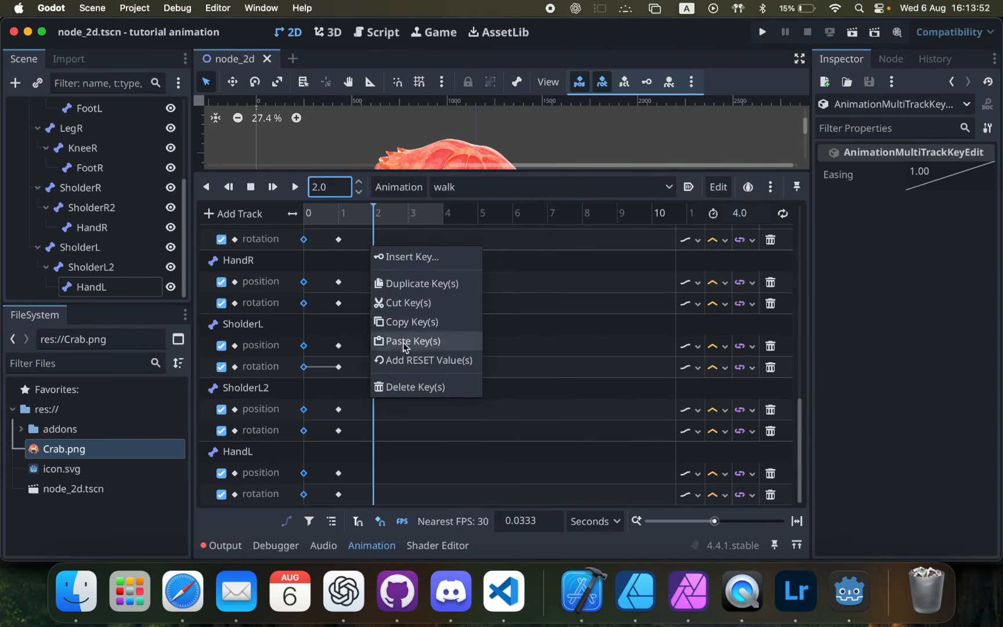
left_click(381, 340)
scroll(366, 306, "up", 10)
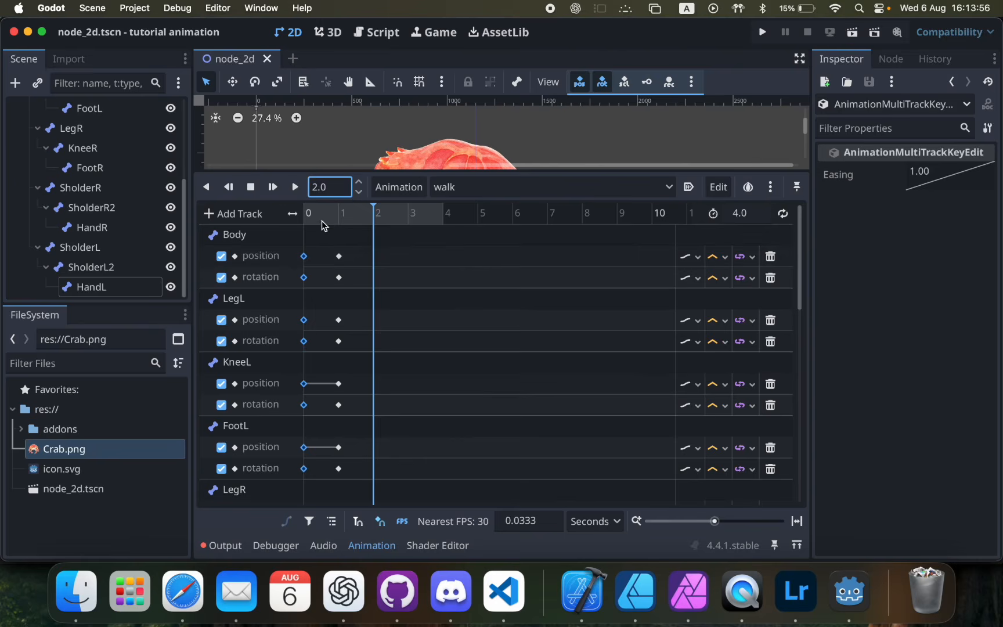
Step: Try to reselect the bone keys at 0 s starting from the Body position track, with the playhead back at 0 s
left_click(306, 254)
left_click(315, 253)
left_click_drag(315, 255, 273, 503)
left_click(311, 255)
left_click(315, 246)
left_click_drag(310, 305, 292, 474)
left_click(303, 256)
left_click_drag(321, 223, 271, 217)
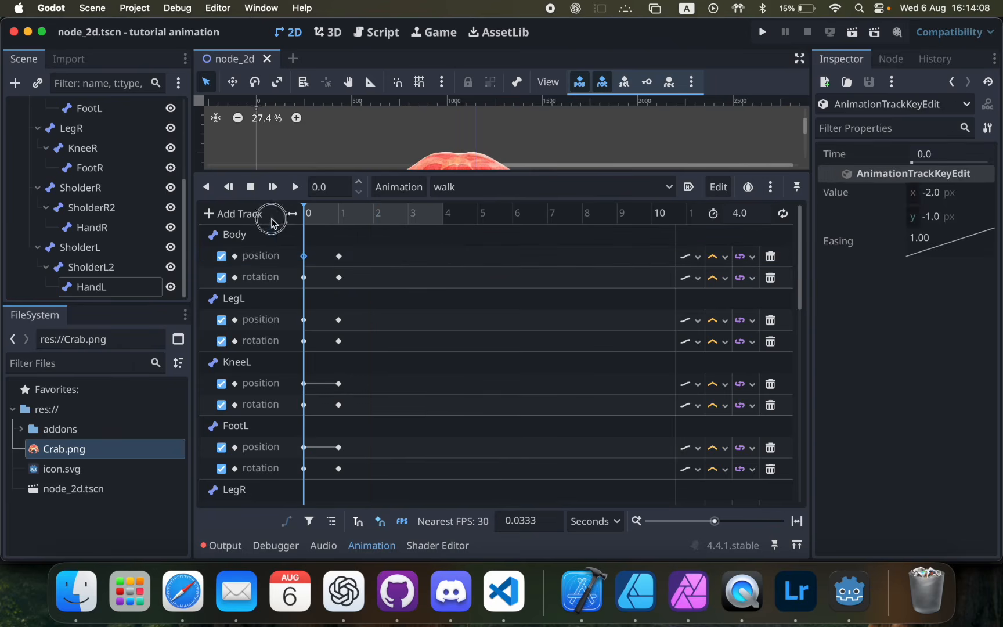
left_click(333, 272)
Step: Copy the 0 s position and rotation keys of Body, LegL, KneeL and FootL to about 2.05 s
left_click_drag(319, 252, 272, 537)
left_click_drag(332, 213, 375, 210)
key("super+v")
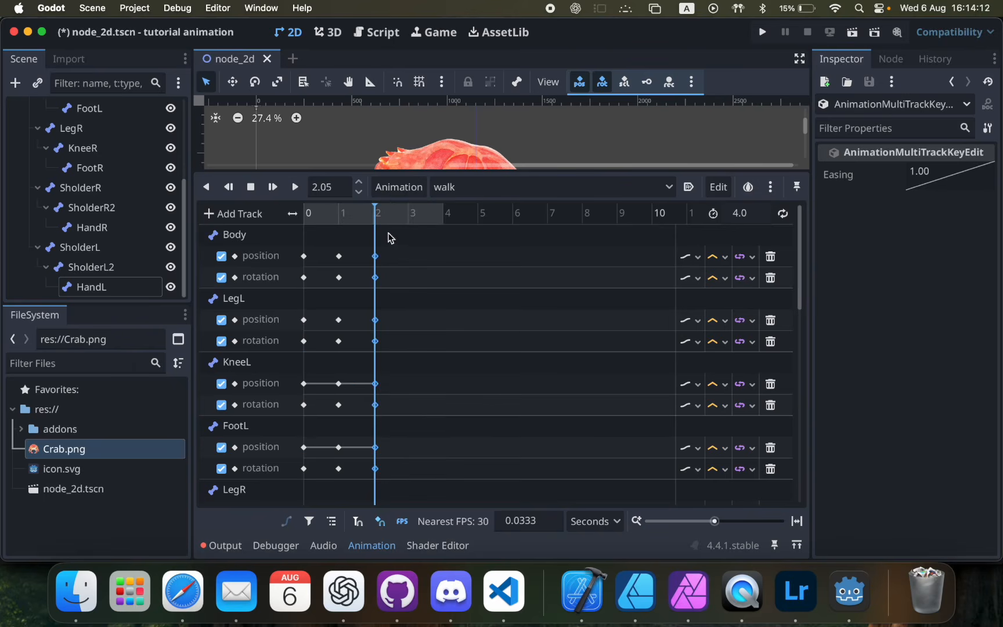
Step: Copy the 0 s position and rotation keys of the bones from LegR through SholderR to 2.05 s
scroll(298, 320, "down", 5)
left_click_drag(313, 336, 275, 514)
left_click(377, 350)
key("super+v")
scroll(330, 359, "down", 6)
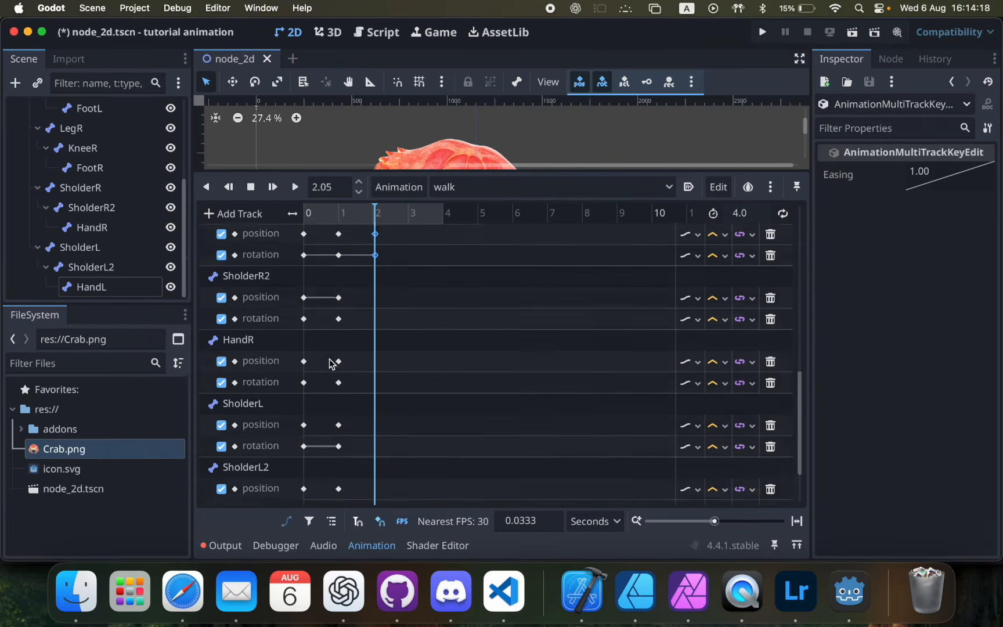
Step: Copy the 0 s keys of the bones from SholderR2 through HandL to 2.05 s and save the scene
left_click_drag(316, 350, 294, 572)
left_click(377, 365)
key("super+v")
scroll(324, 365, "down", 5)
left_click_drag(316, 458, 296, 522)
left_click(375, 475)
key("super+s")
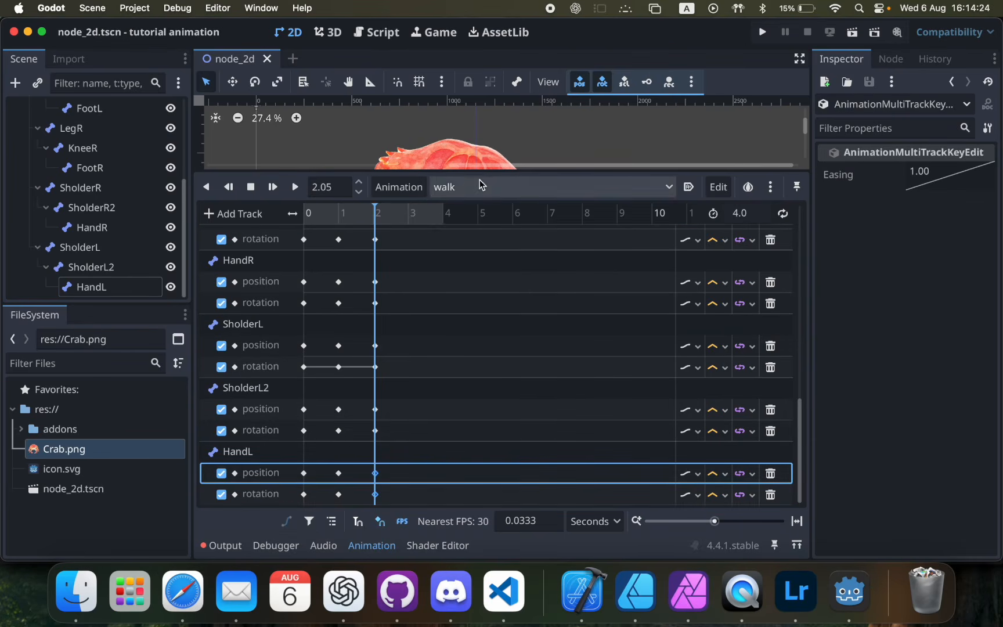
Step: Shrink the timeline to reveal the crab, set the walk animation's length to 2 seconds, and preview its playback
left_click_drag(479, 172, 474, 250)
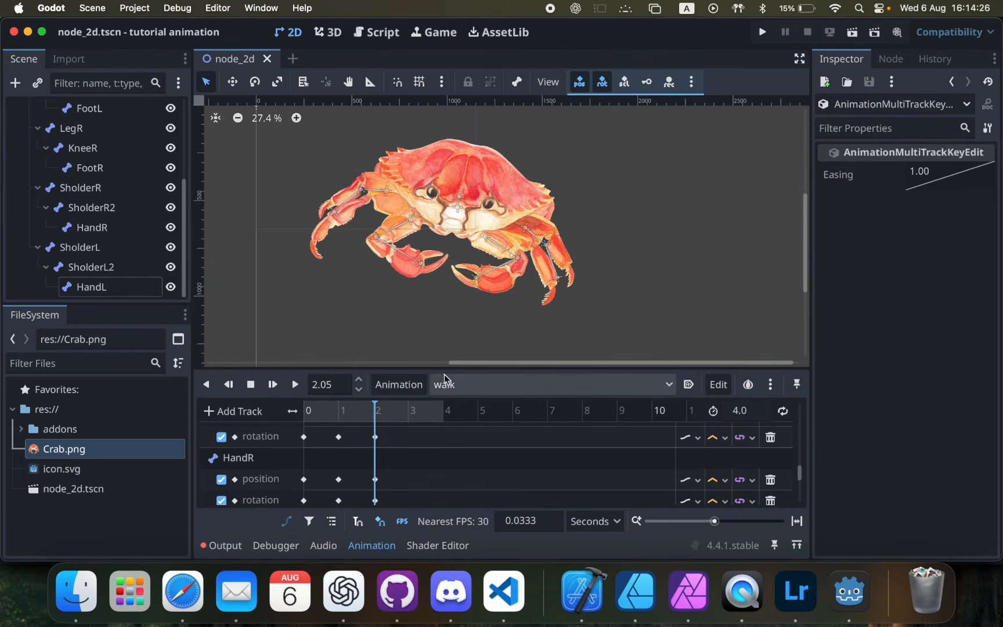
left_click(273, 385)
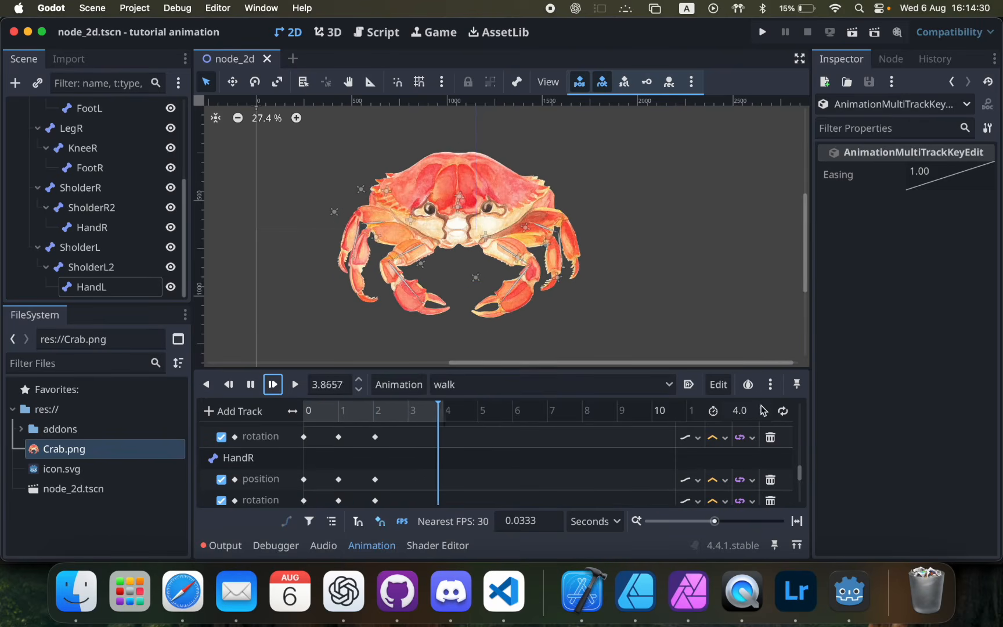
type("2")
key("Return")
left_click(273, 385)
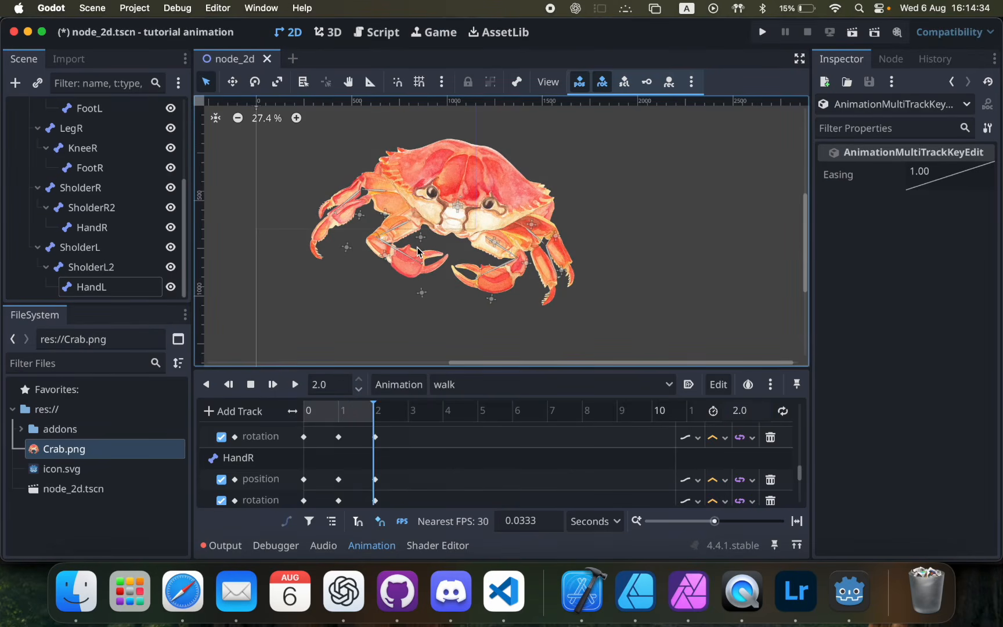
left_click_drag(373, 413, 310, 413)
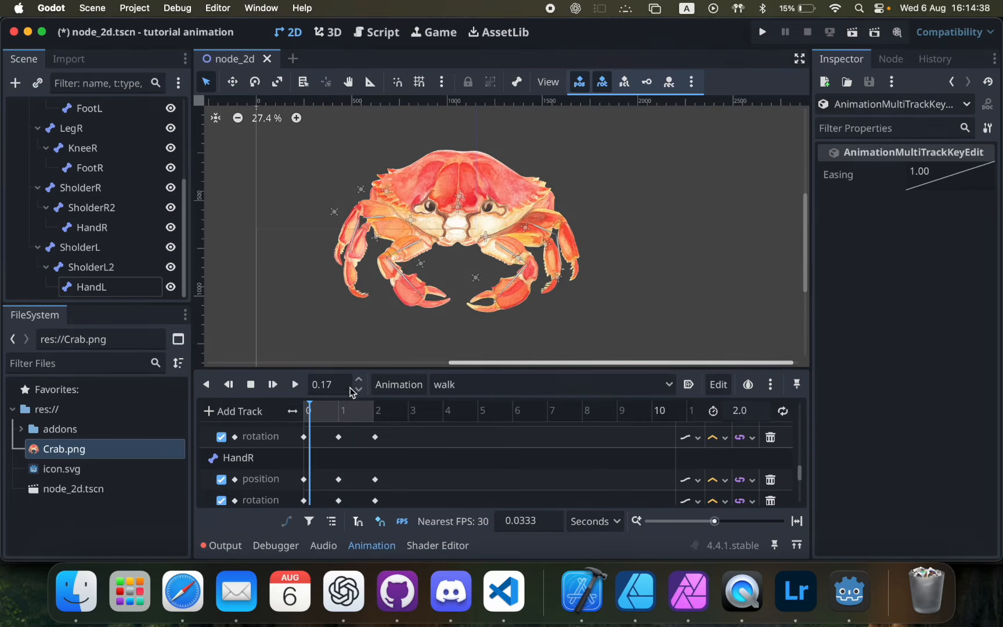
Step: Enlarge the timeline and delete the 2.05 s position and rotation keys of the bones from SholderR2 through HandL
left_click_drag(360, 370, 362, 129)
left_click_drag(368, 218, 405, 500)
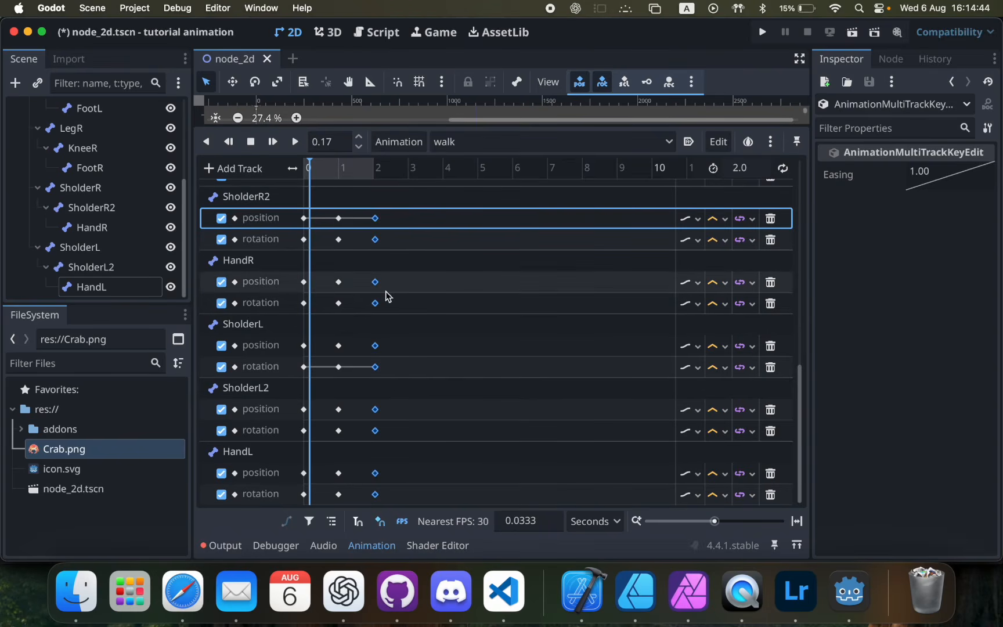
key("Delete")
Step: Return the walk animation's playhead to 0 s with the crab in view and save the scene
scroll(378, 255, "up", 10)
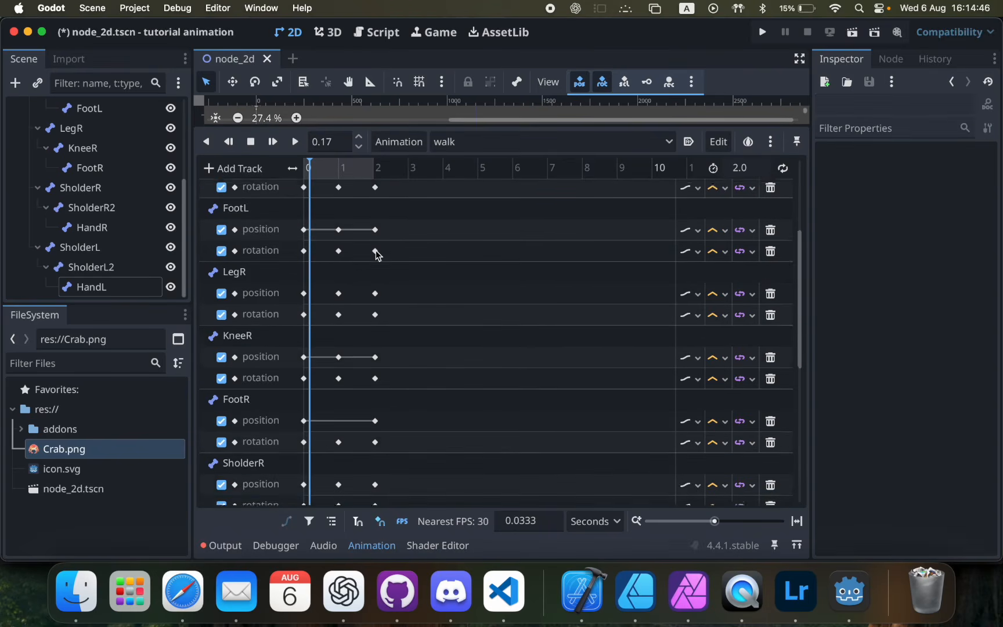
scroll(378, 255, "down", 3)
left_click_drag(362, 435, 390, 61)
scroll(386, 271, "up", 7)
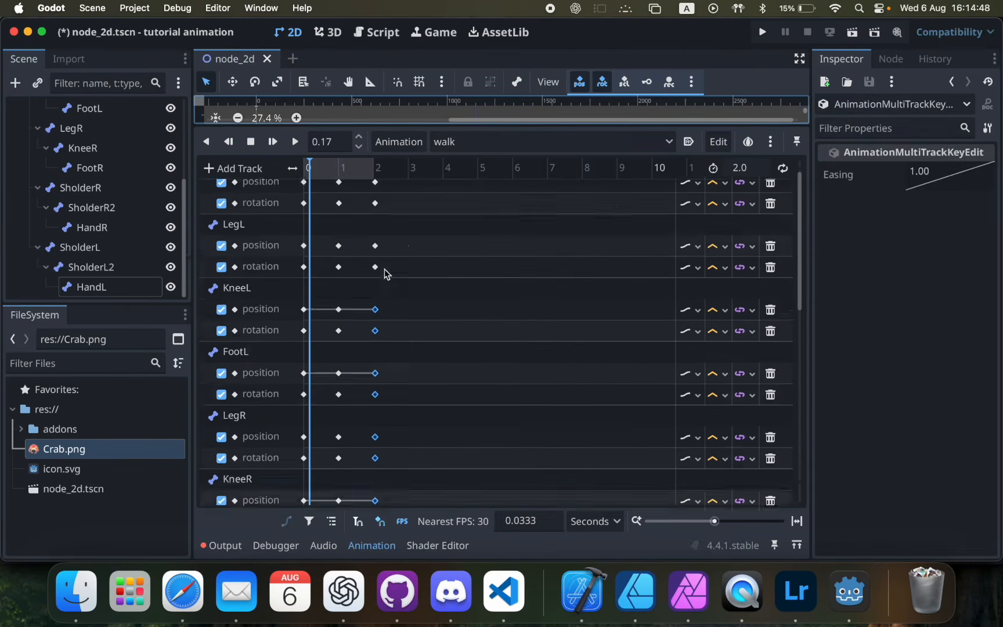
scroll(372, 294, "up", 1)
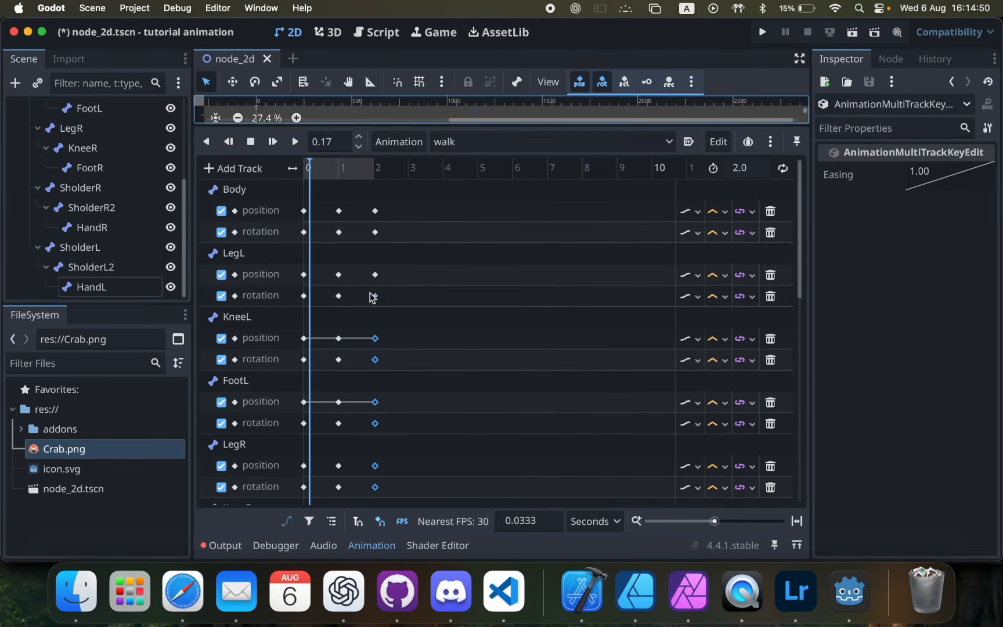
left_click_drag(501, 124, 502, 286)
left_click_drag(329, 329, 302, 341)
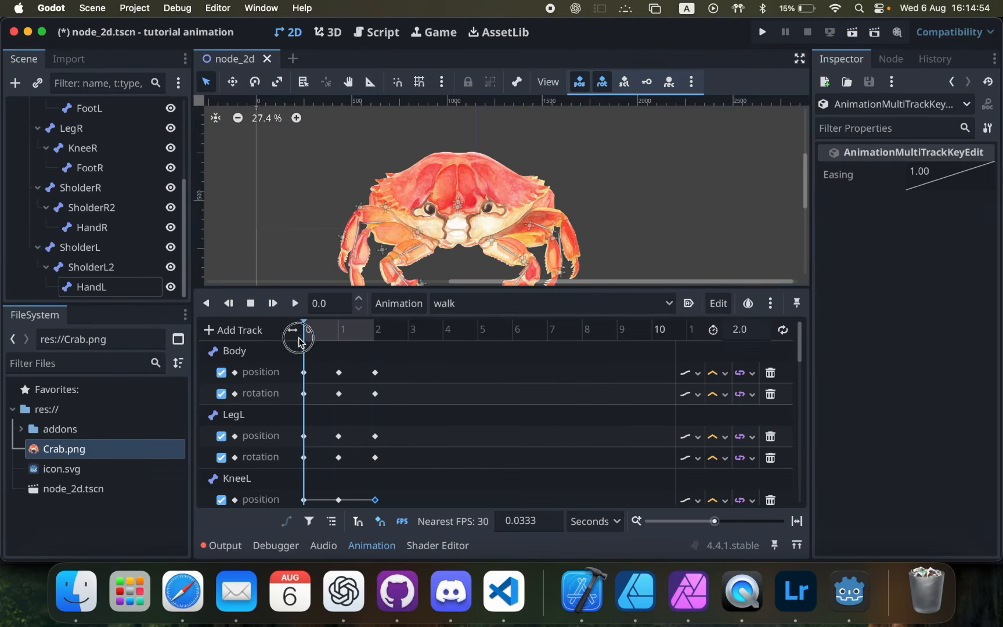
key("super+s")
left_click_drag(414, 286, 414, 124)
Step: Delete the 2.05 s position and rotation keys of the bones from Body through SholderR
left_click_drag(361, 199, 405, 443)
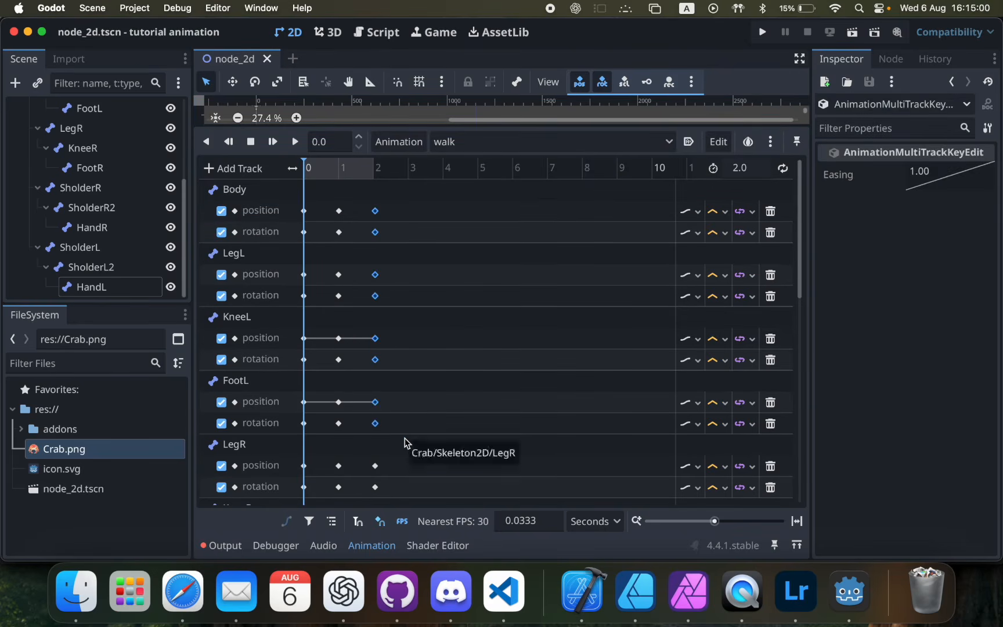
key("Delete")
scroll(372, 406, "down", 4)
left_click(367, 349)
scroll(384, 406, "down", 4)
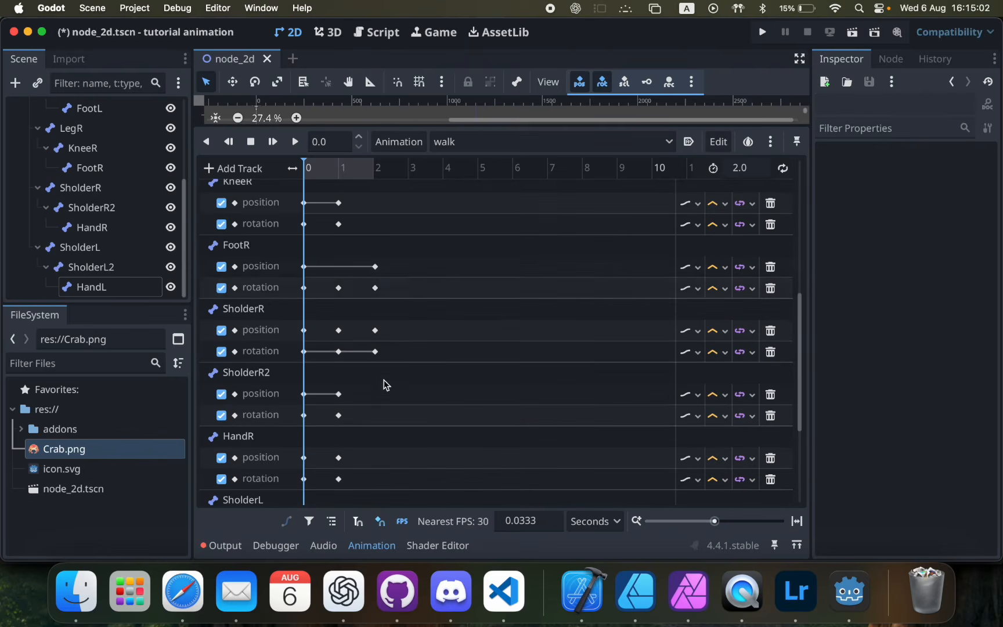
left_click_drag(356, 255, 406, 410)
Step: Copy the 0 s keys from Body through LegR's position track to 1.99 s
scroll(394, 320, "up", 6)
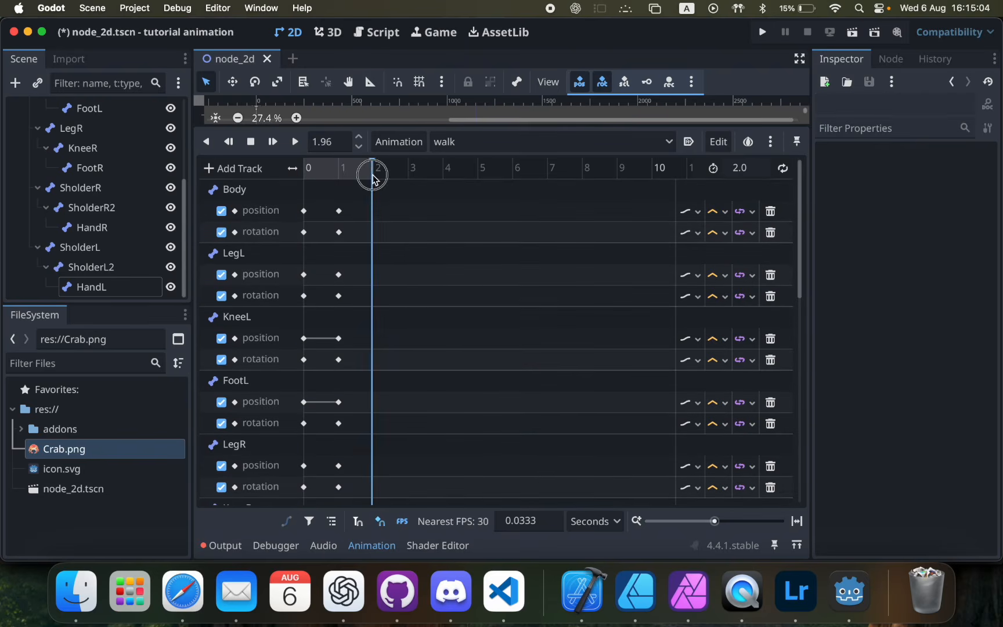
key("super+s")
left_click_drag(325, 205, 278, 481)
key("super+d")
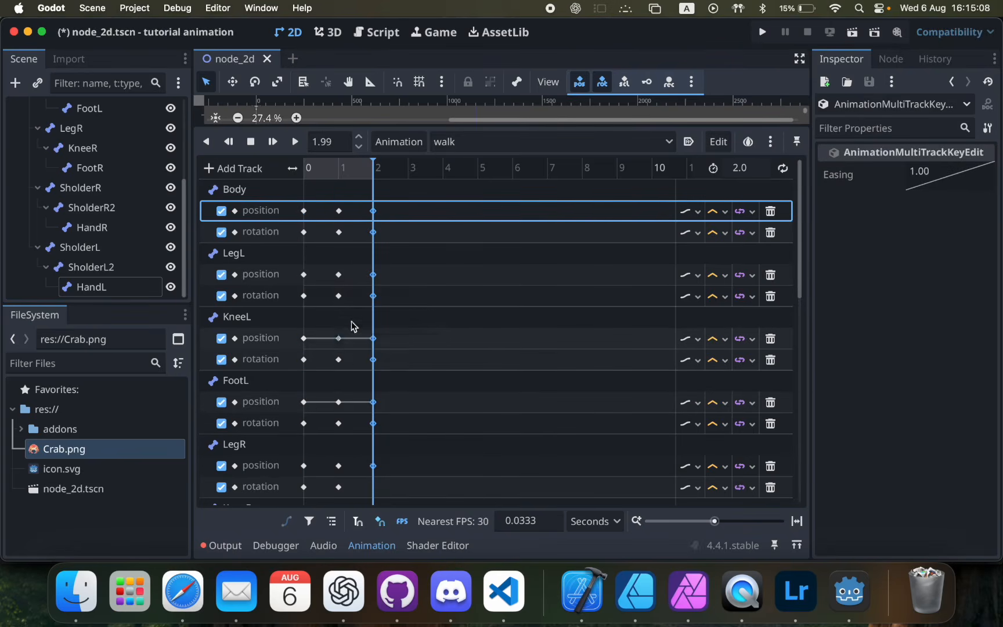
Step: Try to copy the 0 s keys from LegR's rotation through FootR to 1.99 s, and save the scene
scroll(343, 372, "down", 2)
left_click_drag(316, 364, 293, 502)
left_click(375, 376)
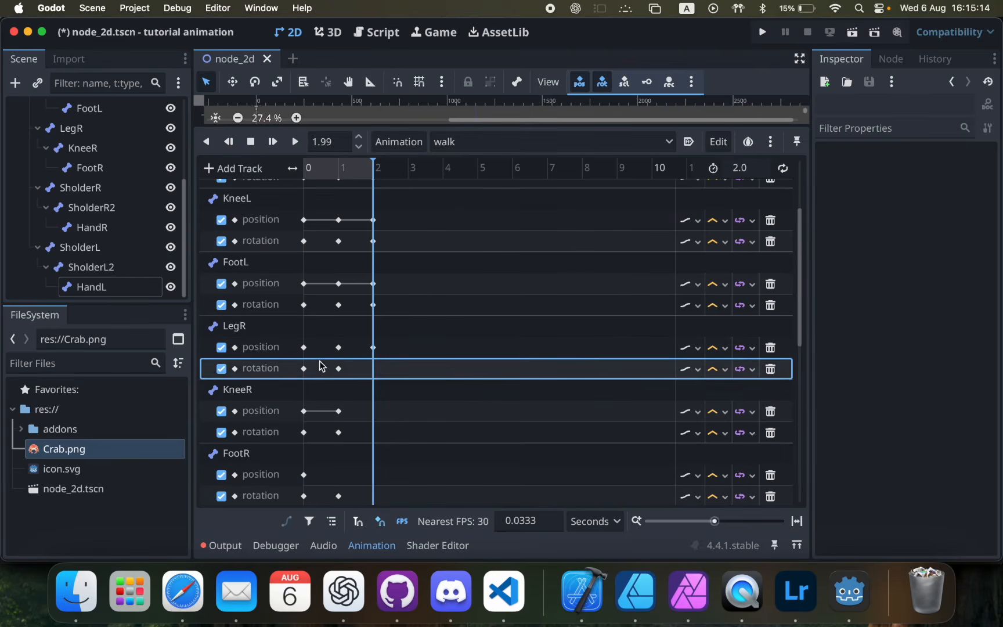
scroll(321, 365, "down", 2)
key("super+s")
Step: Try to repeat the 0 s keys from LegR's rotation through SholderR2 at the animation's end, and set the playhead to 2 s
left_click_drag(317, 232, 290, 502)
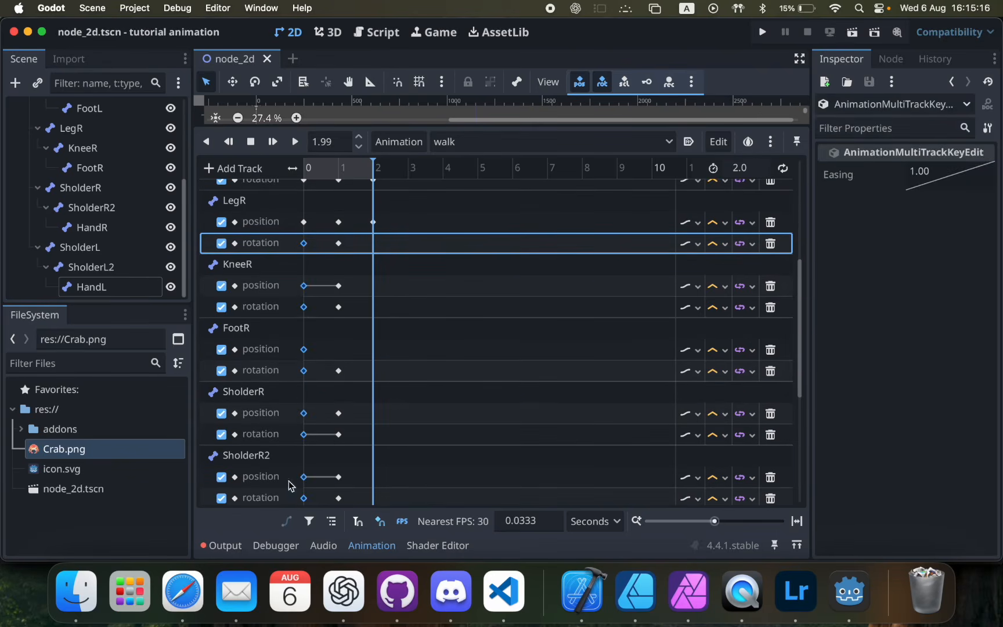
left_click(375, 247)
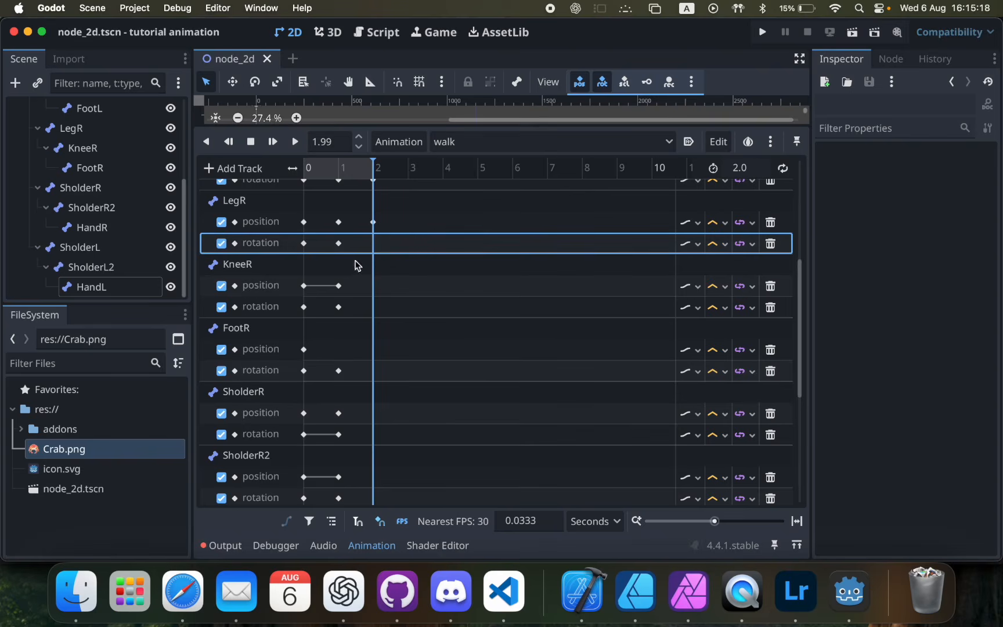
left_click_drag(304, 243, 299, 374)
key("super+z")
left_click(314, 241)
left_click_drag(314, 237, 283, 562)
left_click(377, 246)
left_click_drag(331, 226, 251, 506)
left_click(374, 247)
left_click_drag(373, 170, 364, 170)
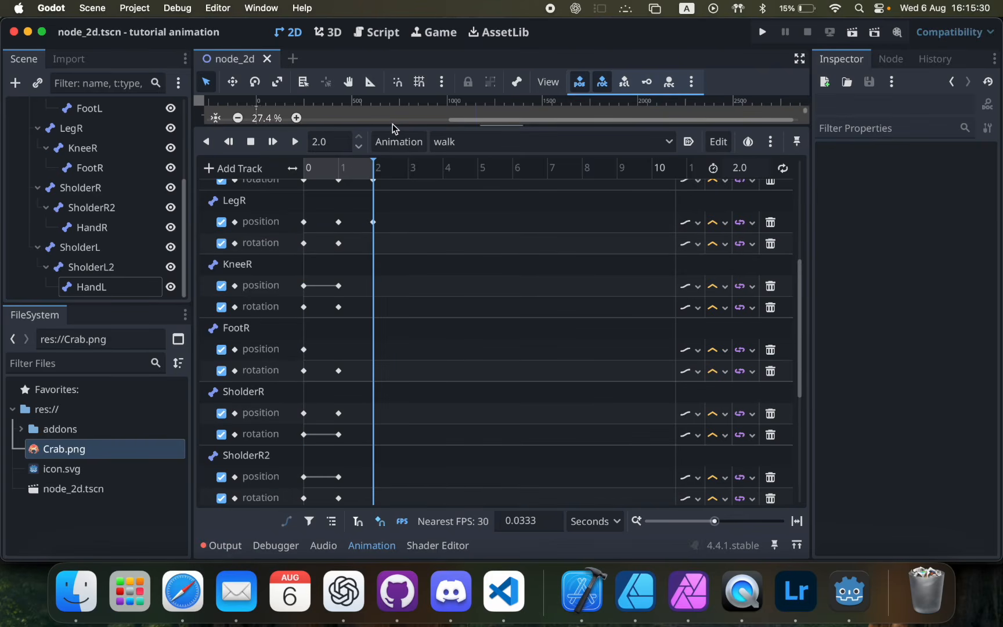
Step: Shrink the timeline to reveal the crab, play the walk animation, and enlarge the timeline again
left_click_drag(393, 128, 325, 346)
left_click(272, 358)
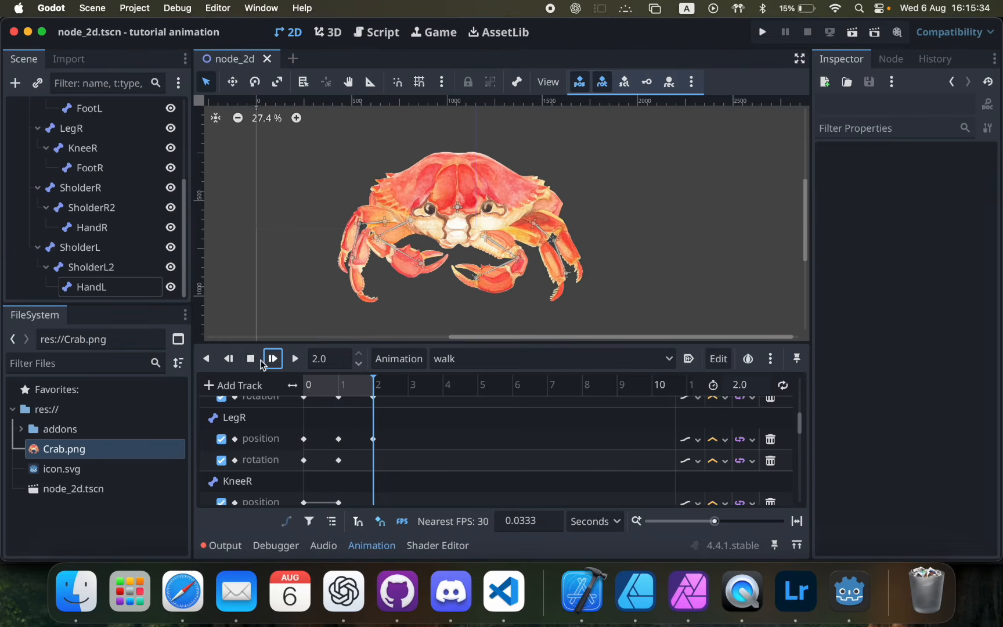
left_click_drag(287, 343, 287, 165)
Step: Copy the 0 s keys from LegR's rotation track through SholderR2 to 2 s
scroll(322, 314, "down", 5)
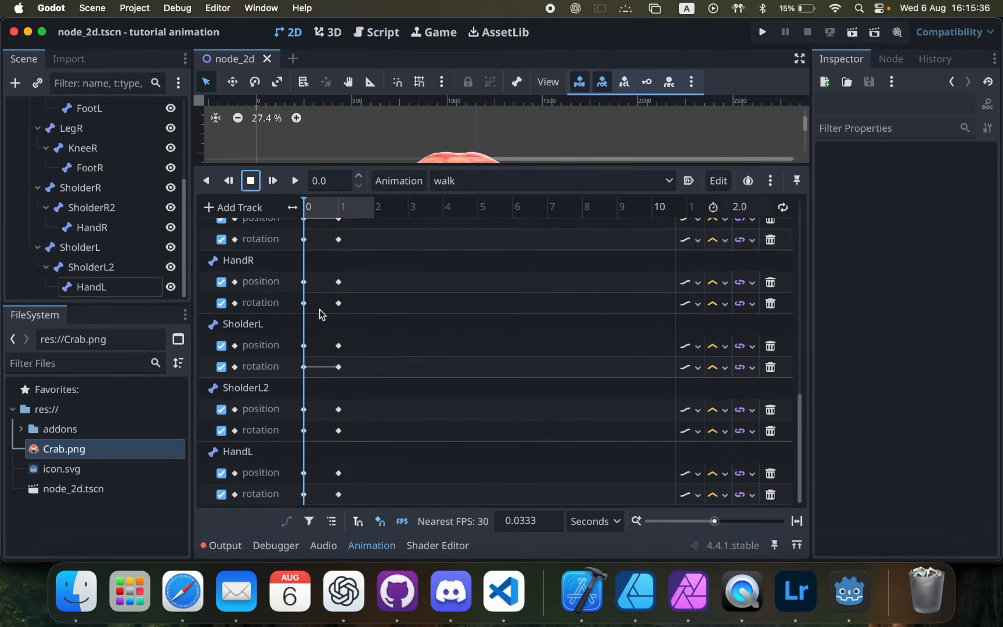
scroll(311, 266, "up", 4)
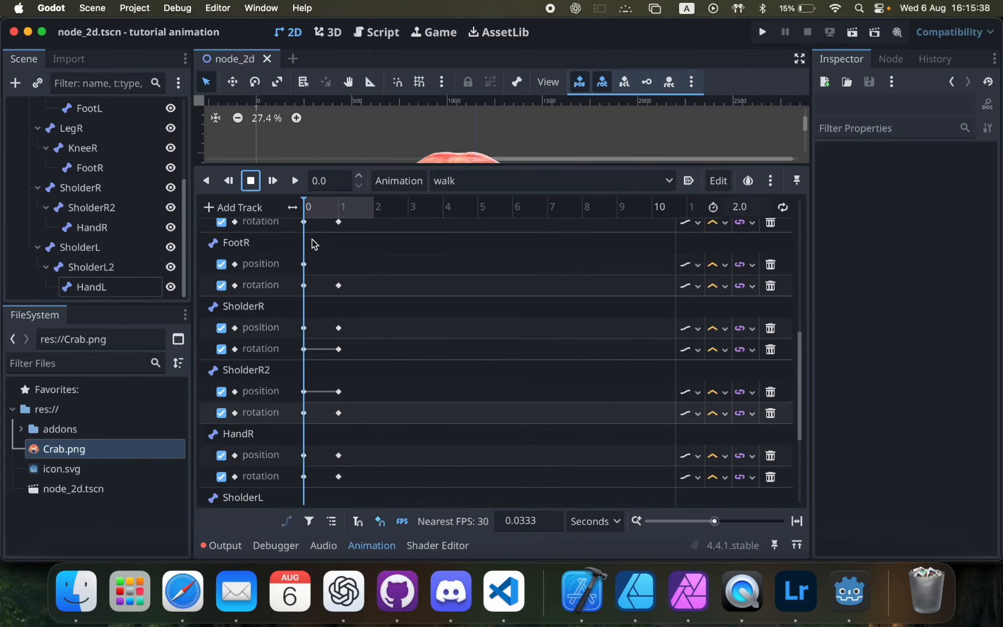
scroll(314, 244, "up", 1)
left_click(312, 257)
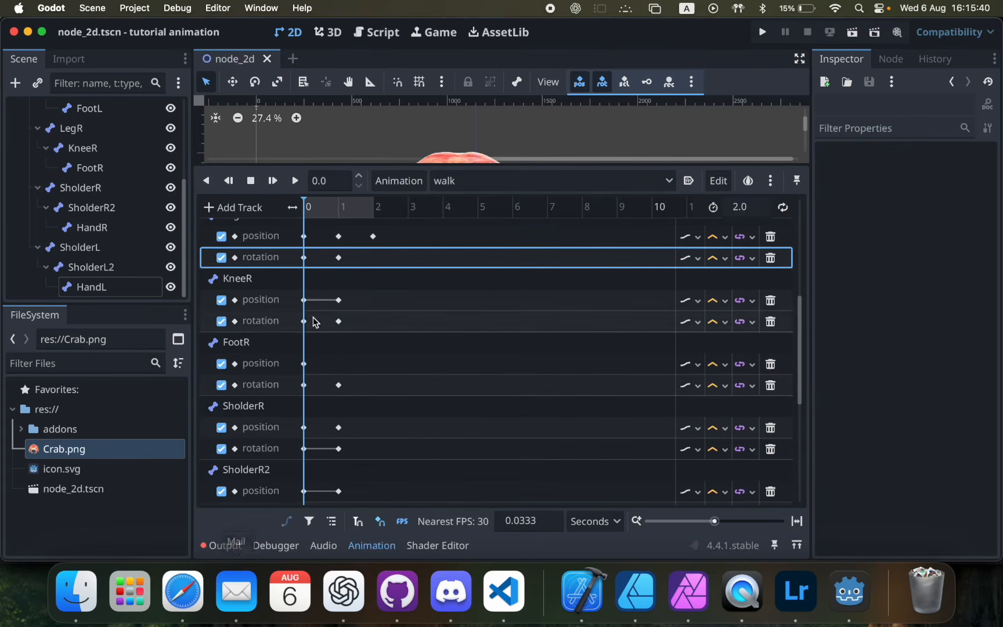
left_click_drag(312, 261, 251, 506)
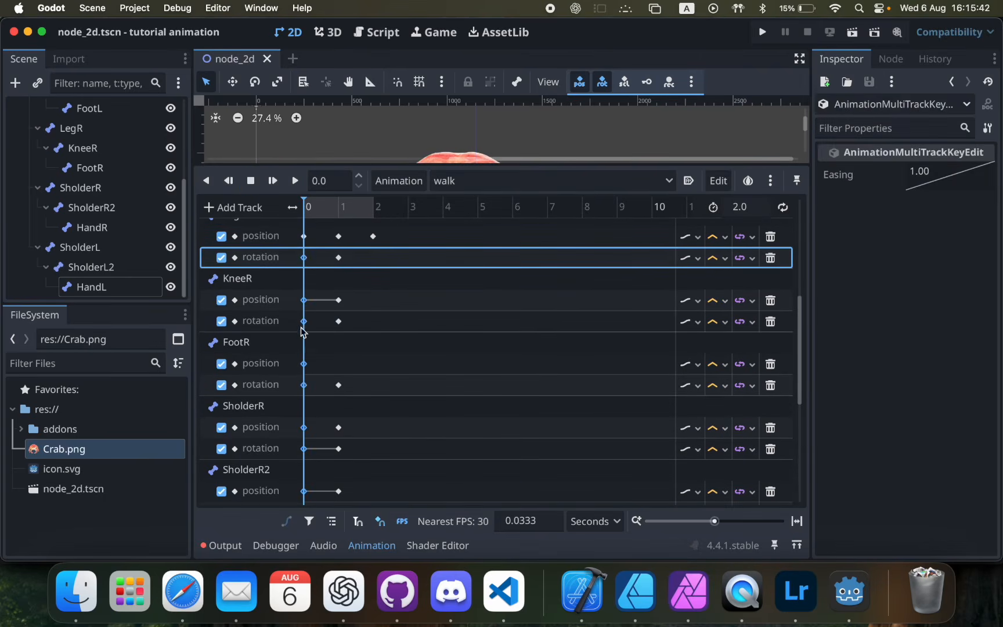
left_click(373, 257)
left_click_drag(370, 212, 400, 210)
key("super+v")
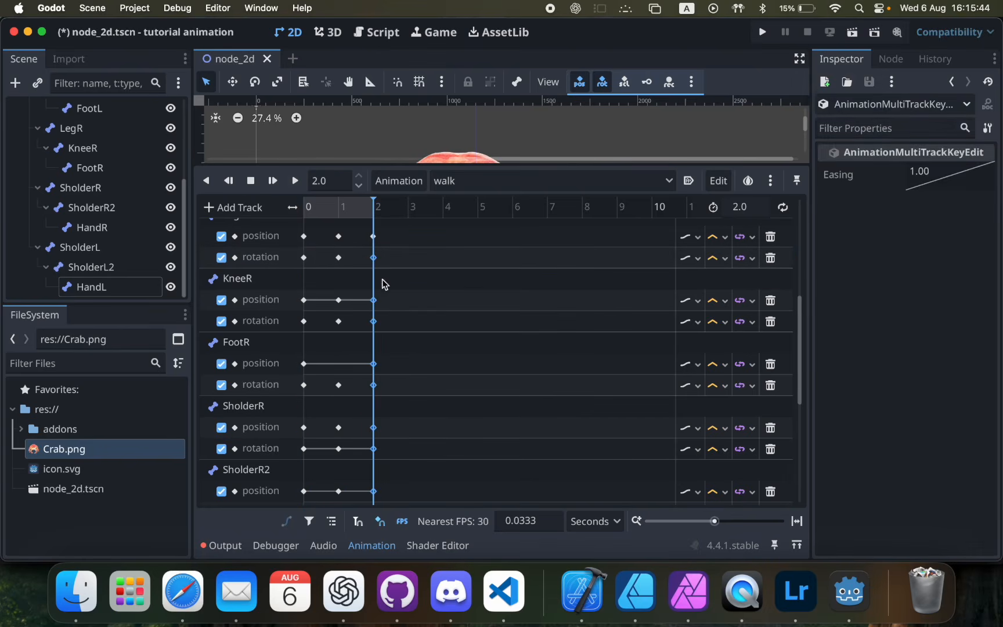
Step: Copy the 0 s position and rotation keys of the bones from HandR through HandL to 2 s
scroll(326, 327, "down", 1)
scroll(326, 327, "down", 4)
left_click(304, 281)
left_click_drag(334, 201, 224, 200)
left_click_drag(308, 271, 270, 499)
left_click(319, 207)
left_click_drag(320, 209, 443, 208)
left_click(374, 284)
key("super+v")
Step: Preview the completed walk animation with the crab in view, and enlarge the timeline for key editing
left_click_drag(380, 168, 377, 328)
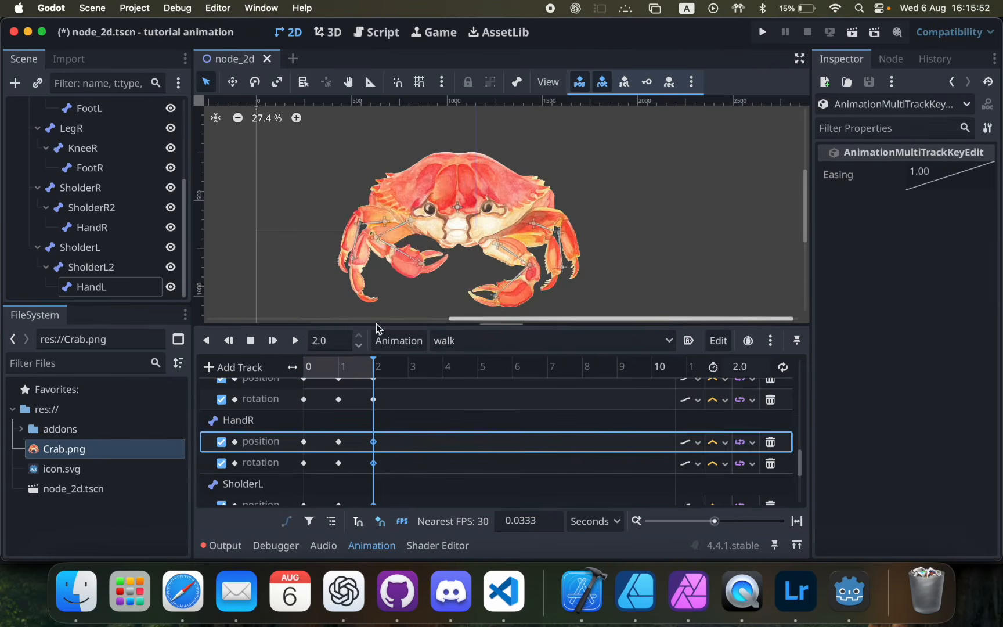
left_click(274, 340)
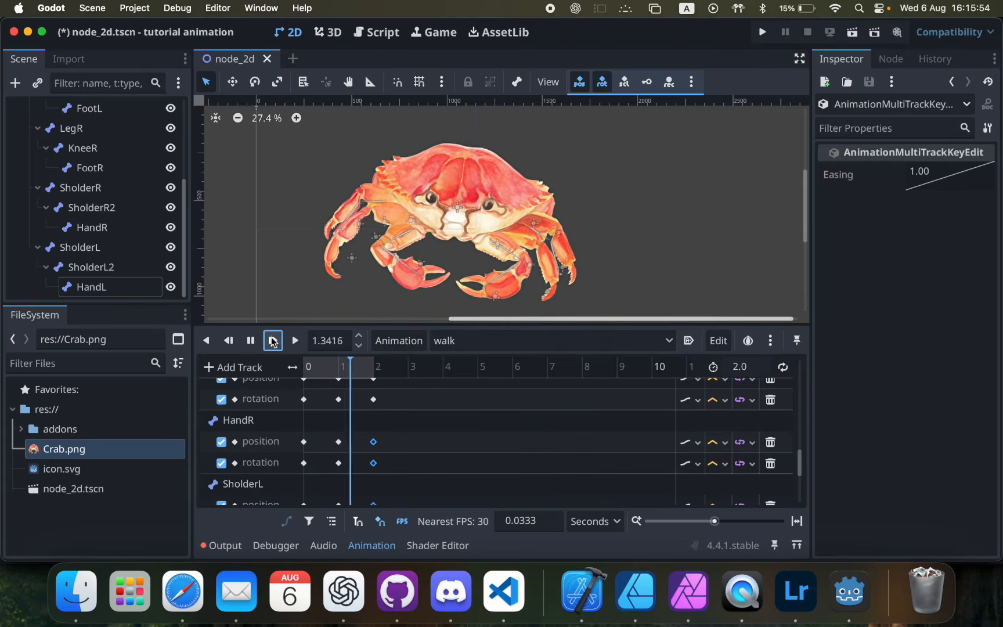
left_click(251, 340)
left_click_drag(349, 325, 352, 142)
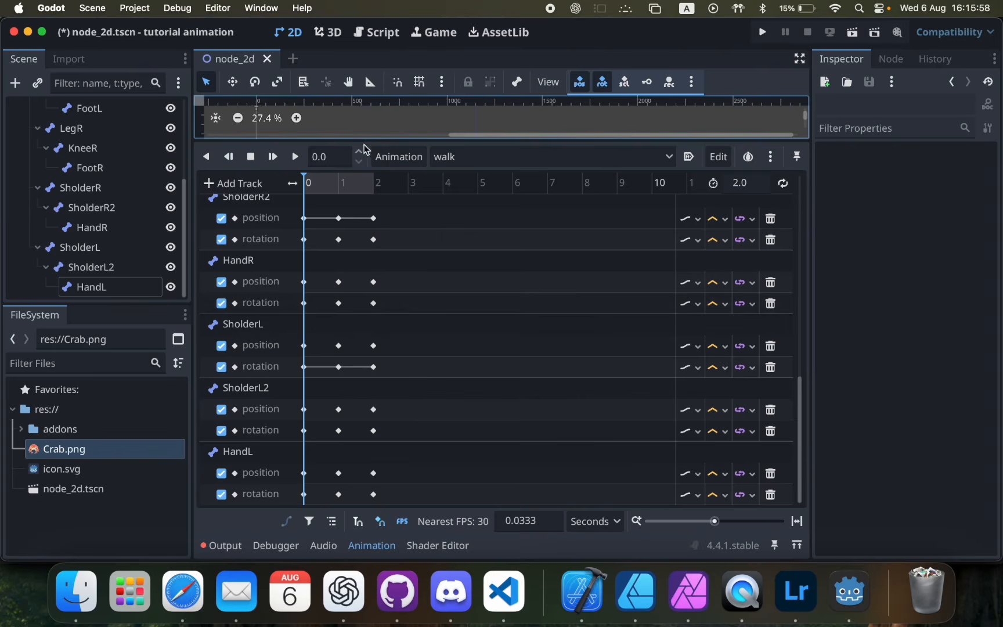
left_click_drag(363, 140, 334, 400)
left_click(274, 386)
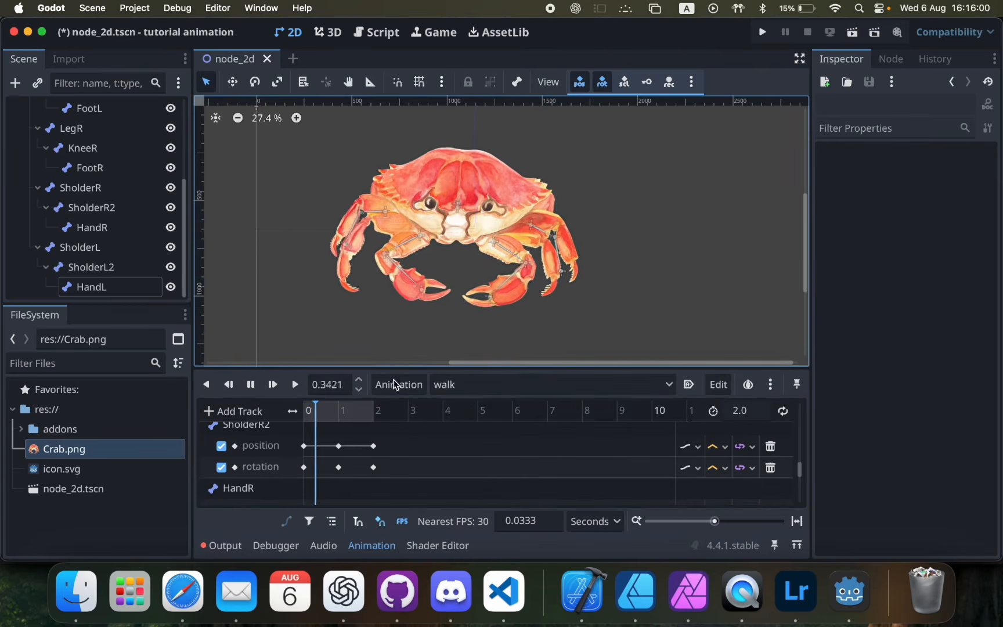
left_click_drag(273, 372, 342, 132)
Step: Select all position and rotation keys of every bone from Body through HandL
scroll(384, 275, "up", 10)
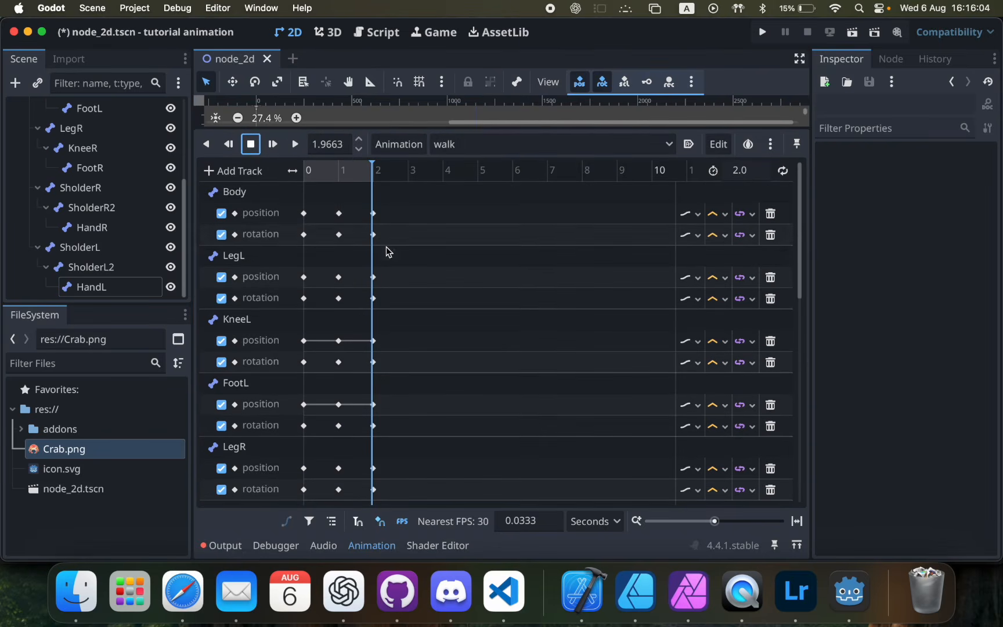
left_click_drag(385, 208, 255, 504)
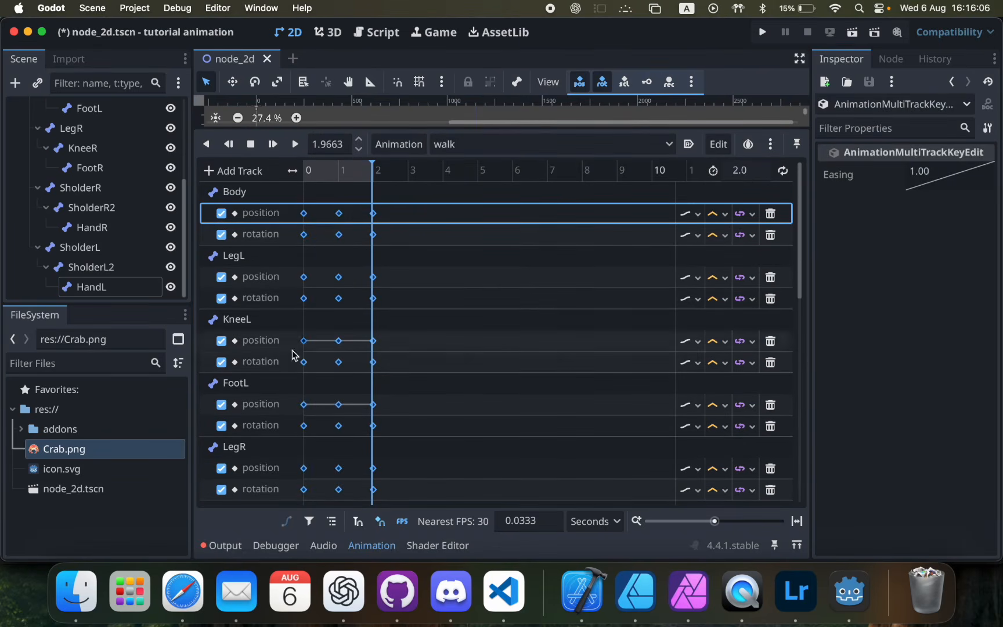
right_click(939, 172)
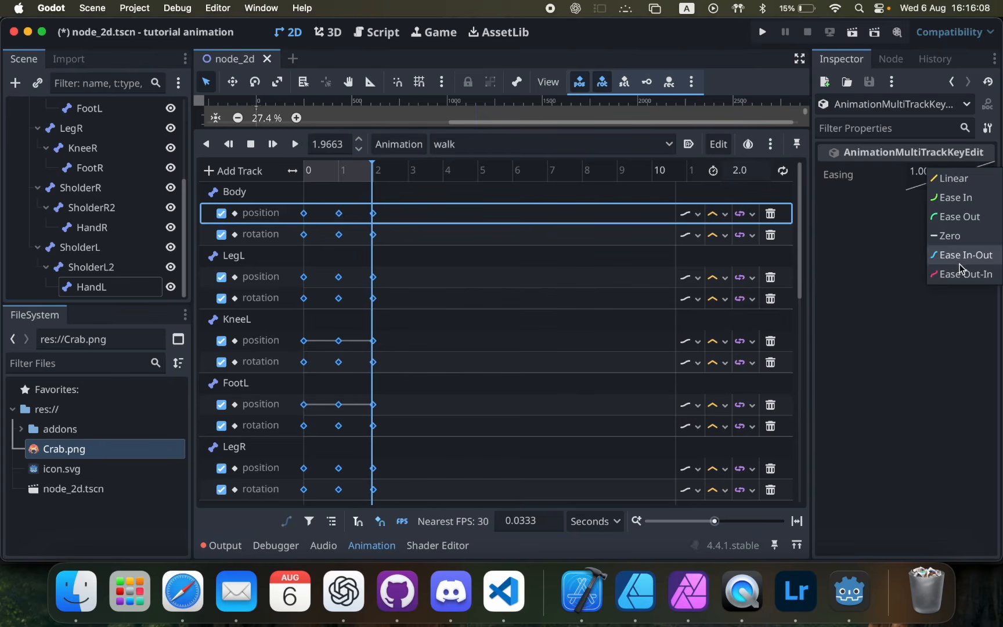
left_click(622, 138)
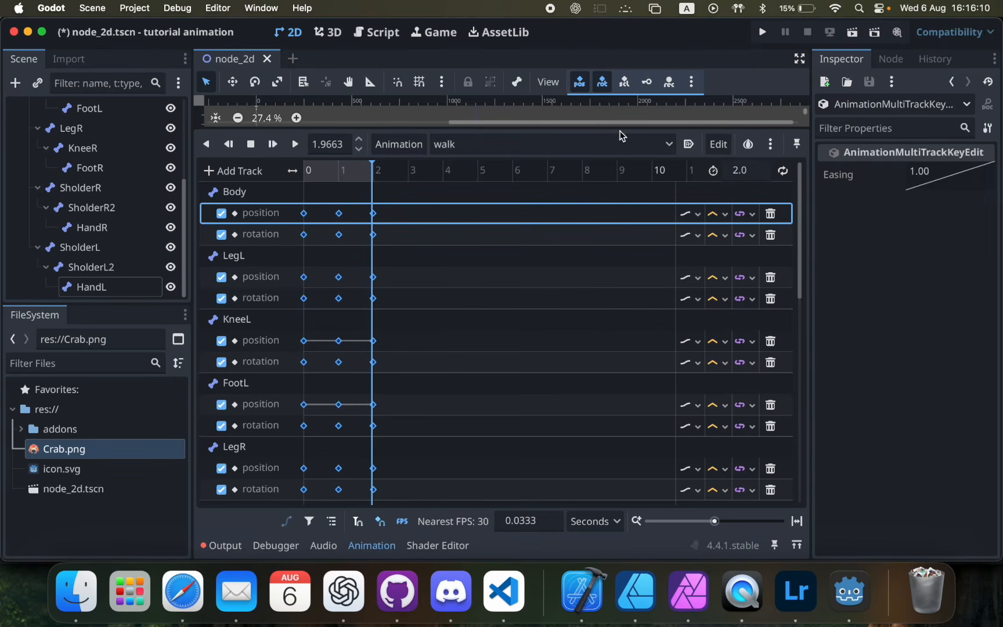
scroll(370, 351, "down", 10)
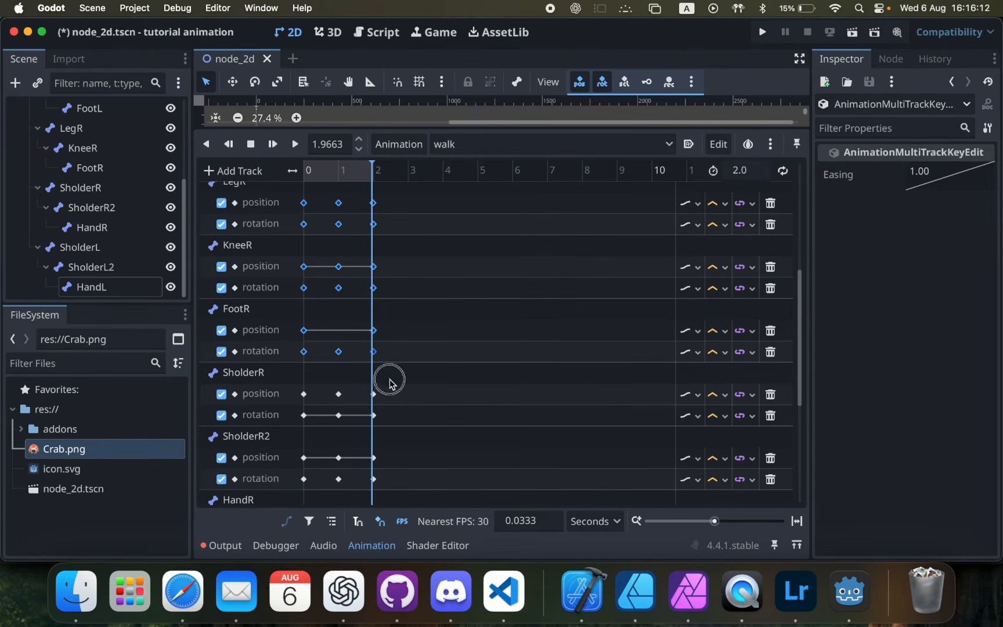
left_click_drag(387, 389, 254, 505)
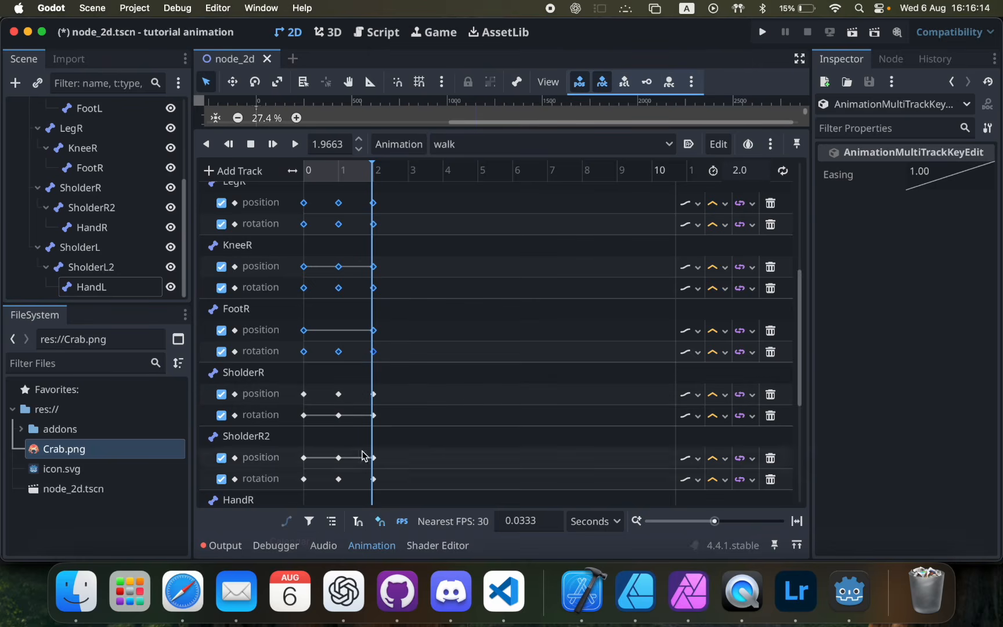
left_click(378, 389)
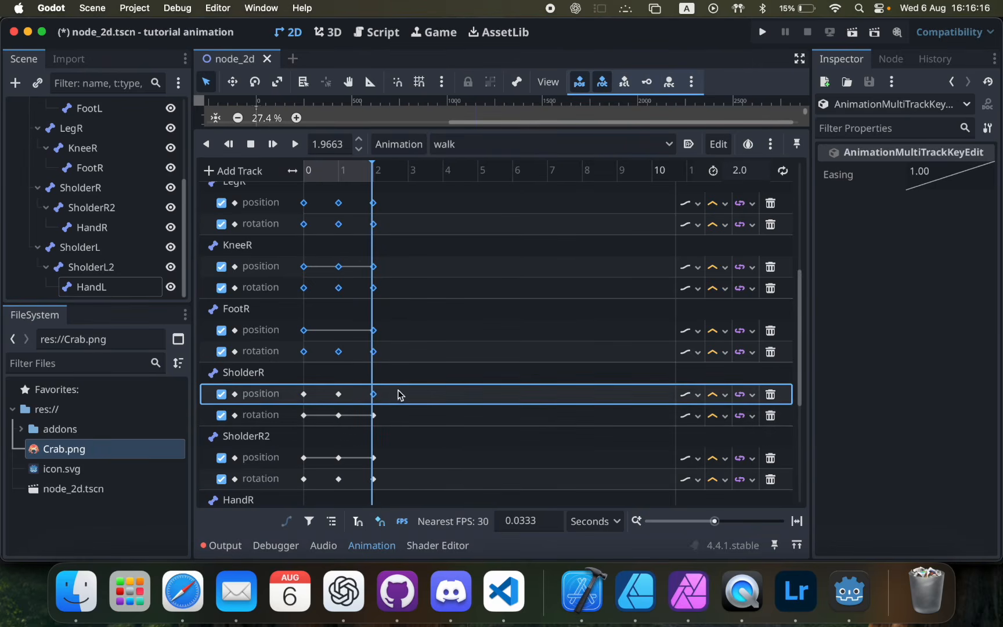
left_click_drag(296, 383, 404, 518, "shift")
scroll(385, 352, "down", 10)
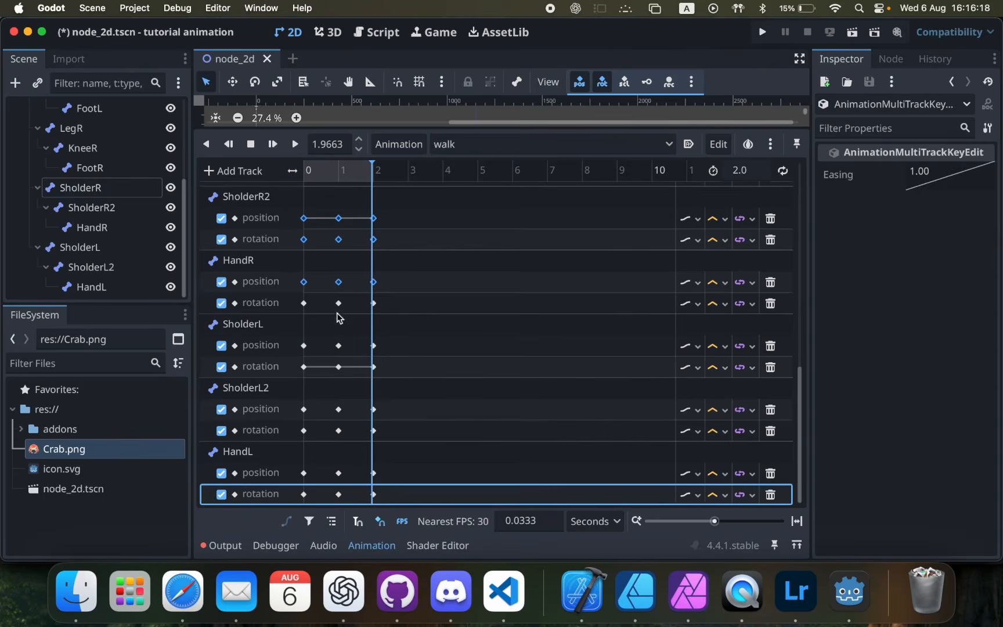
left_click_drag(298, 306, 383, 464, "shift")
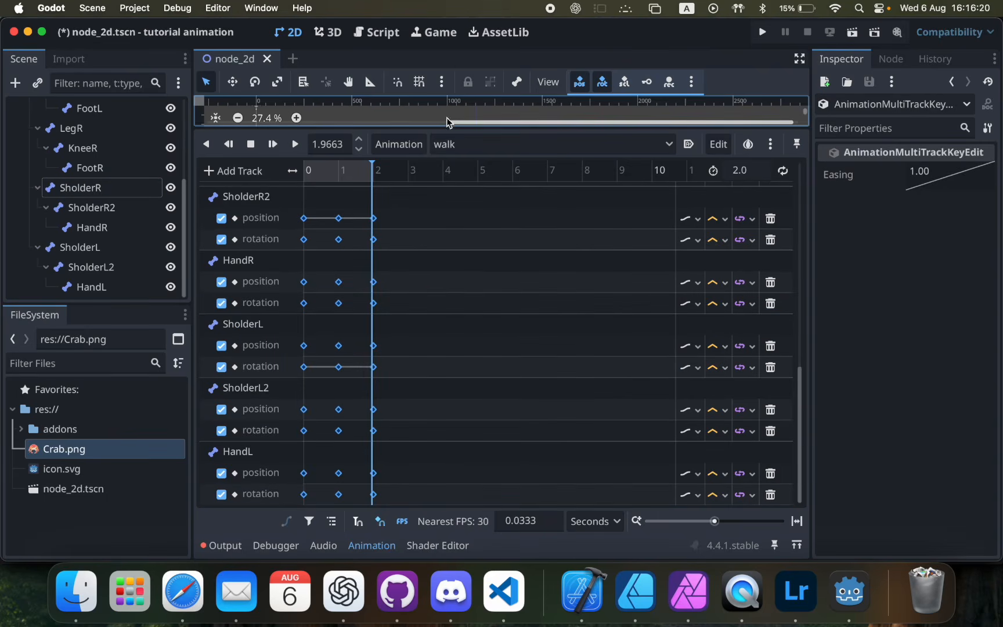
Step: Apply the Ease In preset to all selected keys and enable looping for the walk animation
left_click_drag(442, 131, 440, 374)
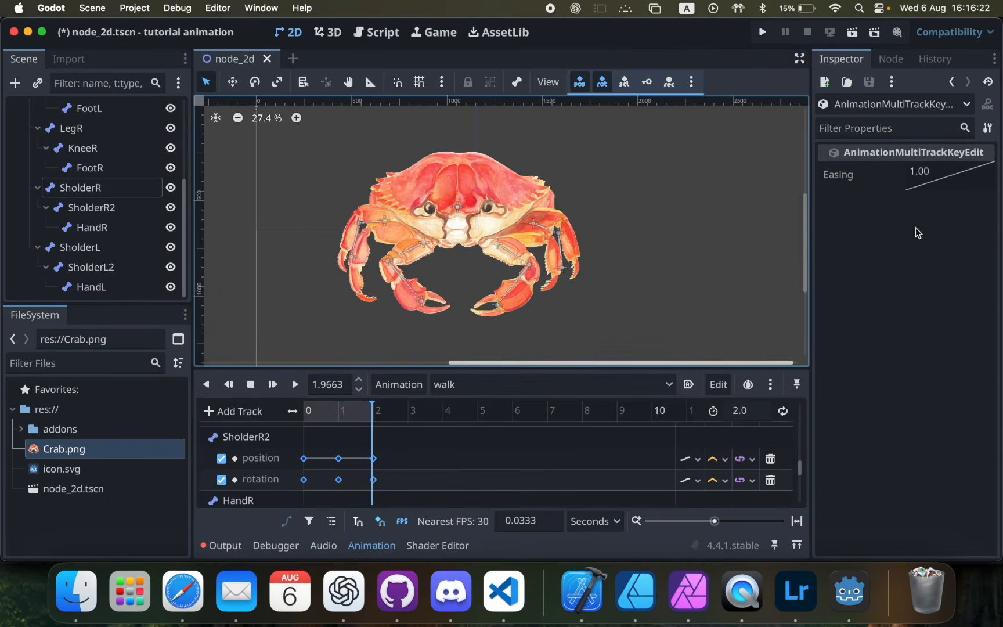
right_click(911, 181)
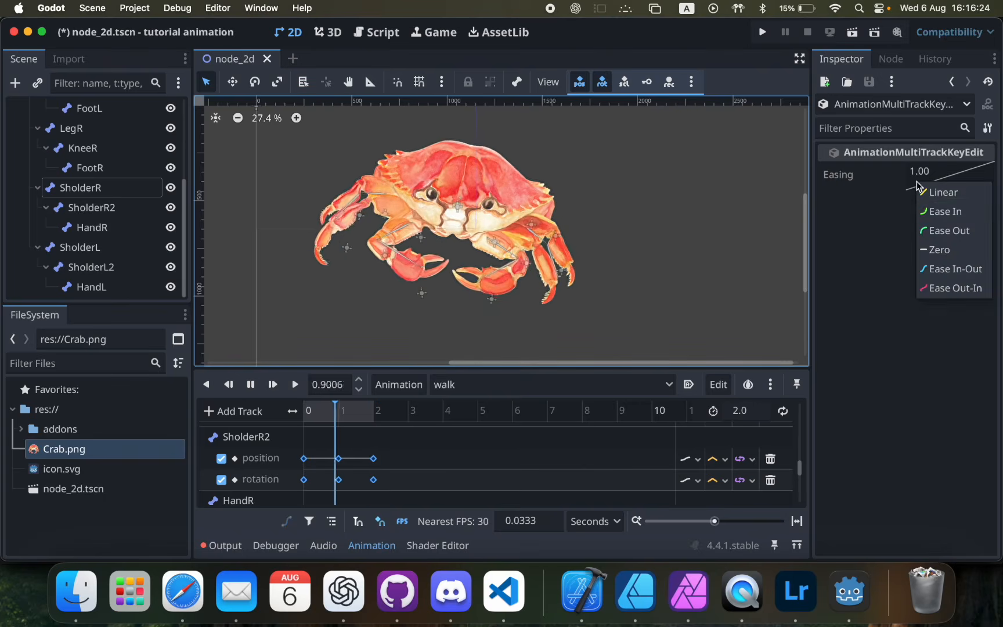
left_click(931, 208)
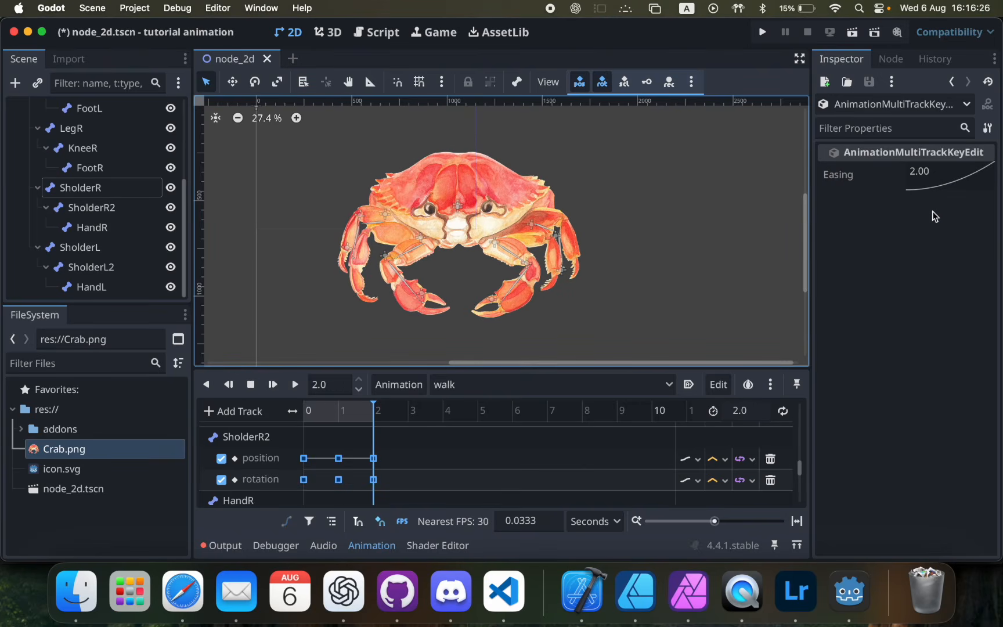
left_click(788, 415)
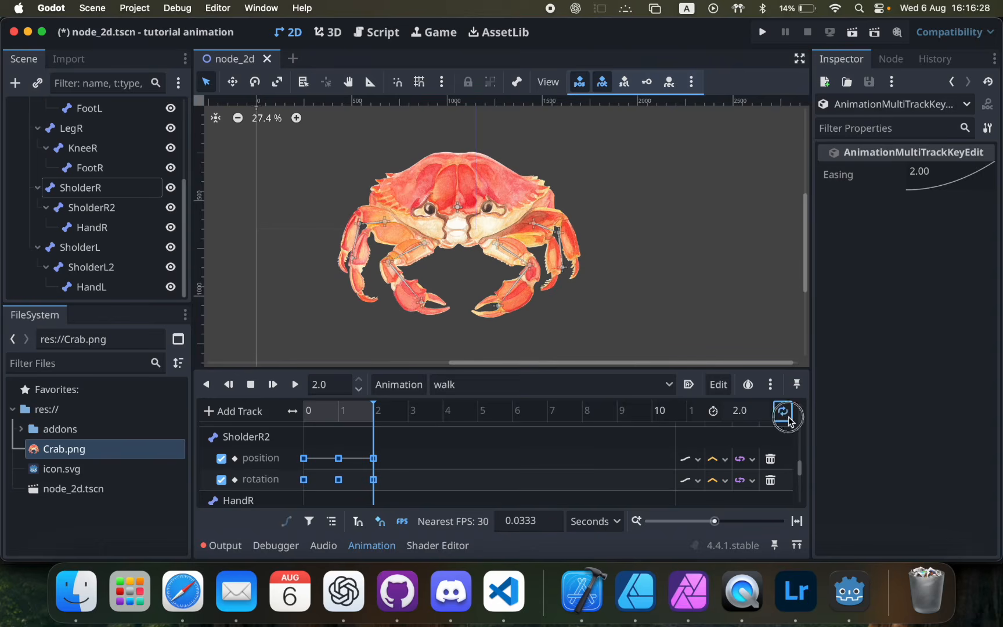
Step: Play the looping walk animation and try an easing of 0.500 on all selected keys before setting it to -2.00
left_click(277, 384)
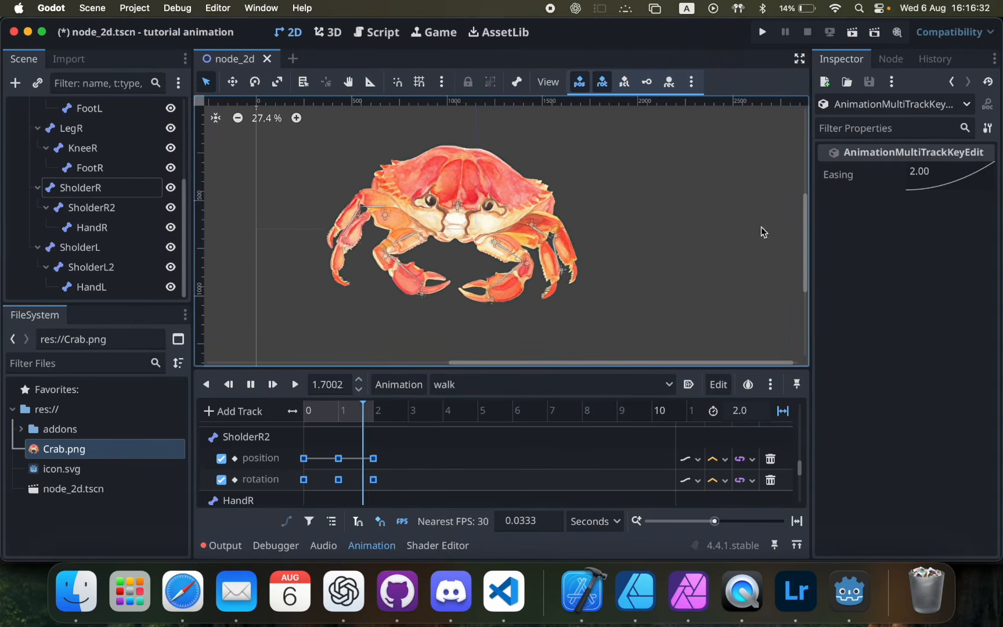
right_click(927, 186)
left_click(947, 233)
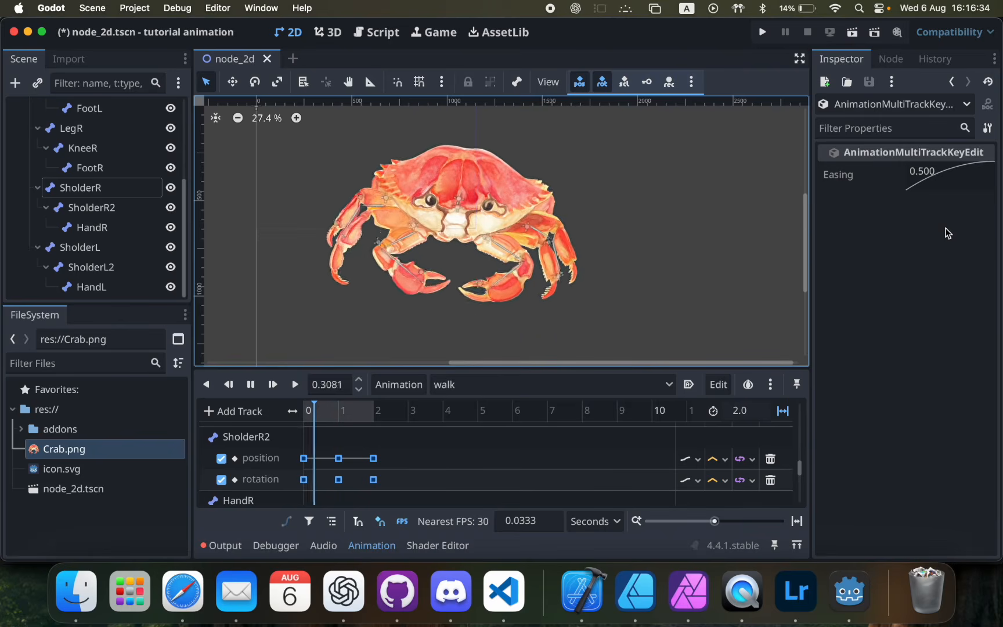
right_click(935, 184)
left_click(951, 268)
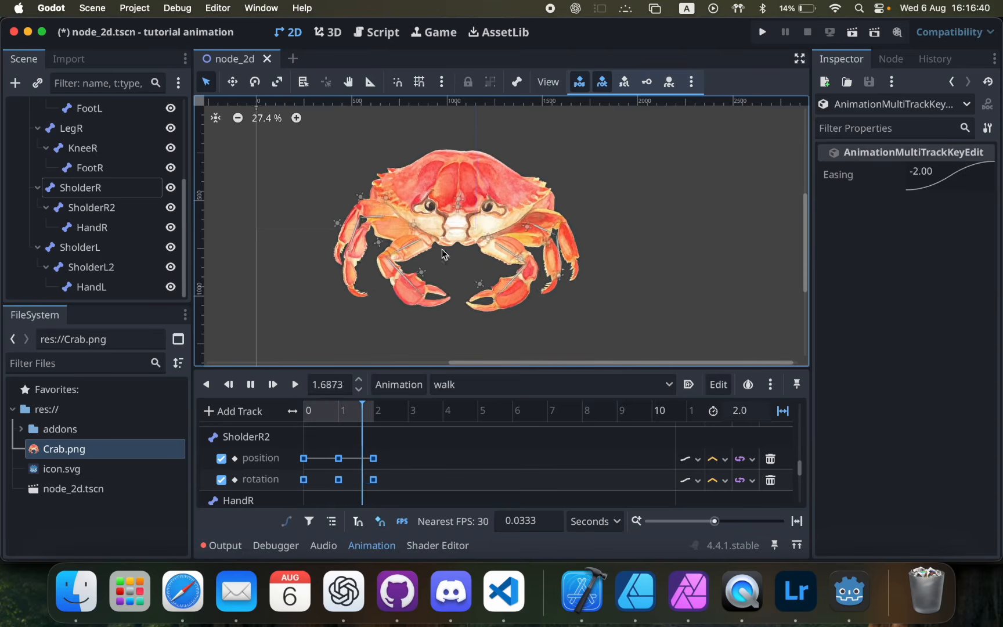
Step: Examine the playing walk animation up close around the shoulder and claw joints, and again with the whole crab in view
scroll(457, 196, "up", 4)
scroll(456, 192, "down", 2)
scroll(457, 192, "left", 2)
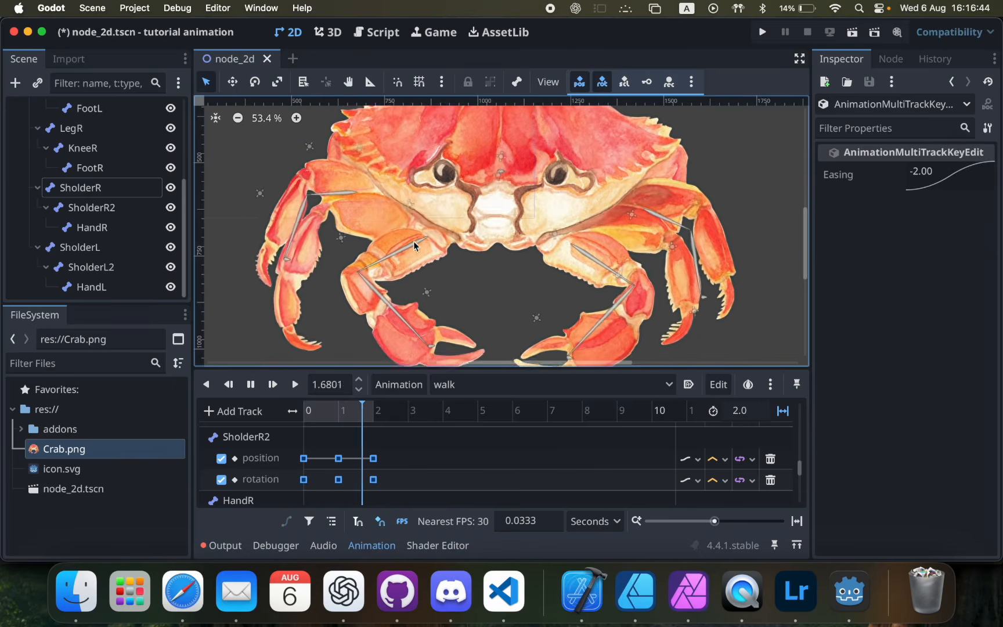
scroll(400, 226, "up", 1)
scroll(399, 226, "up", 5)
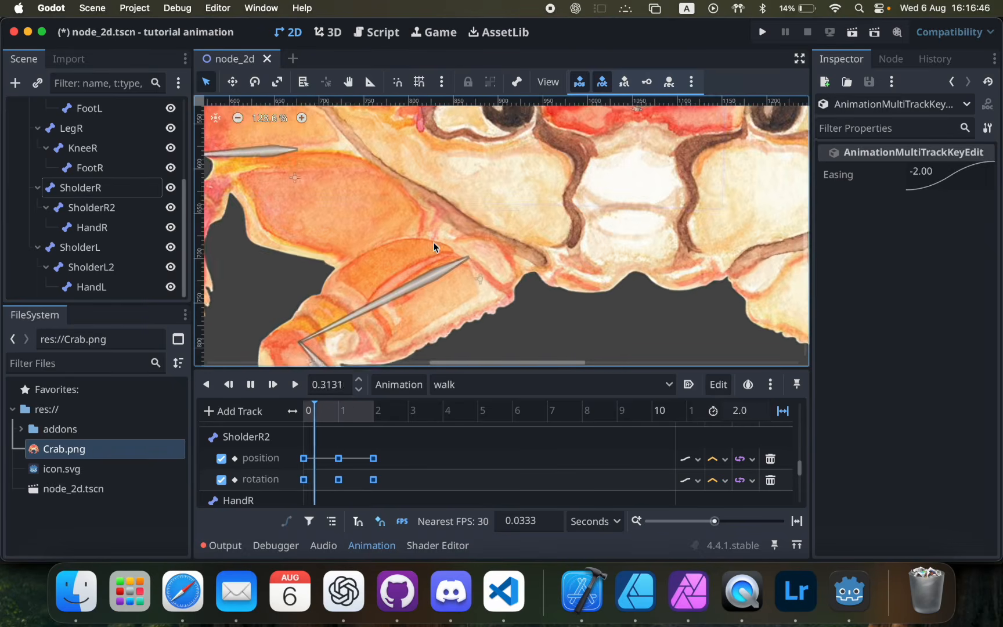
scroll(439, 243, "down", 3)
scroll(439, 243, "right", 2)
scroll(427, 192, "down", 6)
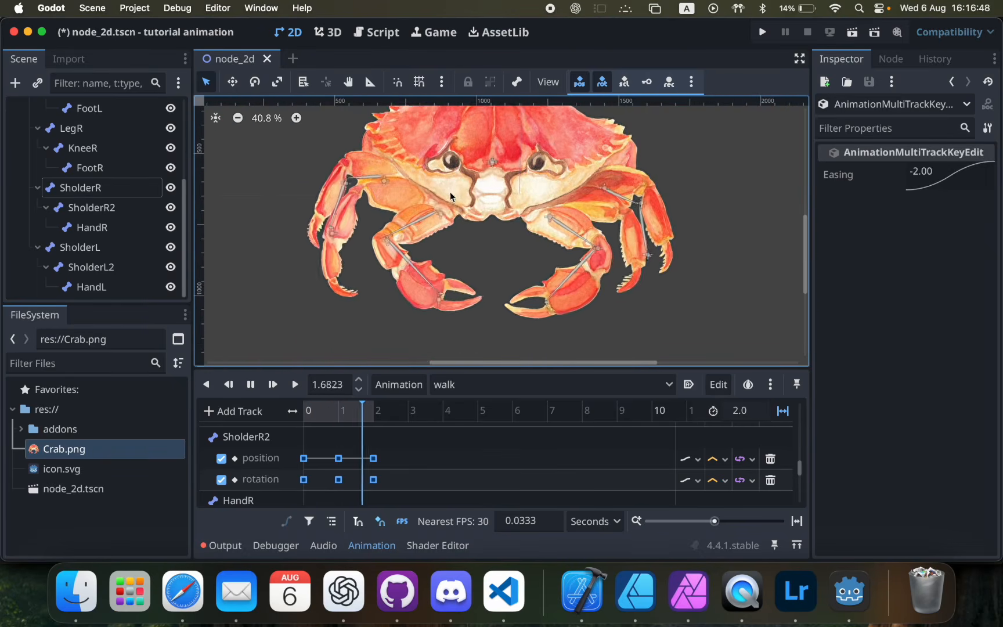
scroll(542, 183, "right", 2)
scroll(542, 183, "up", 1)
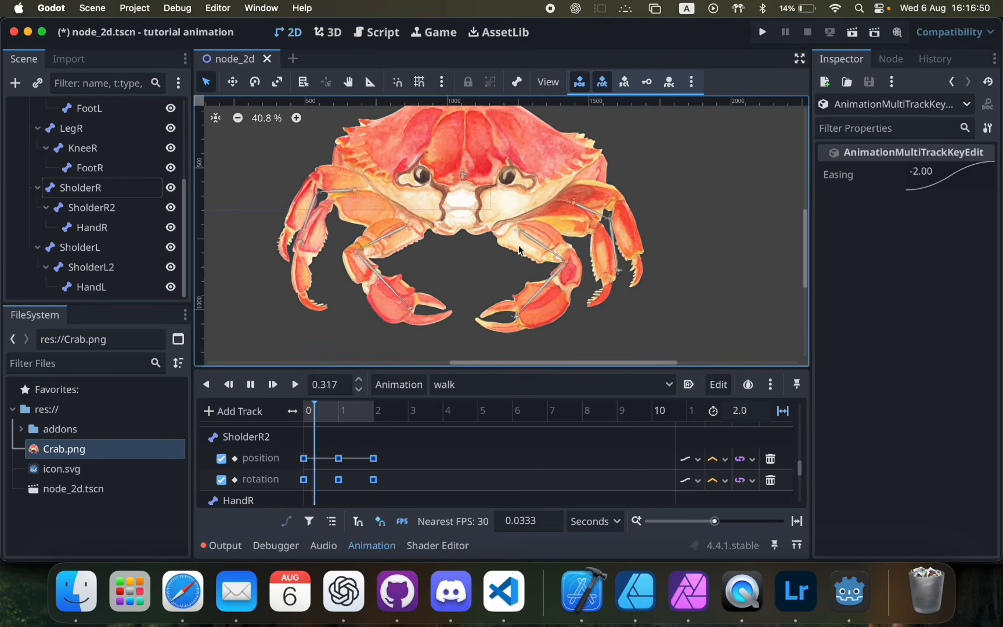
scroll(524, 216, "up", 2)
scroll(524, 216, "right", 1)
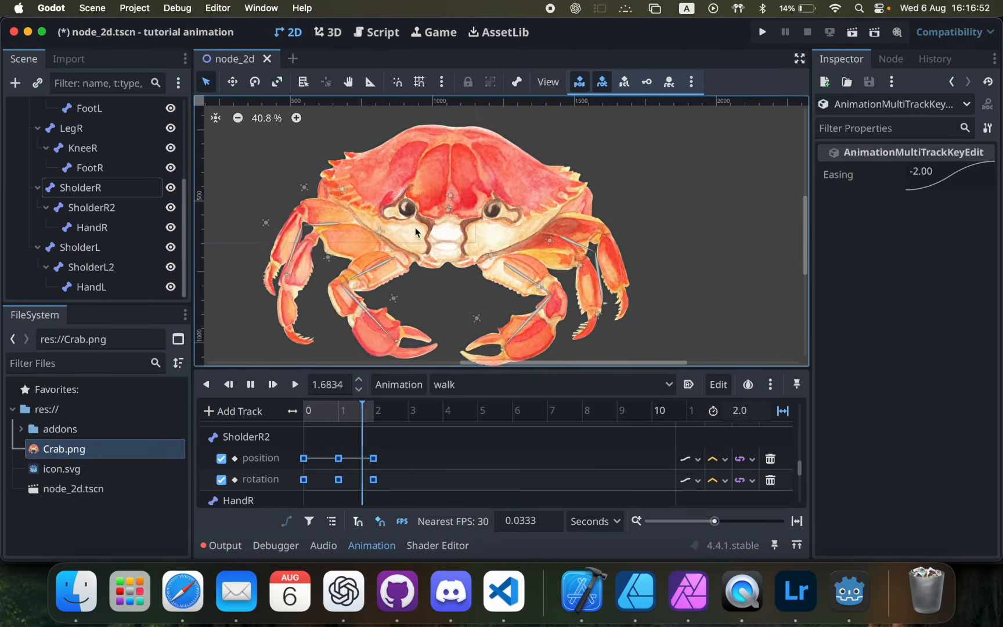
scroll(481, 224, "down", 3)
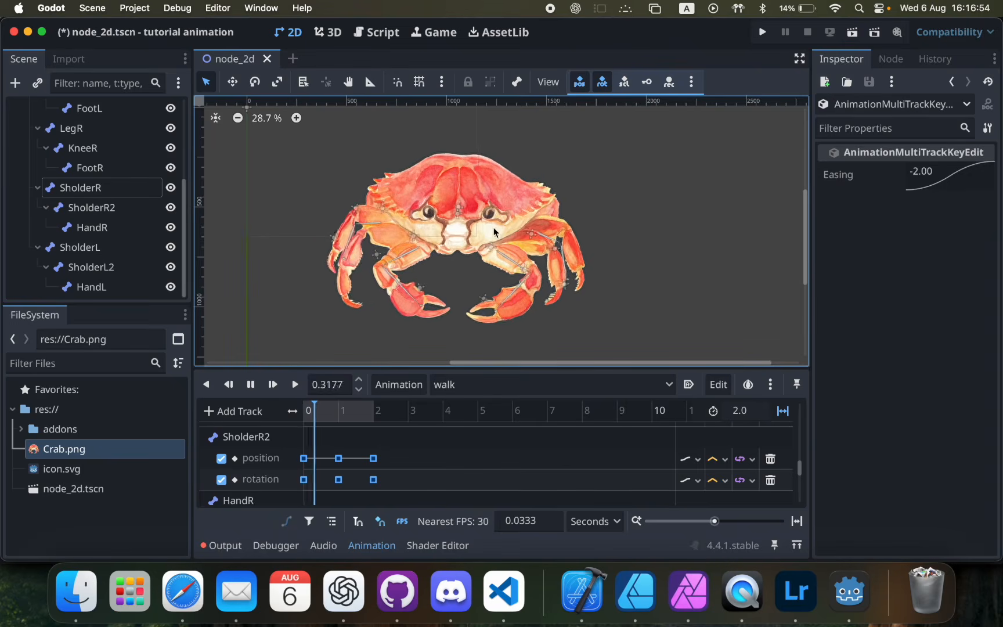